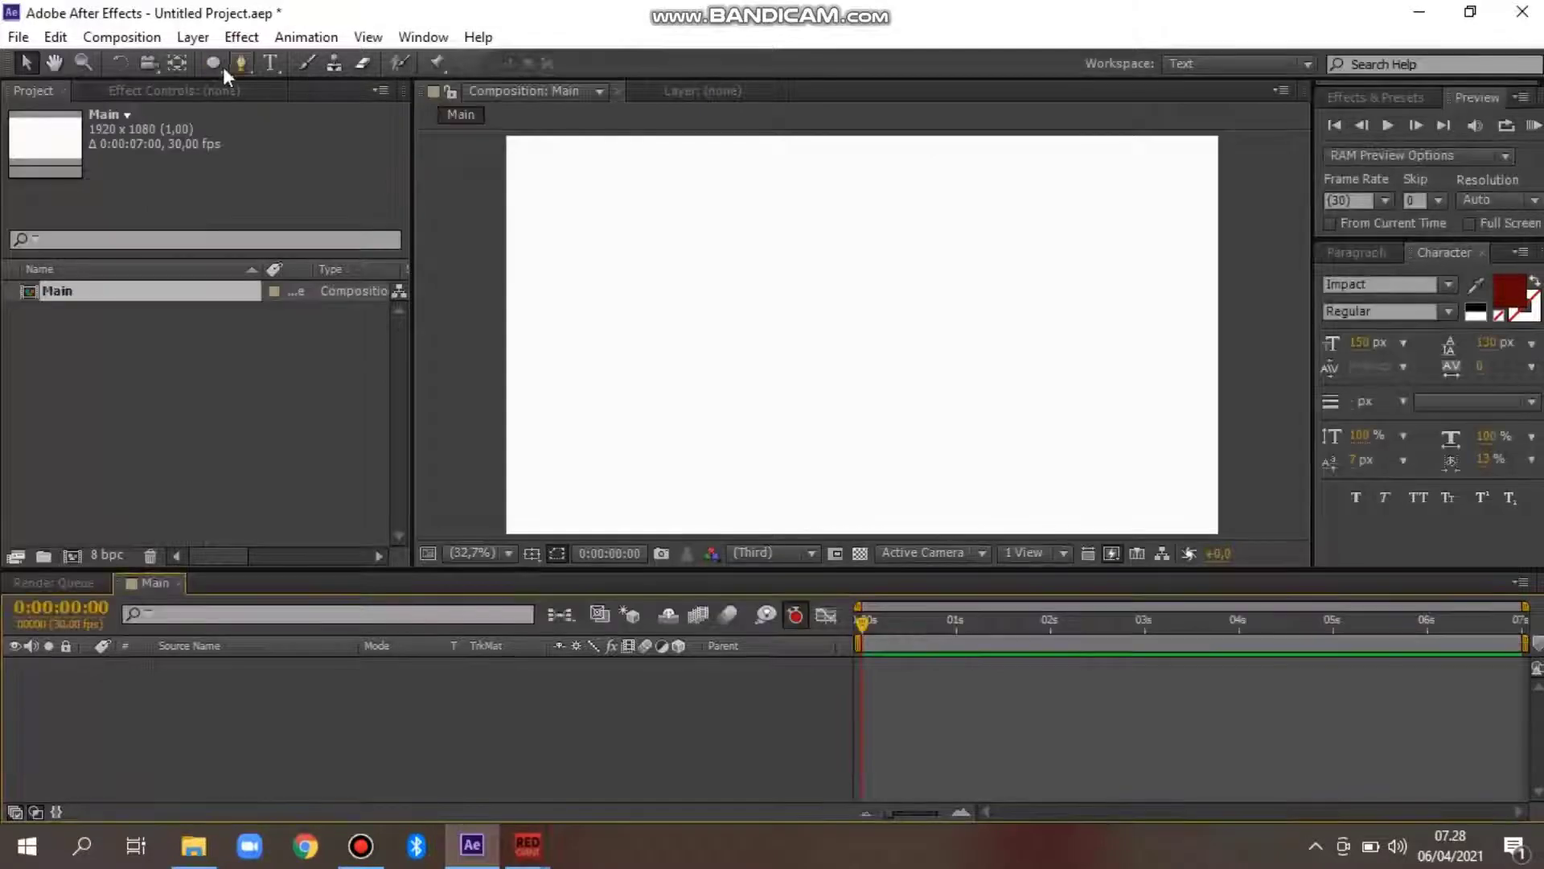
# Add an ellipse shape layer and set its Ellipse Path size to 250 by 250 with no Size keyframes
pyautogui.doubleClick(211, 66)
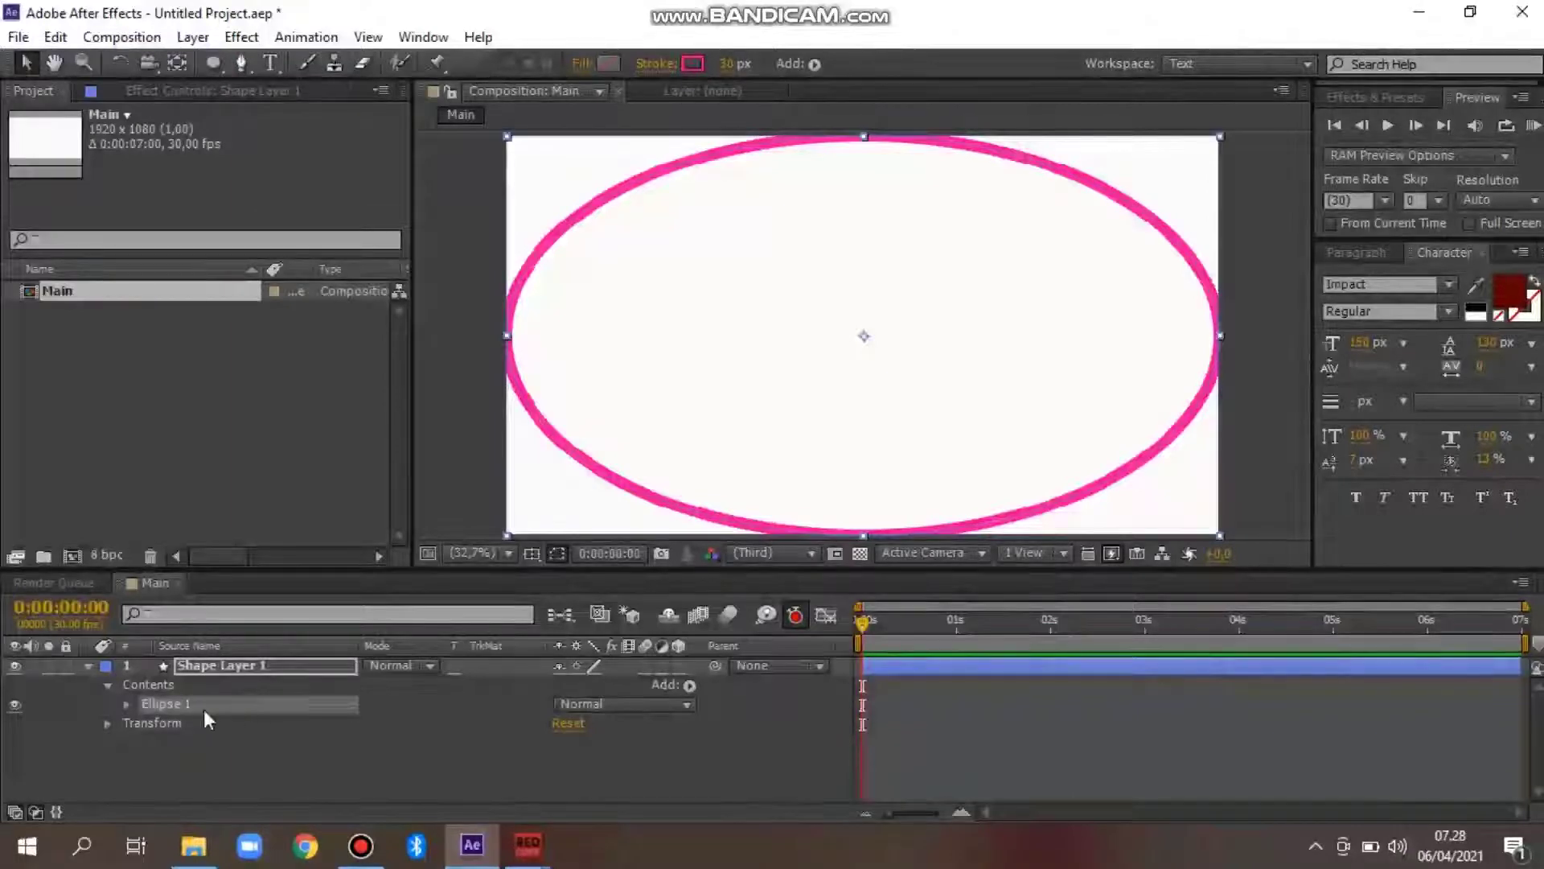
pyautogui.click(127, 704)
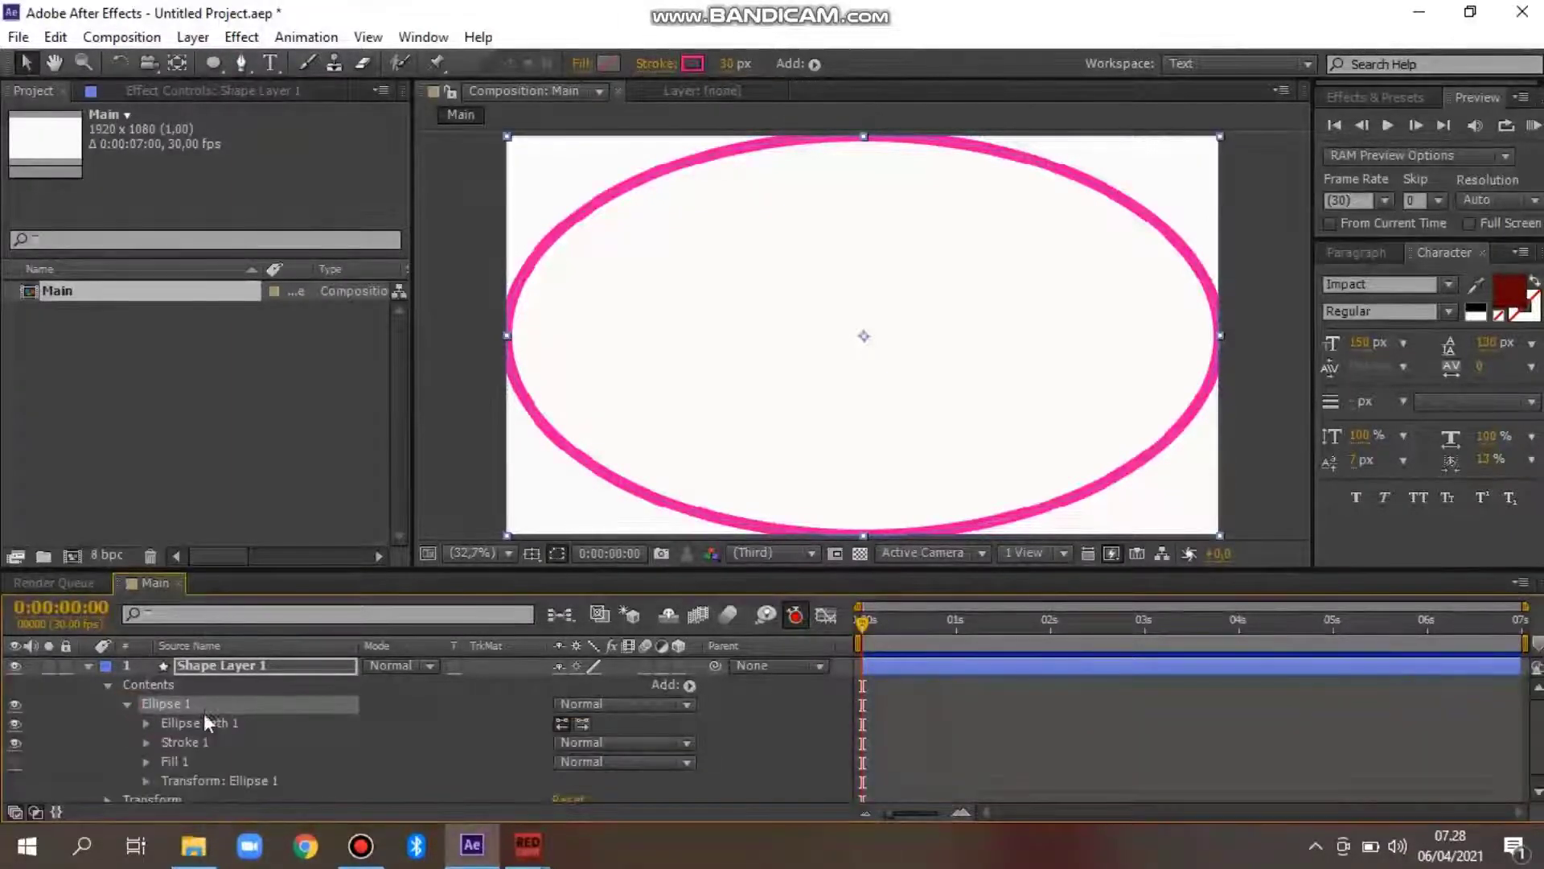
pyautogui.click(146, 722)
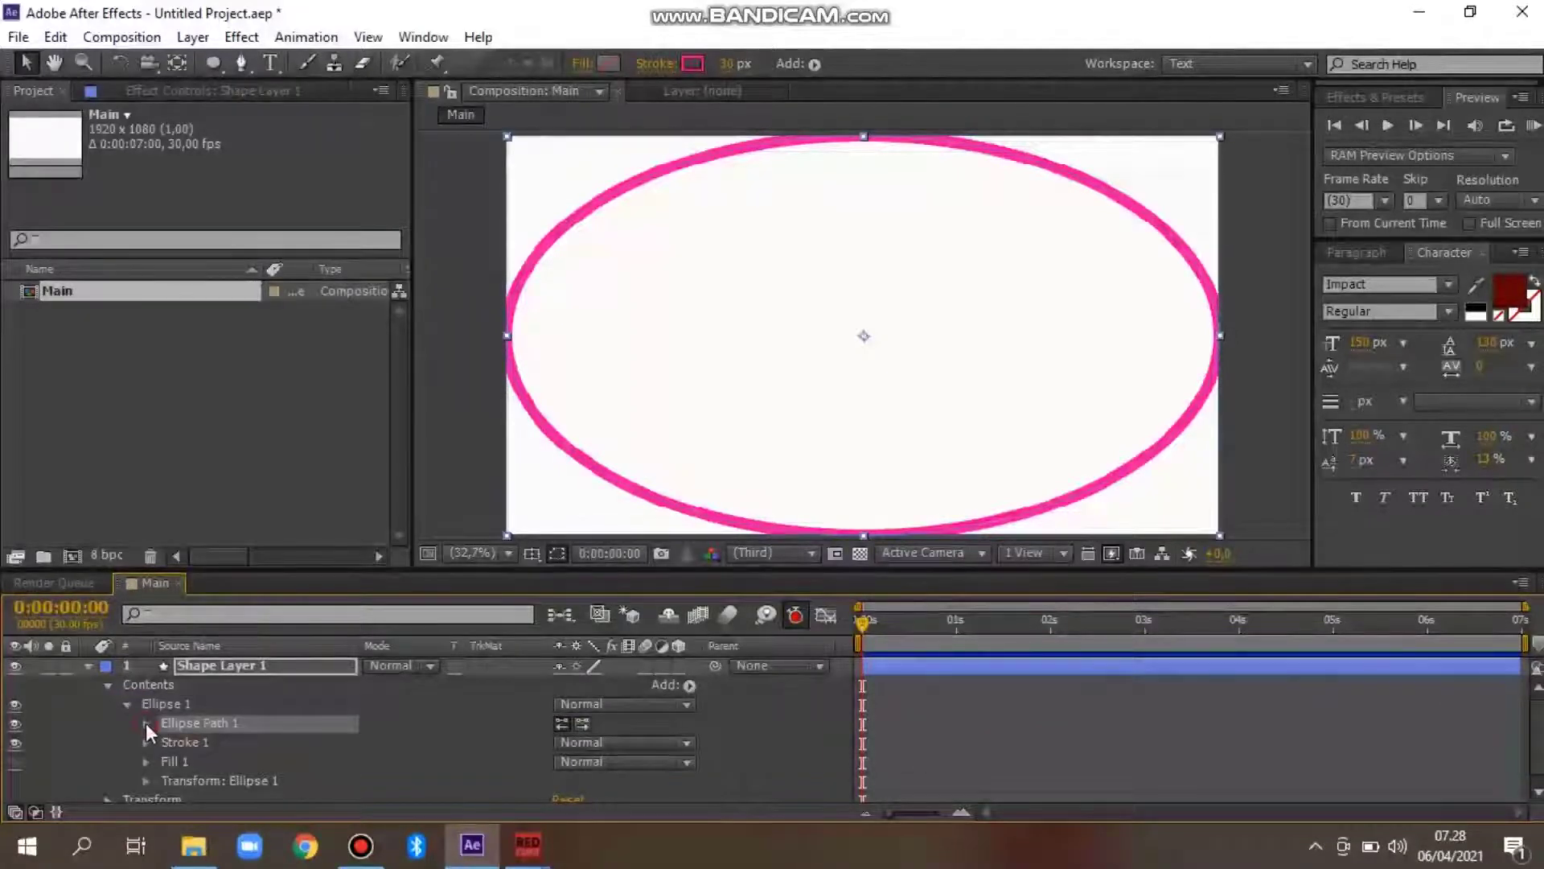
pyautogui.click(147, 722)
pyautogui.click(558, 742)
pyautogui.click(584, 741)
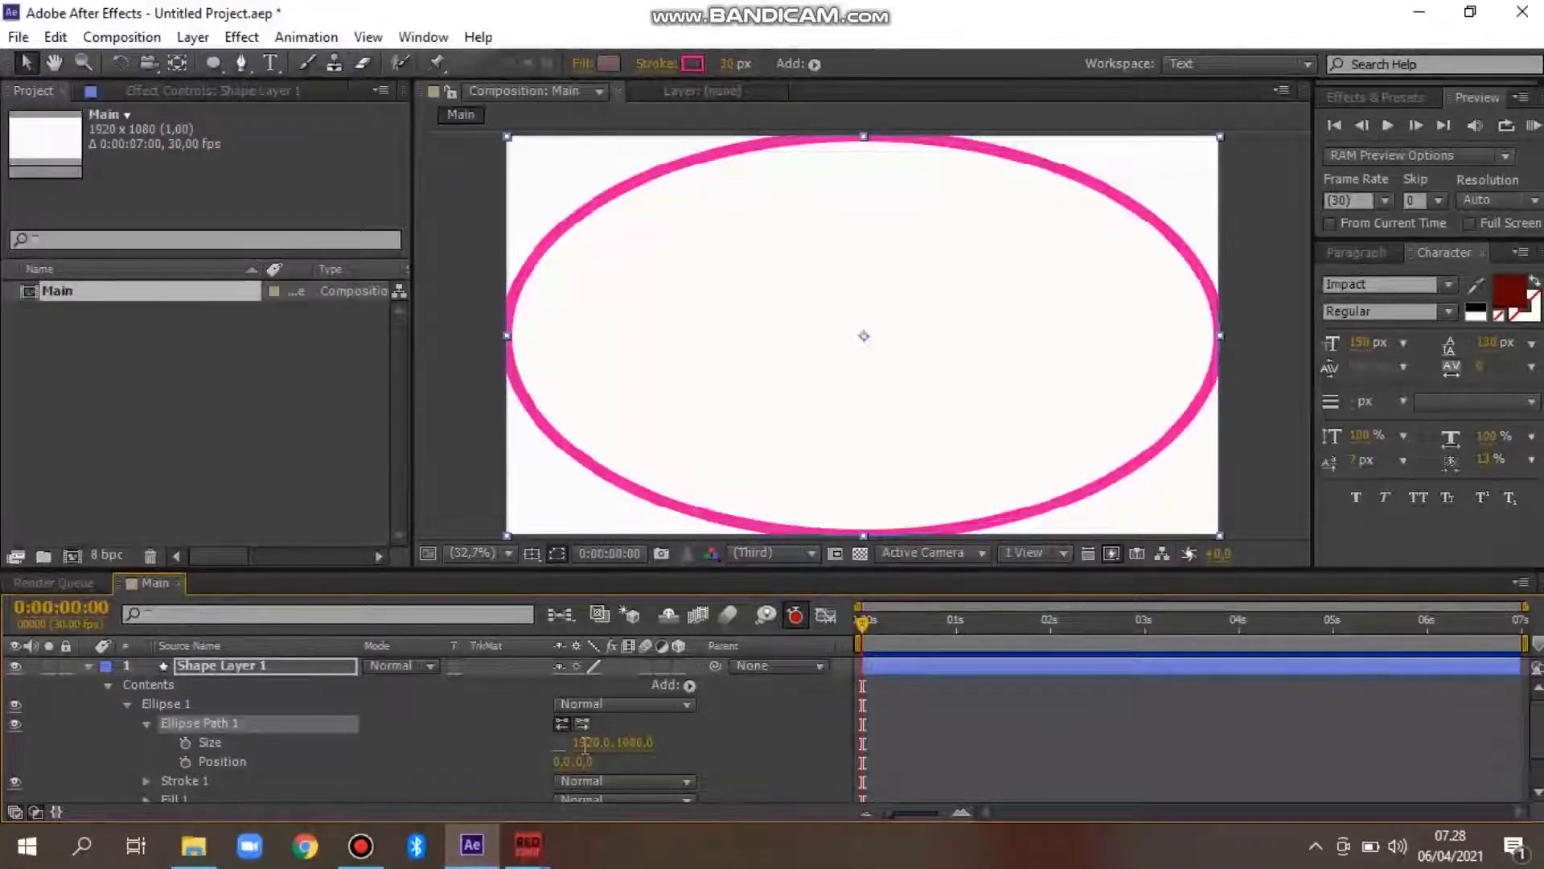
pyautogui.write('350')
pyautogui.press('Return')
pyautogui.click(628, 741)
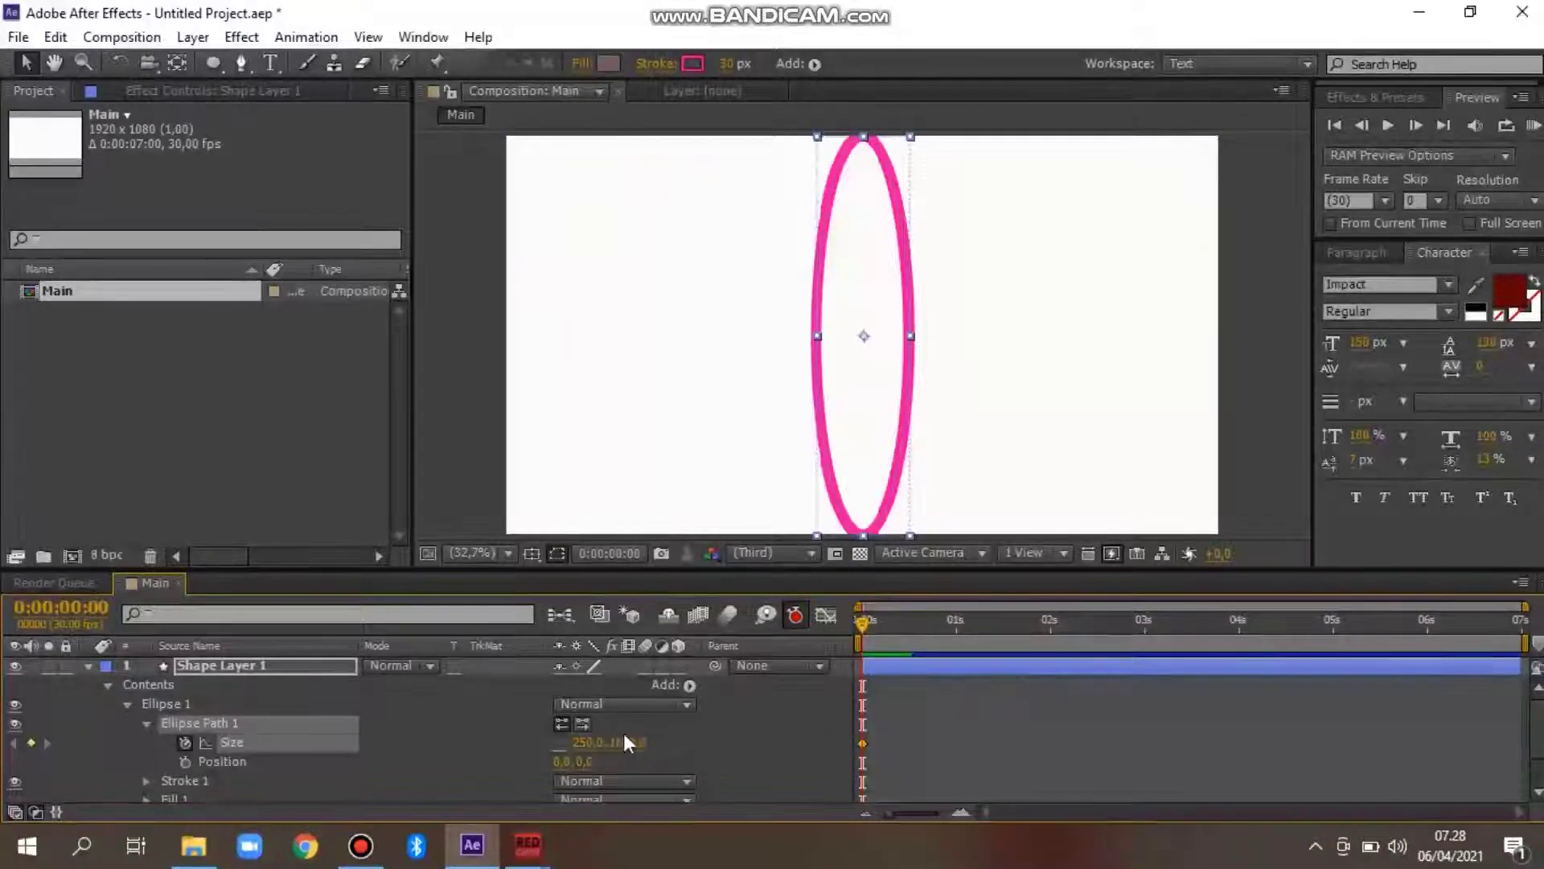
pyautogui.write('250')
pyautogui.press('Return')
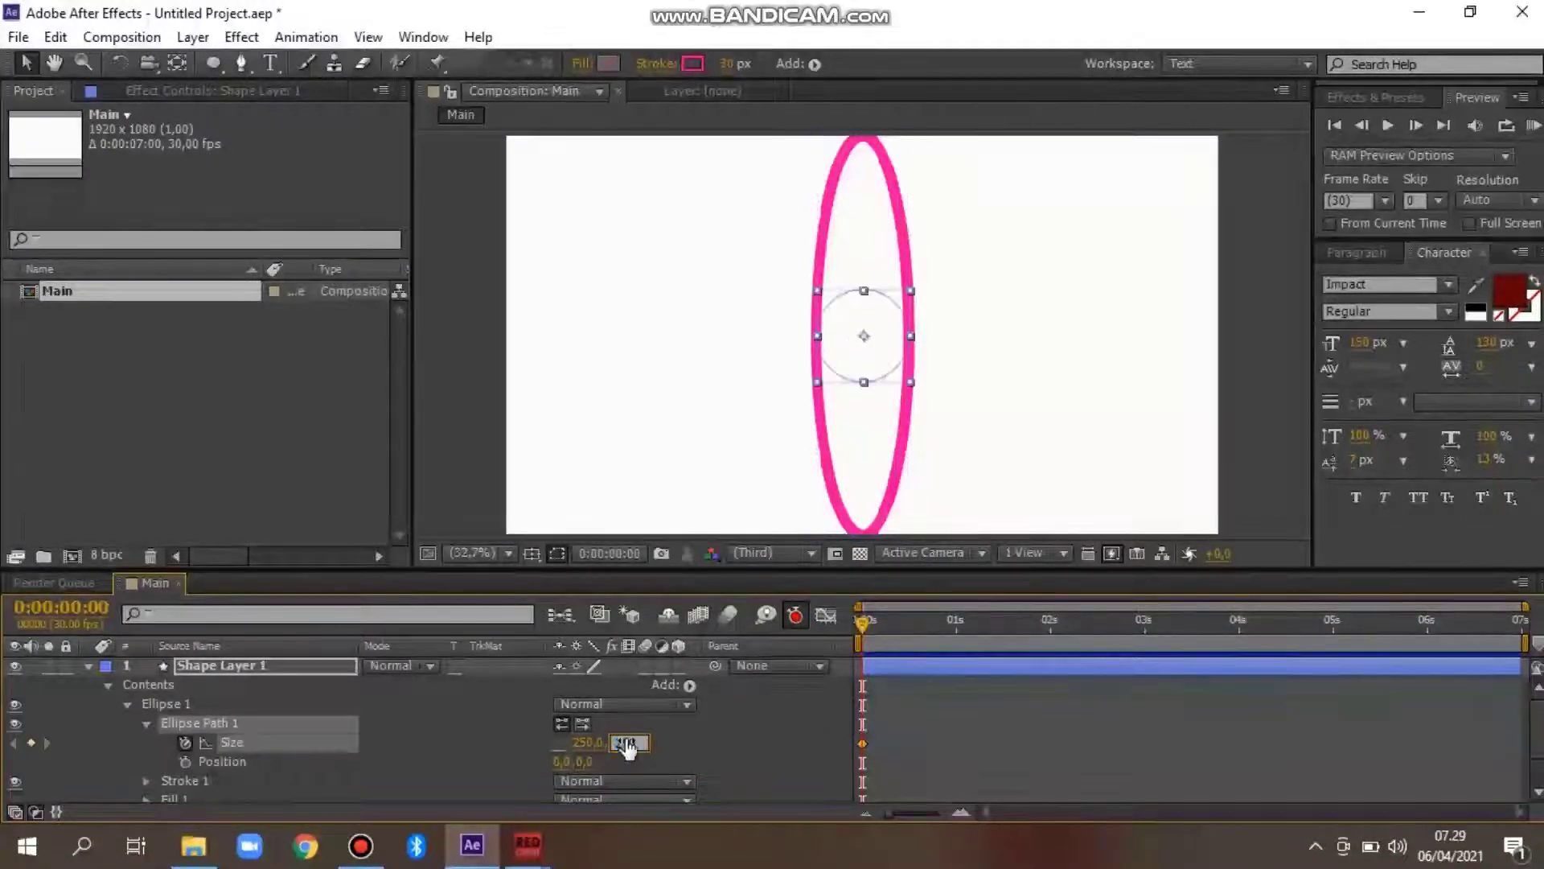
pyautogui.click(185, 741)
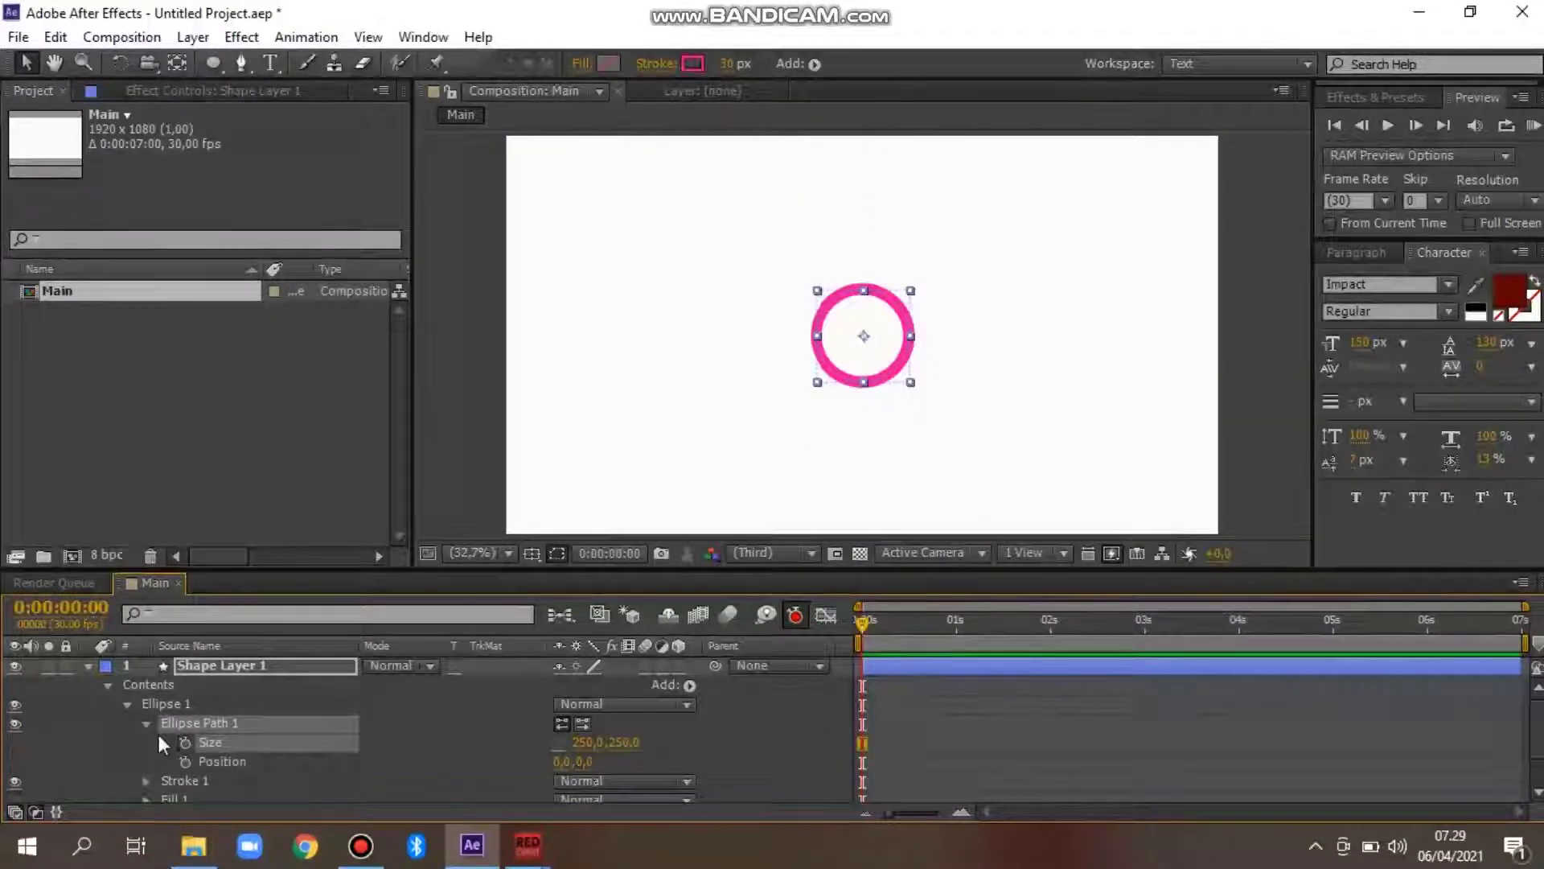
# Set the ellipse stroke's Line Cap to Round Cap
pyautogui.click(147, 724)
pyautogui.click(146, 744)
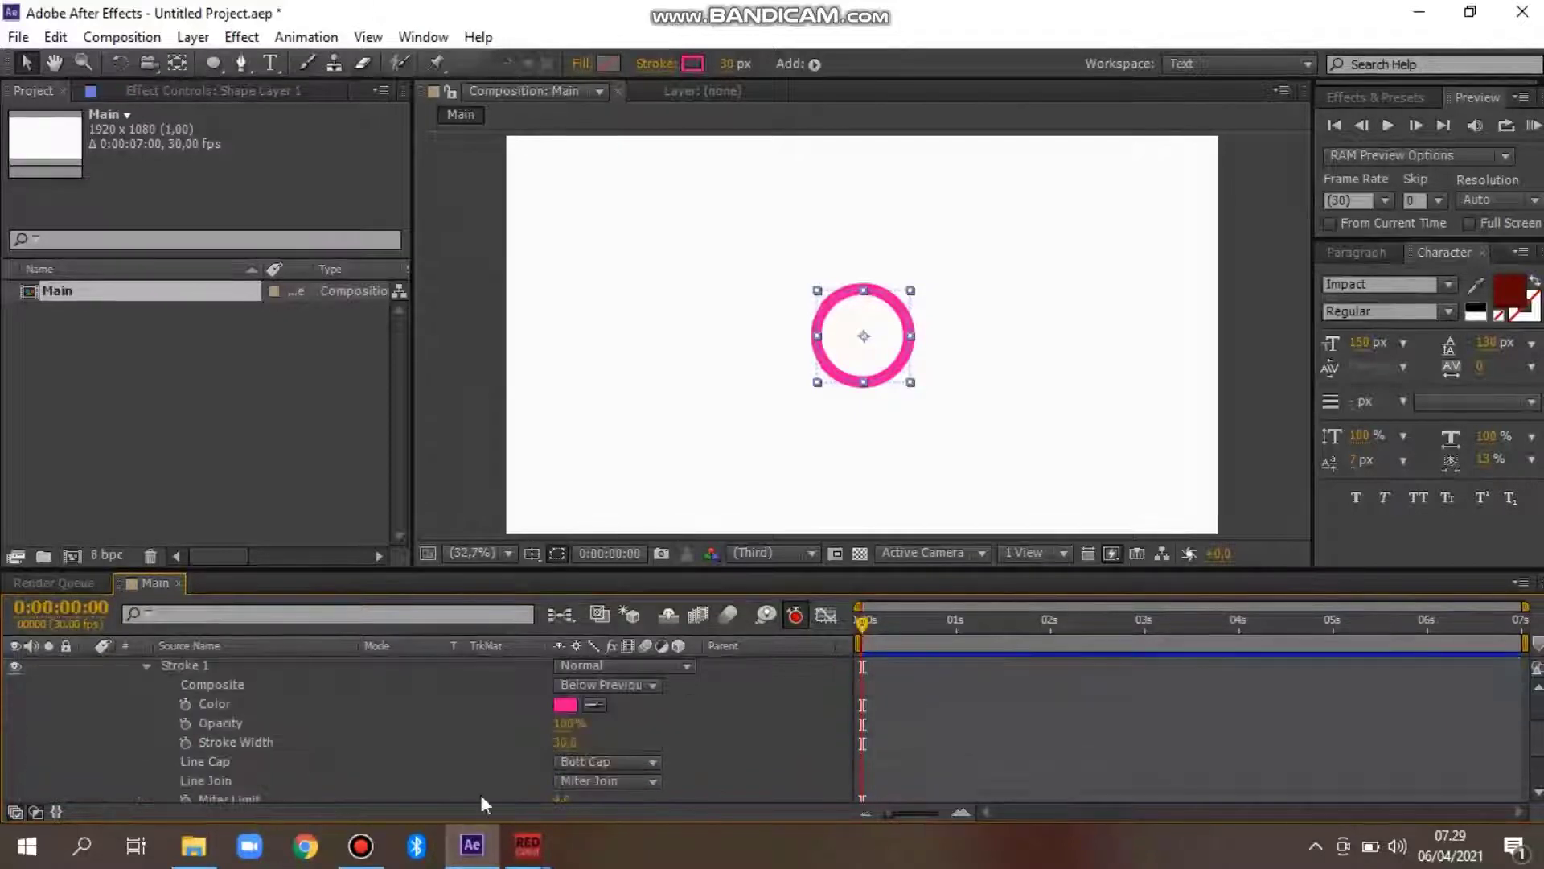
pyautogui.click(585, 760)
pyautogui.click(613, 713)
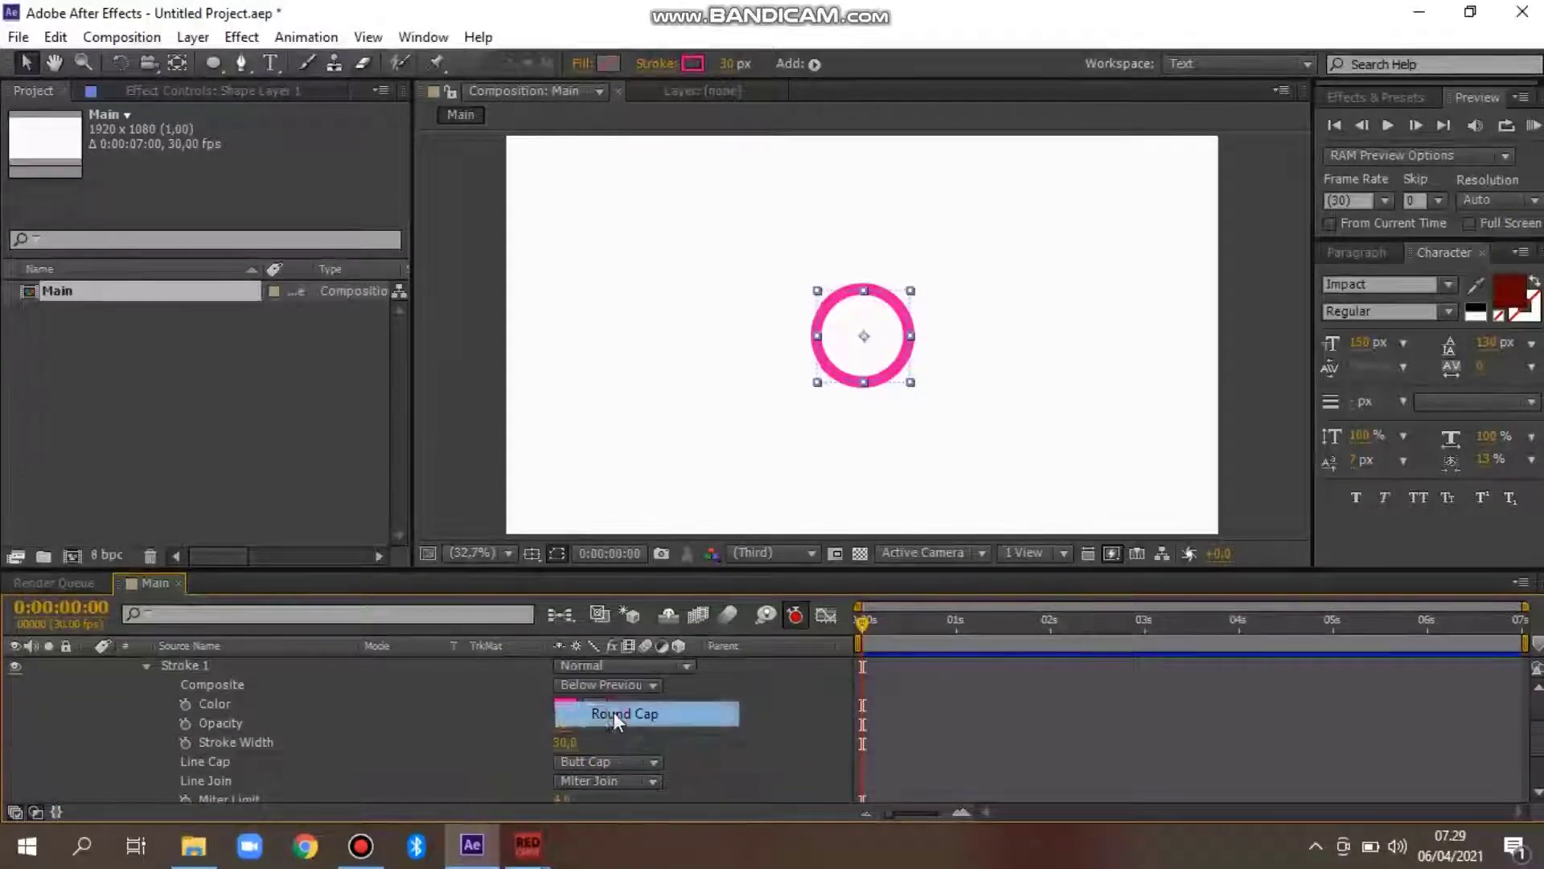
pyautogui.click(147, 664)
pyautogui.scroll(2, 696, 724)
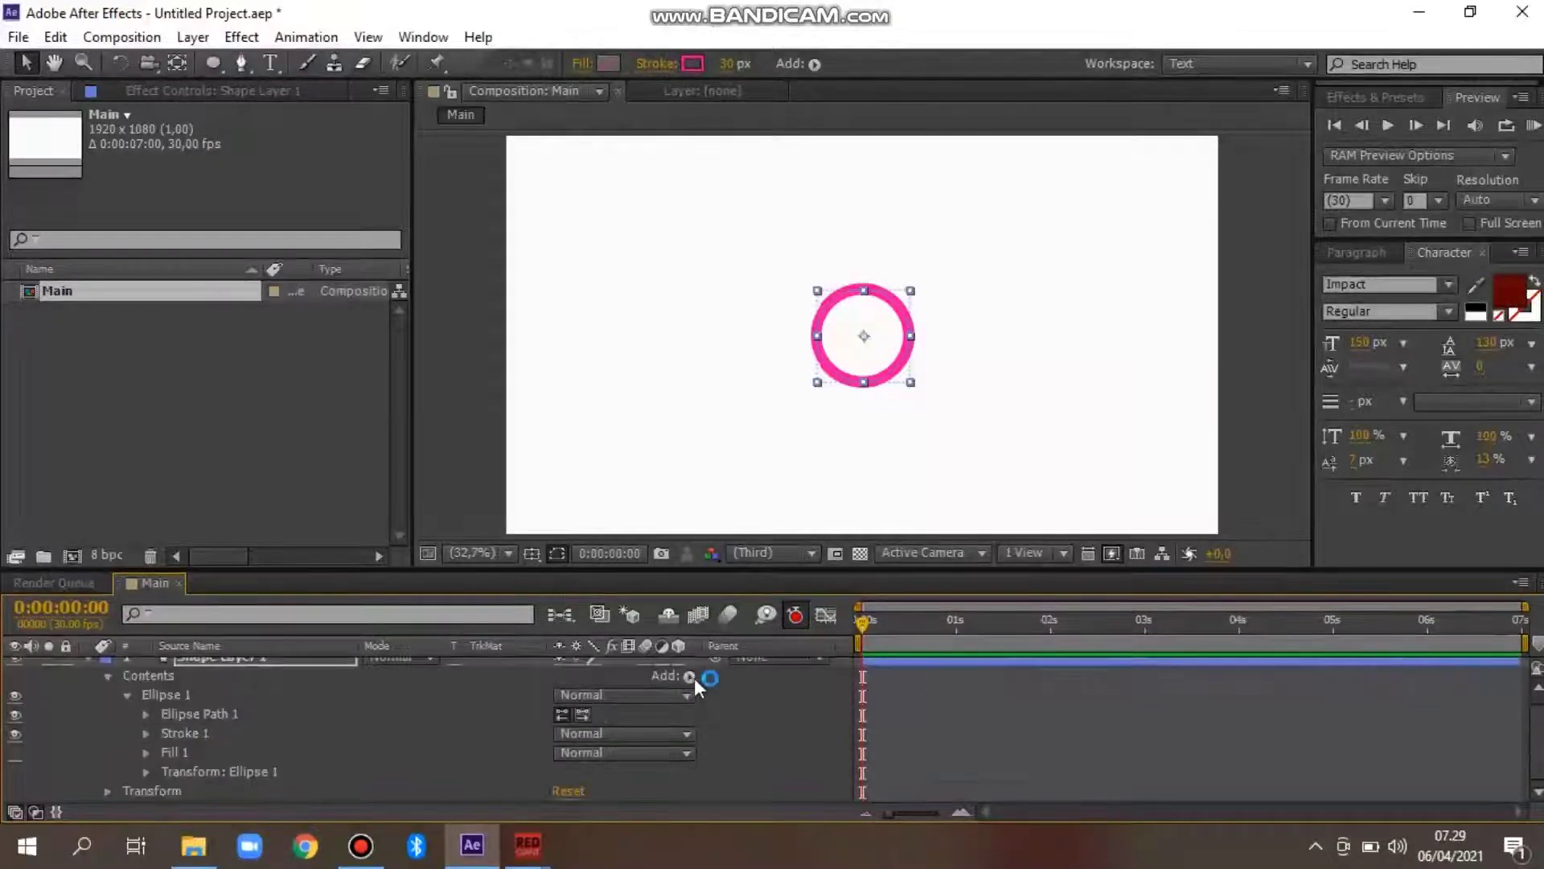
# Add a Trim Paths operator to the ellipse and expand its properties
pyautogui.click(690, 677)
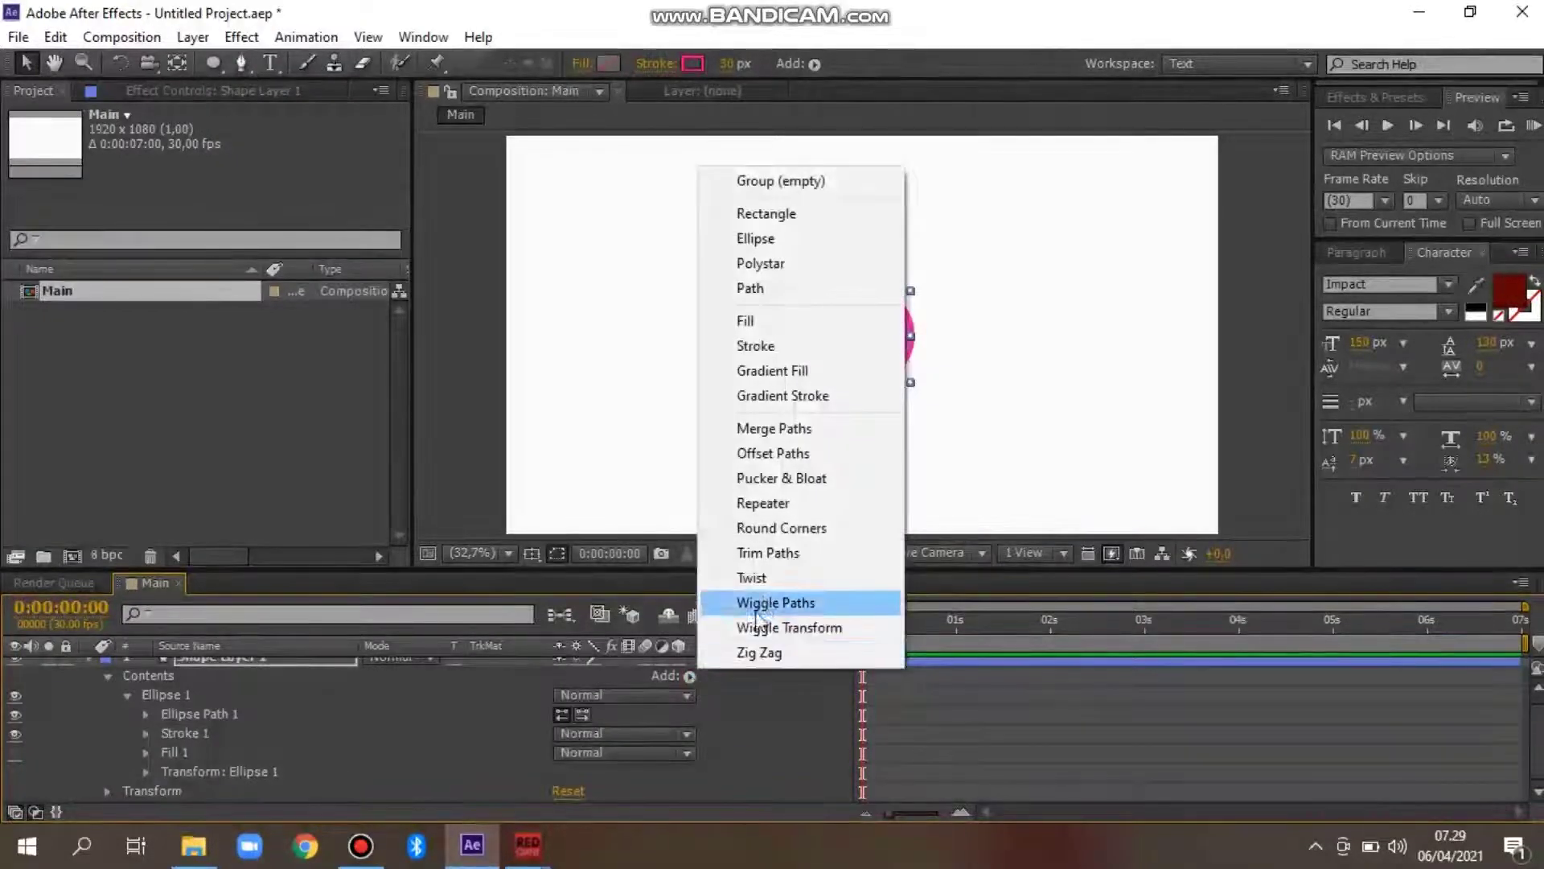
pyautogui.click(777, 562)
pyautogui.click(146, 732)
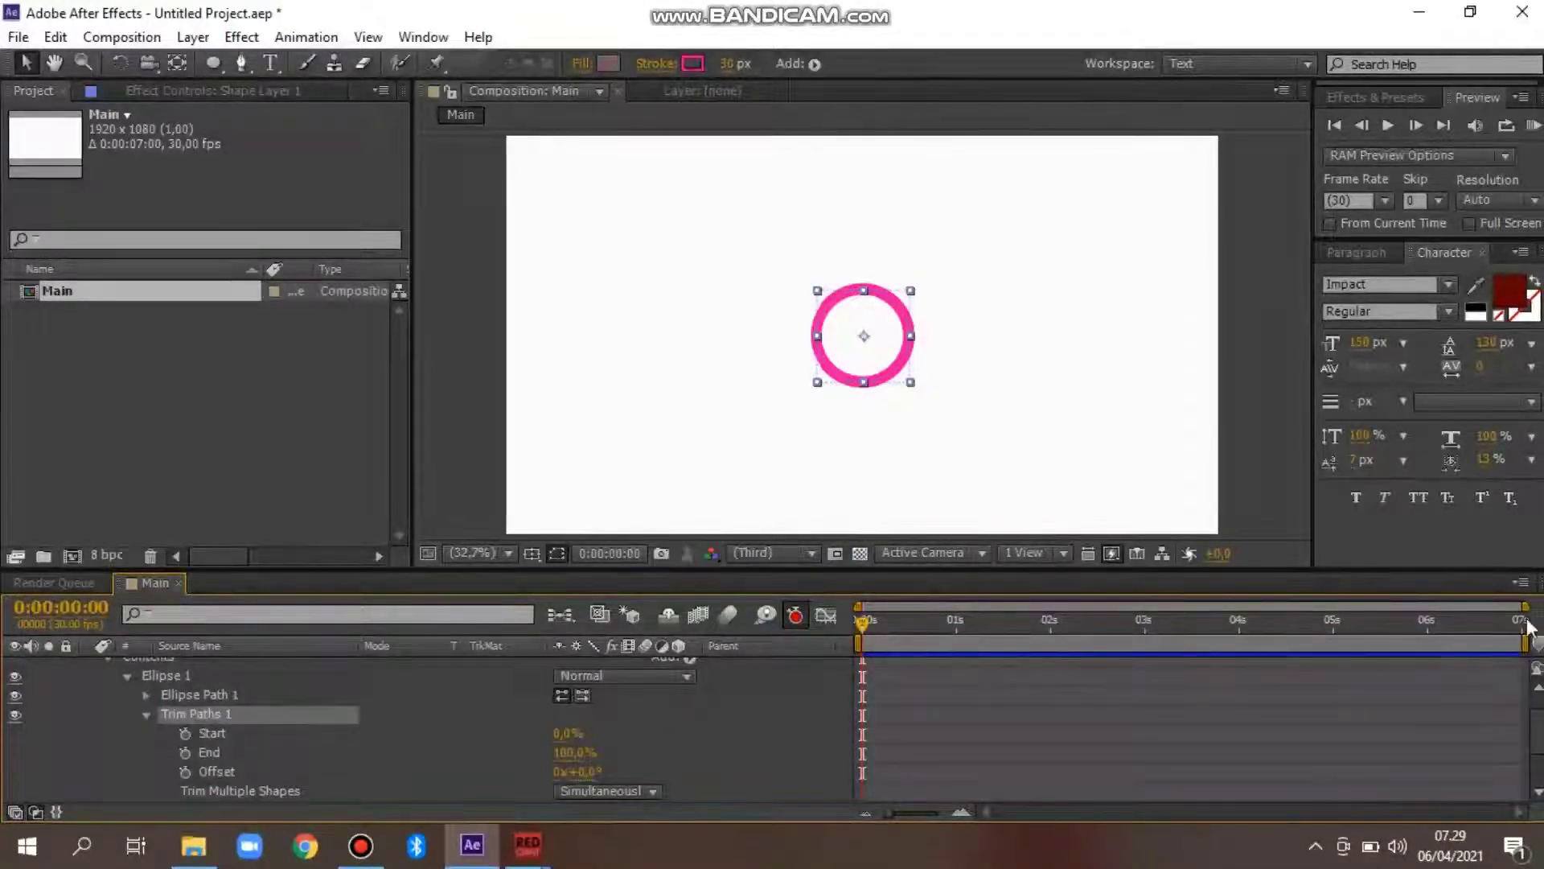
# Keyframe the Trim Paths End from 0% at 0:00:00:00 to 50% at 0:00:01:05
pyautogui.press('=')
pyautogui.press('=')
pyautogui.press('=')
pyautogui.press('=')
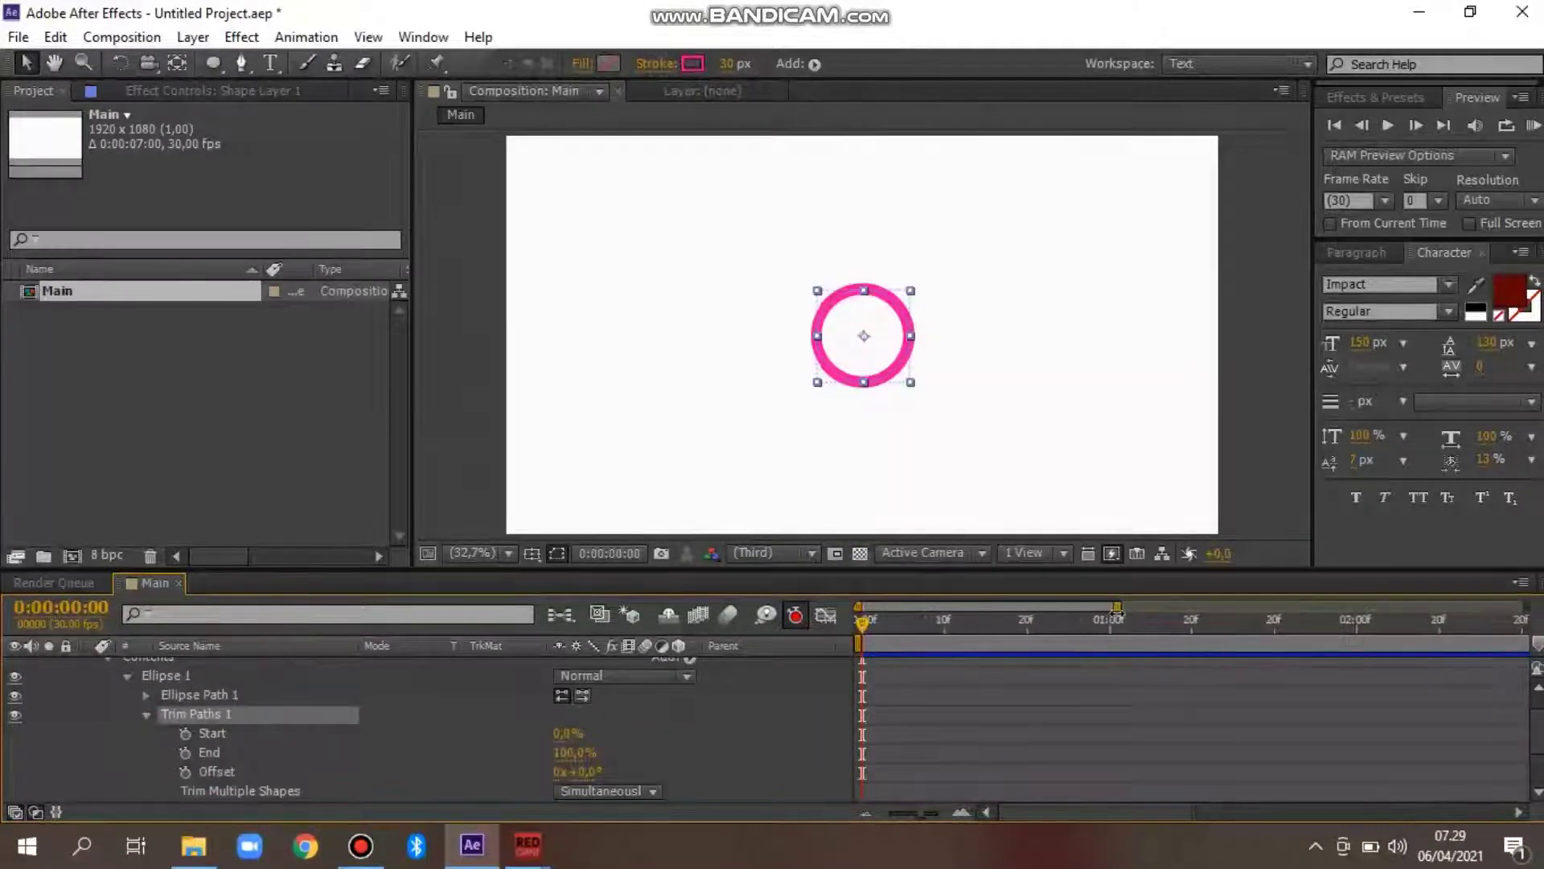
pyautogui.click(185, 753)
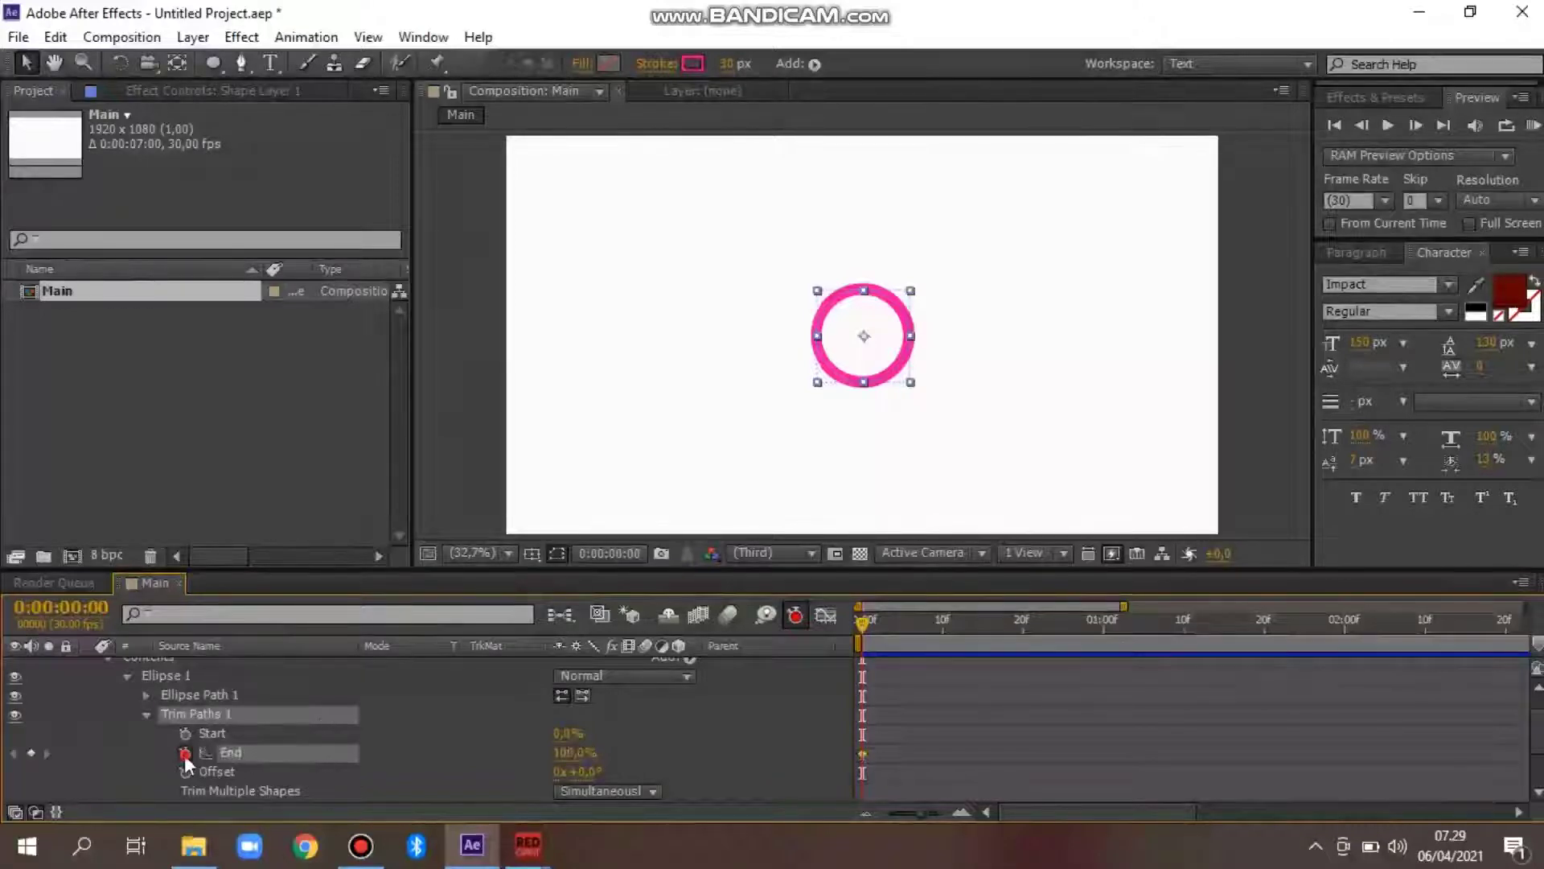
pyautogui.click(571, 753)
pyautogui.write('0')
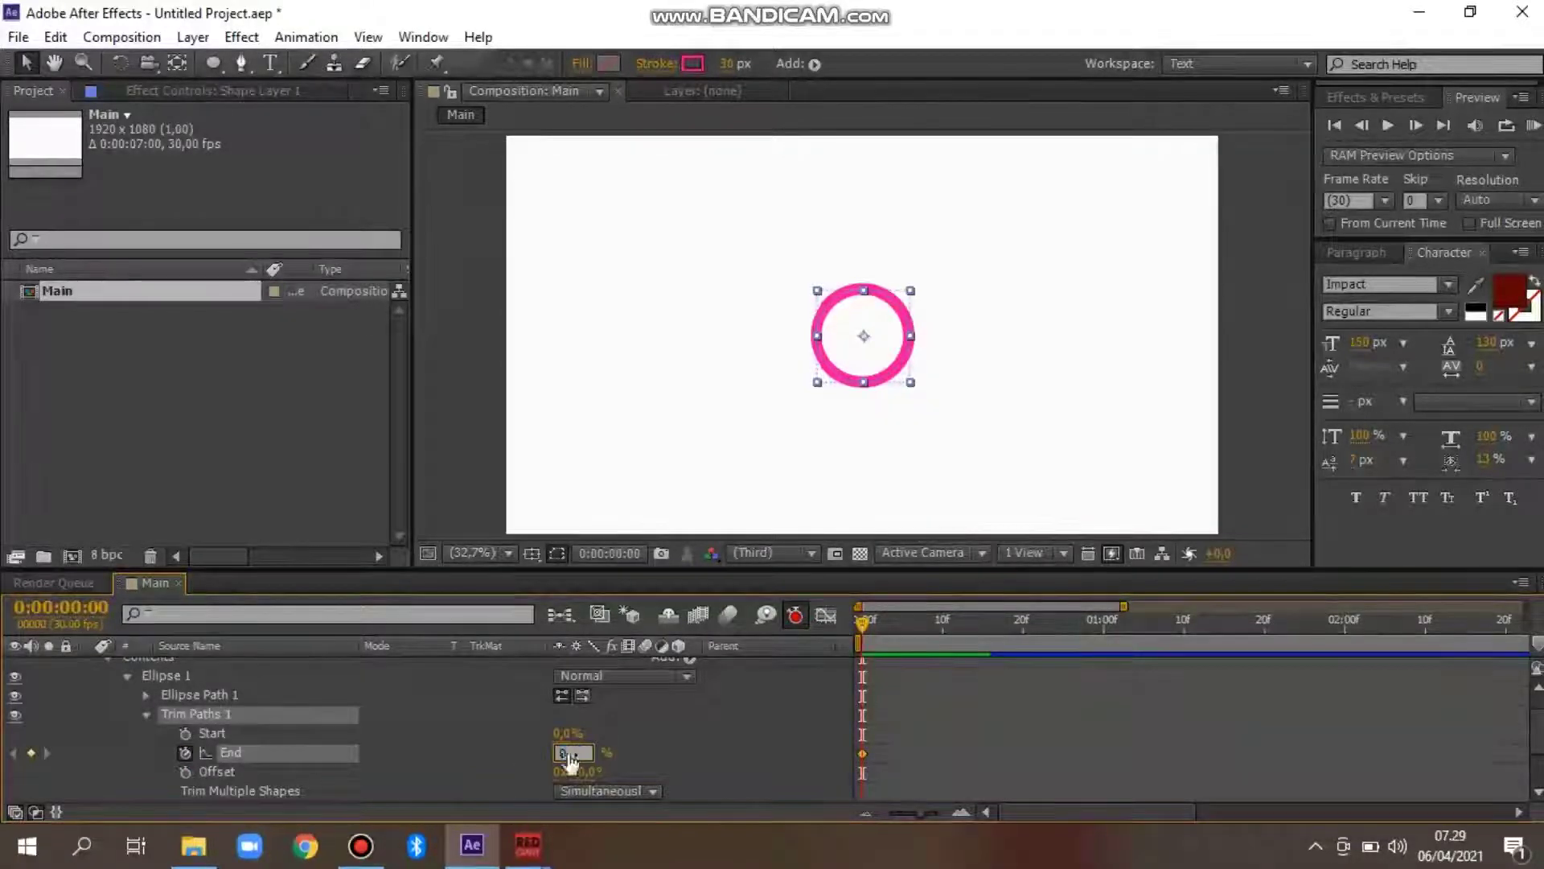
pyautogui.press('Return')
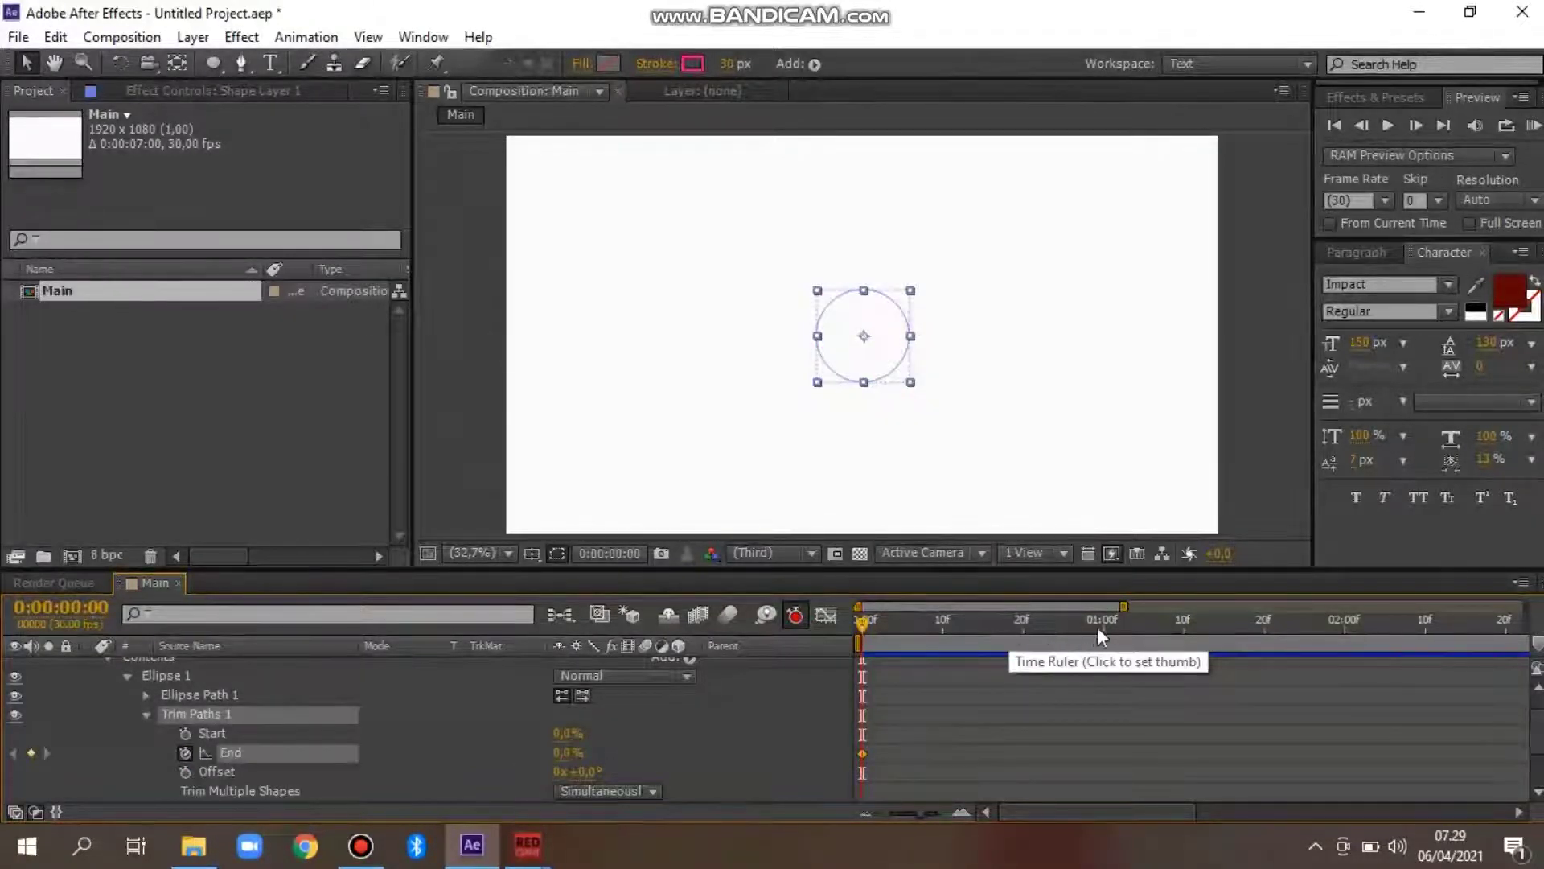
pyautogui.click(1145, 620)
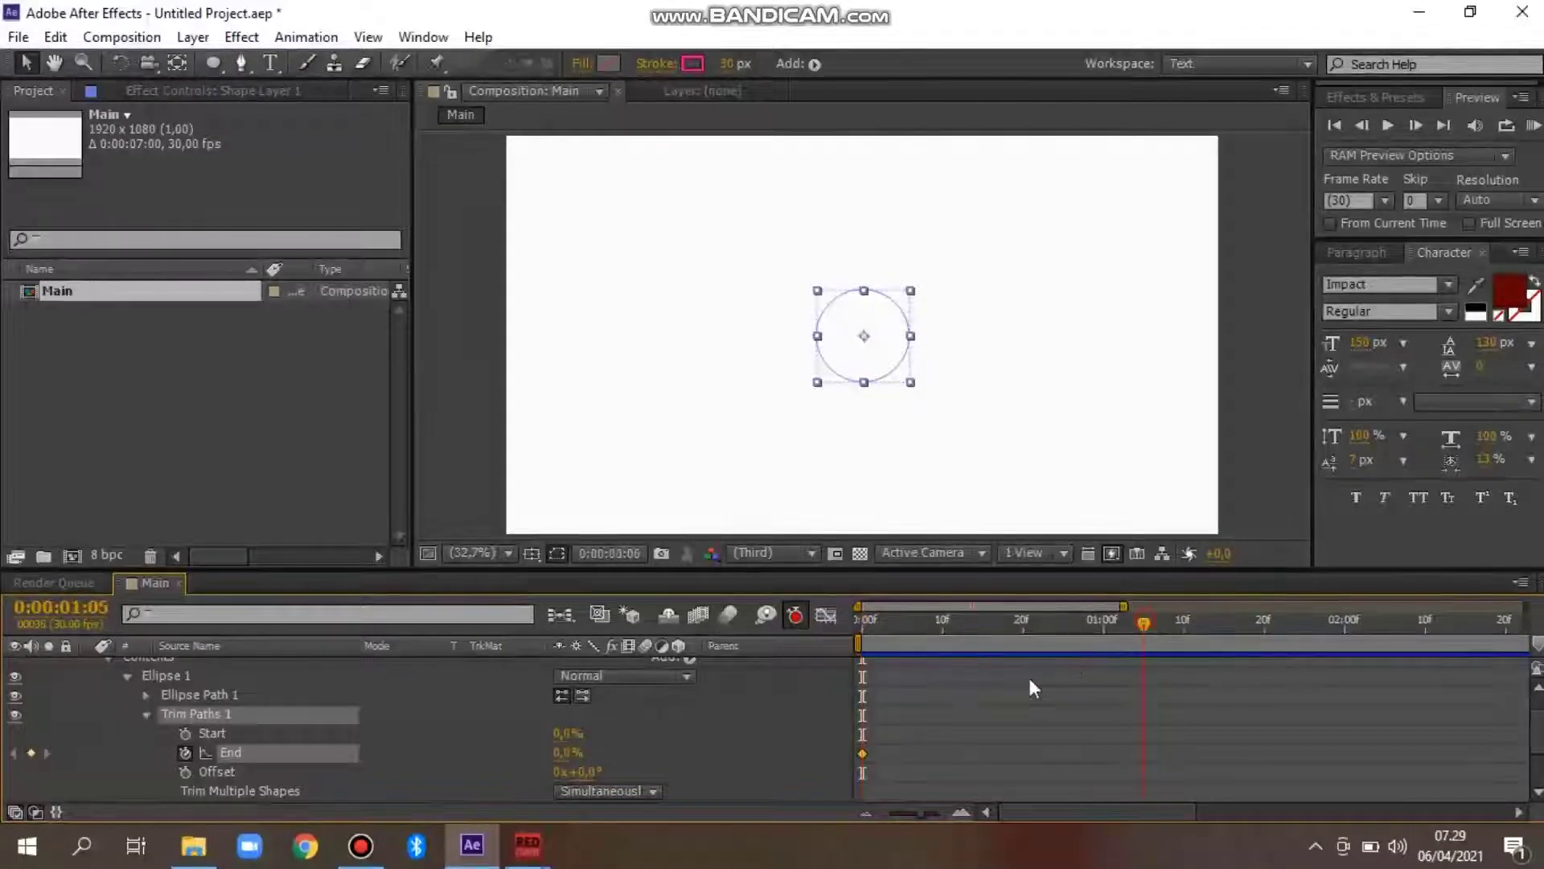
pyautogui.click(563, 753)
pyautogui.write('50')
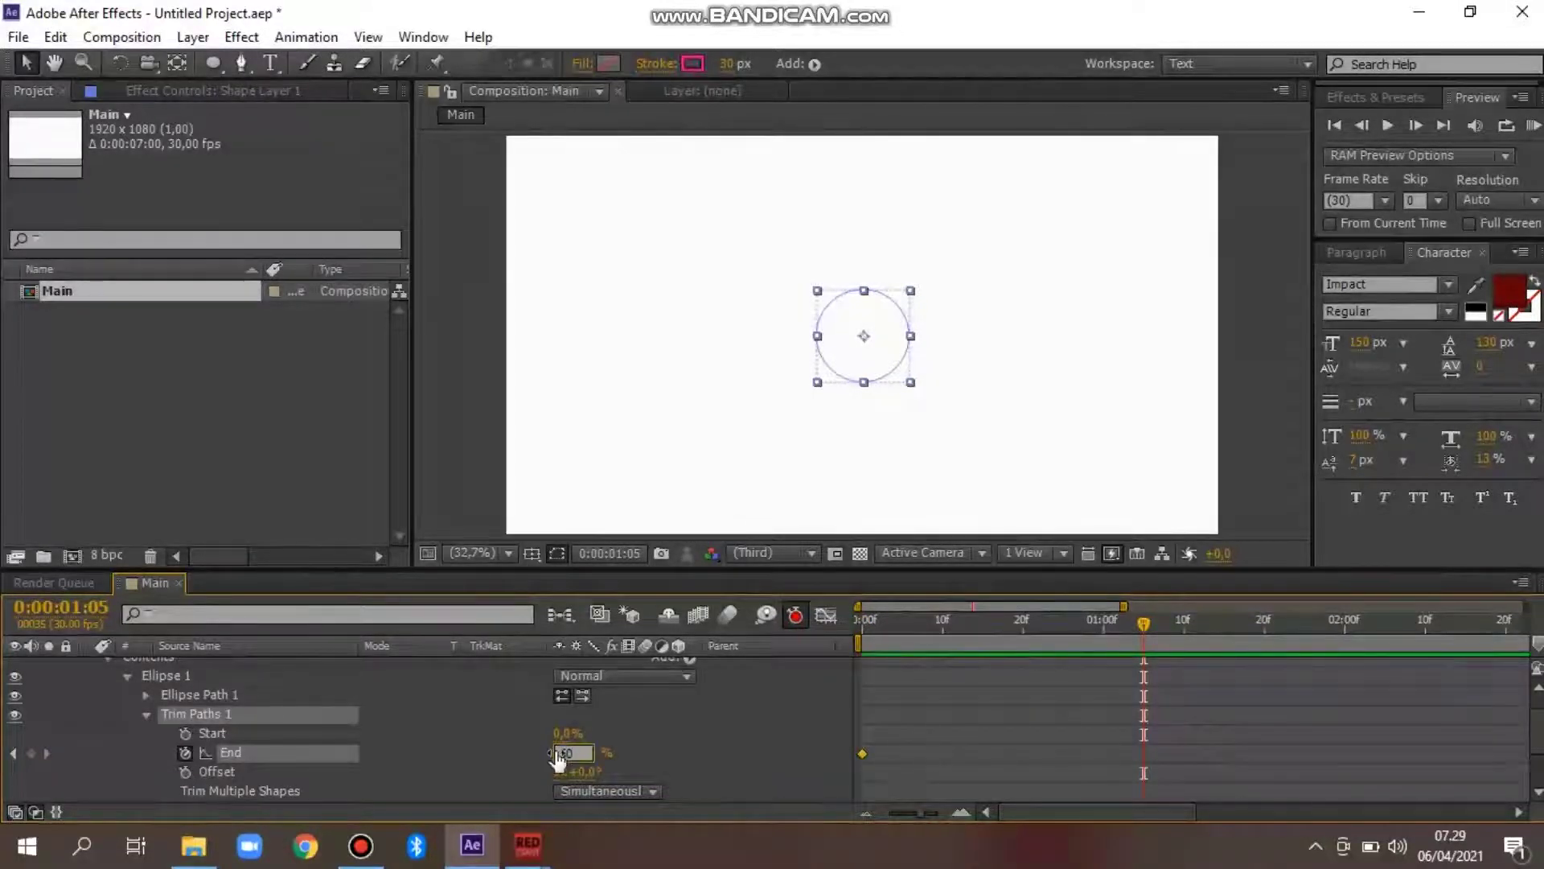
pyautogui.press('Return')
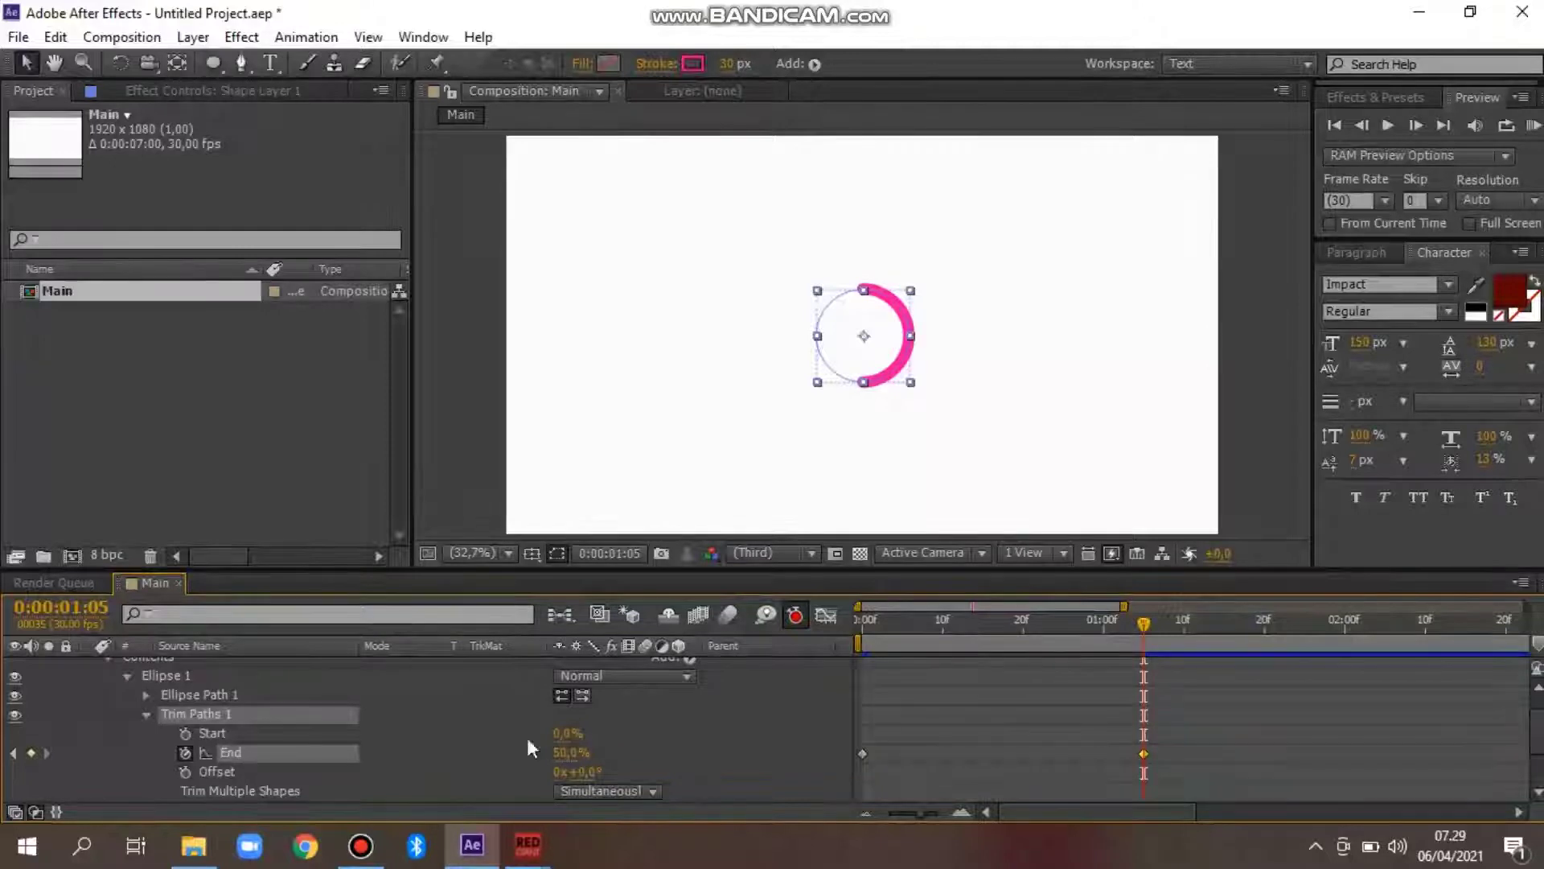
# Keyframe the Trim Paths Start from 0% at 0:00:01:05 to 50% at 0:00:02:00
pyautogui.click(185, 733)
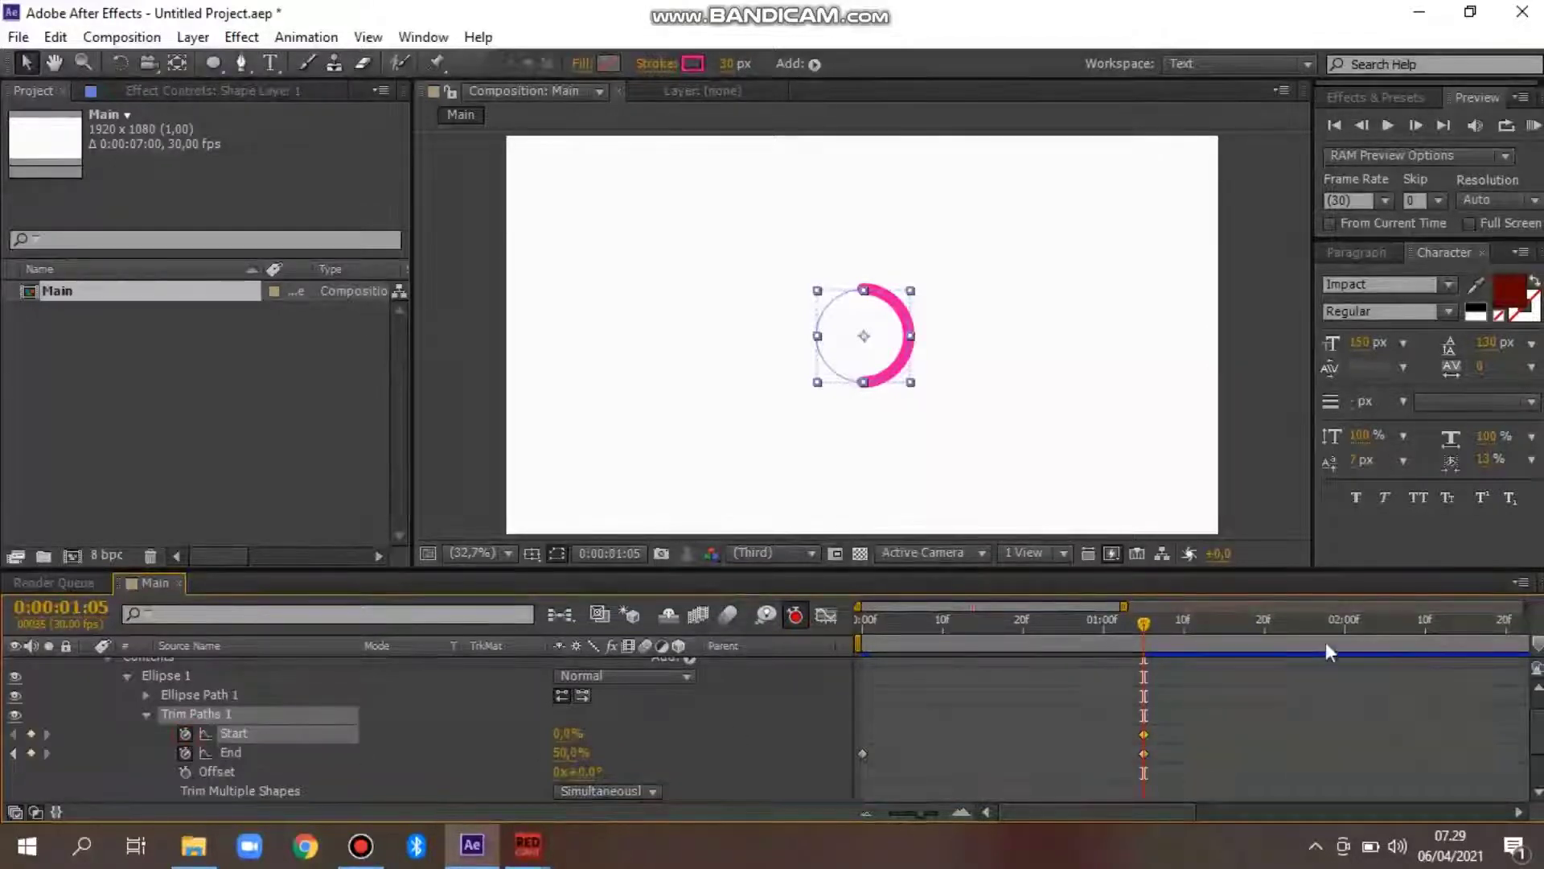
pyautogui.click(1345, 626)
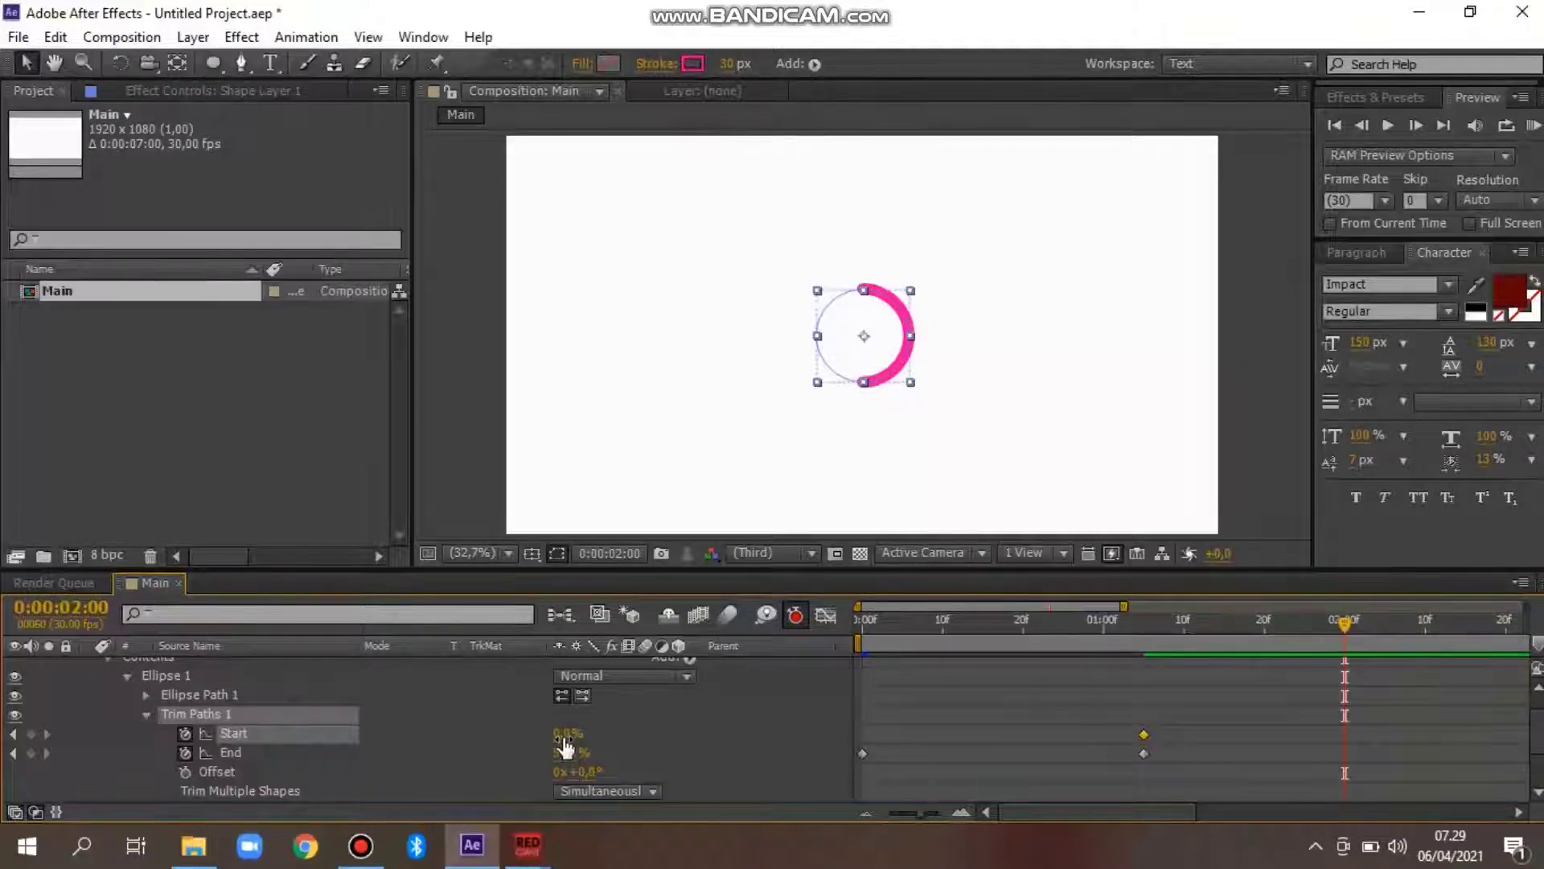
pyautogui.click(563, 734)
pyautogui.write('50')
pyautogui.press('Return')
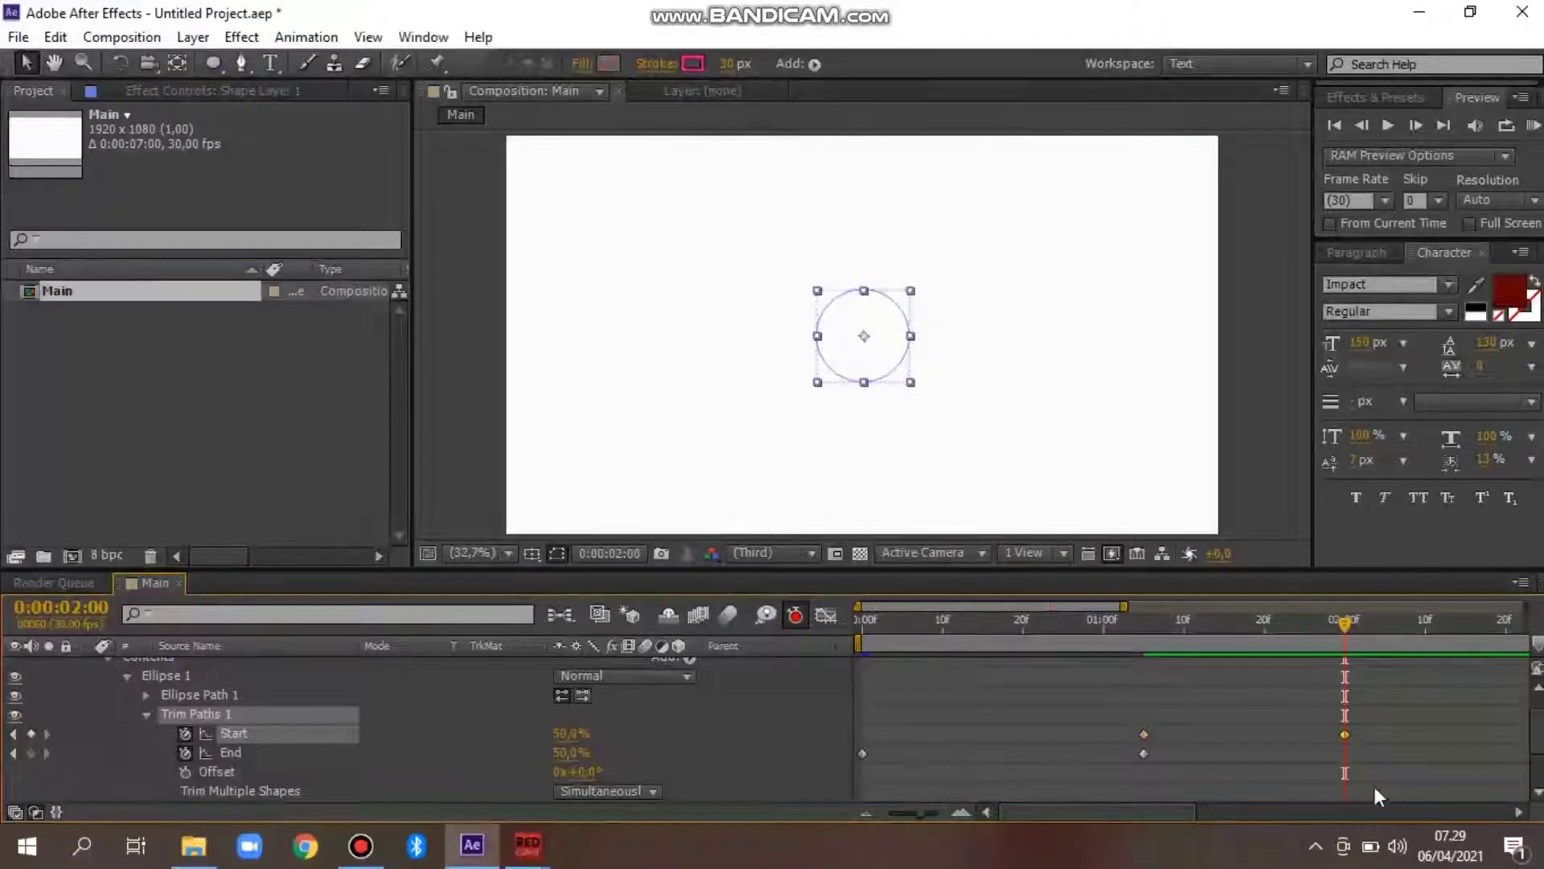
# Apply Easy Ease to all Trim Paths keyframes and reshape their speed graphs into sharp peaks midway between keyframes
pyautogui.moveTo(1375, 774); pyautogui.dragTo(848, 713)
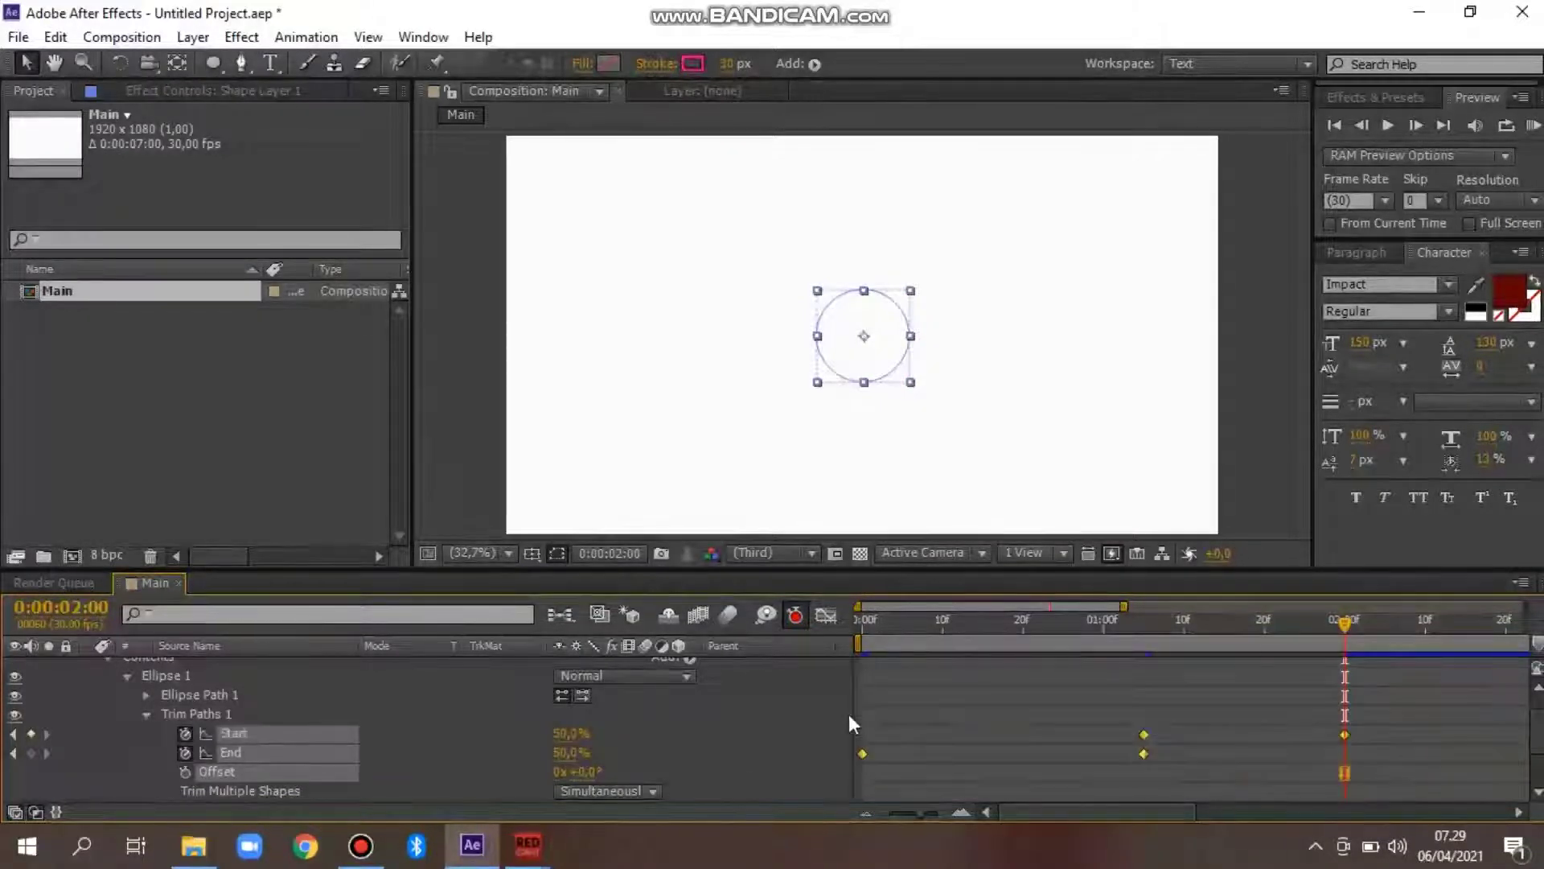
pyautogui.press('F9')
pyautogui.click(826, 615)
pyautogui.moveTo(1365, 775); pyautogui.dragTo(973, 761)
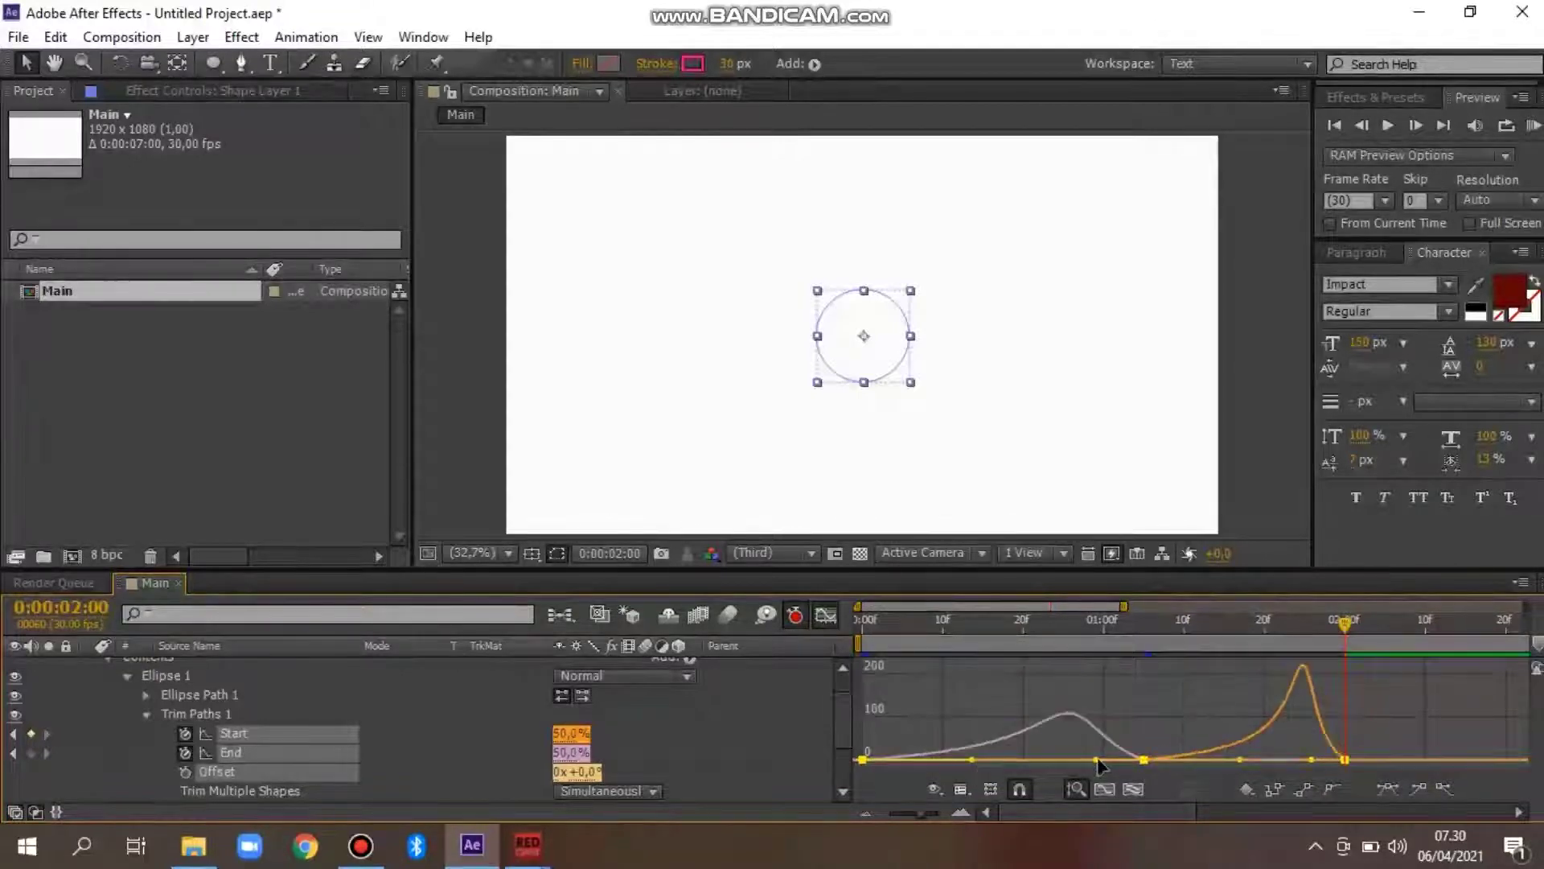
pyautogui.moveTo(1069, 761); pyautogui.dragTo(1031, 757)
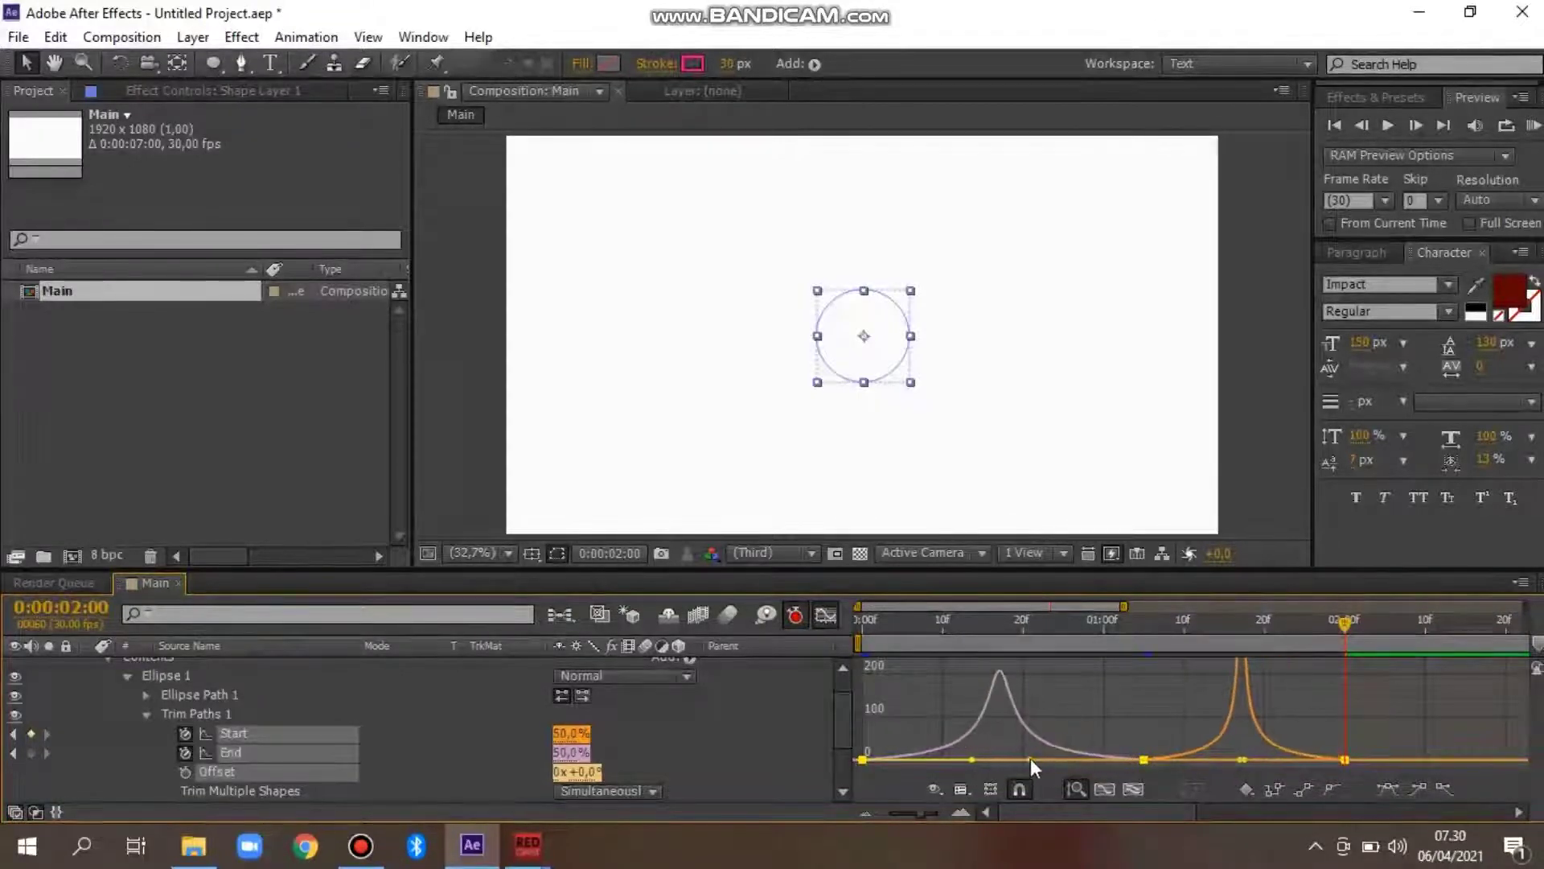
pyautogui.click(827, 615)
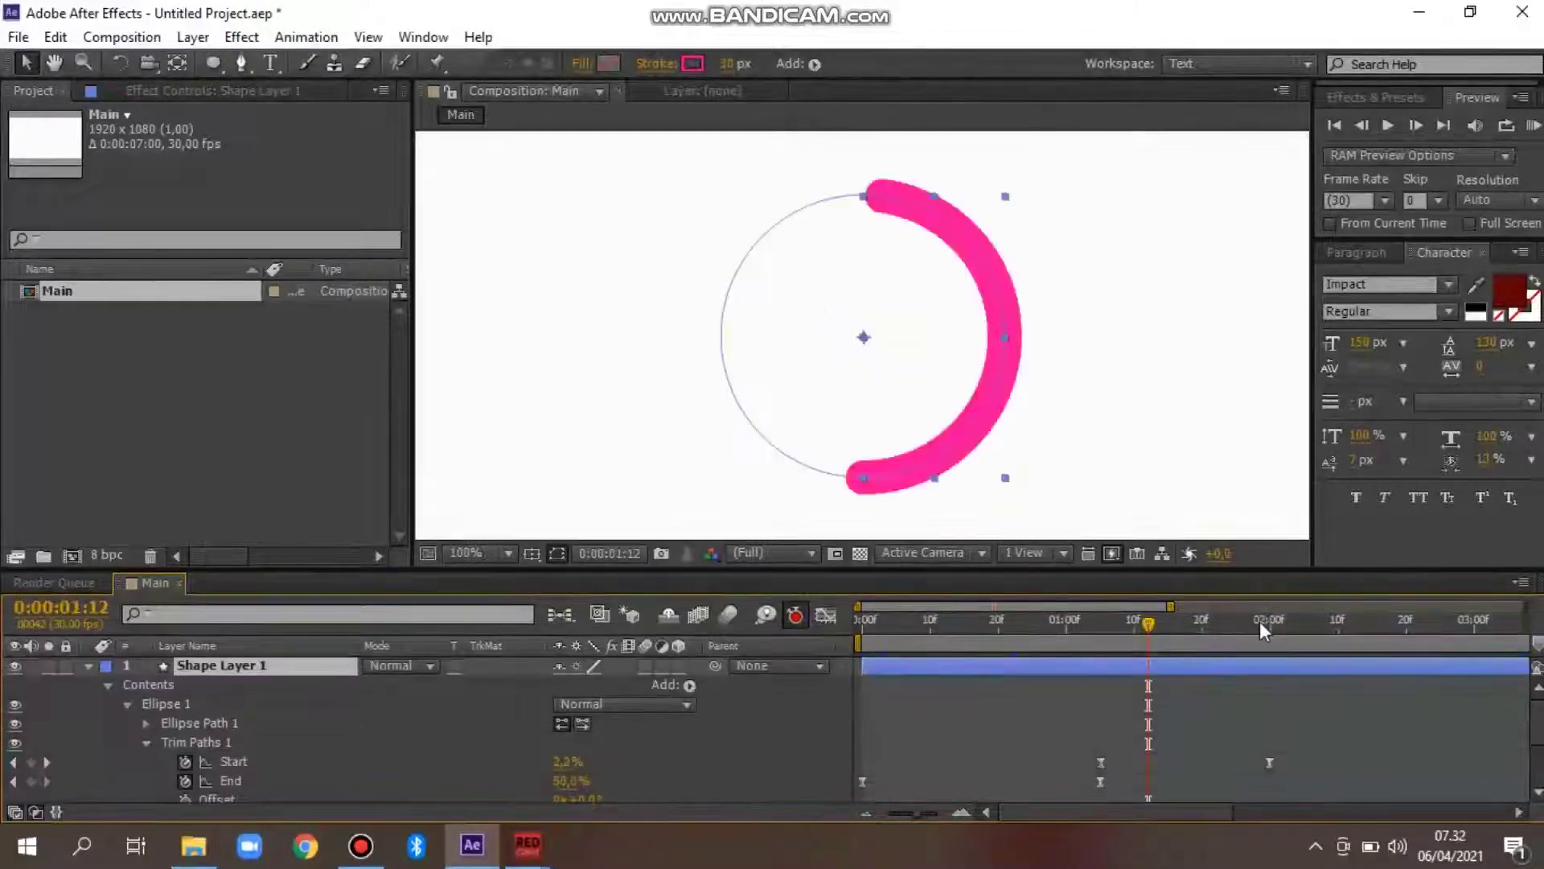
# Add Start and End keyframes at 0:00:01:29 and delete the Start keyframe at 0:00:02:00
pyautogui.click(1260, 624)
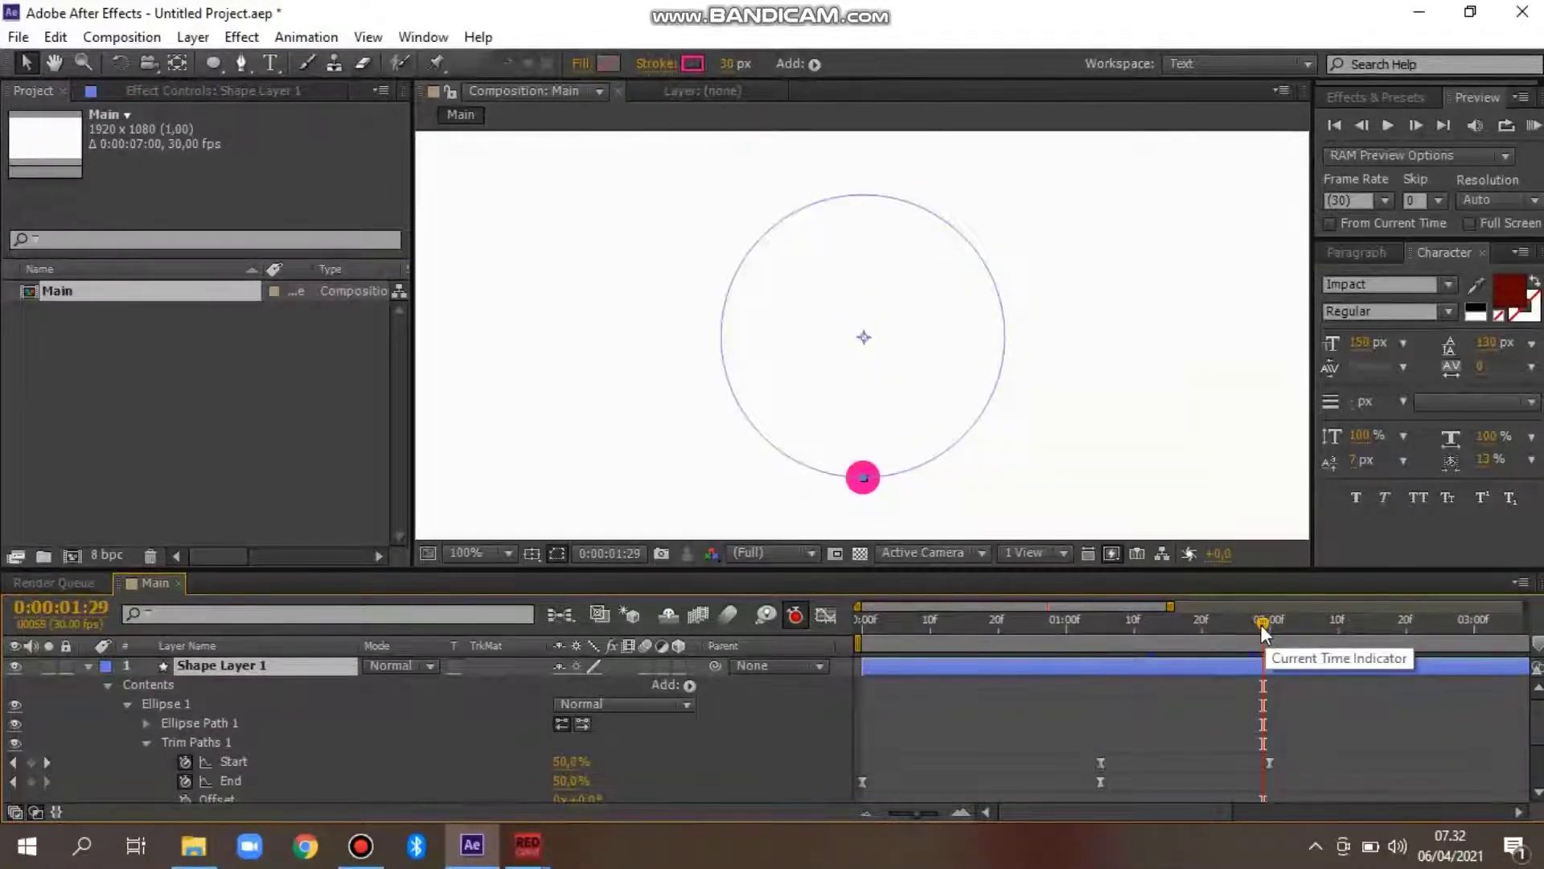
pyautogui.click(32, 780)
pyautogui.click(32, 762)
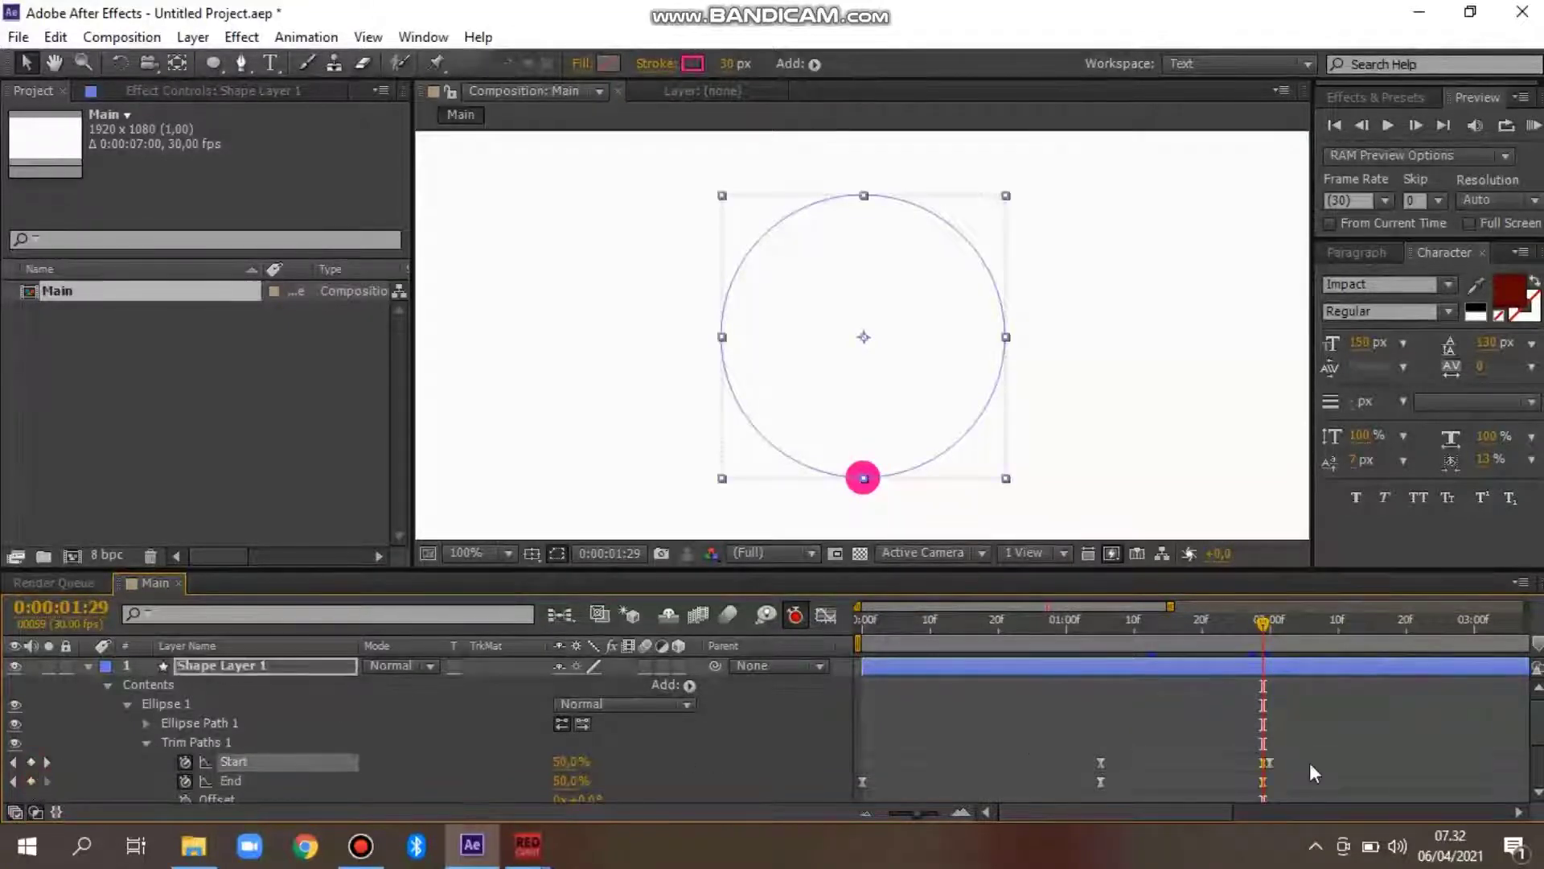
pyautogui.click(1261, 760)
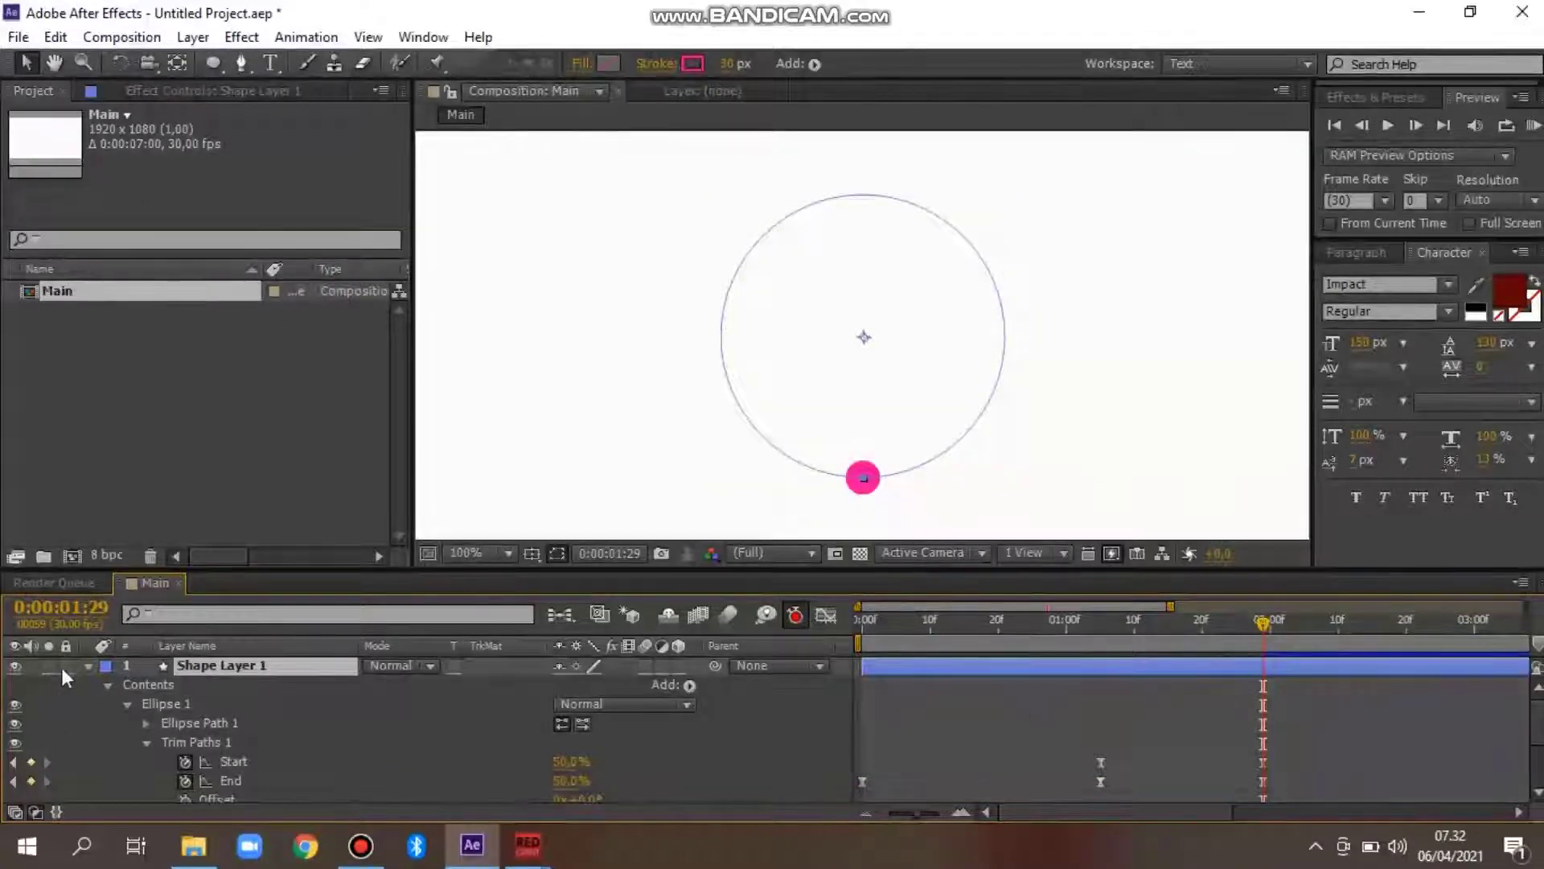
# Collapse the shape layer and rename it Pink
pyautogui.click(89, 666)
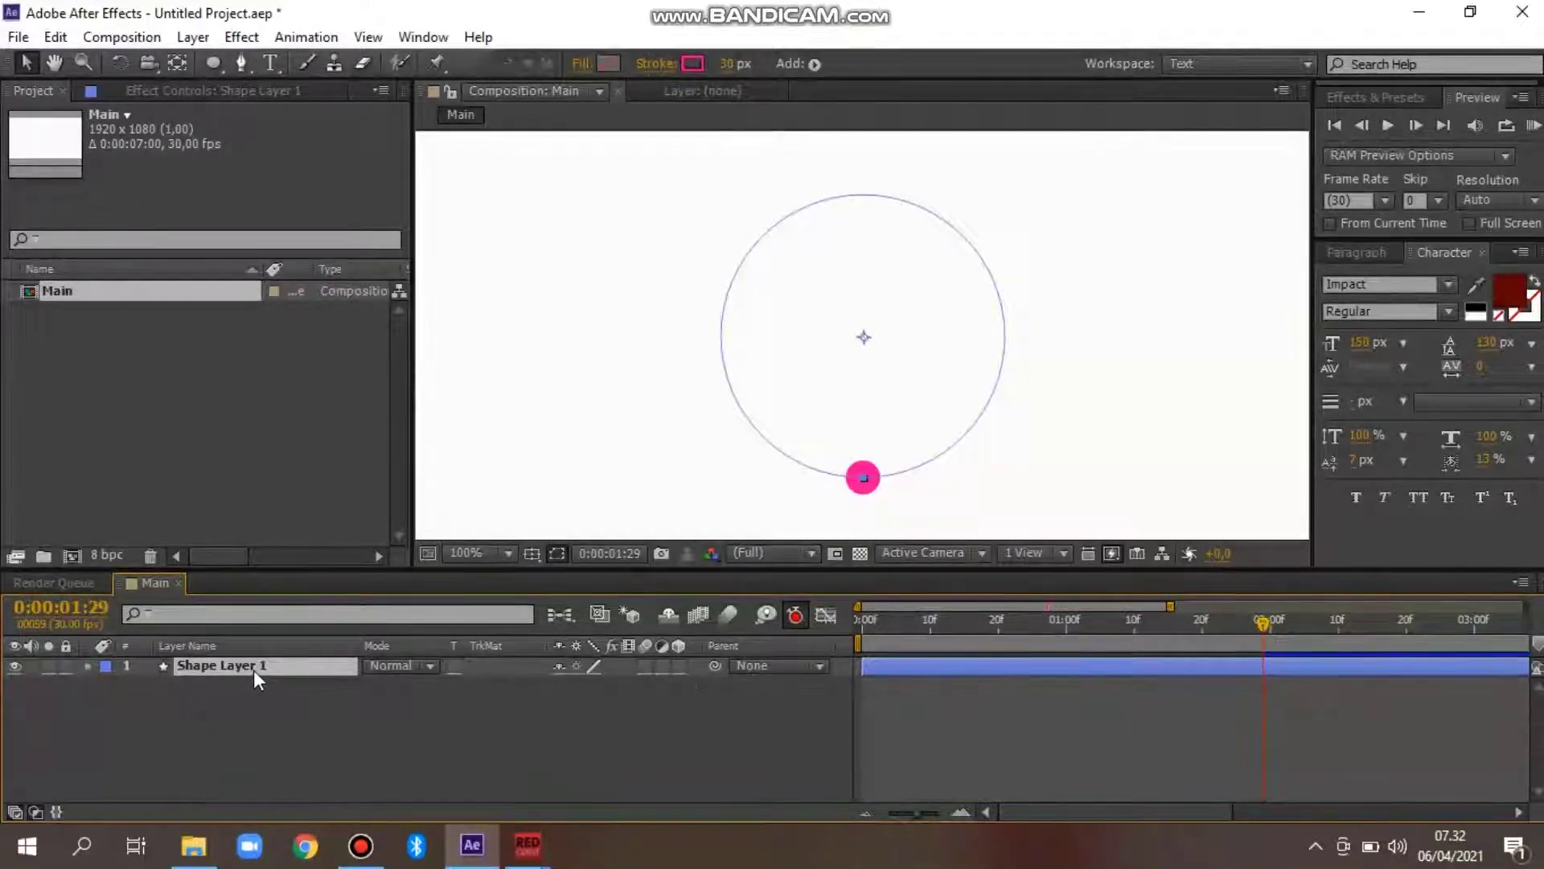
pyautogui.press('Return')
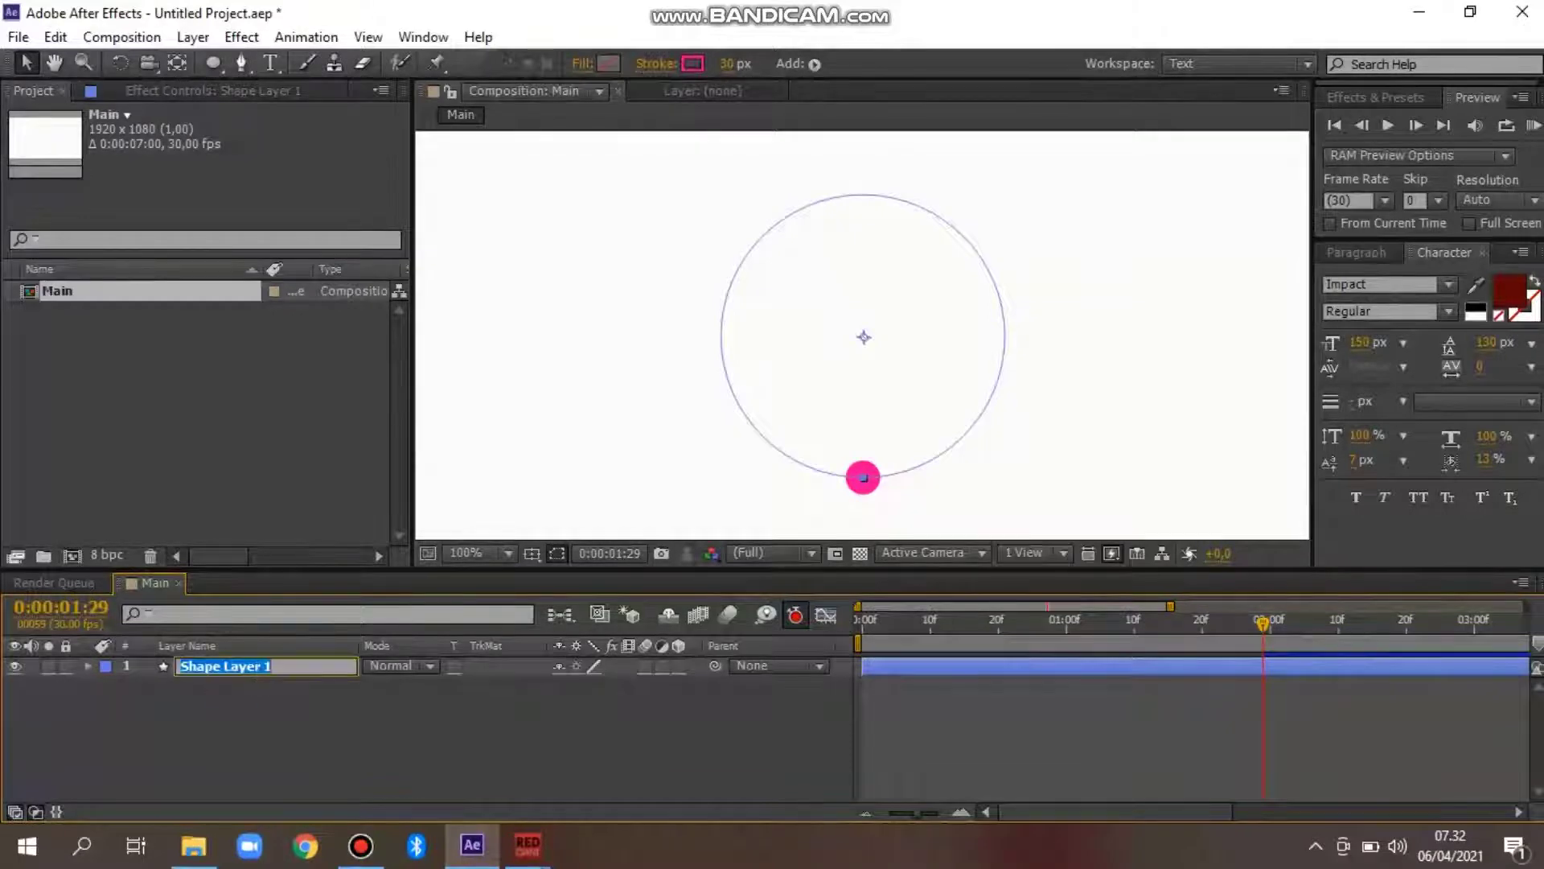
pyautogui.write('Pink')
pyautogui.press('Return')
# Turn on the Title/Action Safe guides and set the composition magnification to Fit up to 100%
pyautogui.click(533, 553)
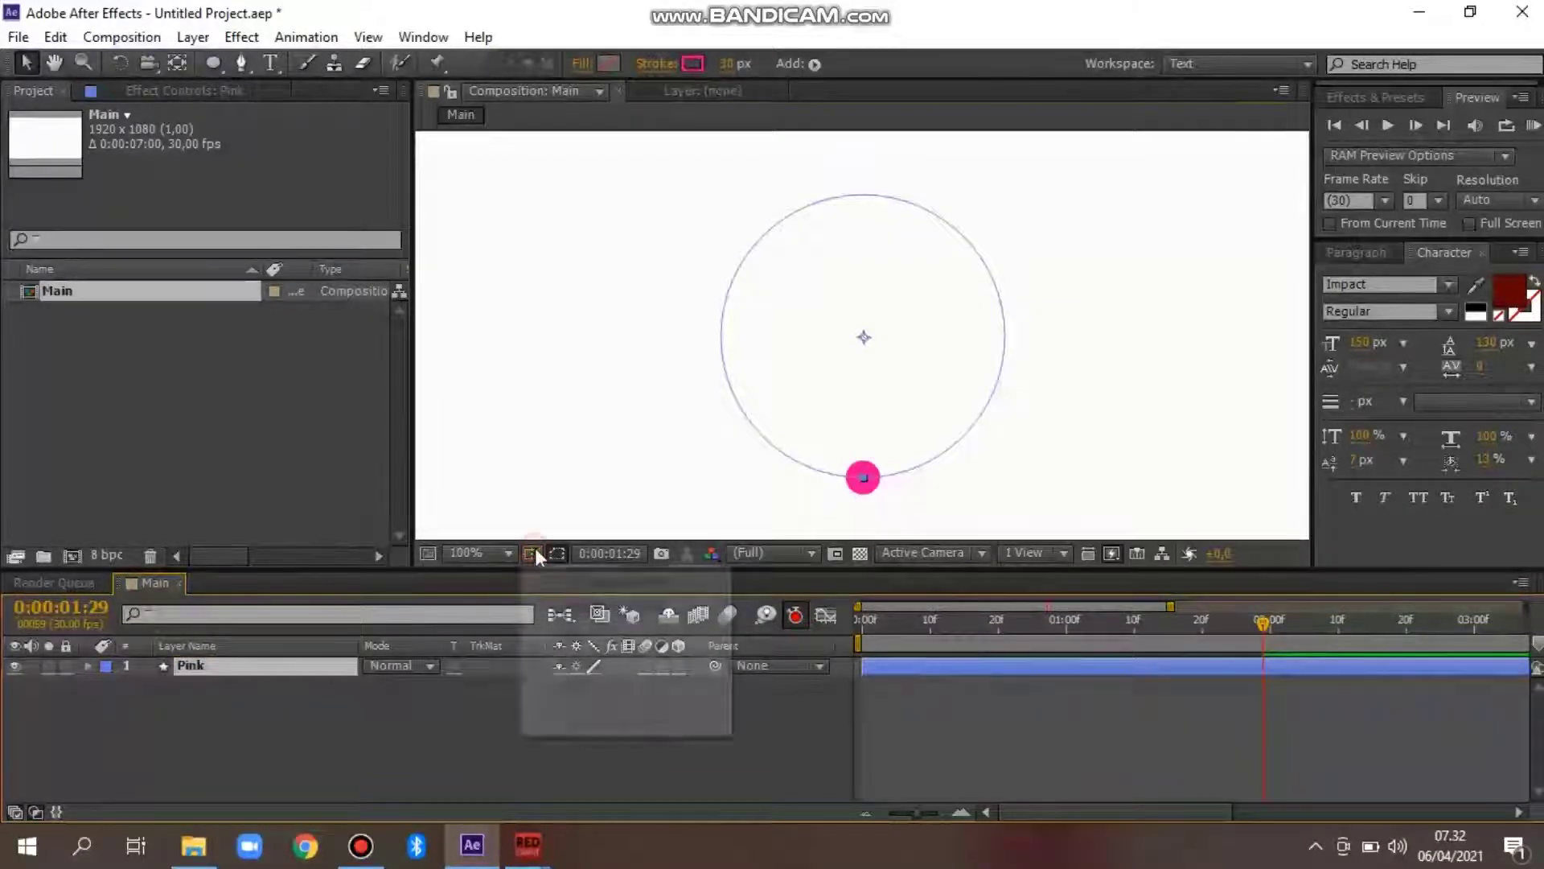
pyautogui.click(566, 583)
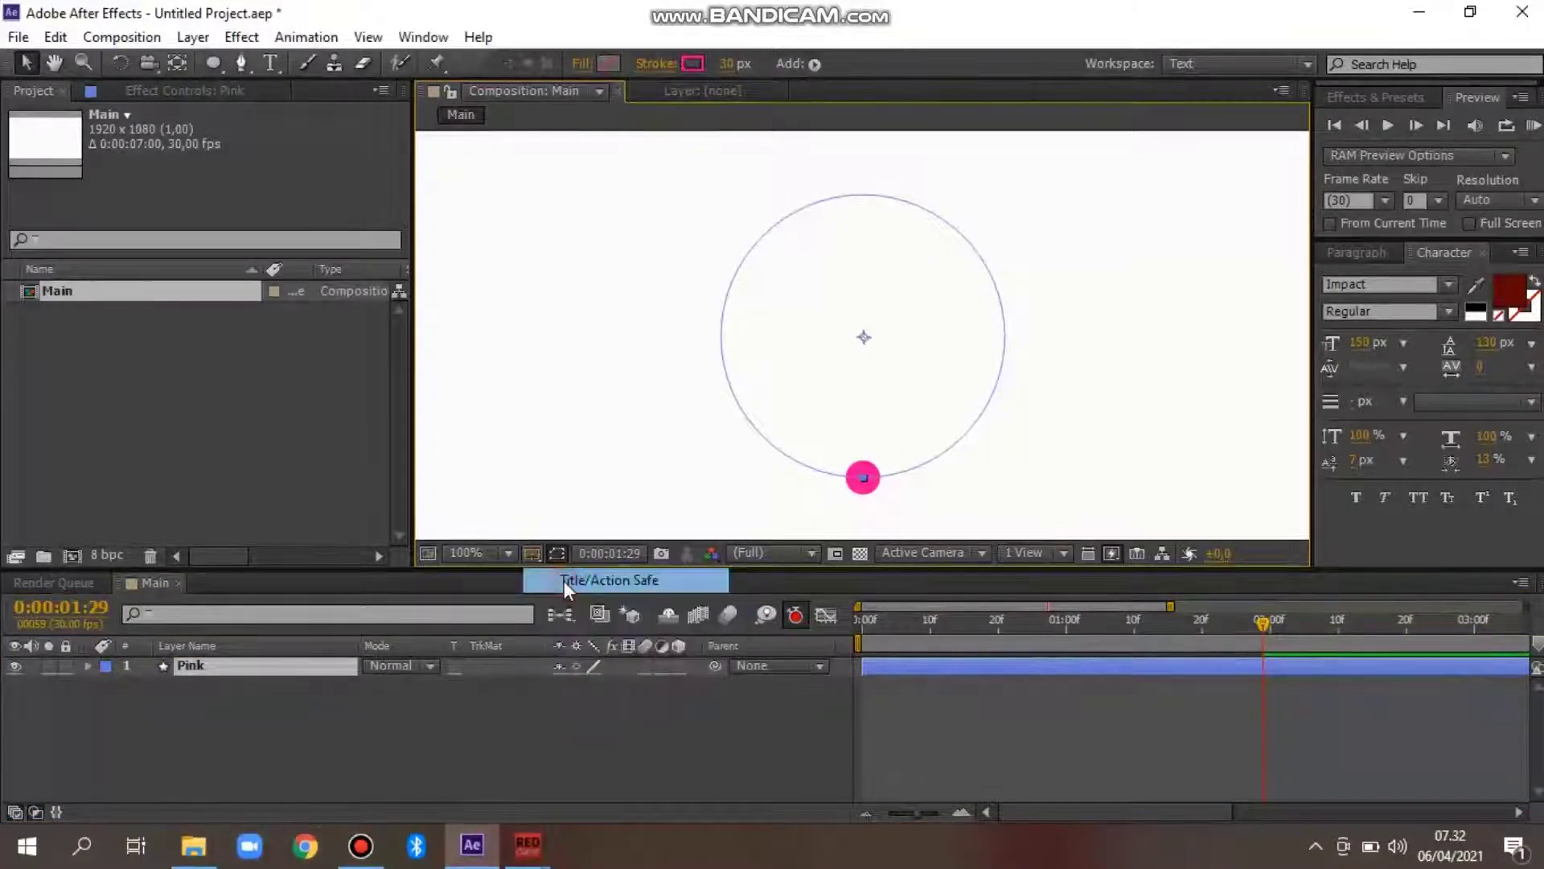
pyautogui.click(505, 553)
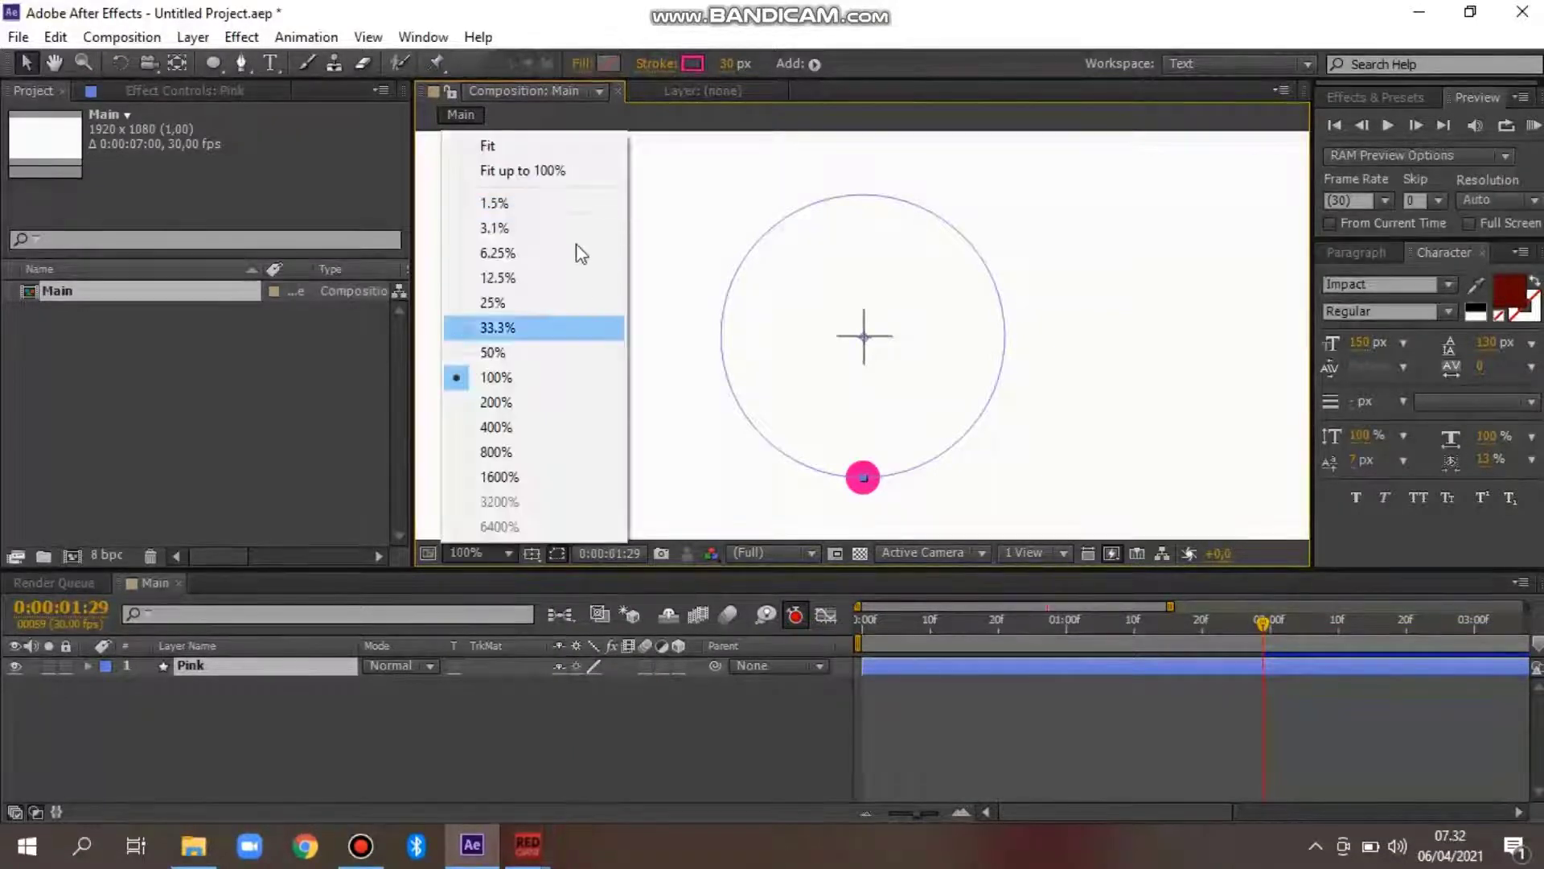
pyautogui.click(558, 170)
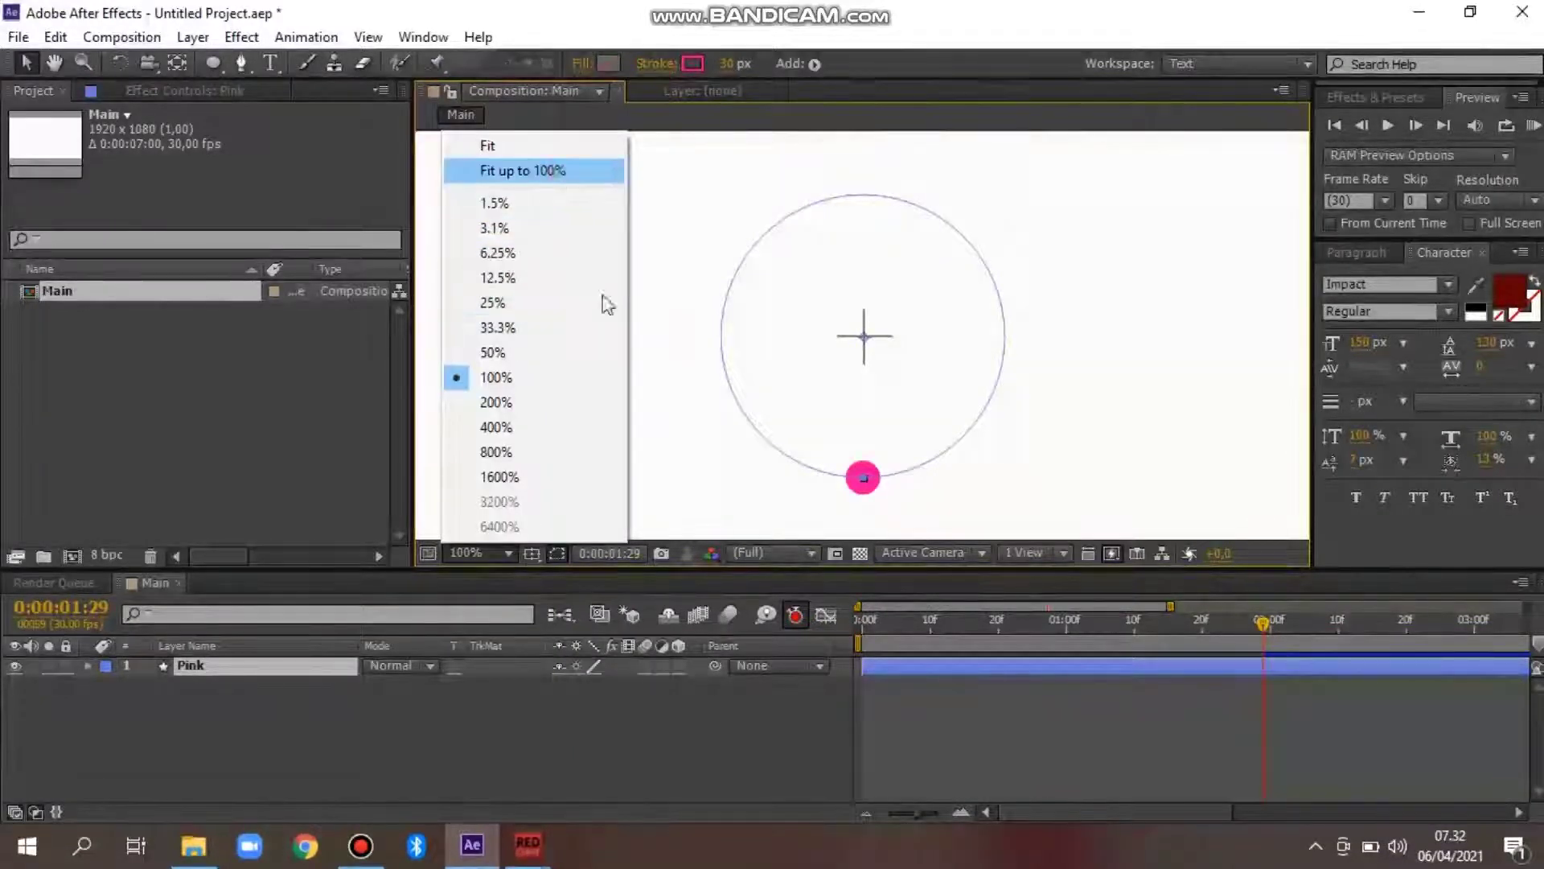
# Keyframe the Pink layer's Position at 0:00:01:29 and lower it to 960, 848 at 0:00:02:16, placing the dot on the lower title-safe line
pyautogui.press('p')
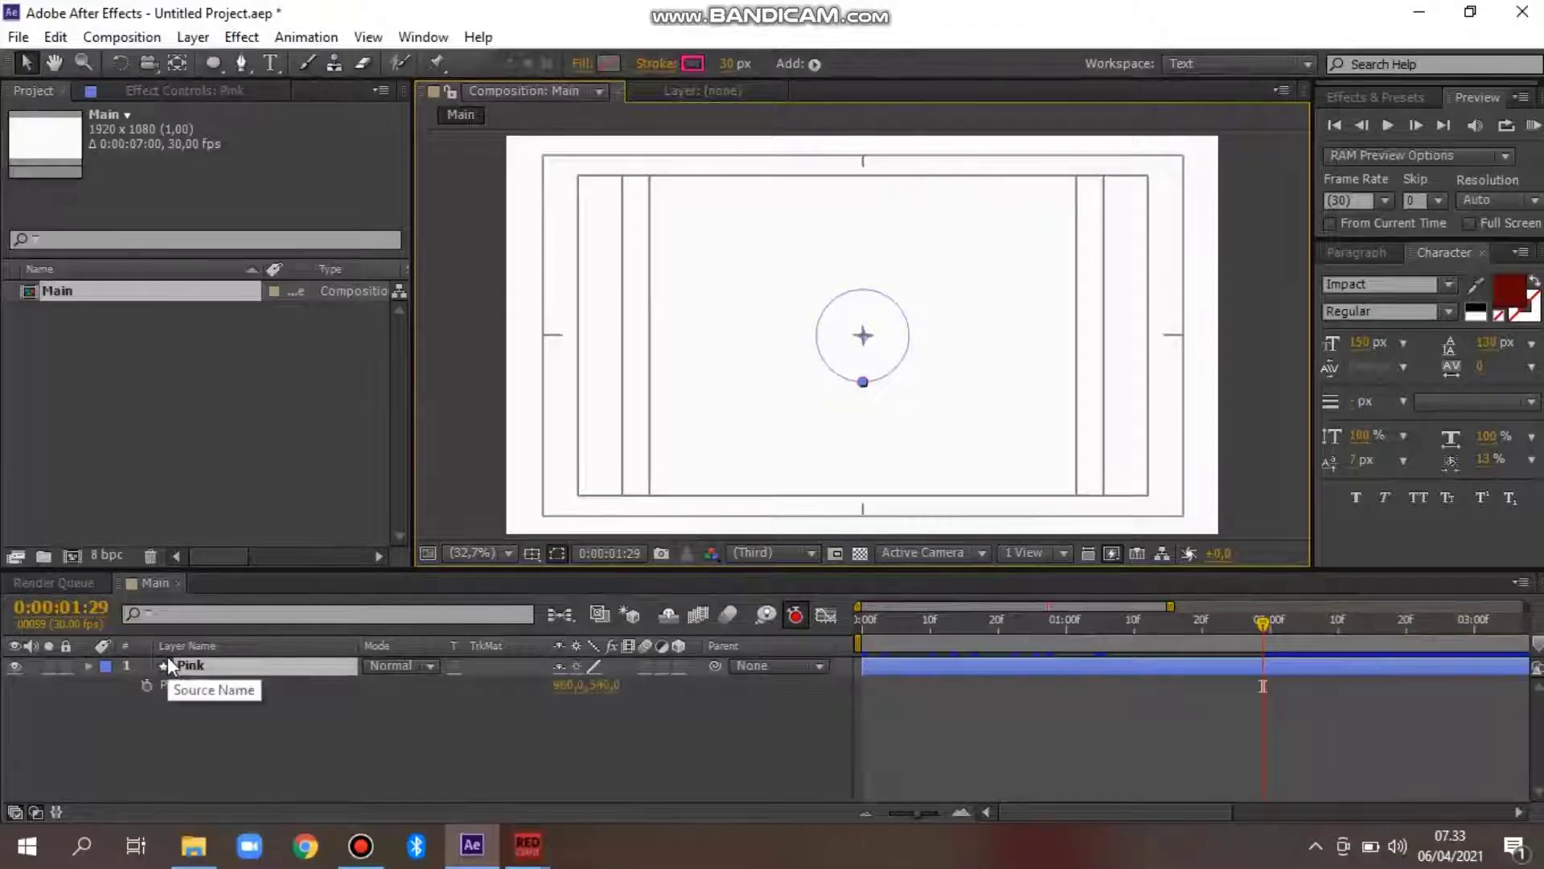
pyautogui.click(146, 683)
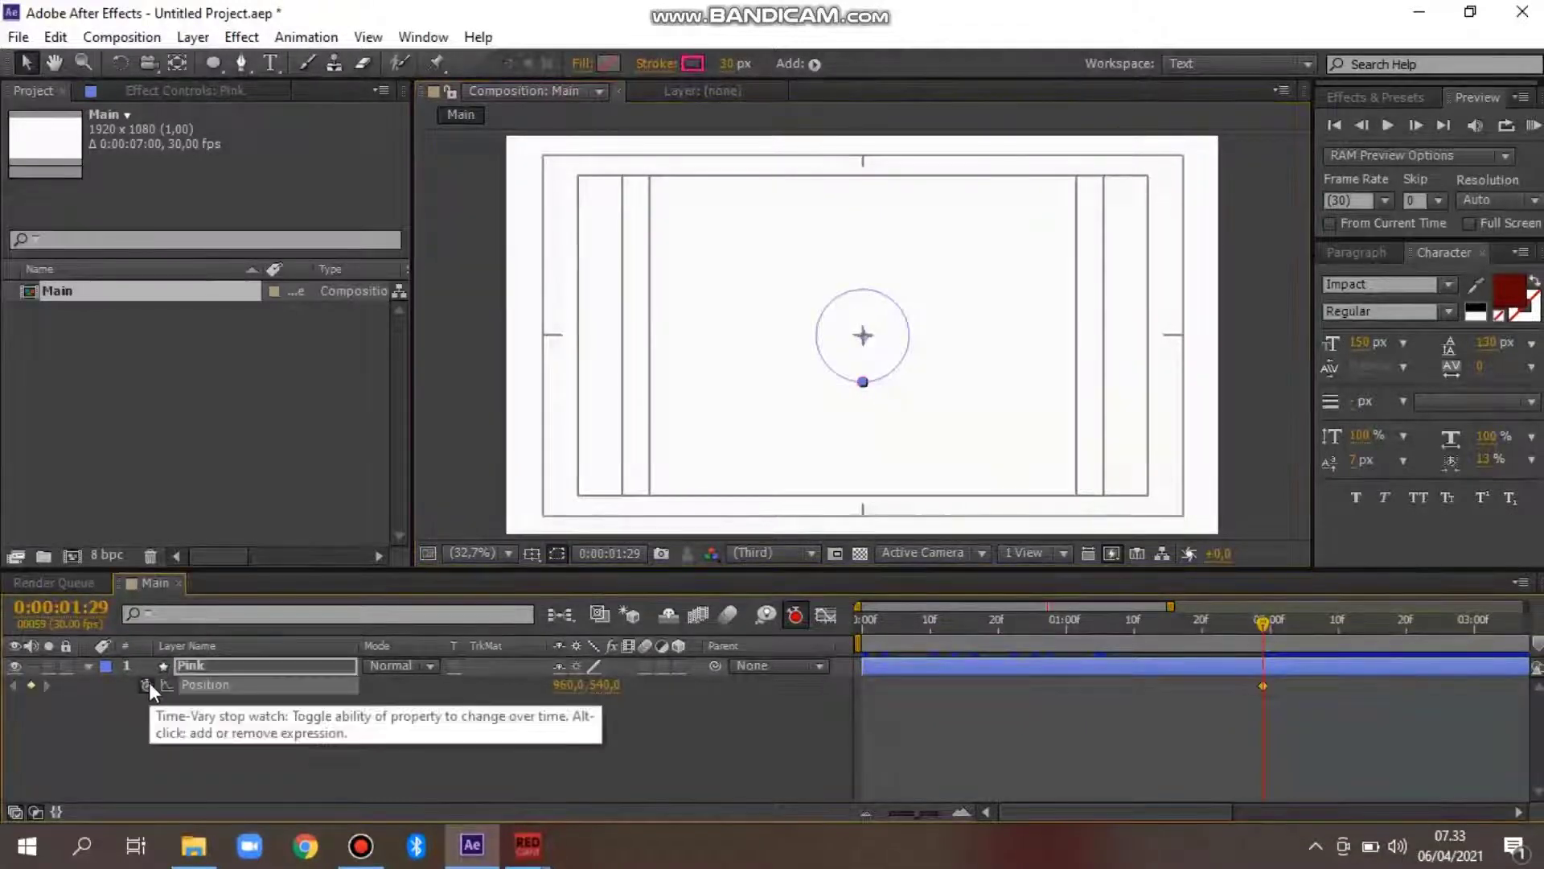
pyautogui.click(1377, 625)
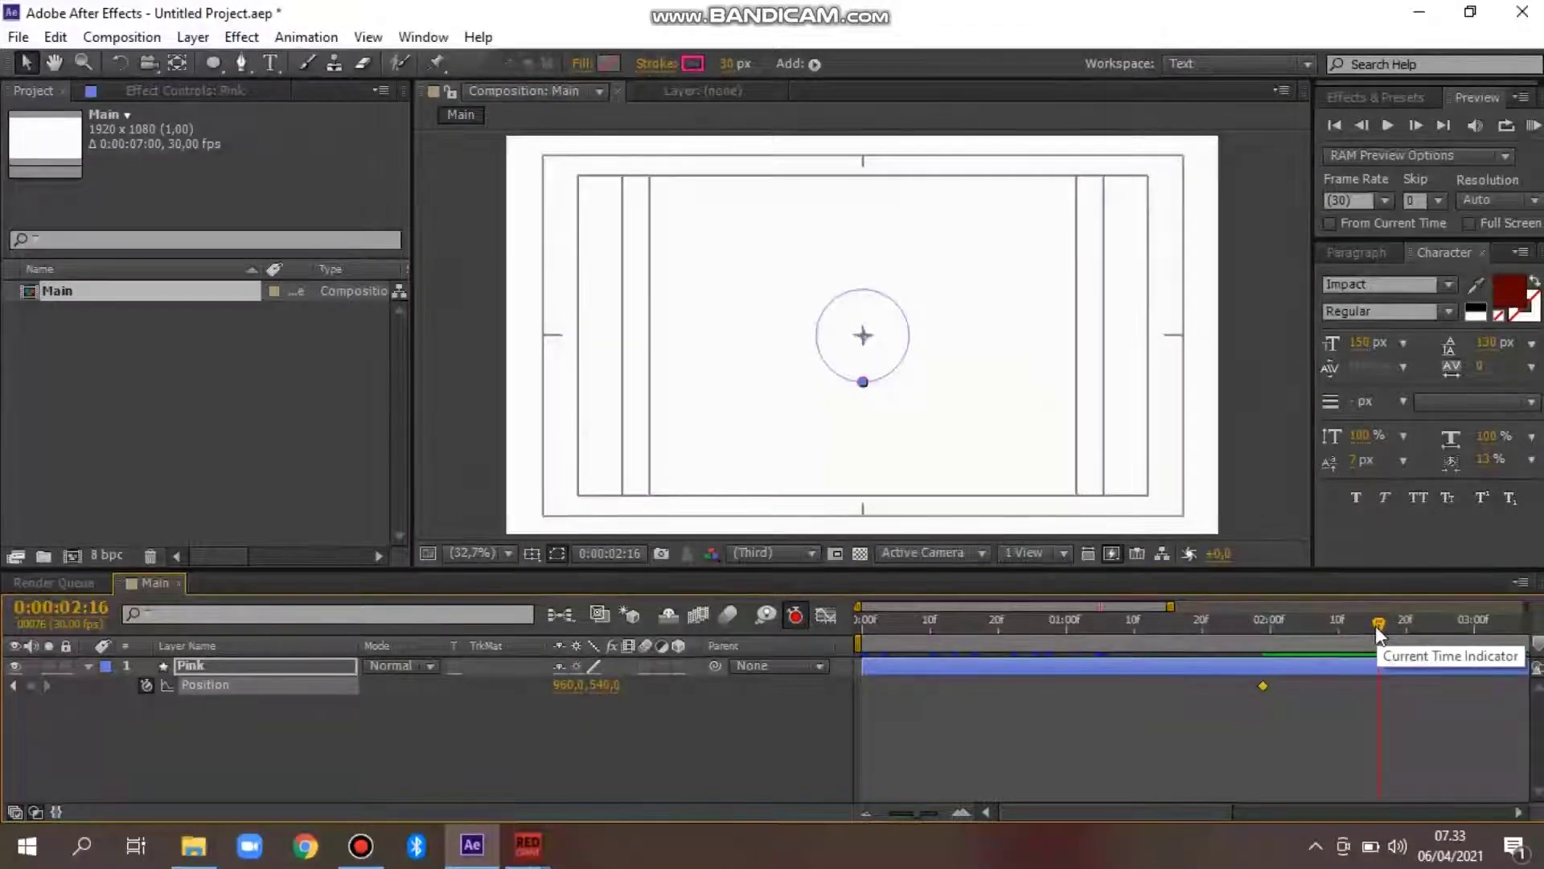
pyautogui.press('Down')
pyautogui.press('Down')
pyautogui.press('Down')
pyautogui.press('Down')
pyautogui.press('Down')
pyautogui.press('Down')
pyautogui.press('Down')
pyautogui.press('Down')
pyautogui.press('Down')
pyautogui.hotkey('shift', 'Down')
pyautogui.hotkey('shift', 'Down')
pyautogui.hotkey('shift', 'Down')
pyautogui.hotkey('shift', 'Down')
pyautogui.hotkey('shift', 'Down')
pyautogui.hotkey('shift', 'Down')
pyautogui.hotkey('shift', 'Down')
pyautogui.hotkey('shift', 'Down')
pyautogui.hotkey('shift', 'Down')
pyautogui.hotkey('shift', 'Down')
pyautogui.hotkey('shift', 'Down')
pyautogui.hotkey('shift', 'Down')
pyautogui.hotkey('shift', 'Down')
pyautogui.hotkey('shift', 'Down')
pyautogui.hotkey('shift', 'Down')
pyautogui.hotkey('shift', 'Down')
pyautogui.hotkey('shift', 'Down')
pyautogui.hotkey('shift', 'Down')
pyautogui.hotkey('shift', 'Down')
pyautogui.hotkey('shift', 'Down')
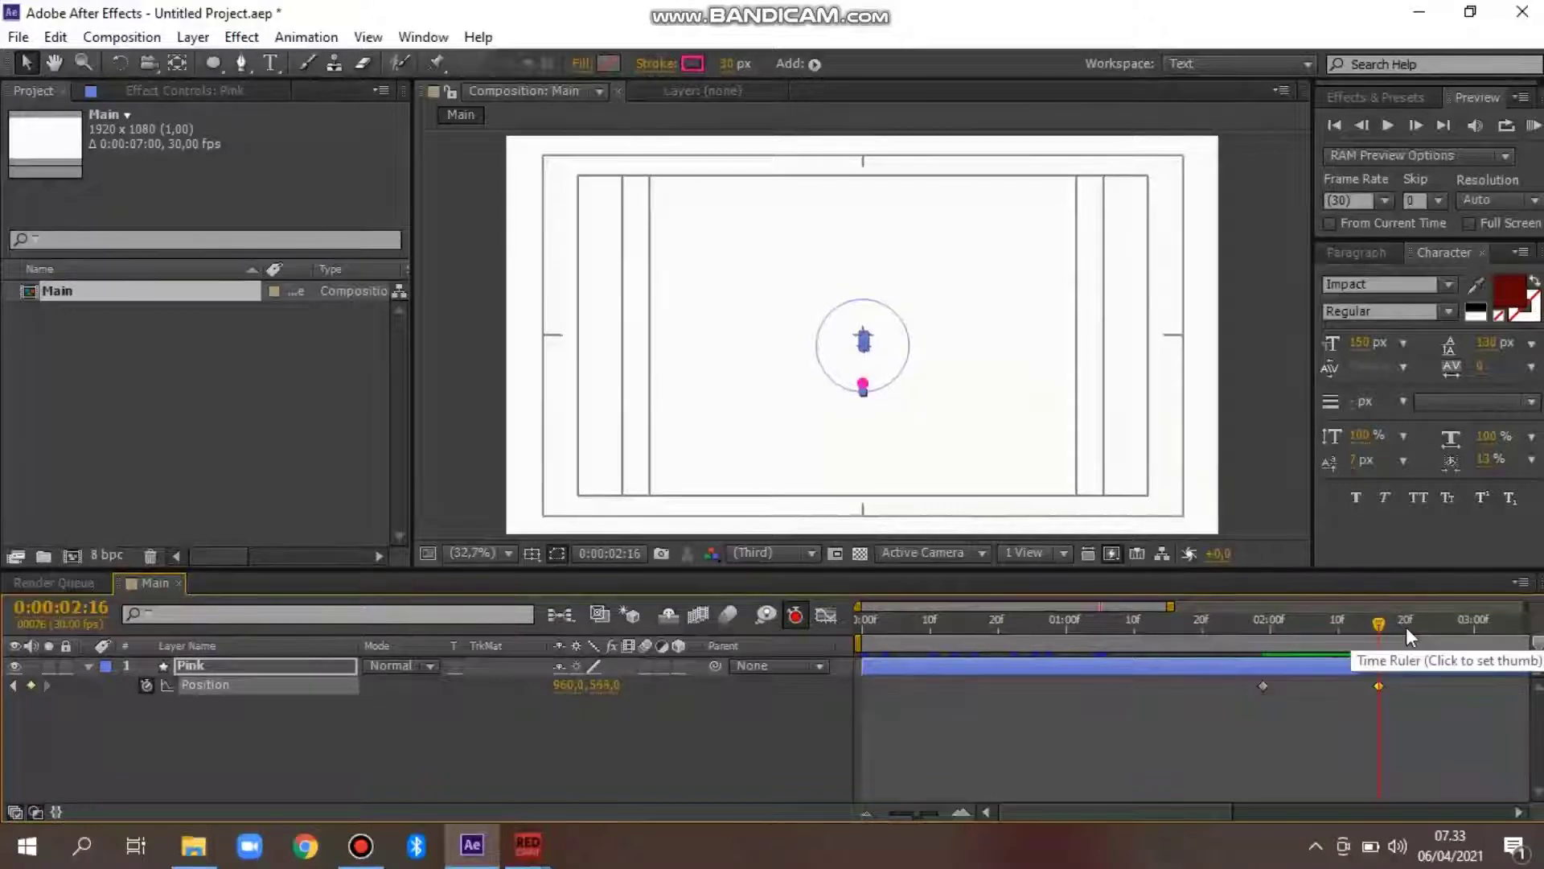
pyautogui.press('/')
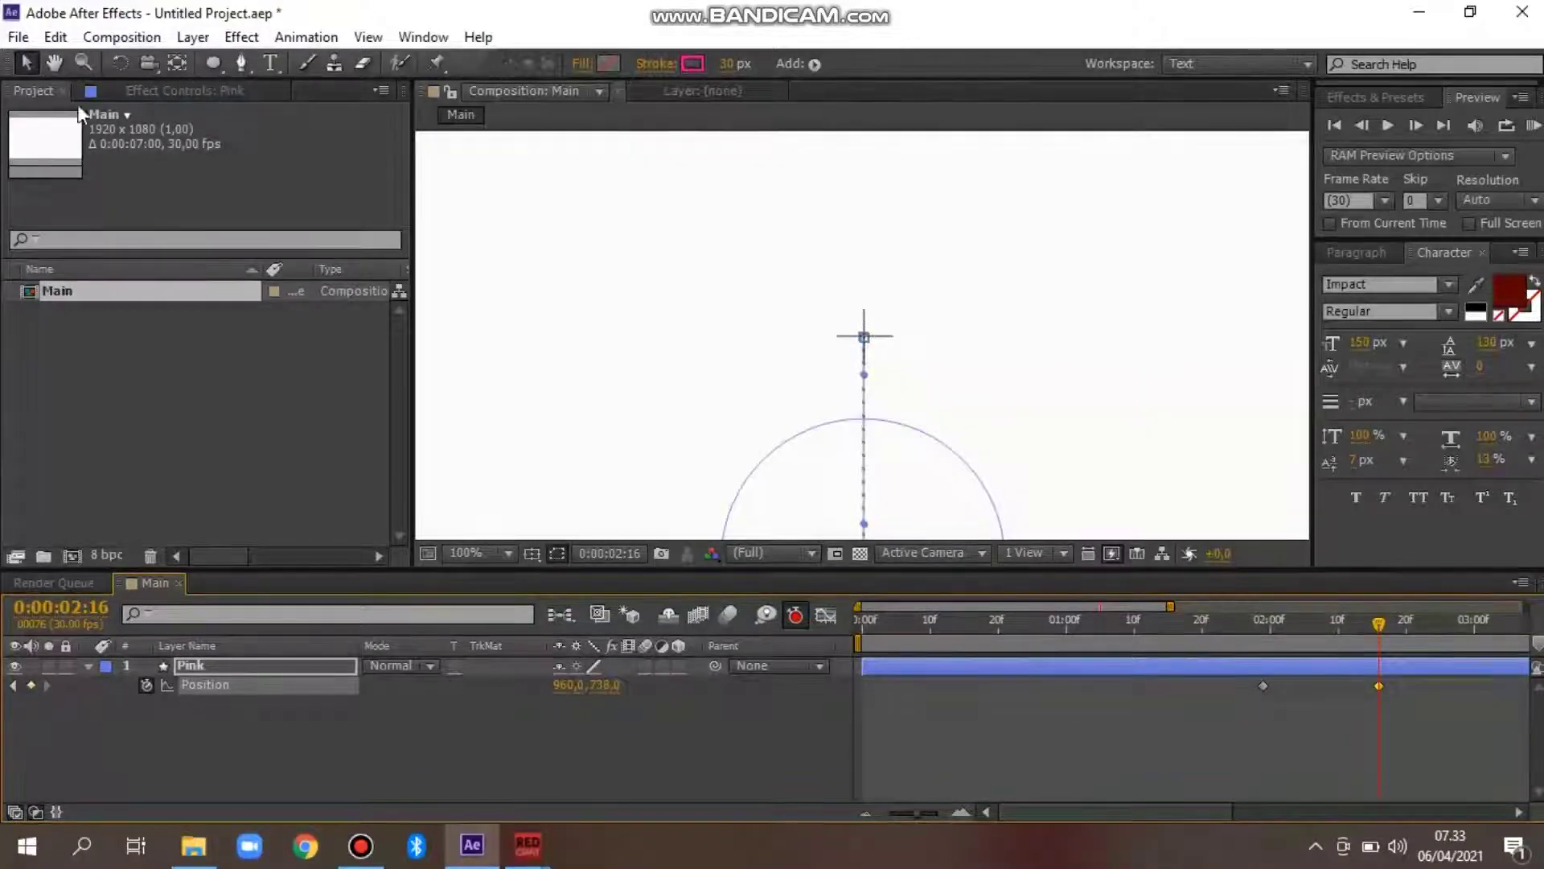
pyautogui.click(58, 65)
pyautogui.moveTo(601, 371); pyautogui.dragTo(600, 218)
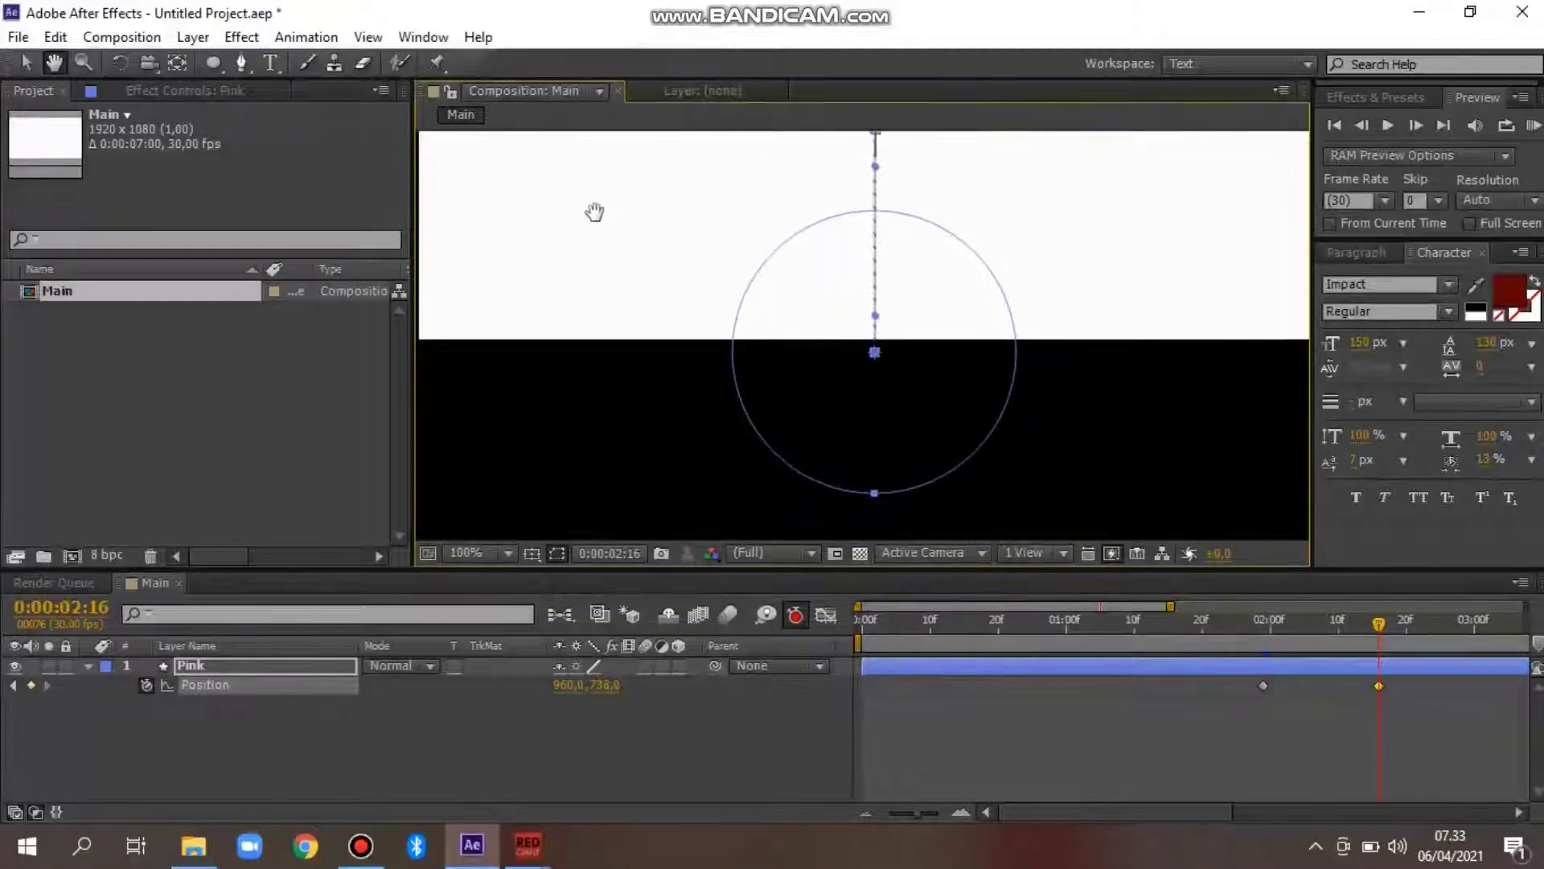
pyautogui.moveTo(624, 423); pyautogui.dragTo(613, 273)
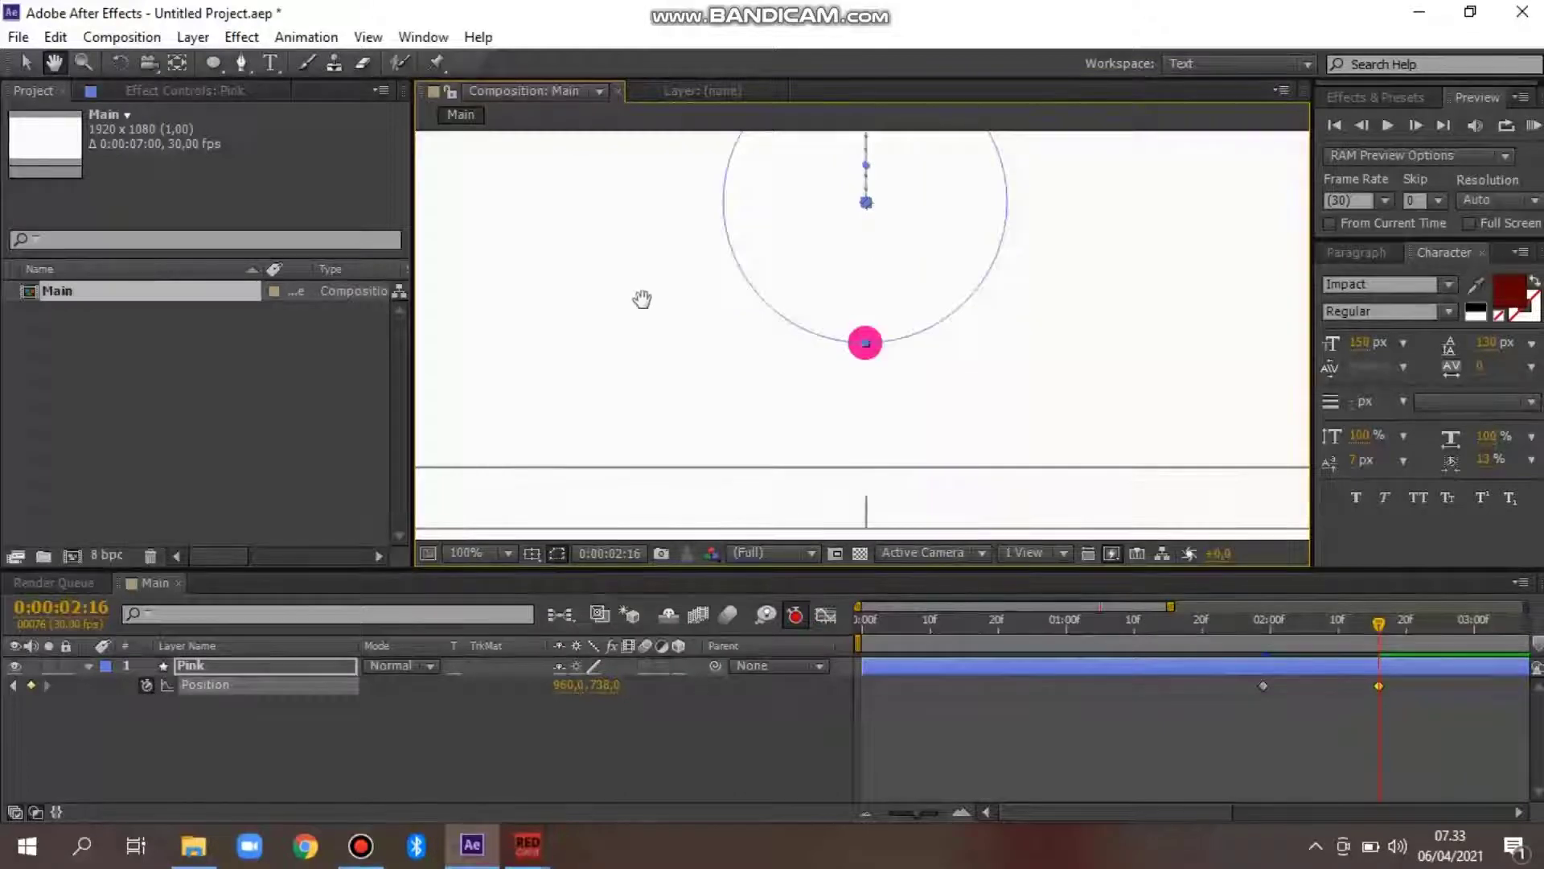
pyautogui.hotkey('shift', 'Down')
pyautogui.hotkey('shift', 'Down')
pyautogui.hotkey('shift', 'Down')
pyautogui.hotkey('shift', 'Down')
pyautogui.hotkey('shift', 'Down')
pyautogui.hotkey('shift', 'Down')
pyautogui.hotkey('shift', 'Down')
pyautogui.hotkey('shift', 'Down')
pyautogui.hotkey('shift', 'Down')
pyautogui.hotkey('shift', 'Down')
pyautogui.hotkey('shift', 'Down')
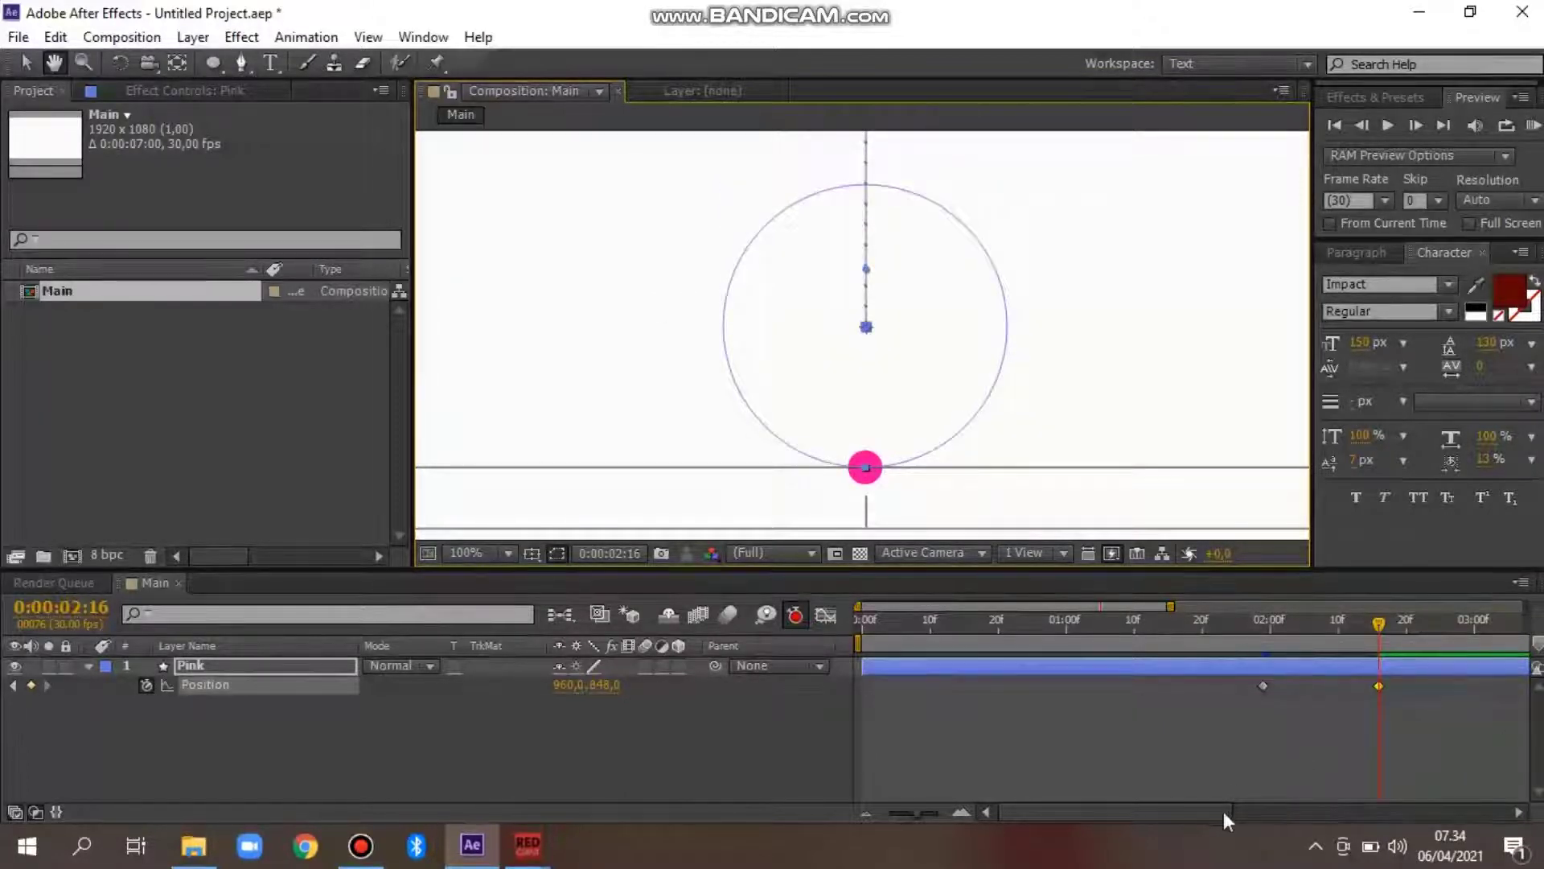
# Raise the Pink layer's Position to 960, 415 at 0:00:03:00 so the dot sits at the composition centre
pyautogui.moveTo(1223, 813); pyautogui.dragTo(1147, 808)
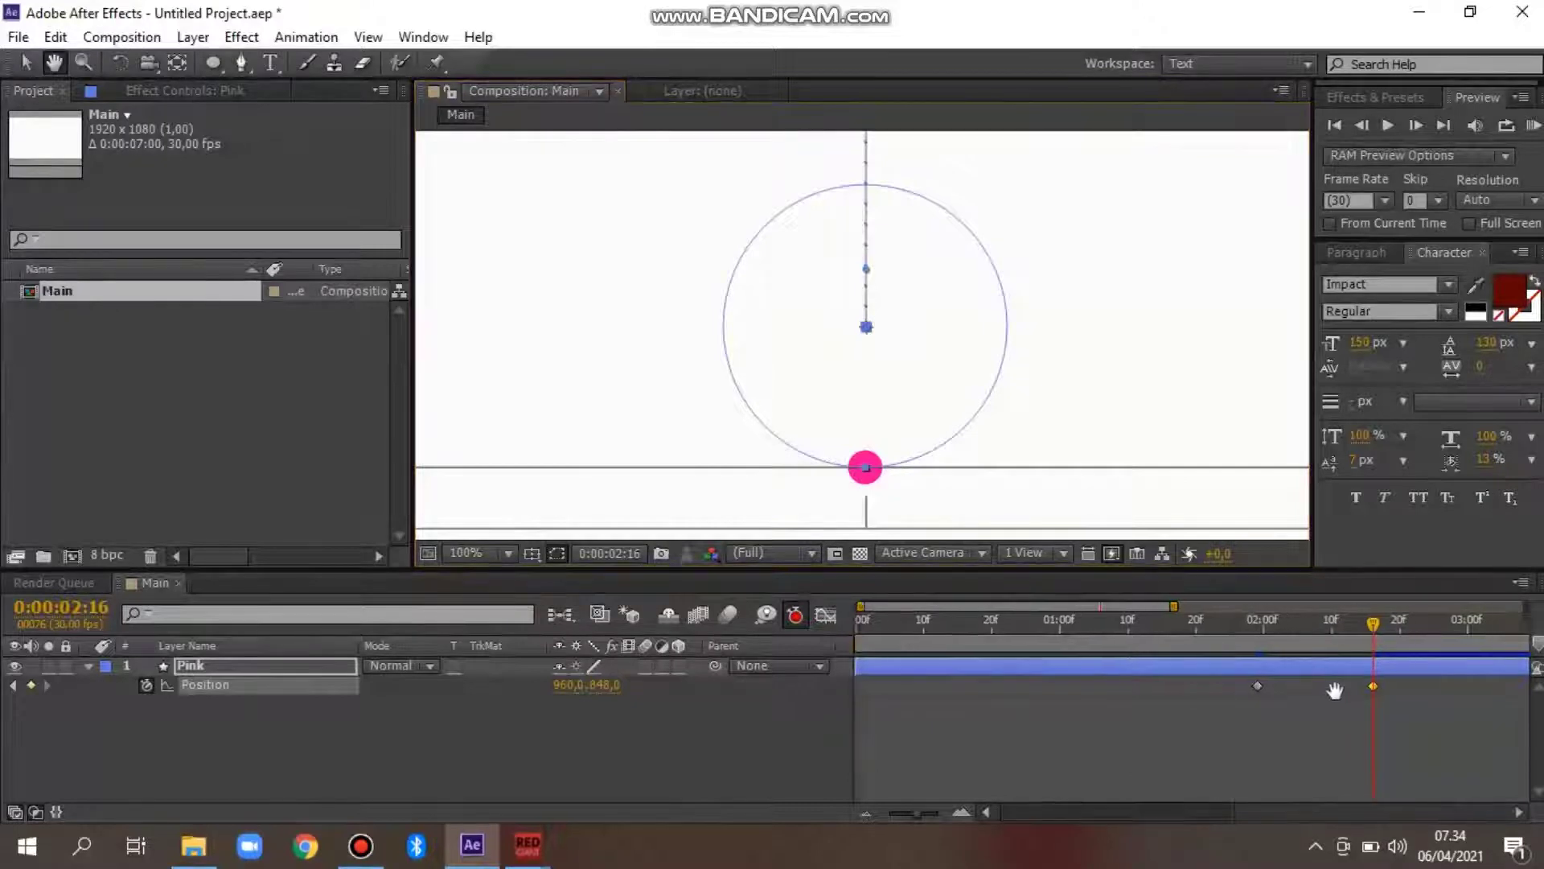
pyautogui.hscroll(3, 1335, 690)
pyautogui.click(1379, 626)
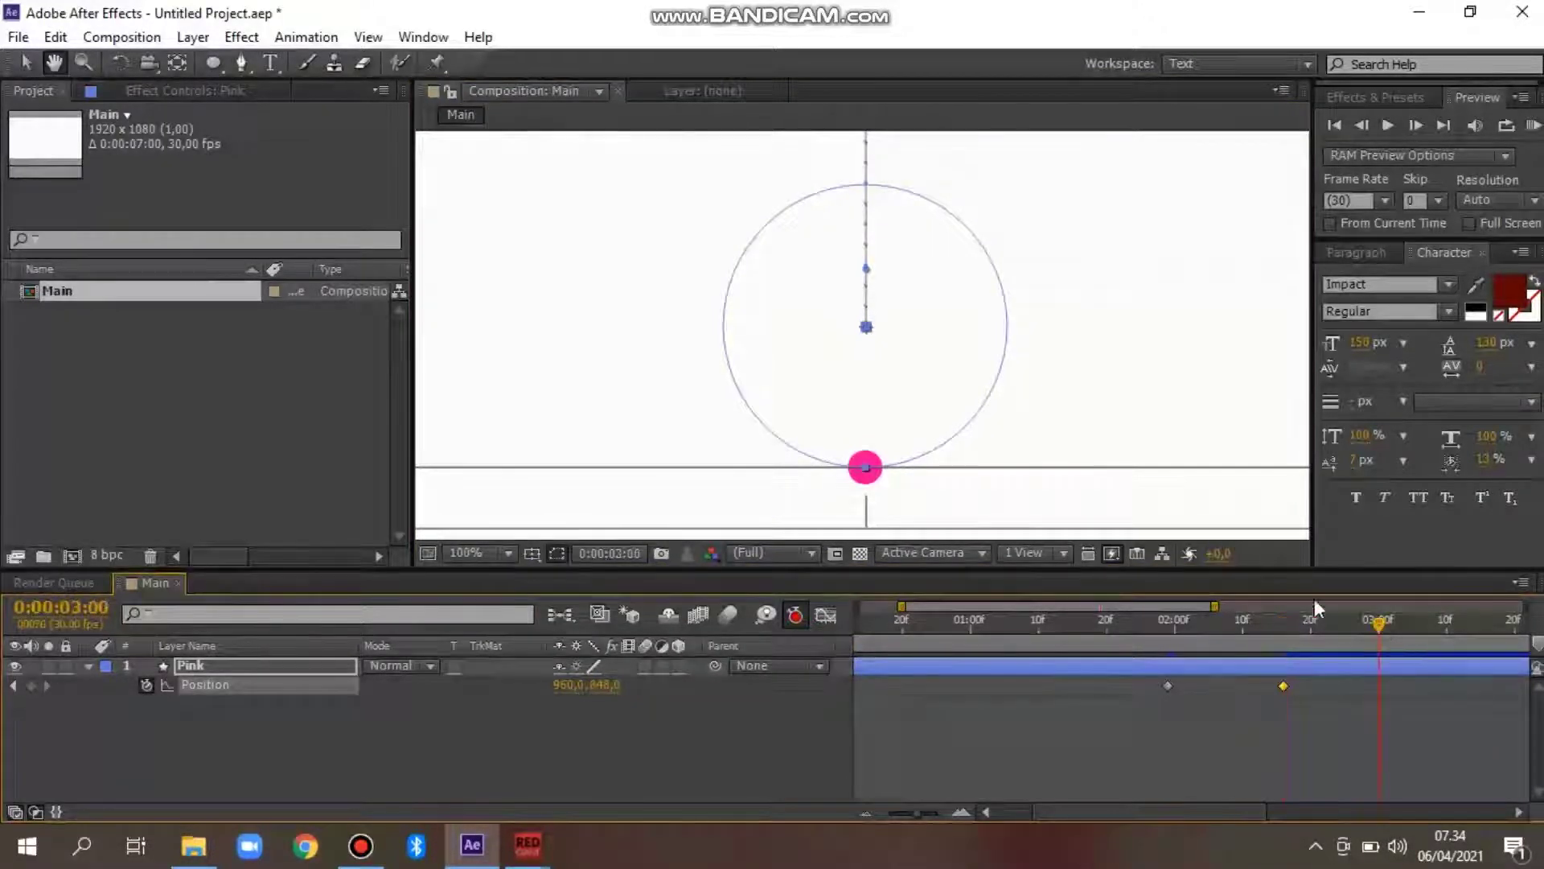
pyautogui.press('Up')
pyautogui.press('Up')
pyautogui.press('Up')
pyautogui.press('Up')
pyautogui.press('Up')
pyautogui.press('Up')
pyautogui.press('Up')
pyautogui.press('Up')
pyautogui.press('Up')
pyautogui.press('Up')
pyautogui.press('Up')
pyautogui.press('Up')
pyautogui.press('Up')
pyautogui.press('Up')
pyautogui.press('Up')
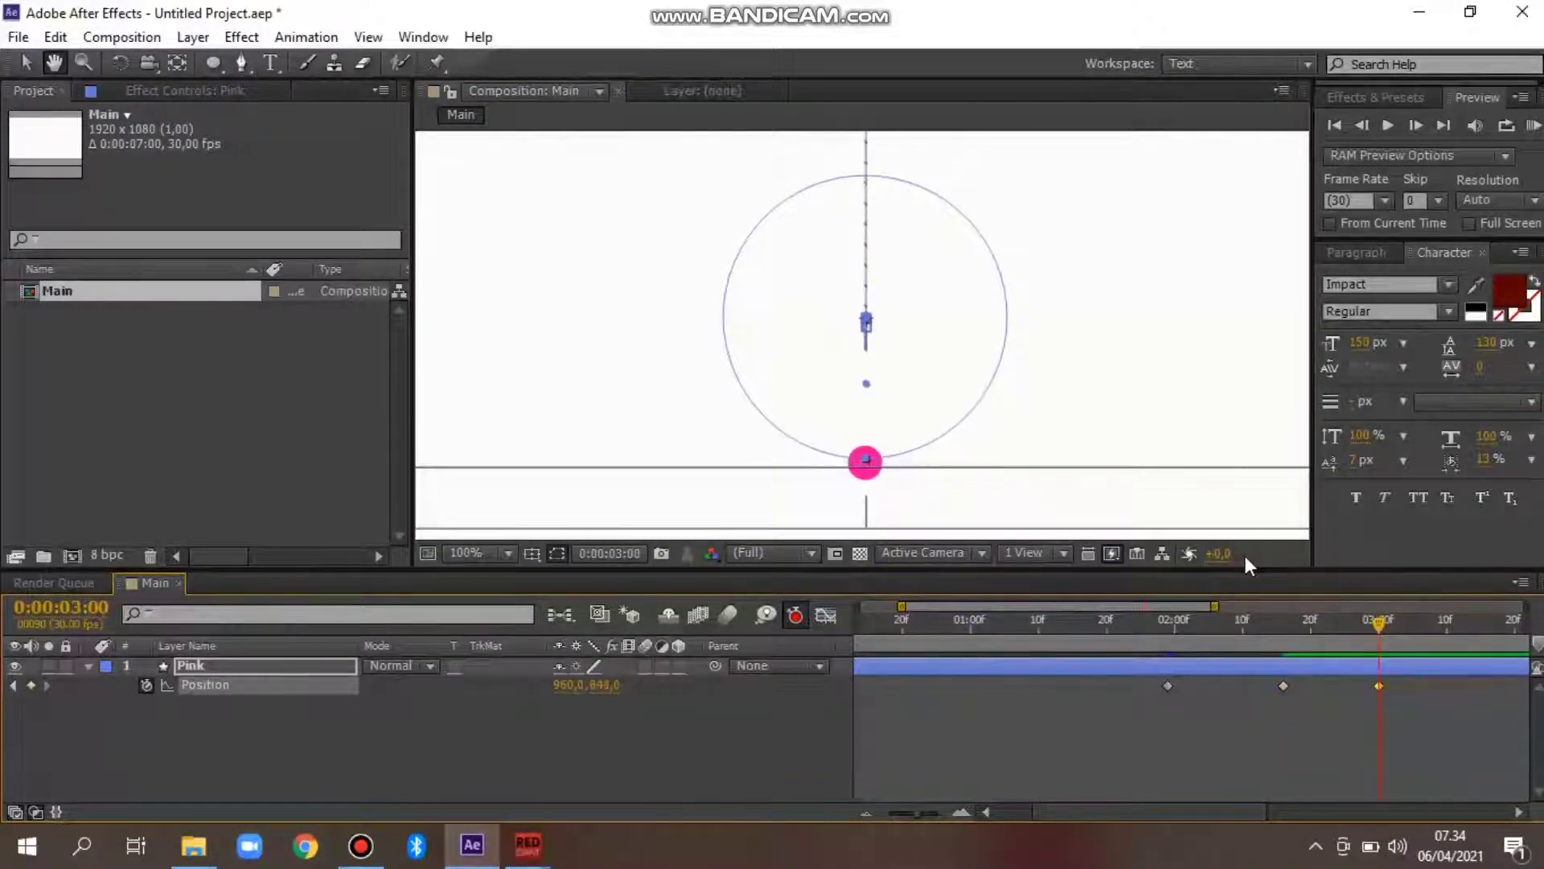
pyautogui.press('Up')
pyautogui.press('Up')
pyautogui.press('Up')
pyautogui.press('Up')
pyautogui.press('Up')
pyautogui.press('Up')
pyautogui.press('Up')
pyautogui.press('Up')
pyautogui.press('Up')
pyautogui.press('Up')
pyautogui.press('Up')
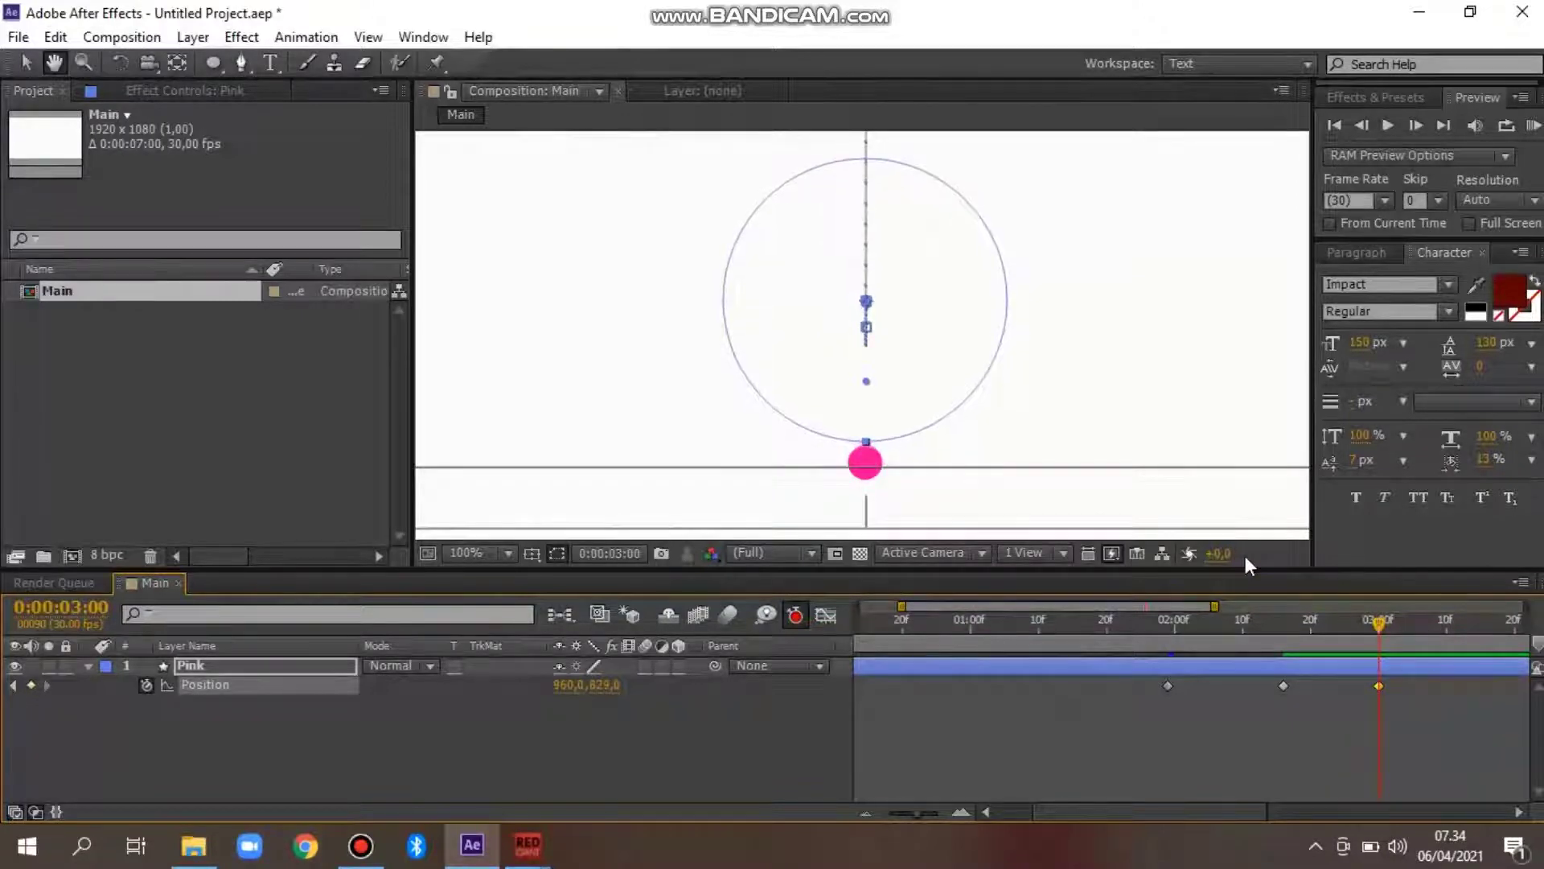
pyautogui.press('Up')
pyautogui.press('Up')
pyautogui.press('Up')
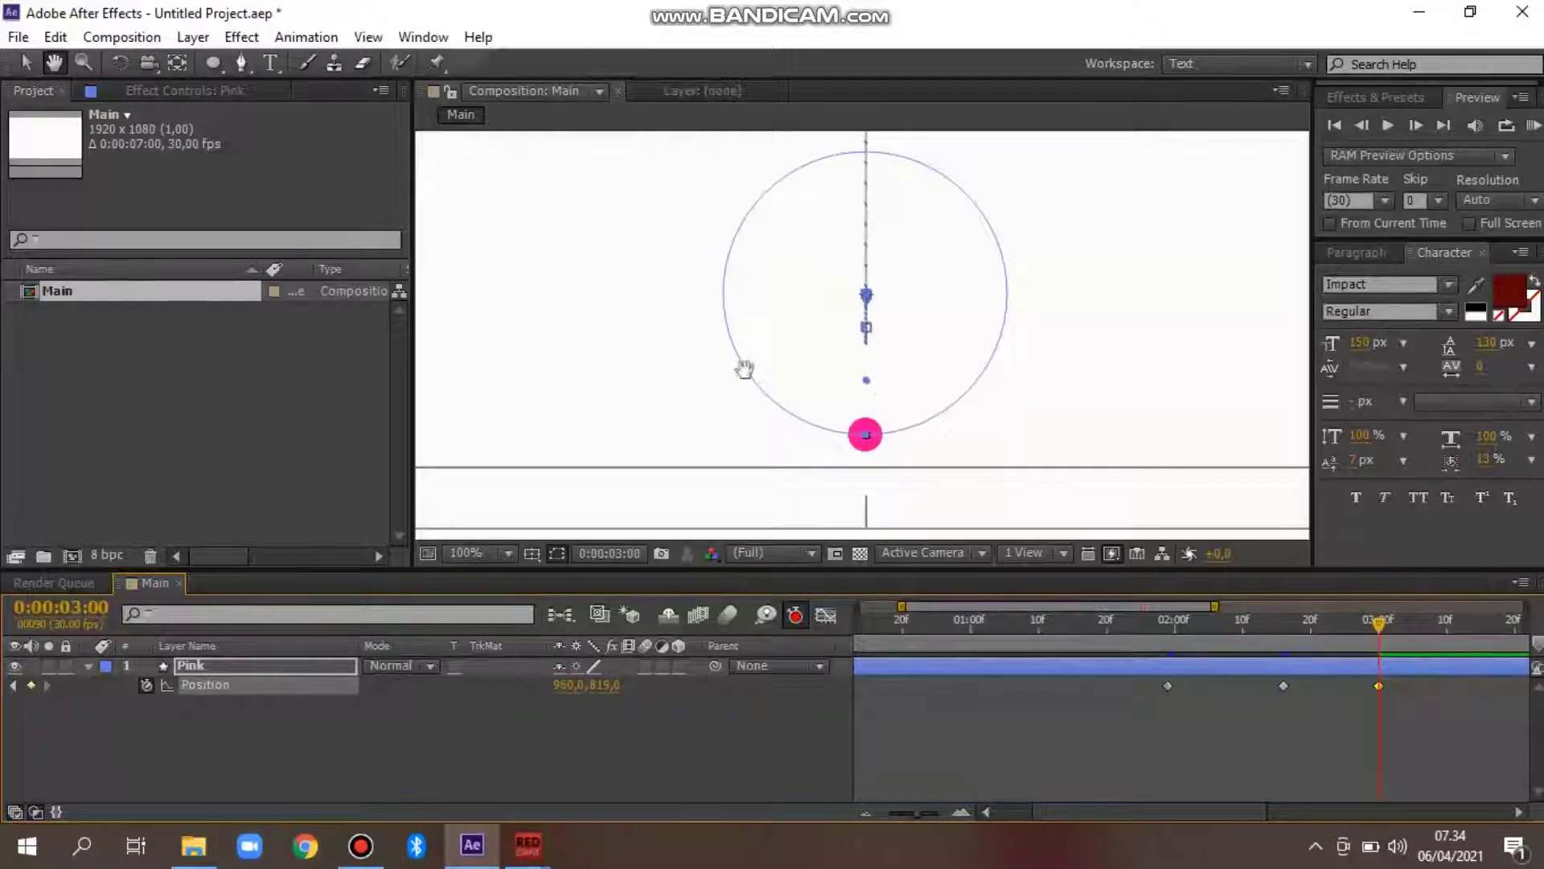
pyautogui.press(',')
pyautogui.press(',')
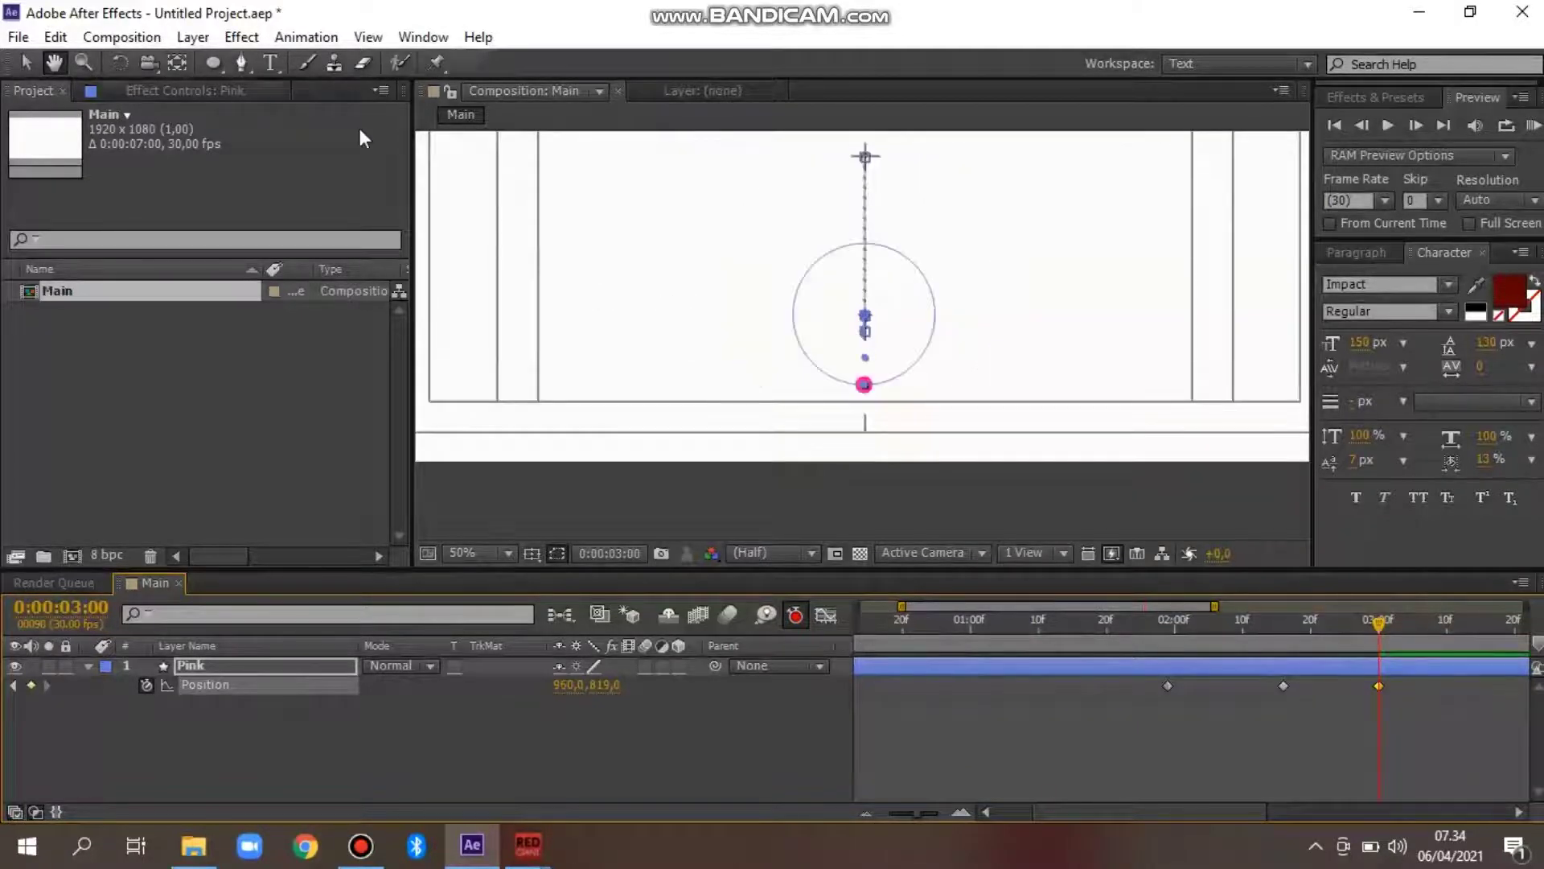
pyautogui.moveTo(868, 324)
pyautogui.mouseDown()
pyautogui.moveTo(871, 465)
pyautogui.moveTo(869, 249)
pyautogui.mouseUp()
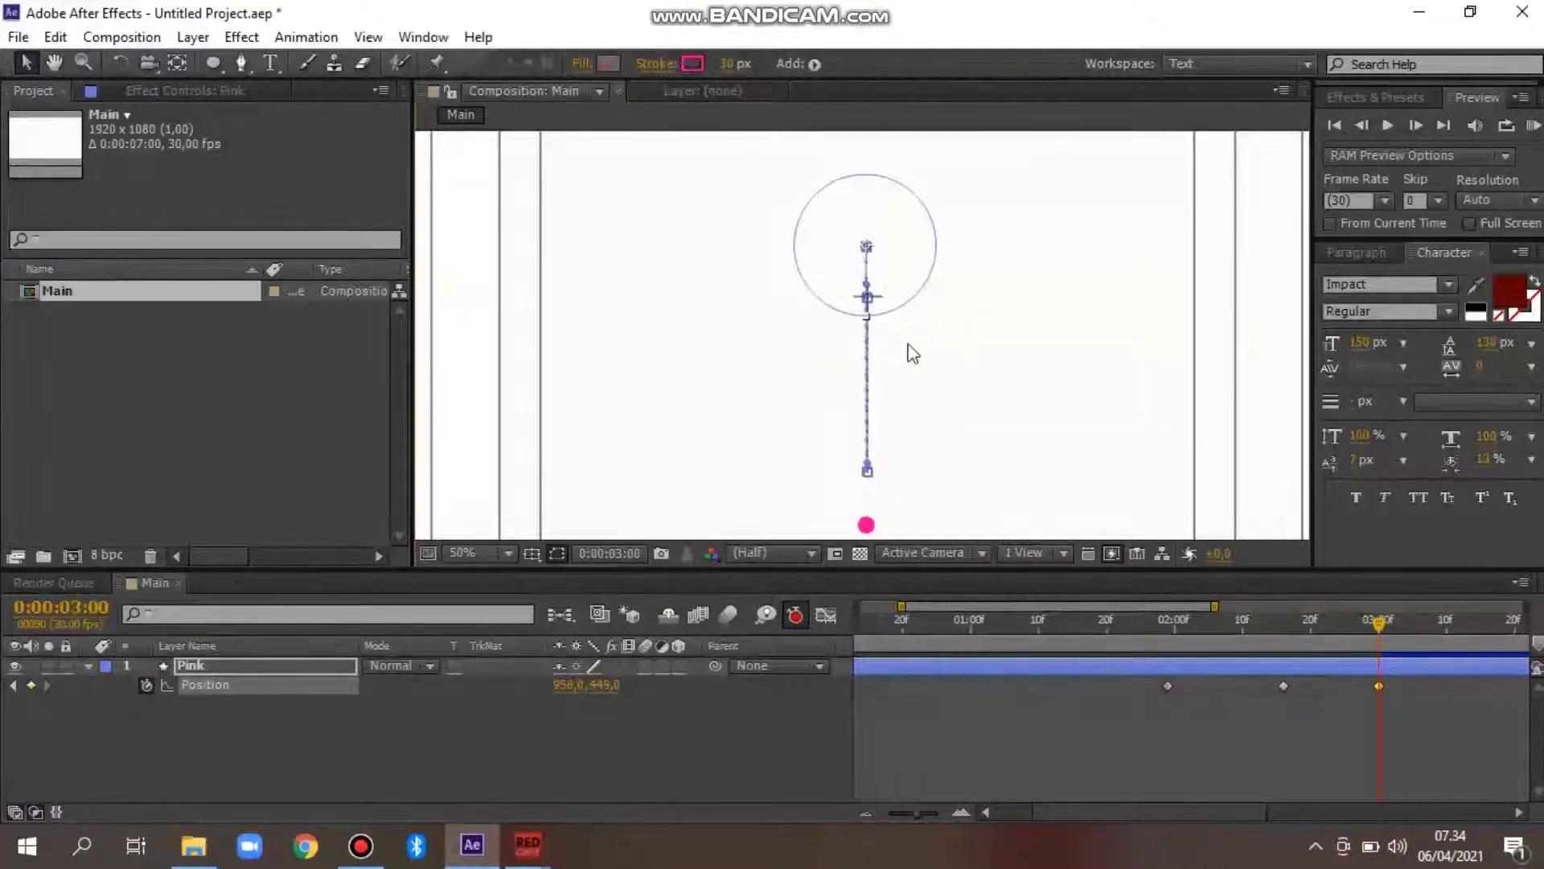
pyautogui.press('.')
# Apply Easy Ease to all three Position keyframes of the Pink layer
pyautogui.moveTo(1415, 699); pyautogui.dragTo(1148, 675)
pyautogui.press('F9')
pyautogui.press('.')
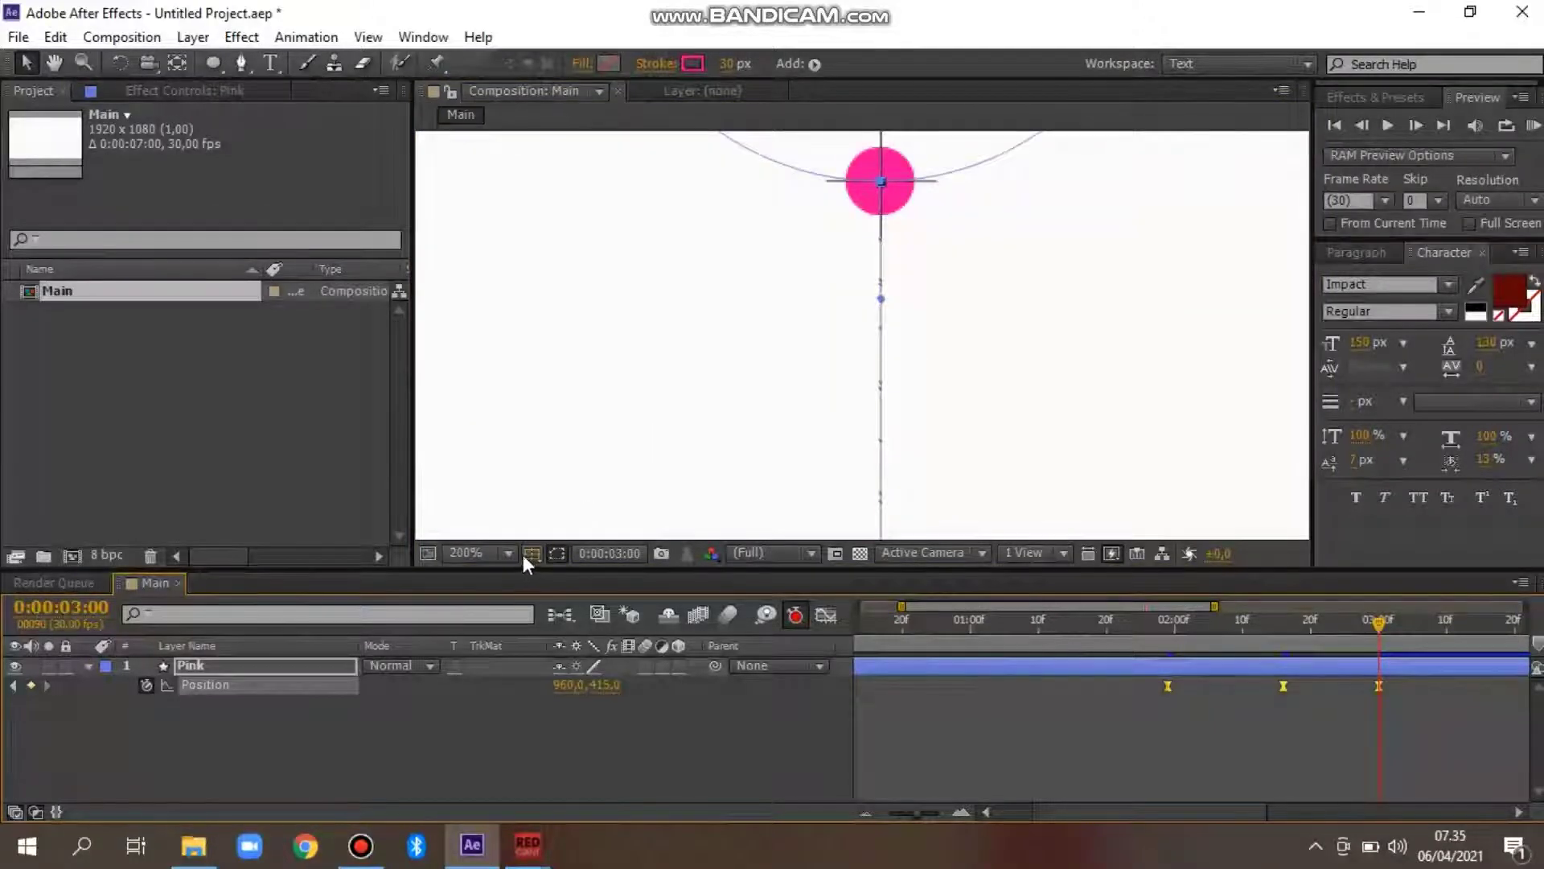
# Turn off the Title/Action Safe guides and enable motion blur on the Pink layer
pyautogui.click(510, 554)
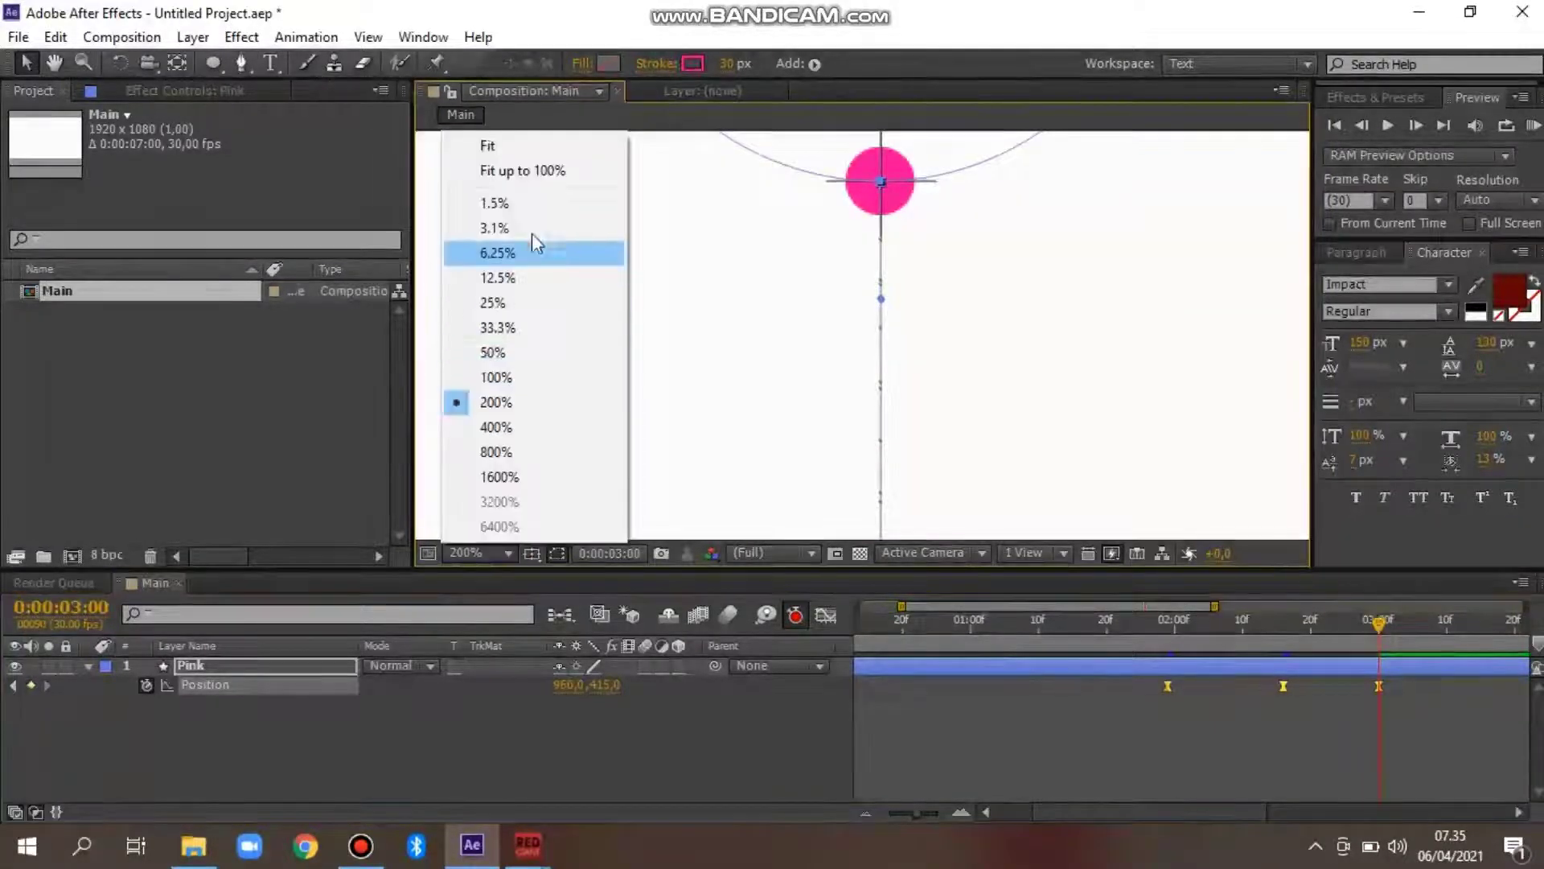
pyautogui.click(527, 170)
pyautogui.click(529, 553)
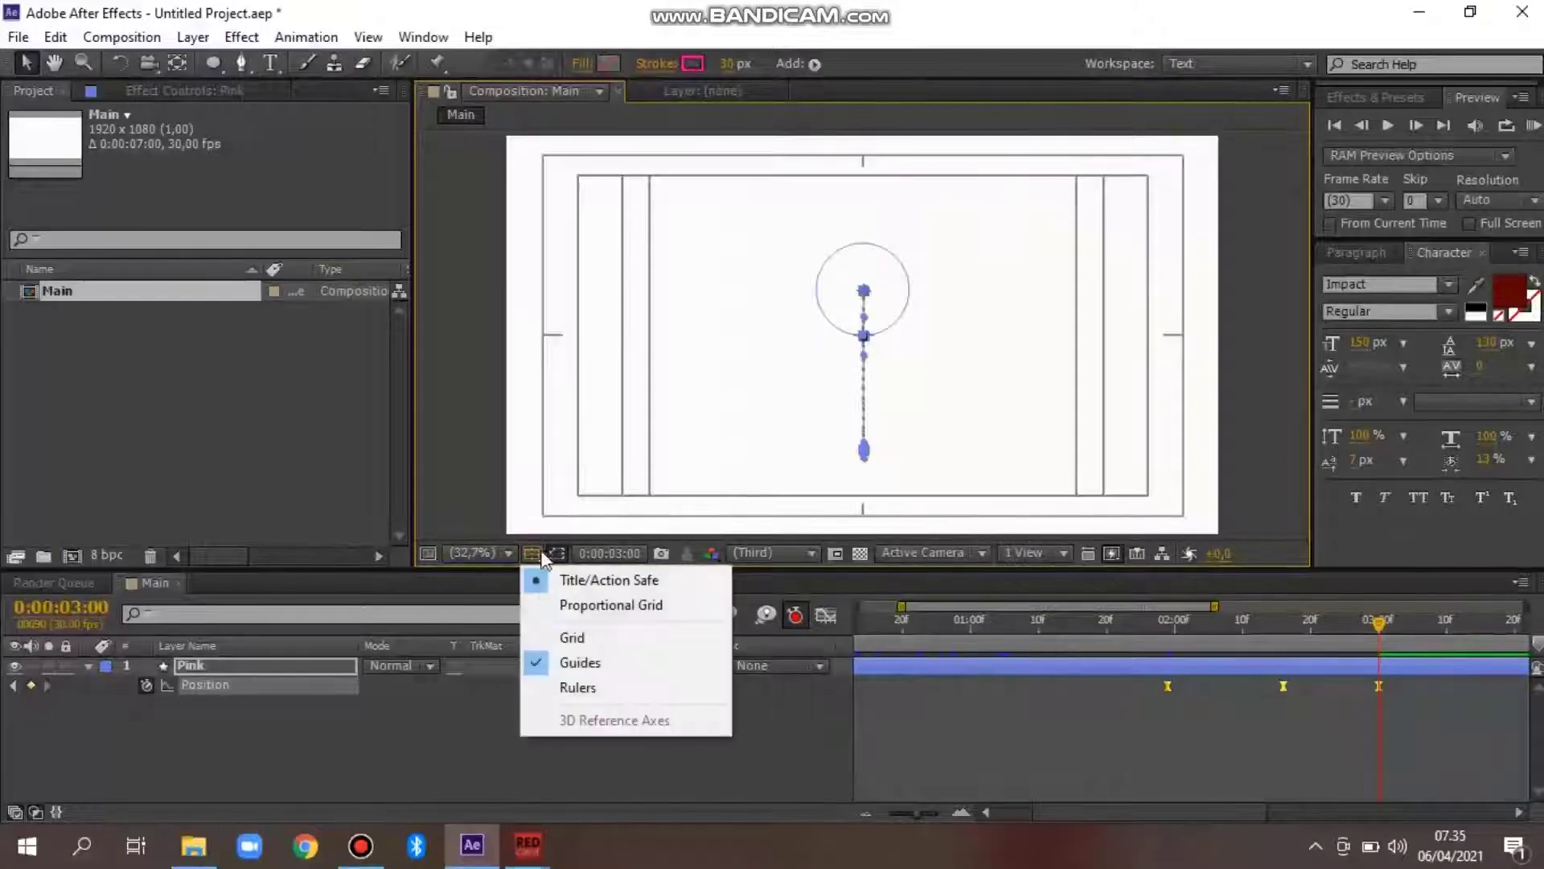
pyautogui.click(534, 585)
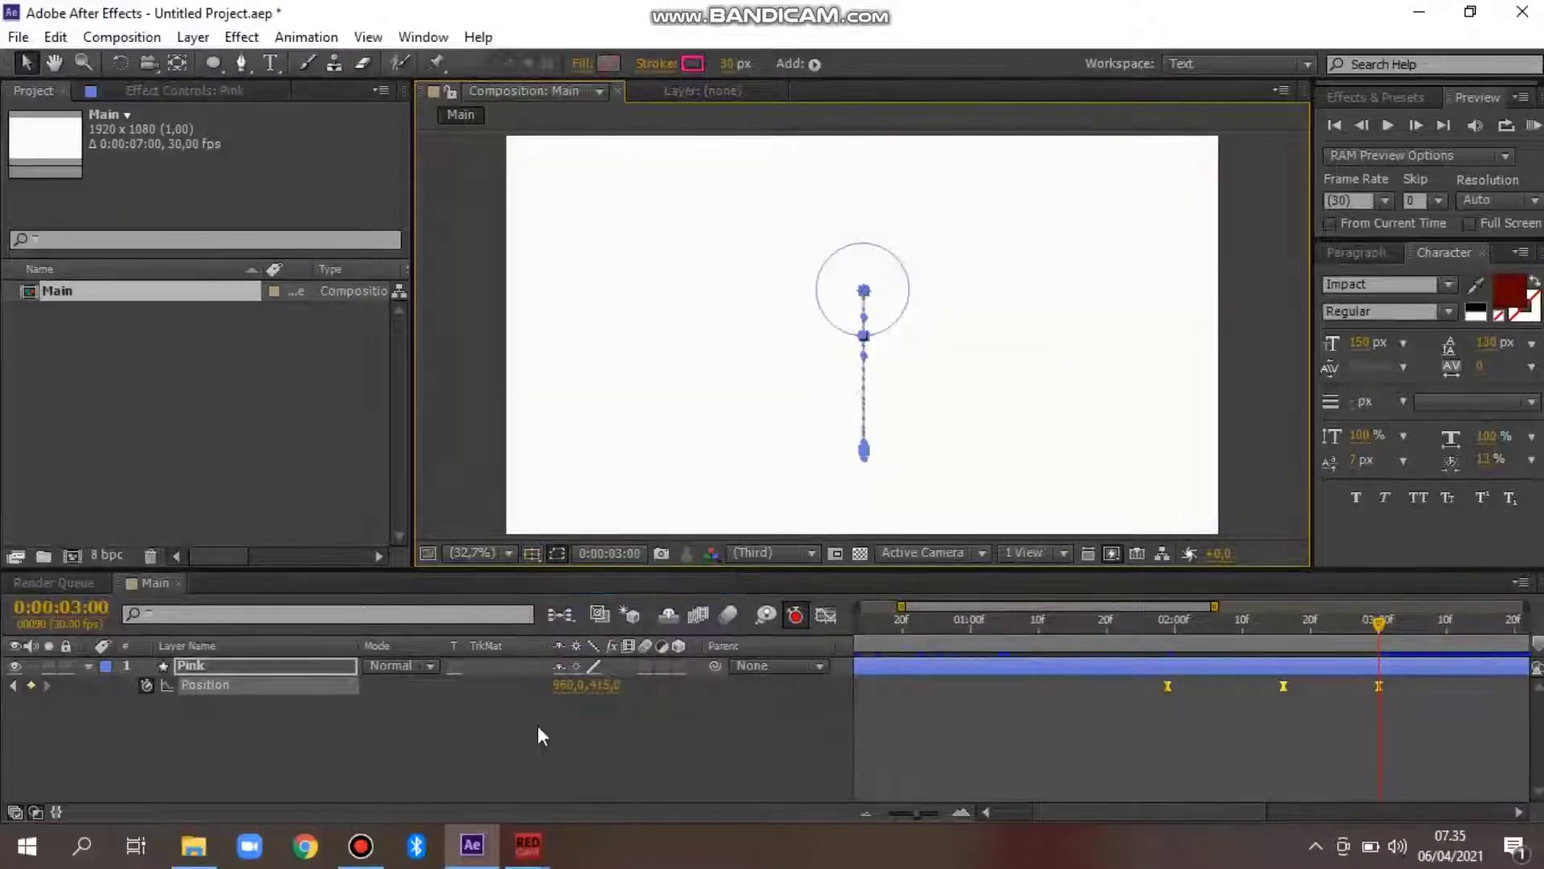
pyautogui.click(537, 748)
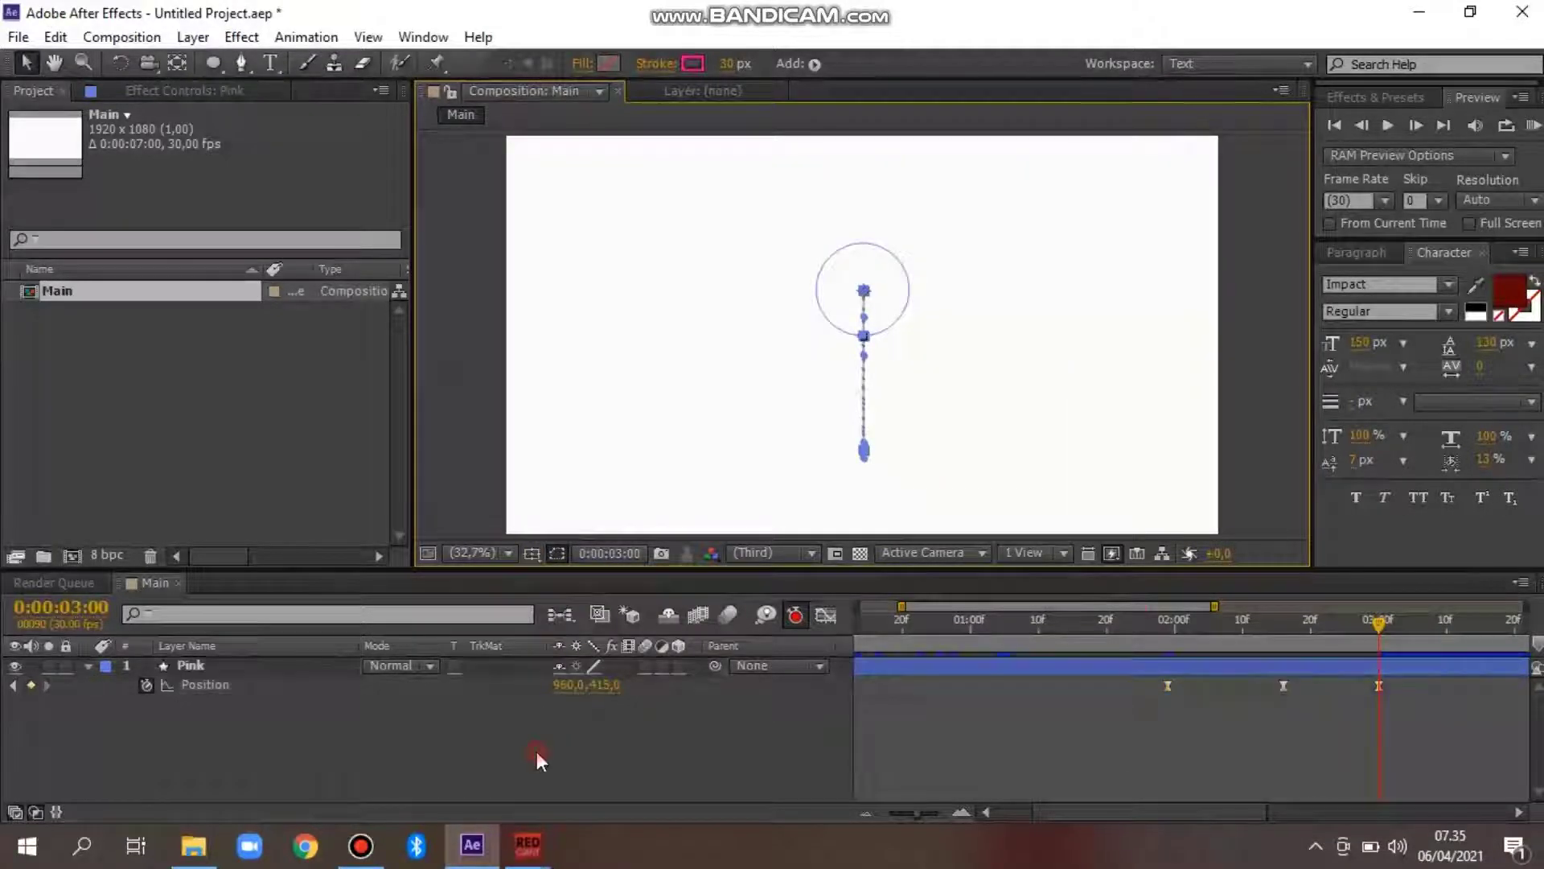
pyautogui.click(645, 665)
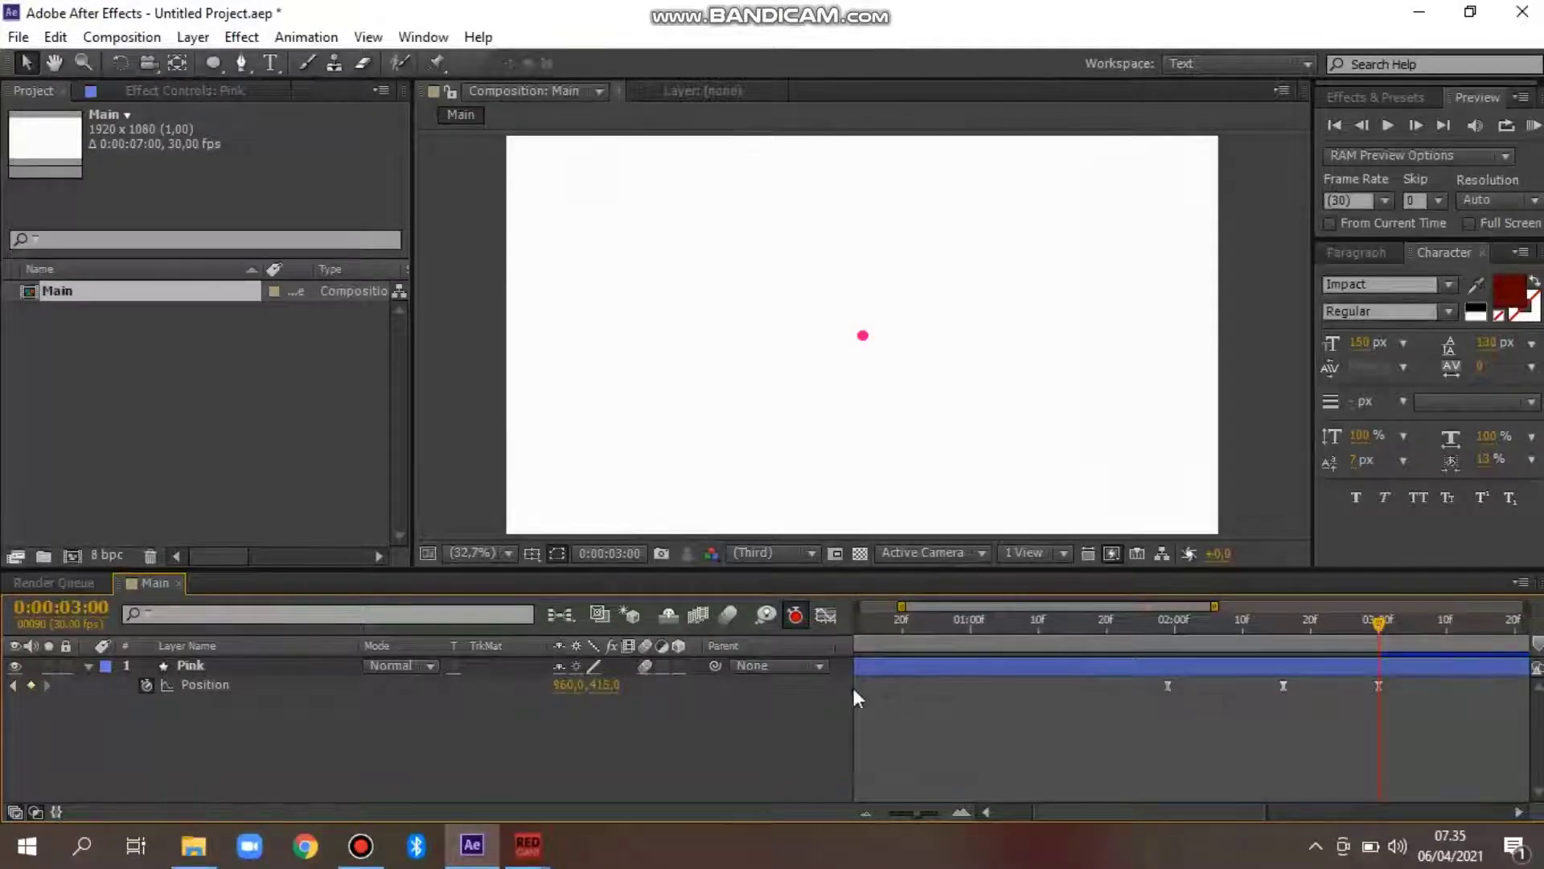
# Reshape the Position speed graph into a sharp peak midway through the first move and a late peak just before 0:00:03:00
pyautogui.moveTo(1385, 711); pyautogui.dragTo(1156, 673)
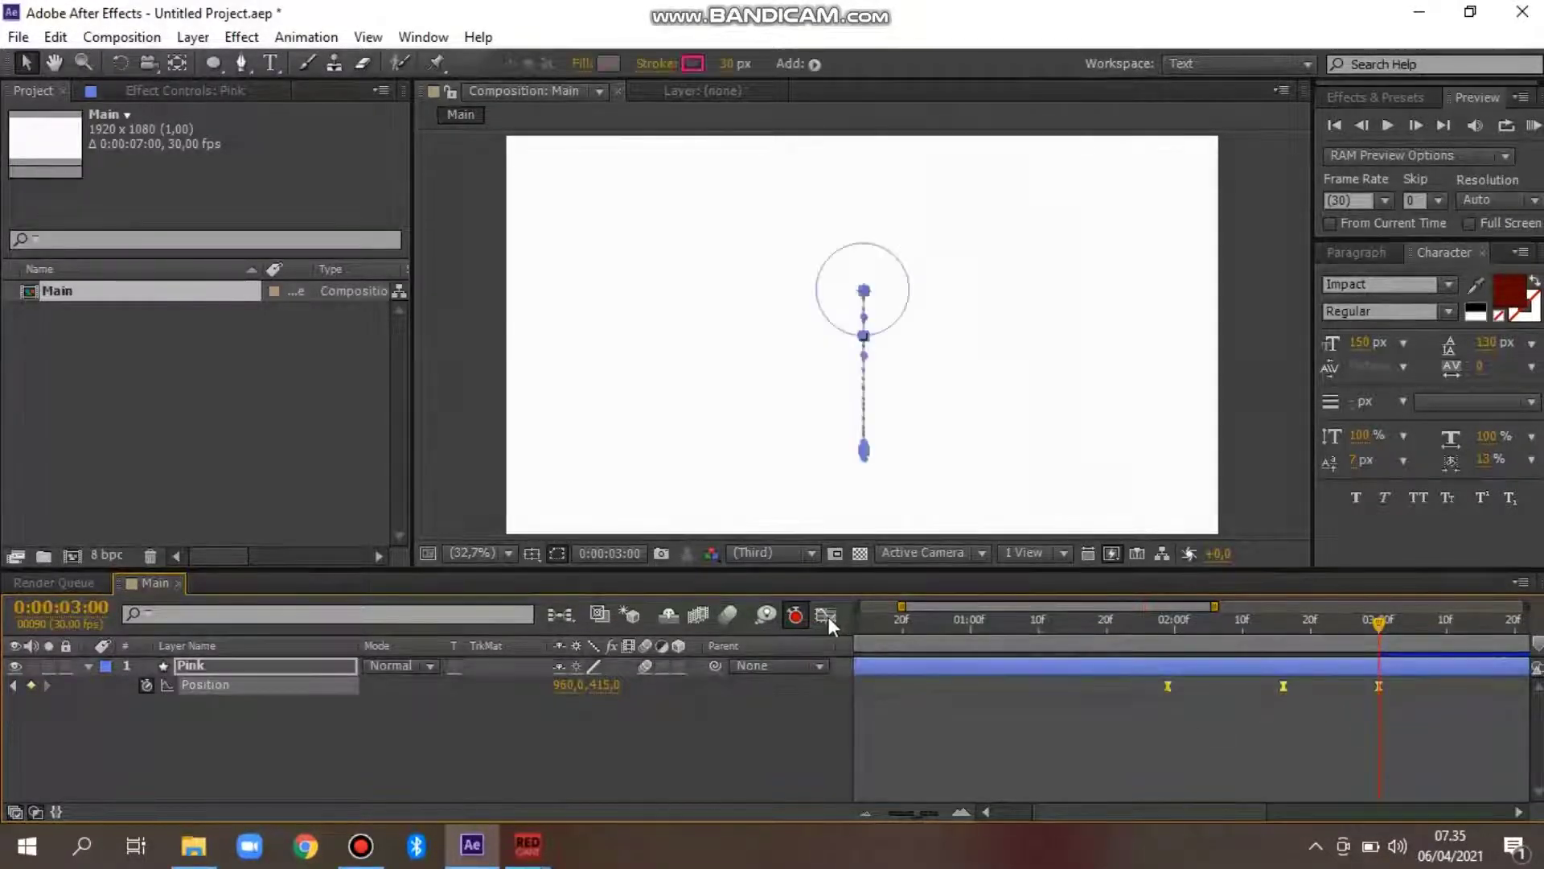
pyautogui.click(827, 616)
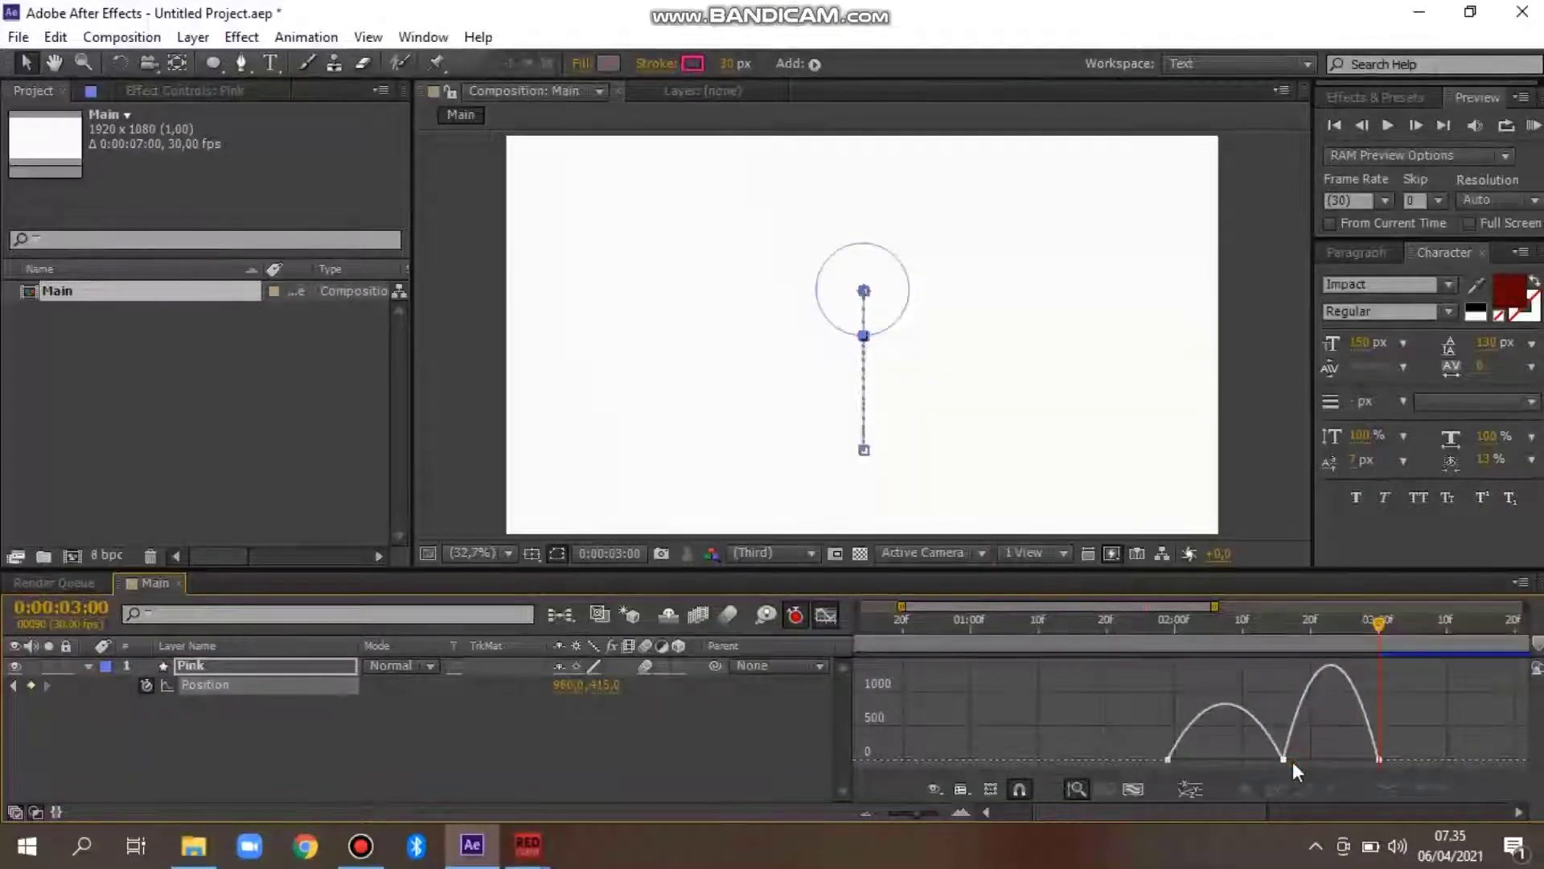
pyautogui.moveTo(1293, 761); pyautogui.dragTo(1214, 760)
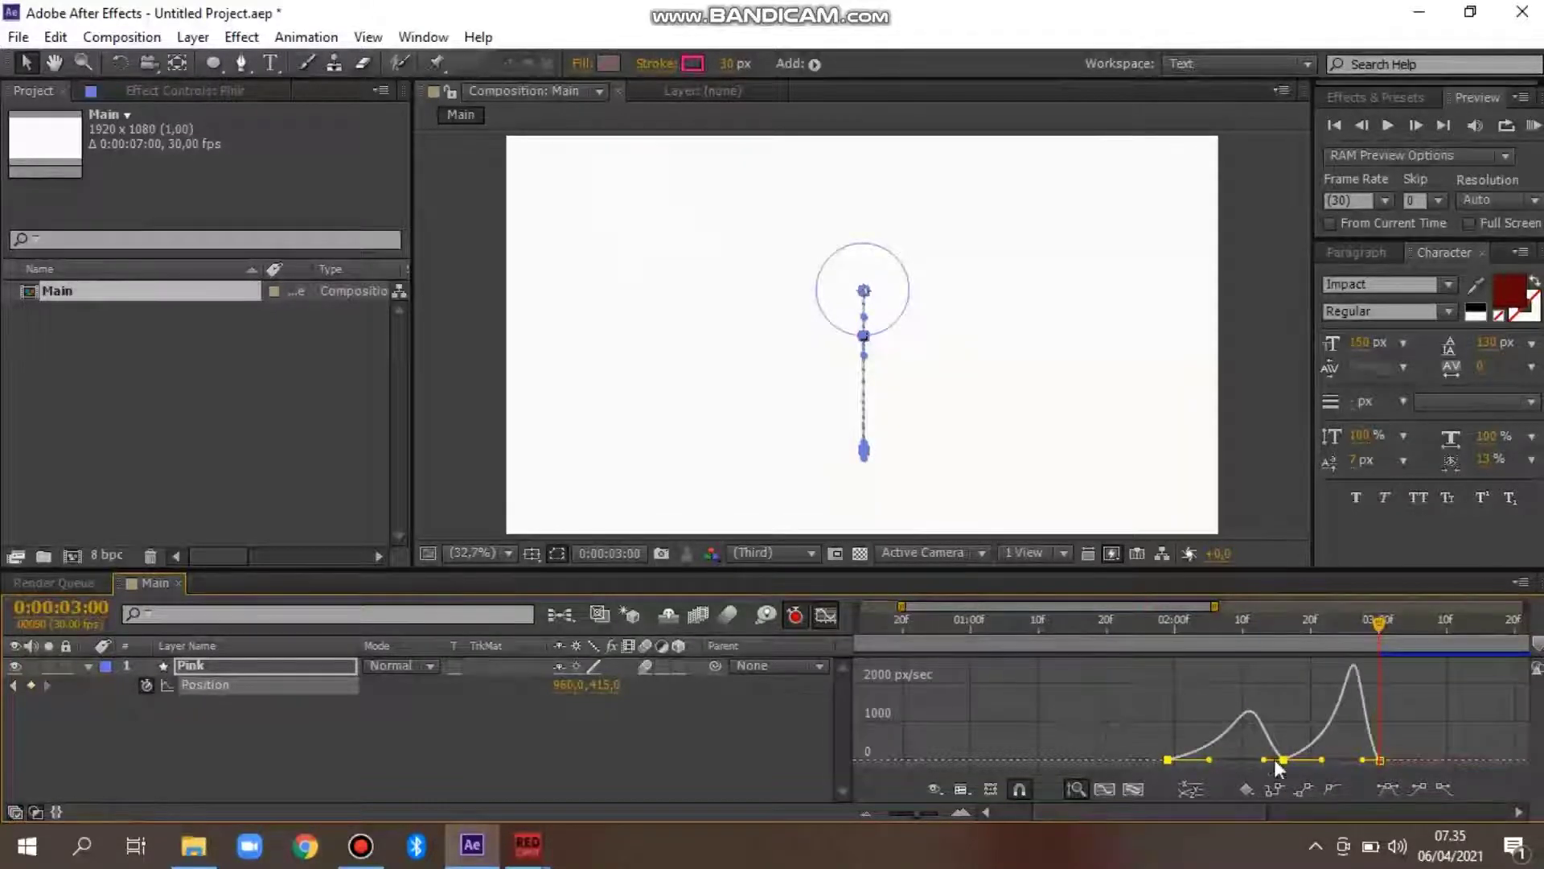
pyautogui.moveTo(1261, 760); pyautogui.dragTo(1249, 758)
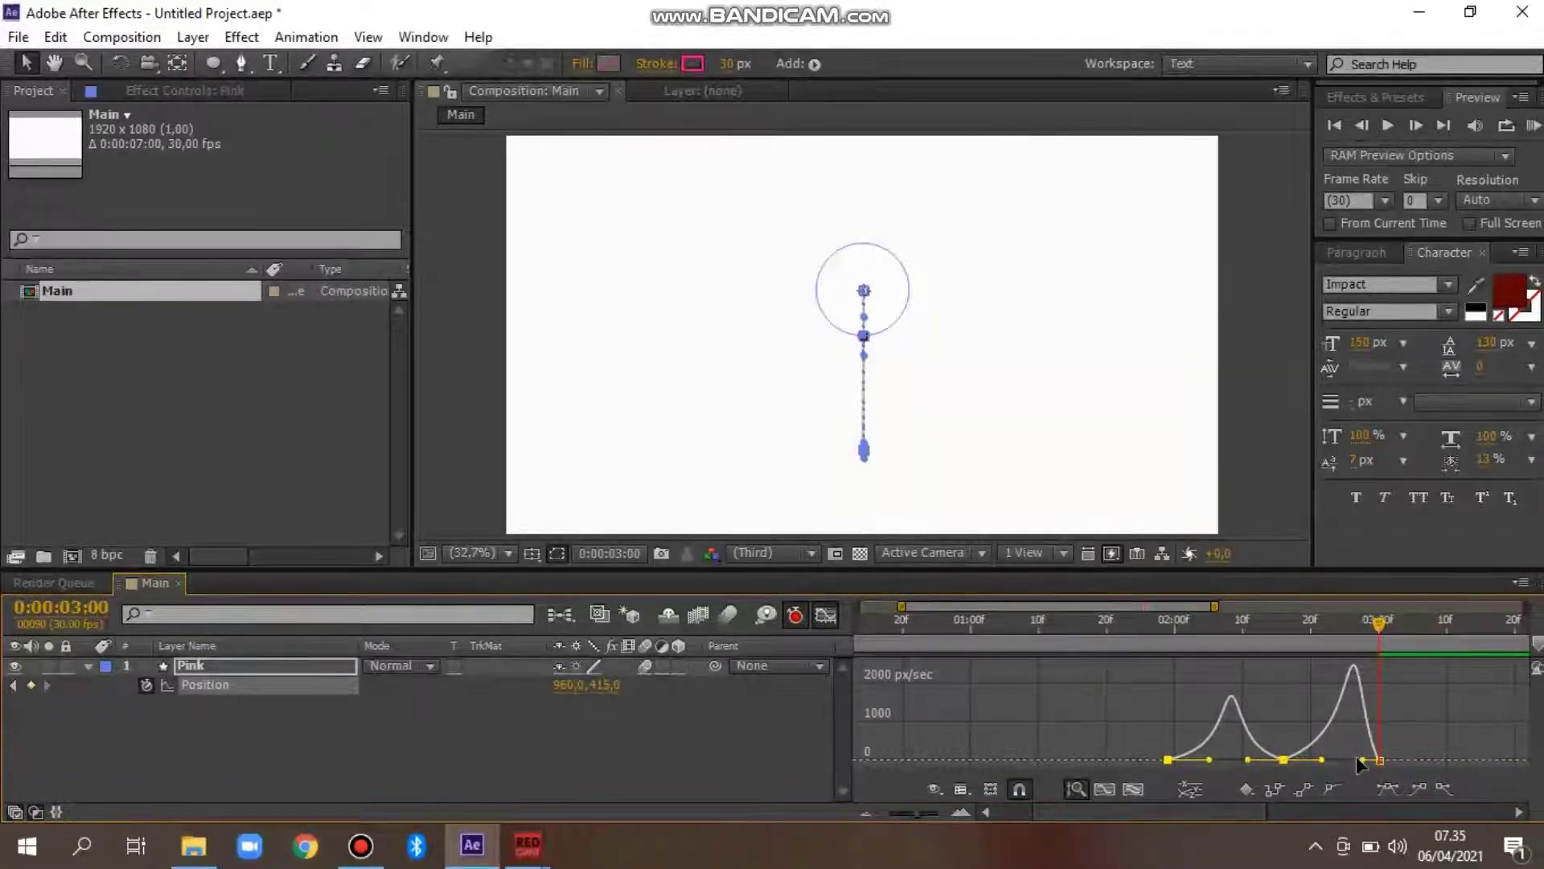
pyautogui.moveTo(1369, 763); pyautogui.dragTo(1377, 760)
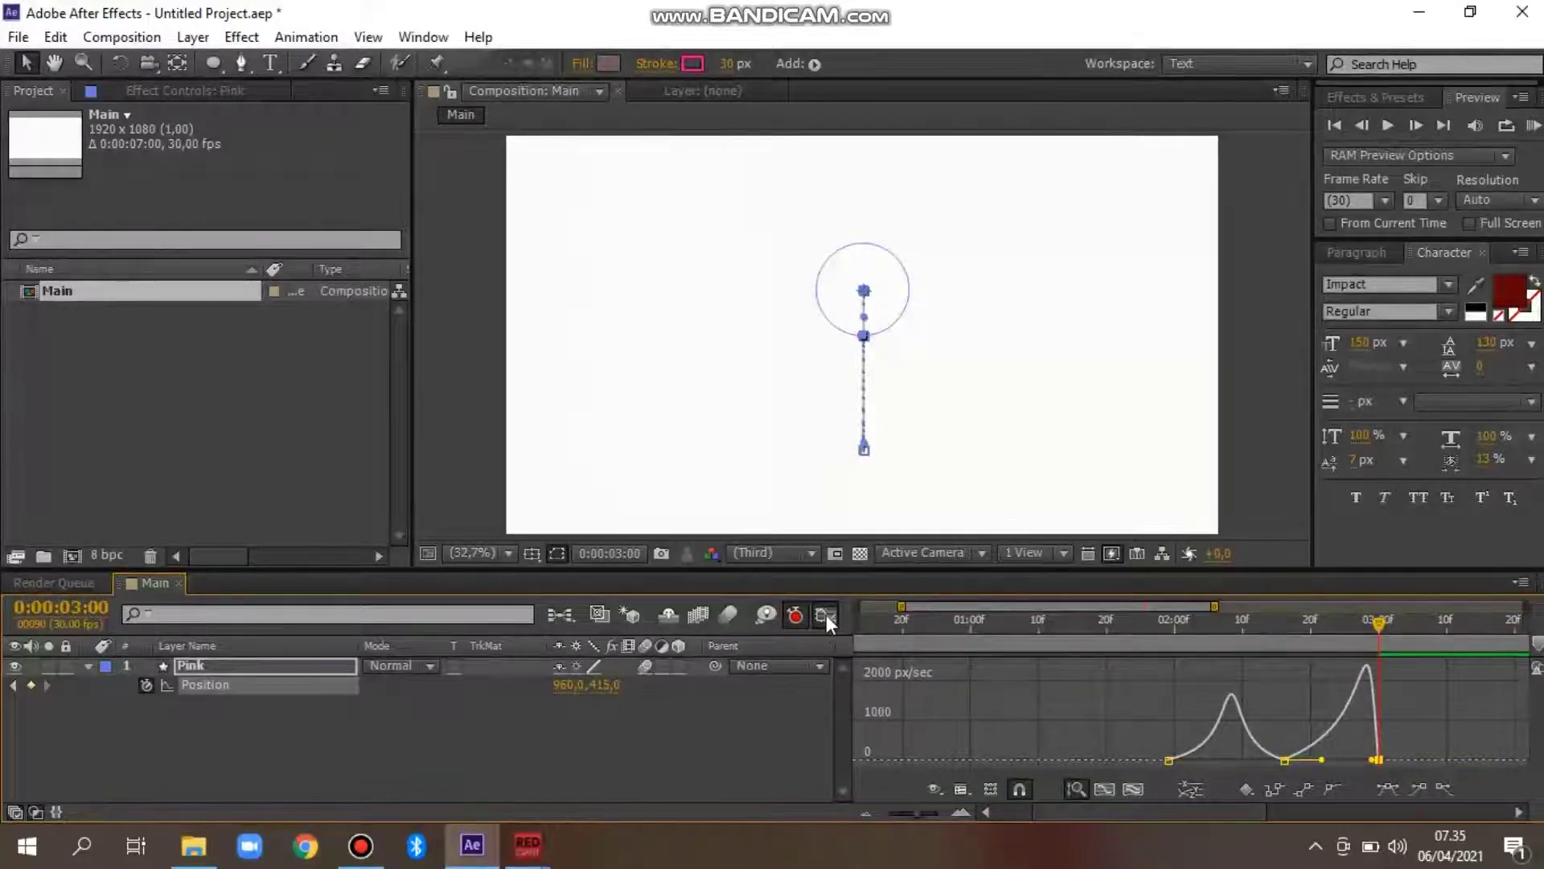
pyautogui.click(827, 615)
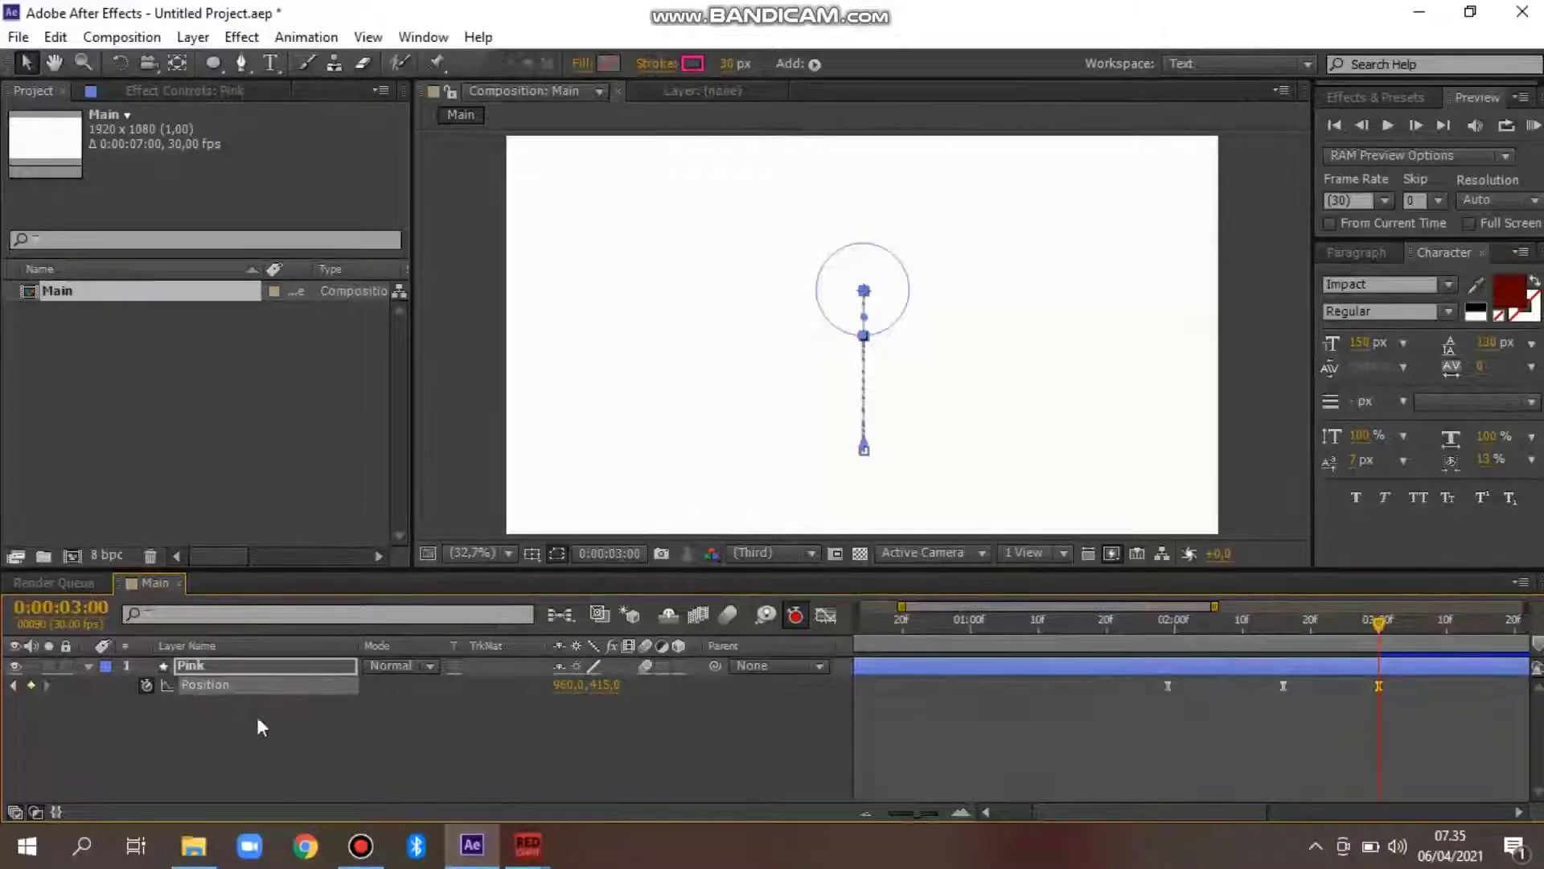
# Collapse the Pink layer and pre-compose it as Pink, moving all attributes into the new composition
pyautogui.click(90, 666)
pyautogui.rightClick(190, 666)
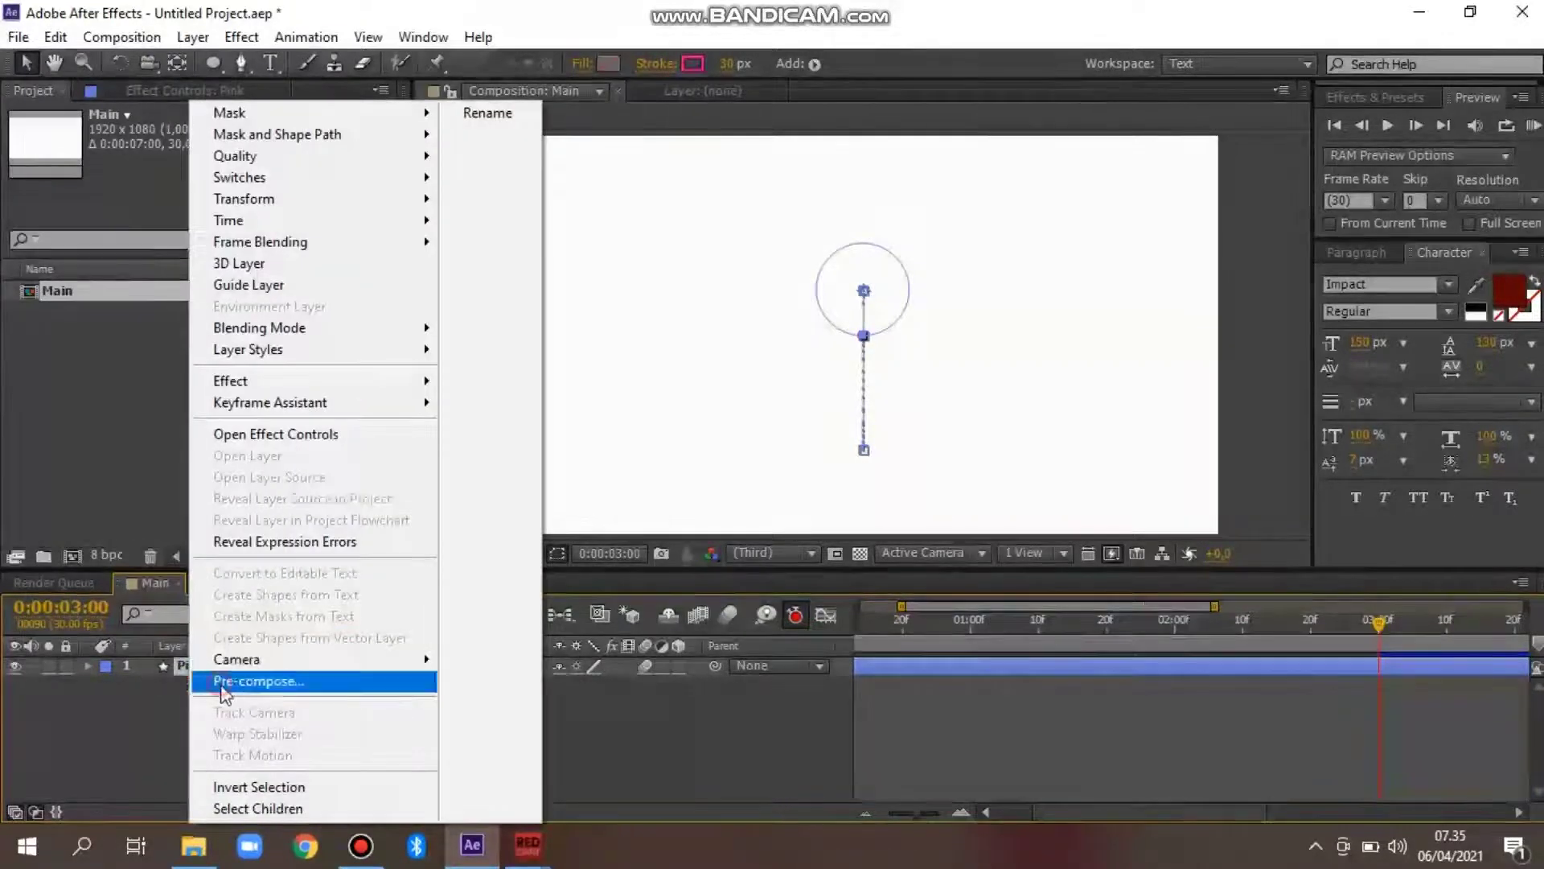
pyautogui.click(220, 684)
pyautogui.write('Pink')
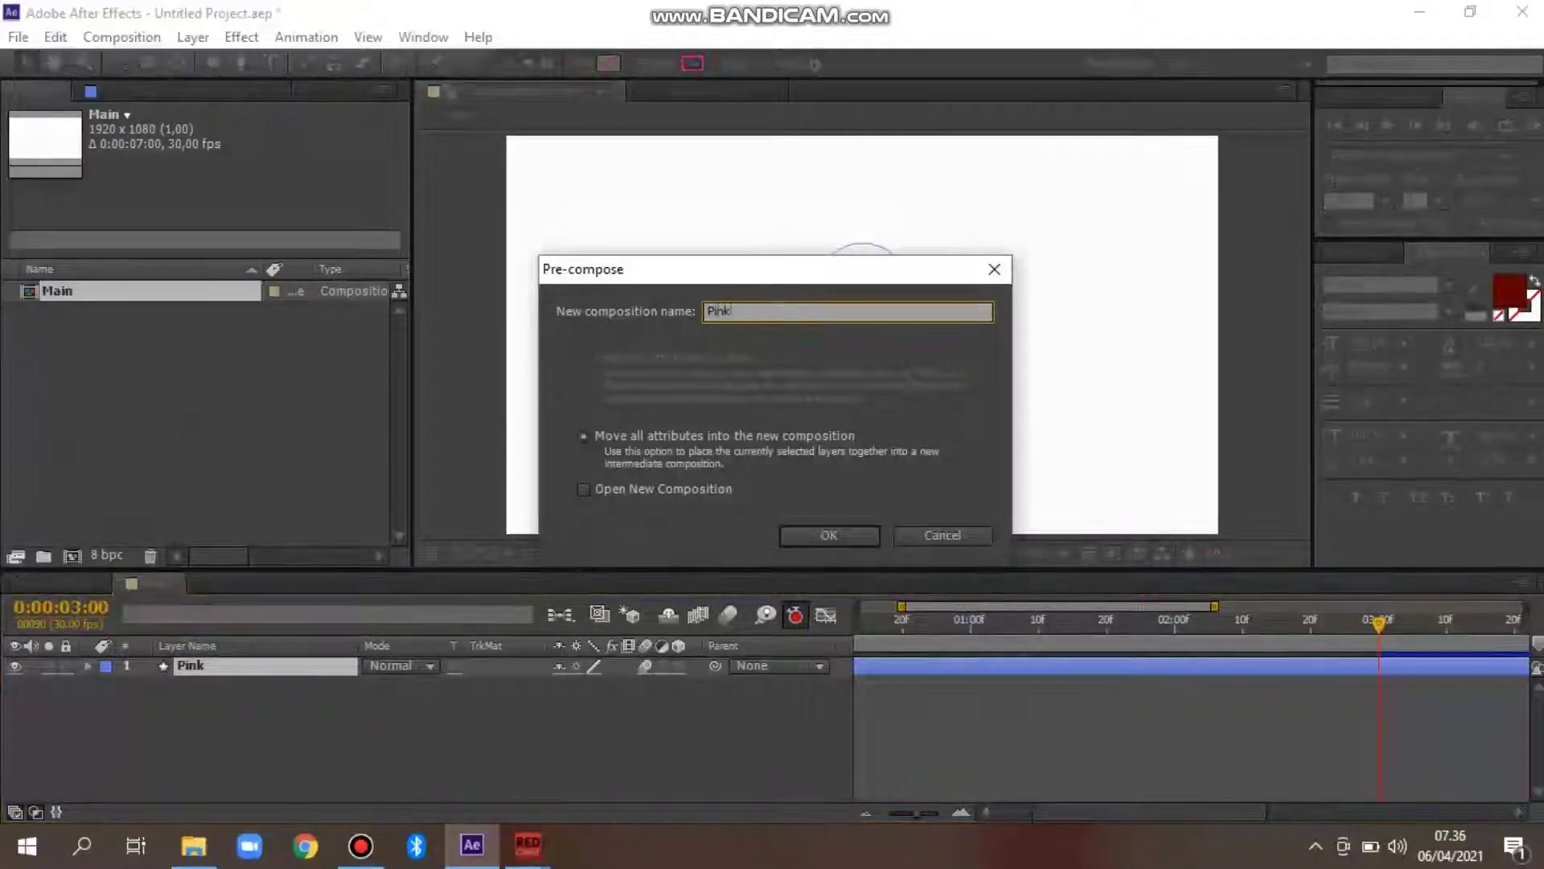
pyautogui.click(814, 536)
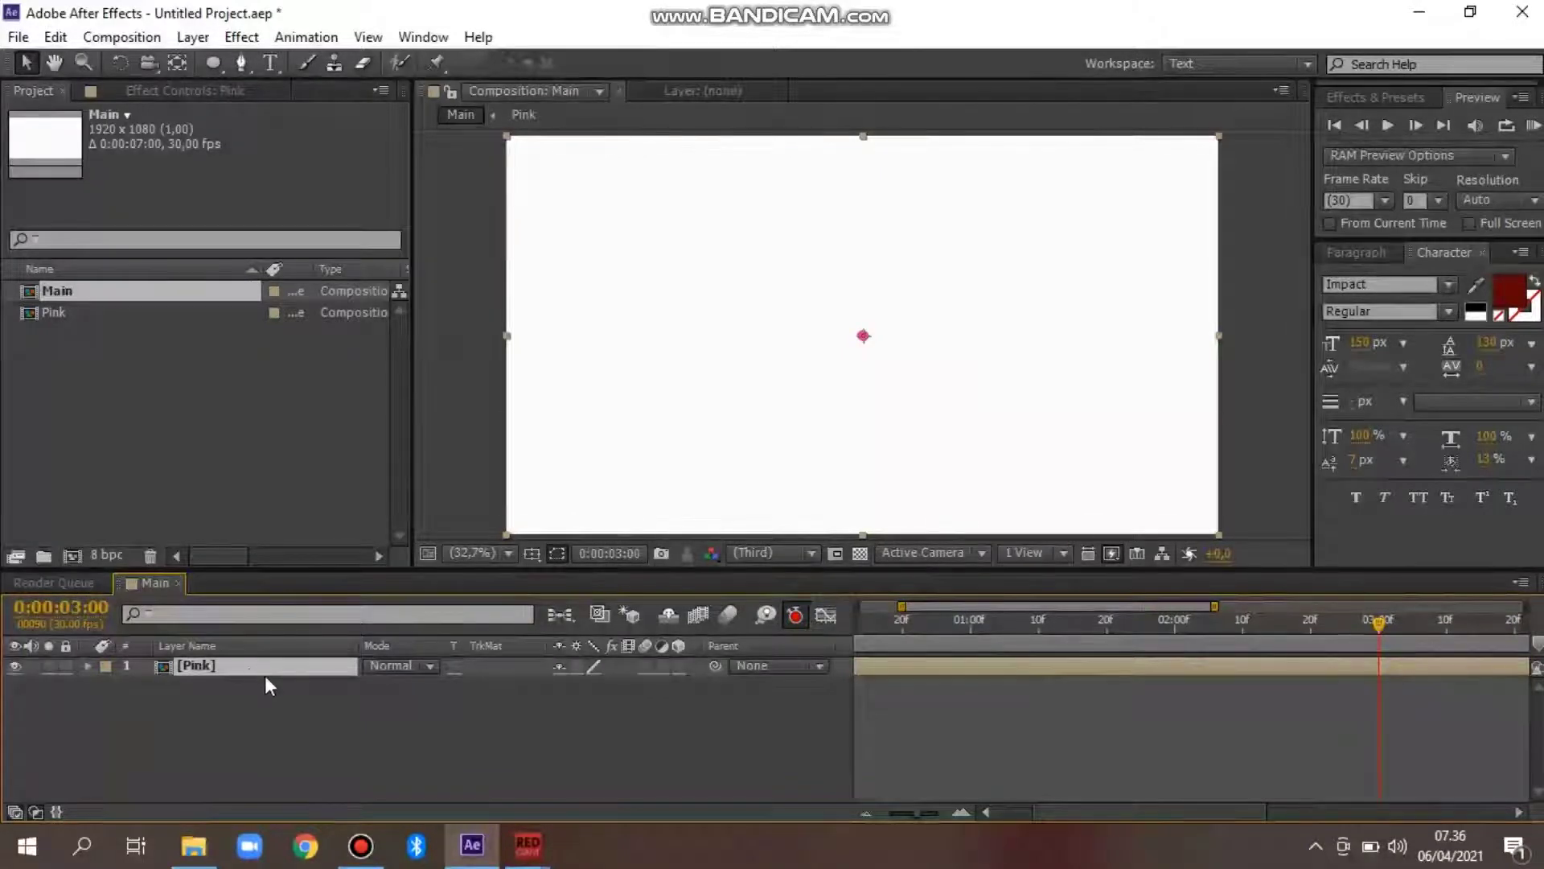
# Duplicate the Pink pre-composition layer and rename the copy blue
pyautogui.hotkey('ctrl', 'd')
pyautogui.press('Return')
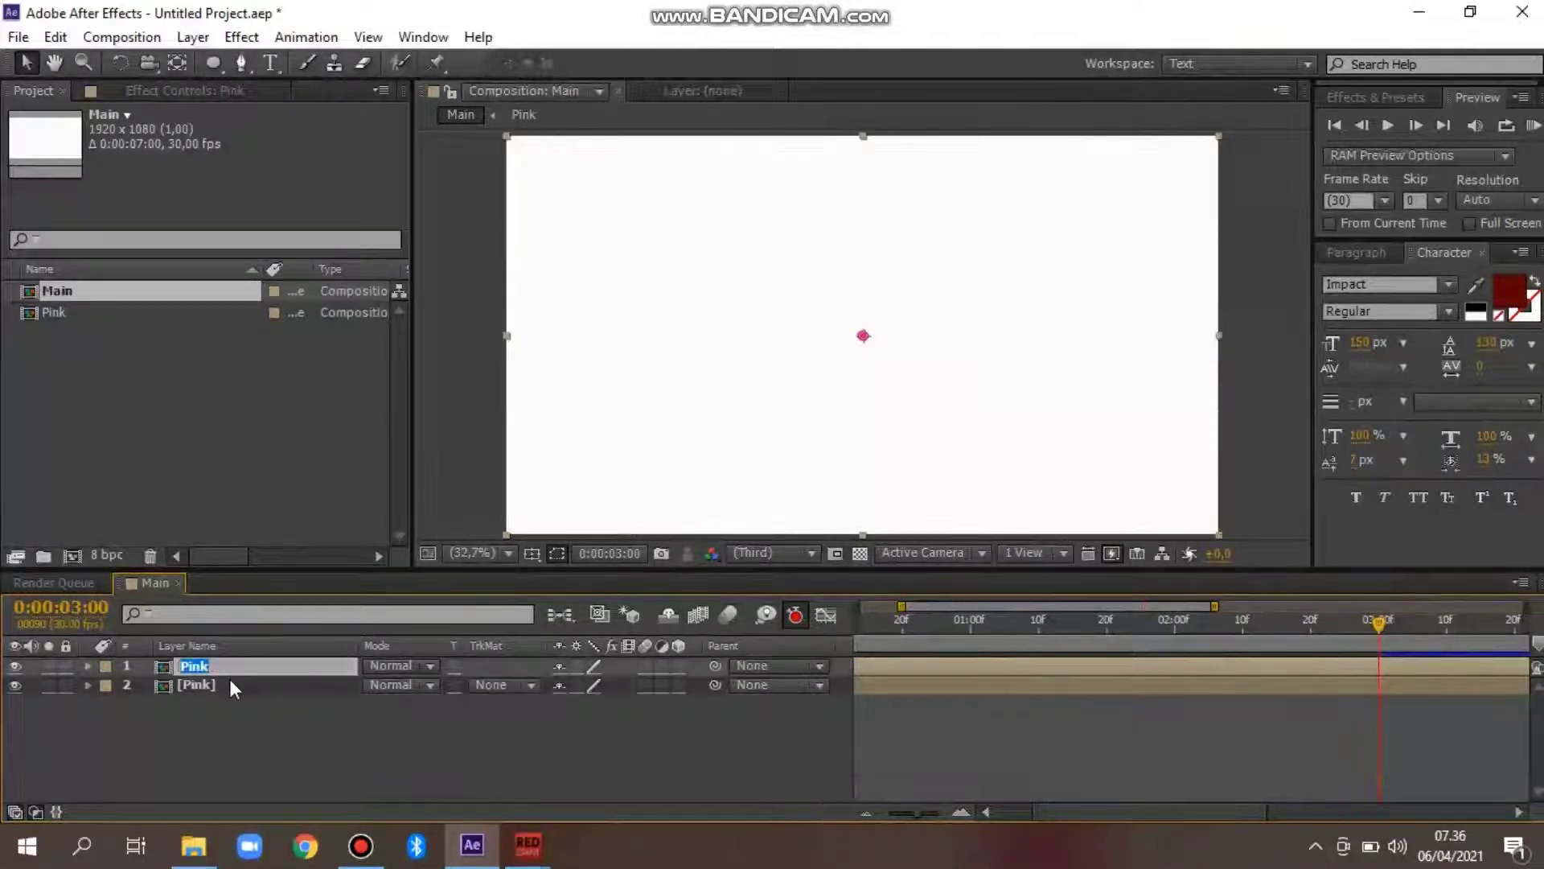
pyautogui.write('blue')
pyautogui.press('Return')
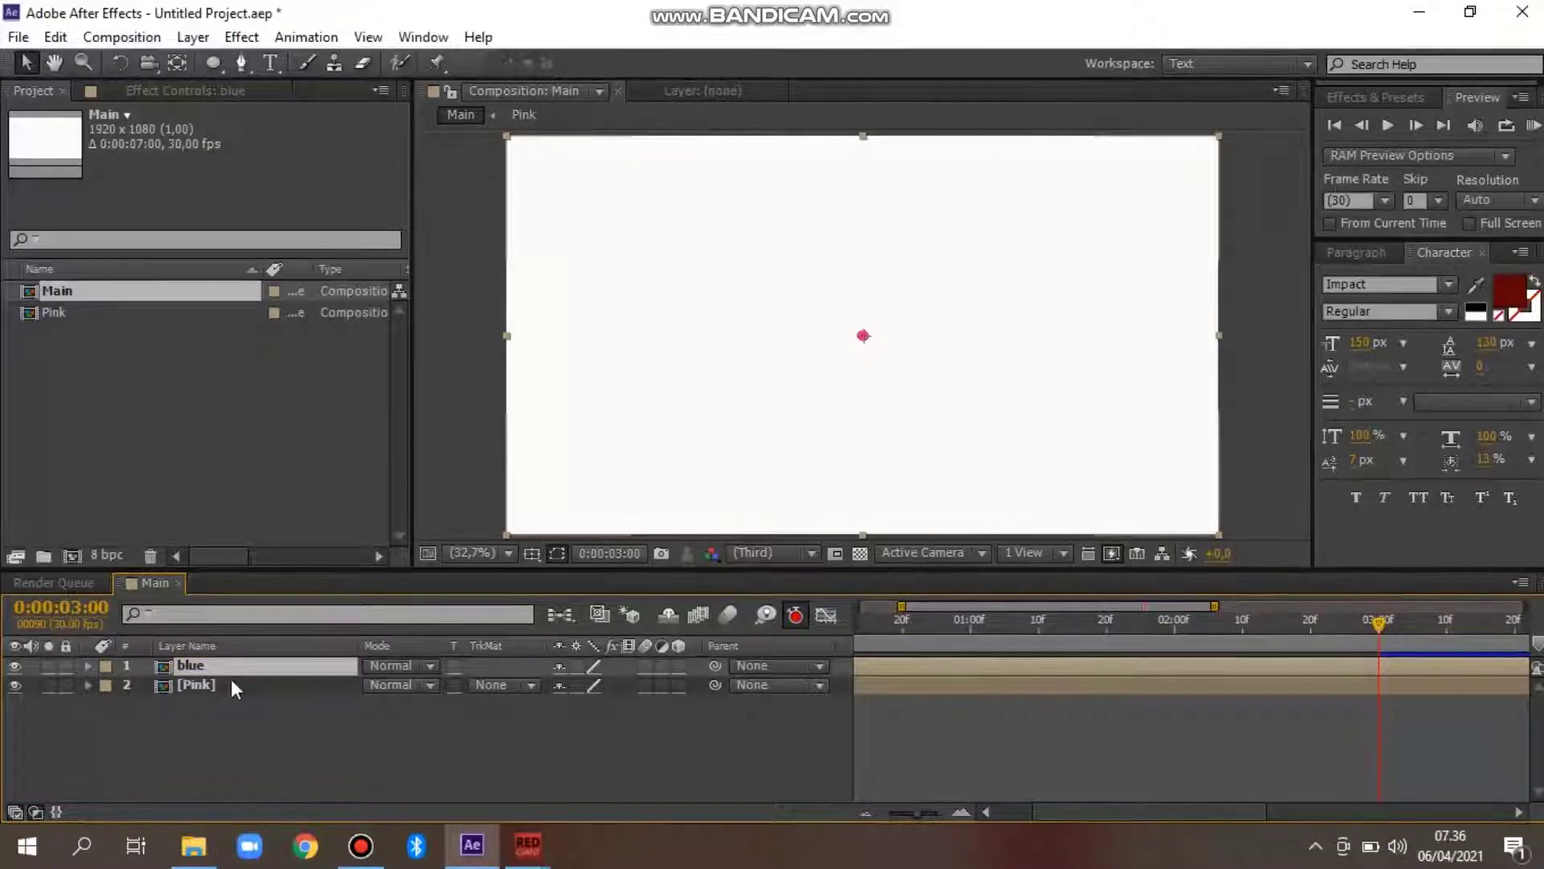
# Search the effects for fill and apply the Fill effect to the blue layer
pyautogui.hotkey('ctrl', '5')
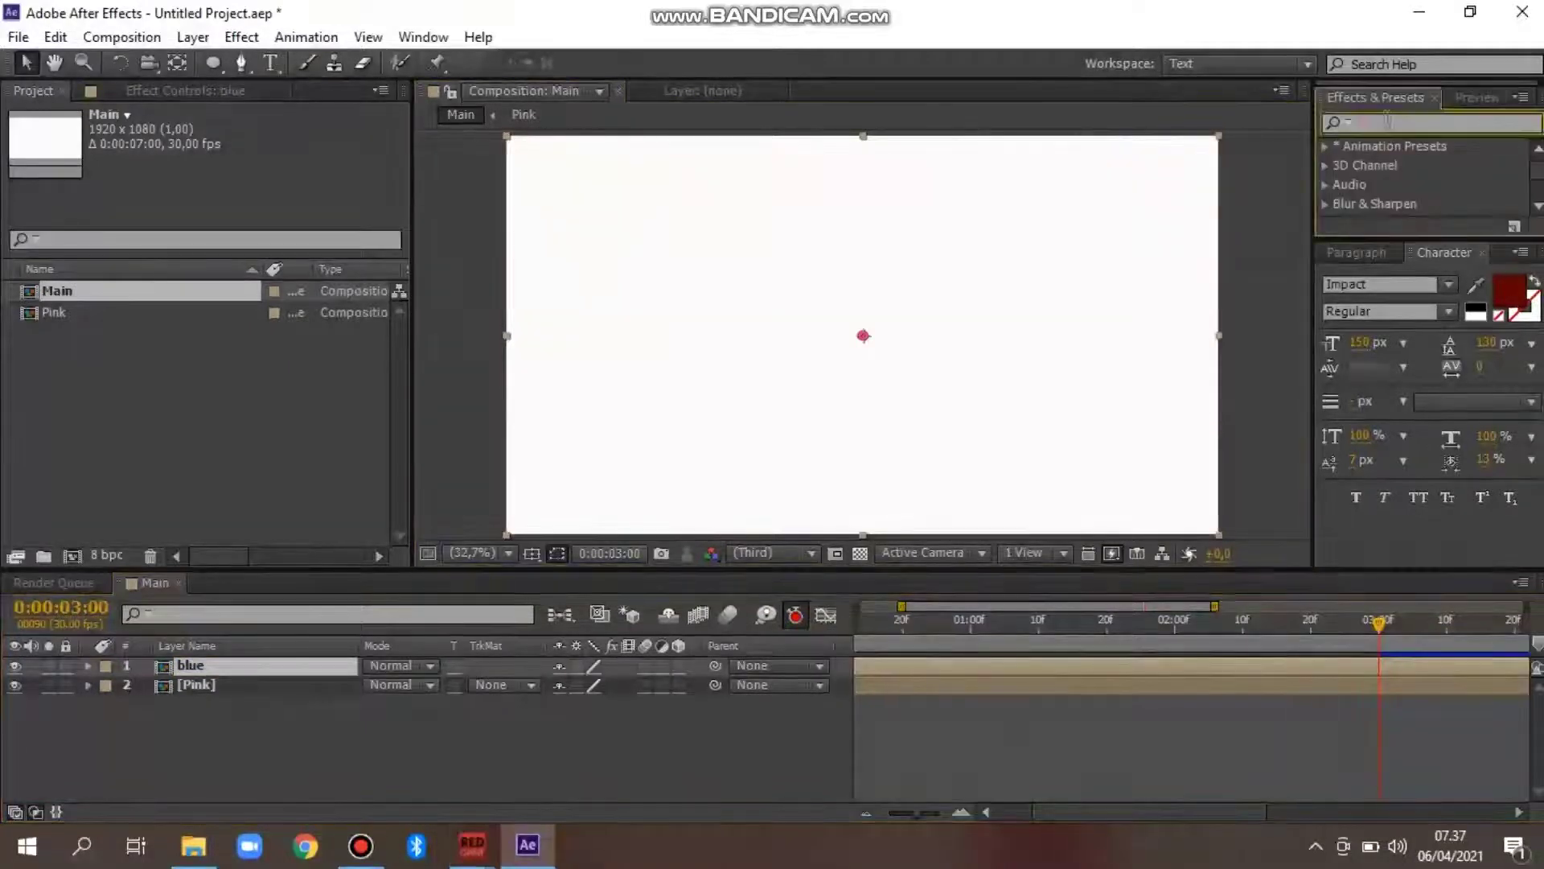
pyautogui.write('fill')
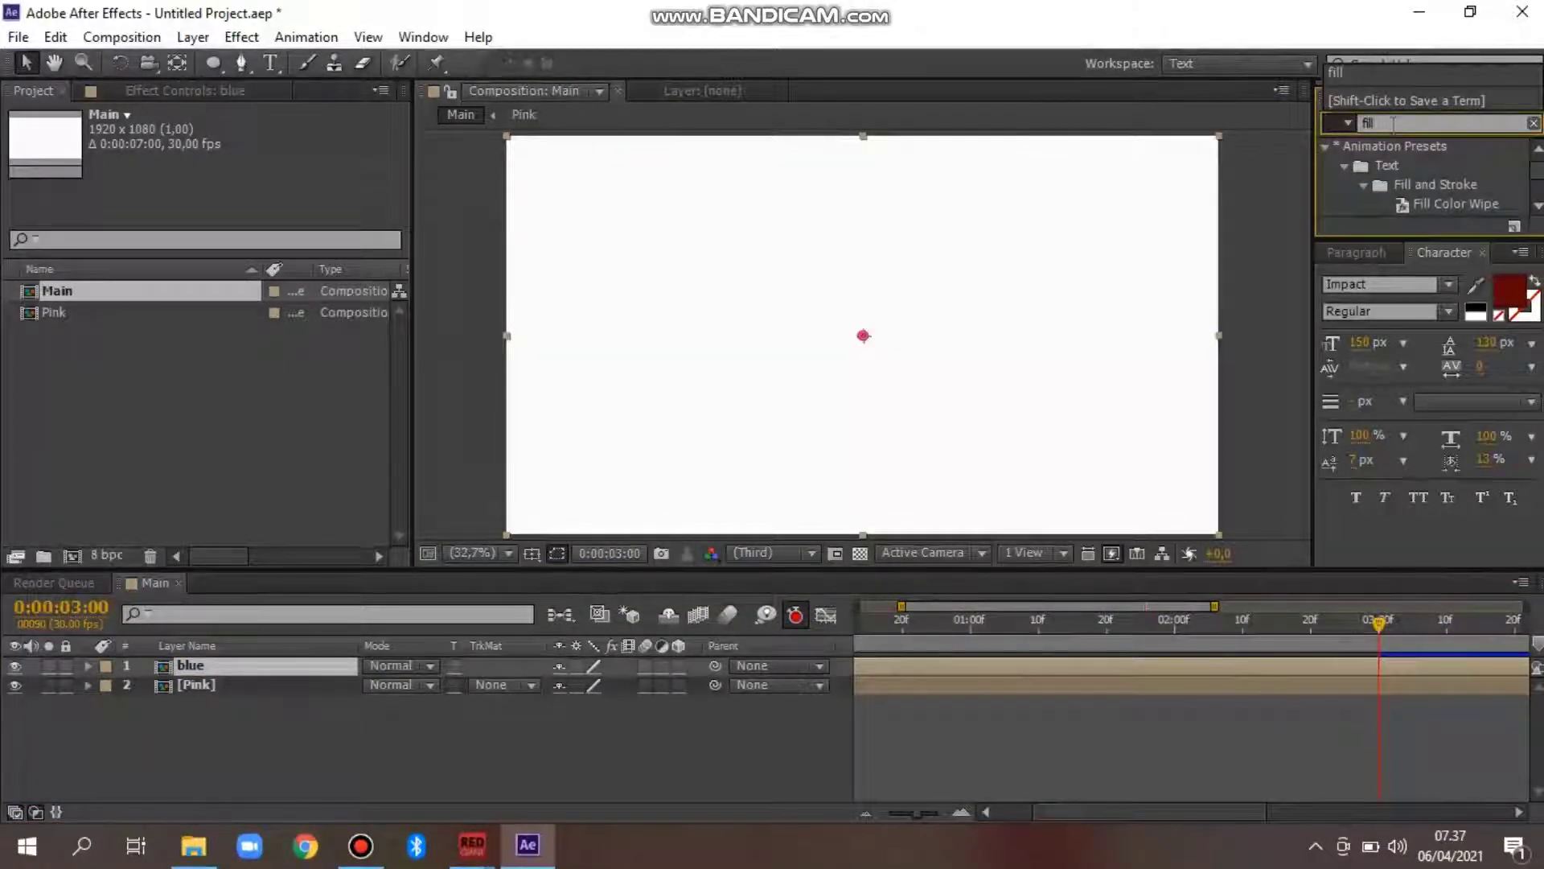
pyautogui.scroll(-1, 1446, 169)
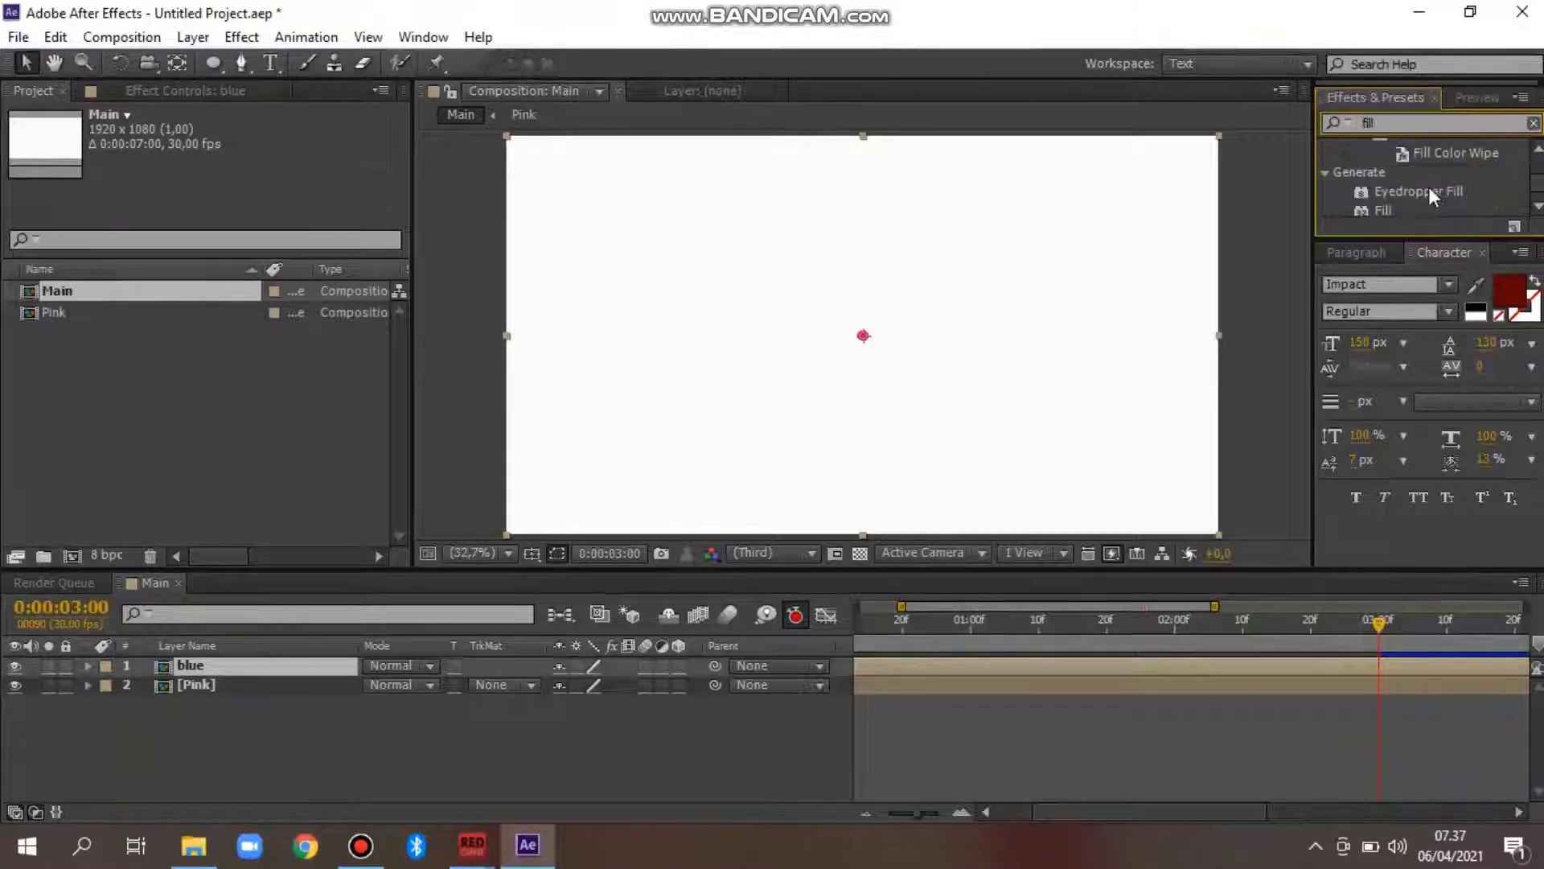
pyautogui.click(1385, 205)
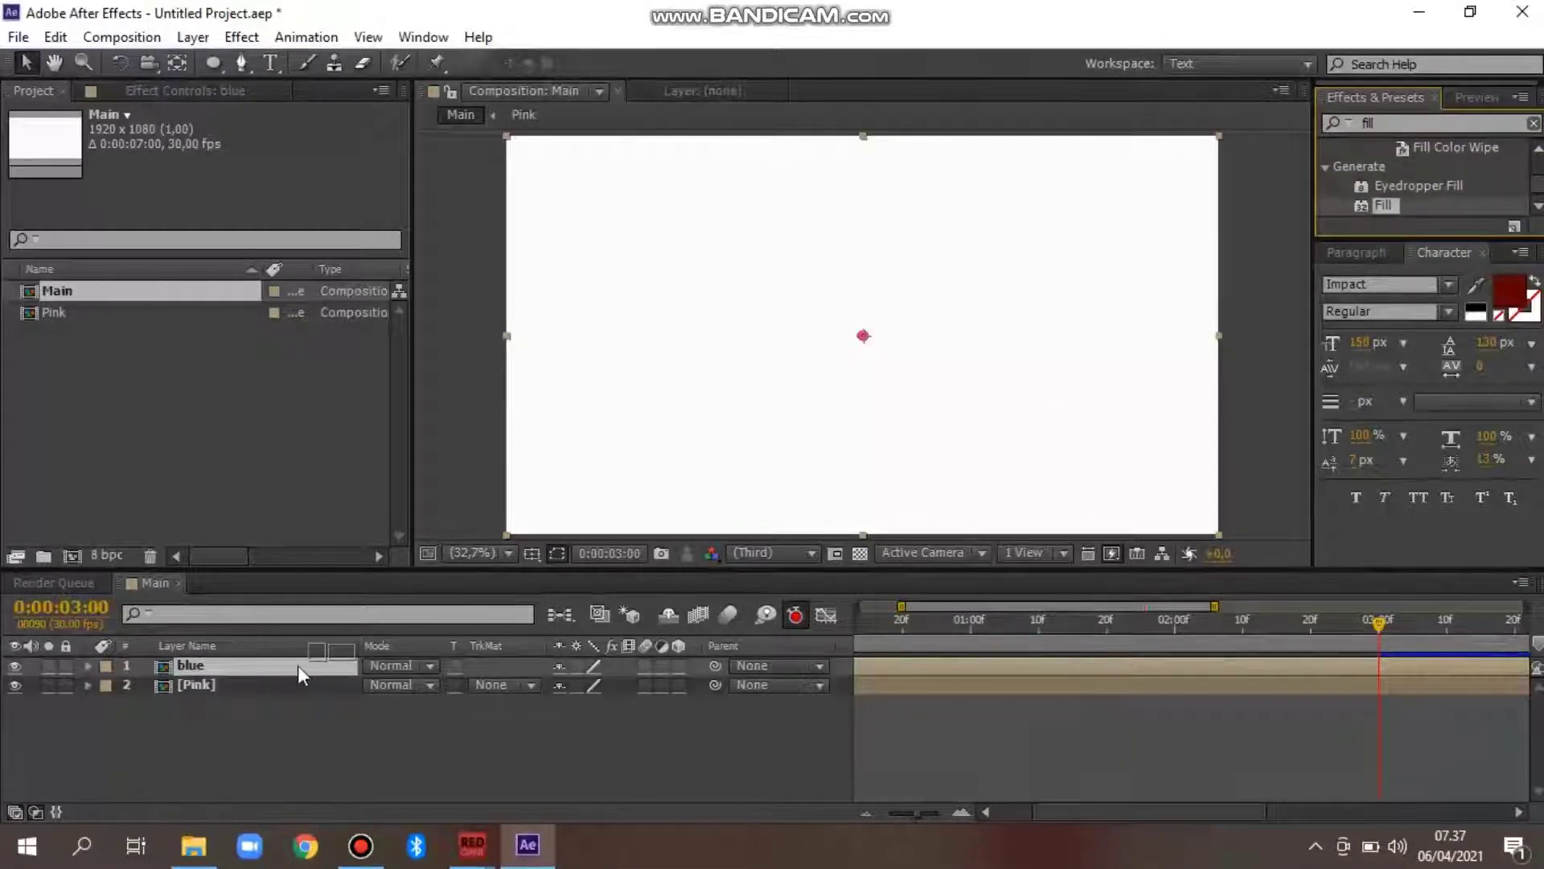
pyautogui.moveTo(298, 667); pyautogui.dragTo(287, 662)
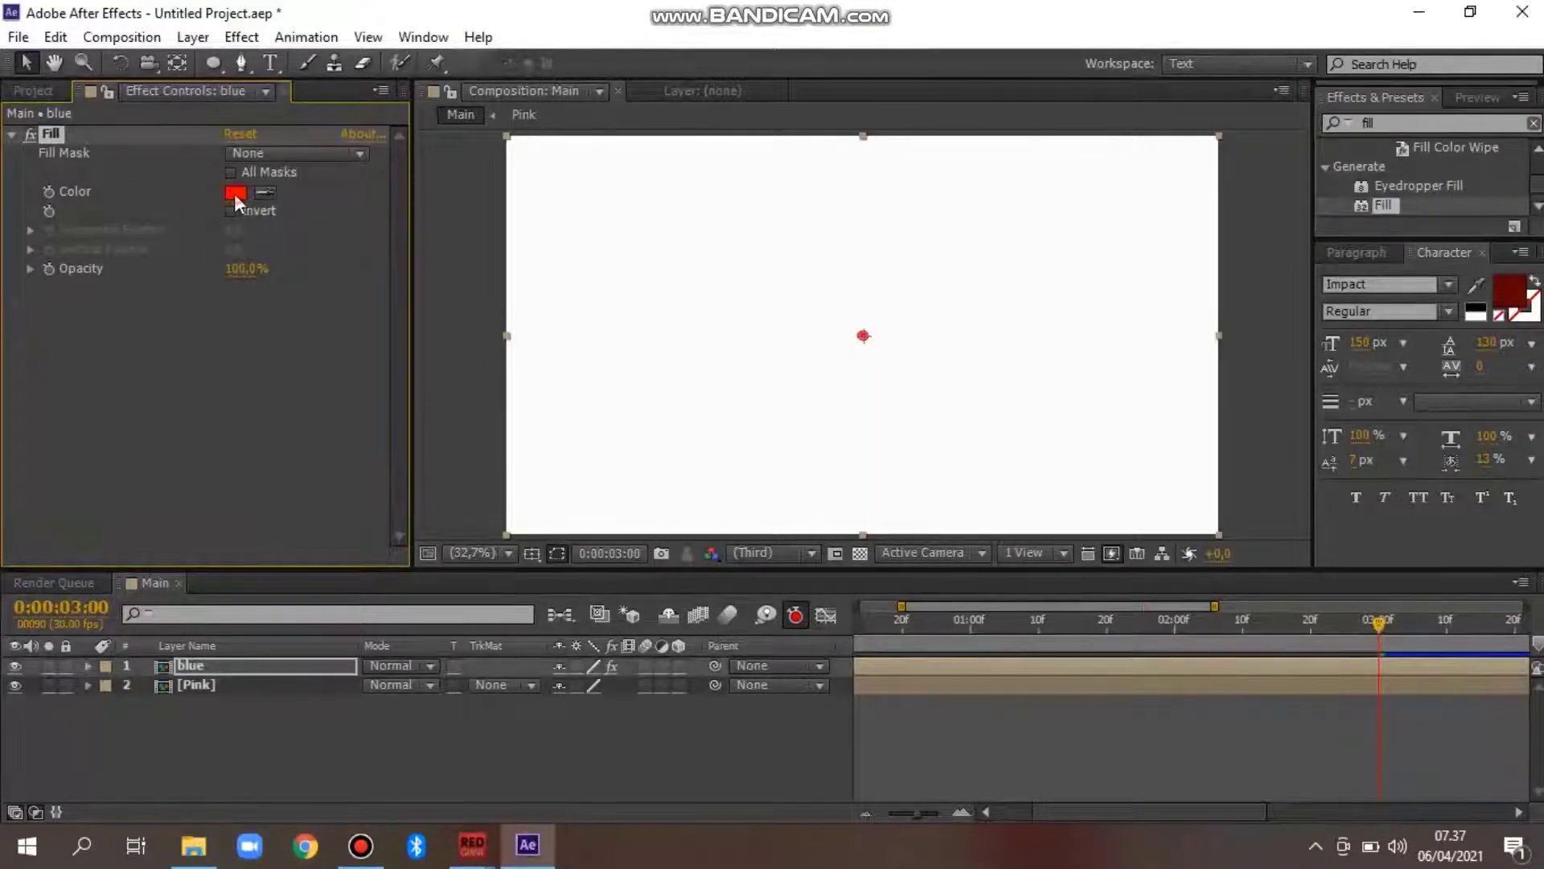
# Set the Fill effect's color on the blue layer to a pure, fully saturated blue
pyautogui.click(234, 193)
pyautogui.click(417, 285)
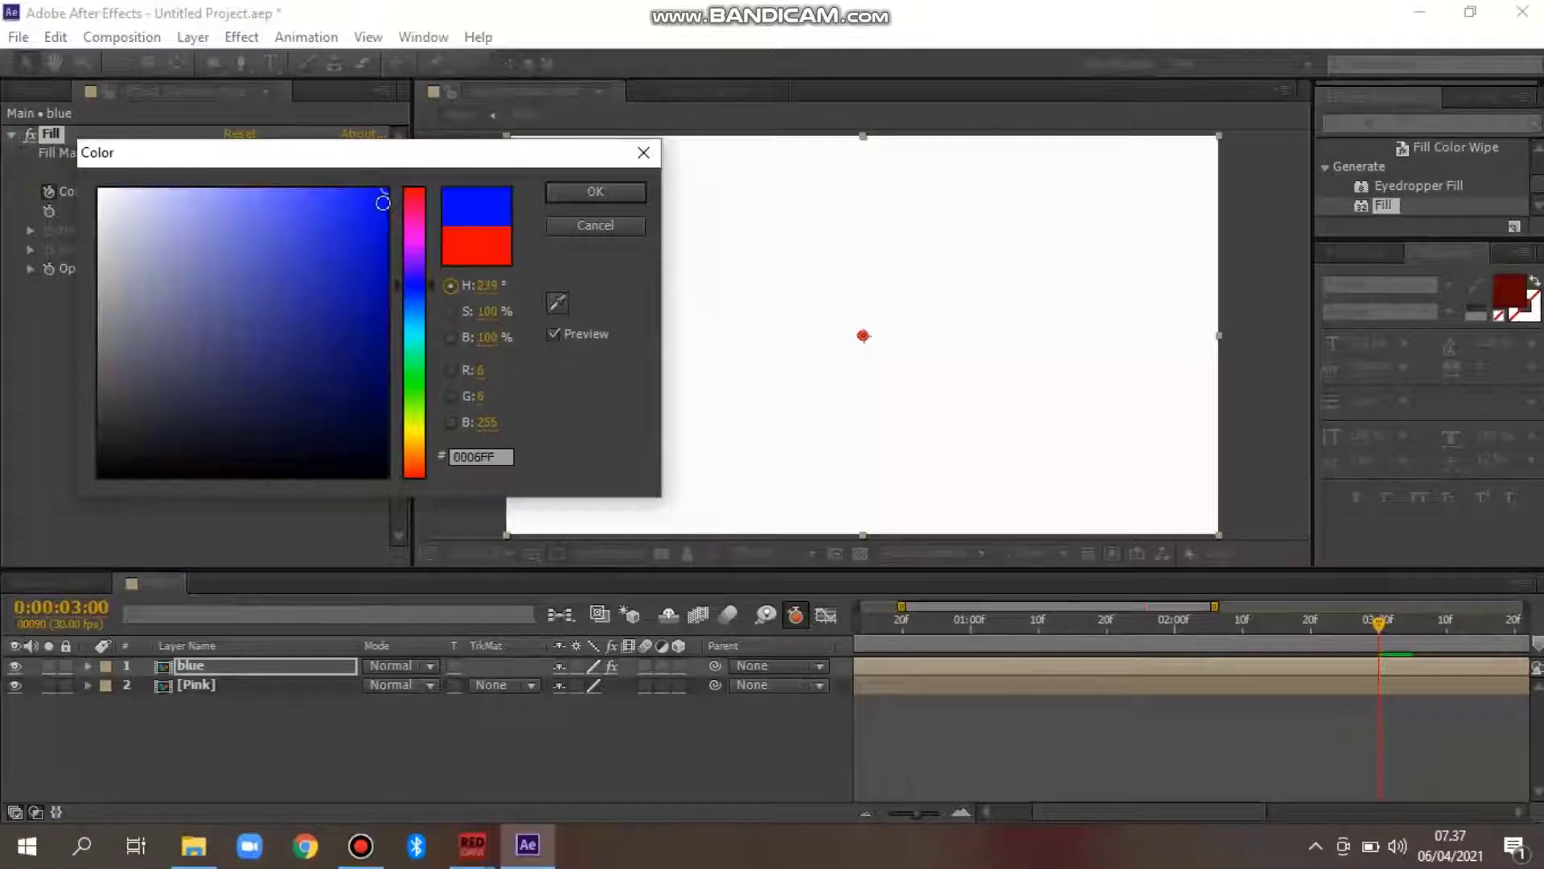
pyautogui.press('Return')
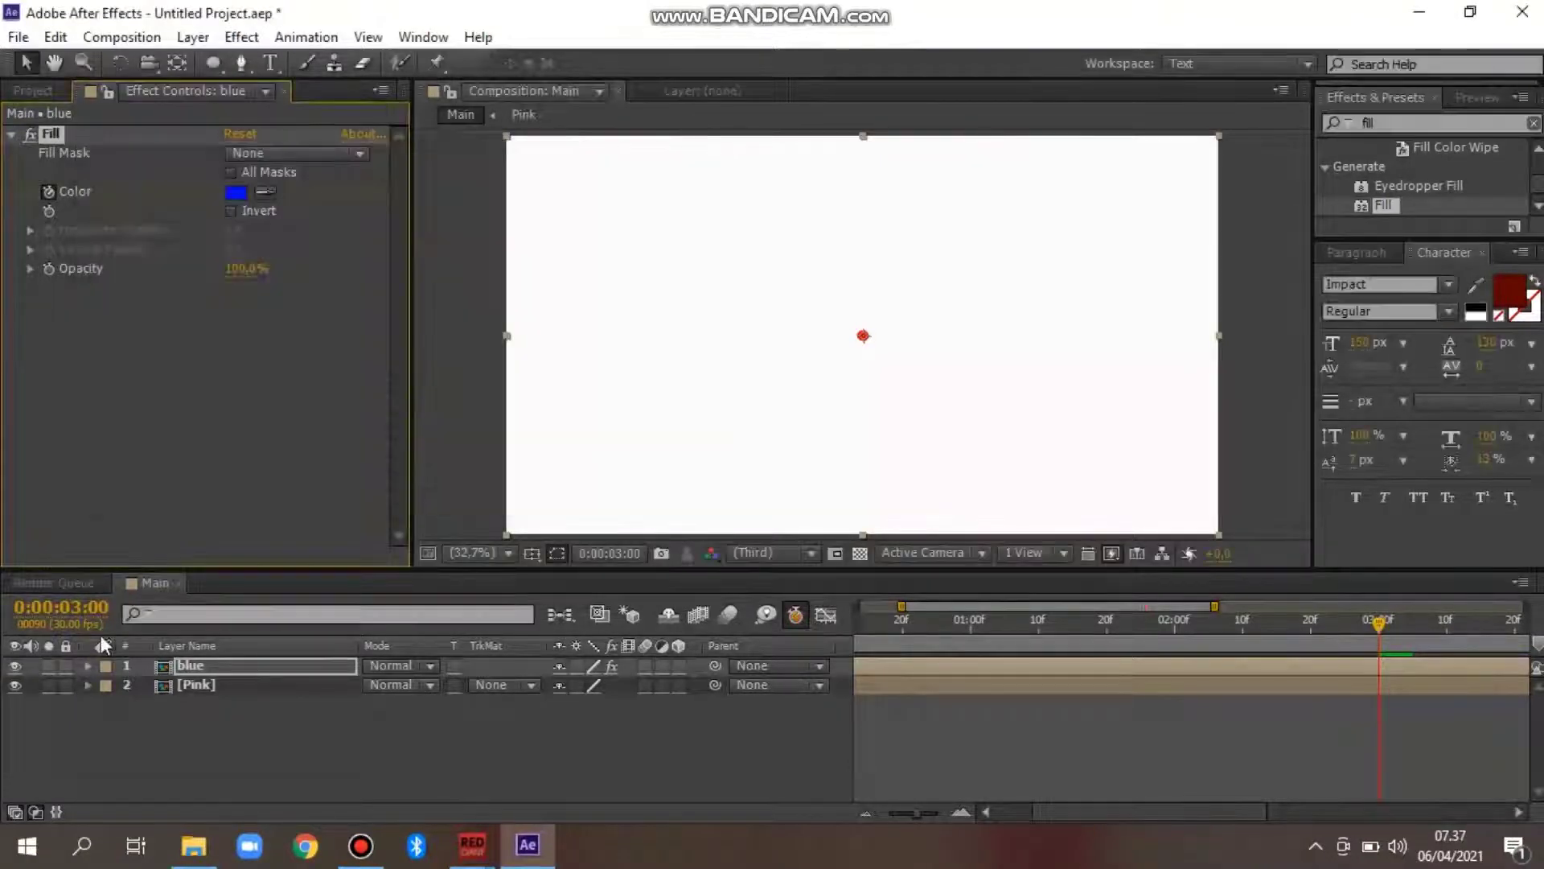
# Set the blue layer's Rotation to 180° and remove the Rotation and Fill Color keyframes
pyautogui.press('r')
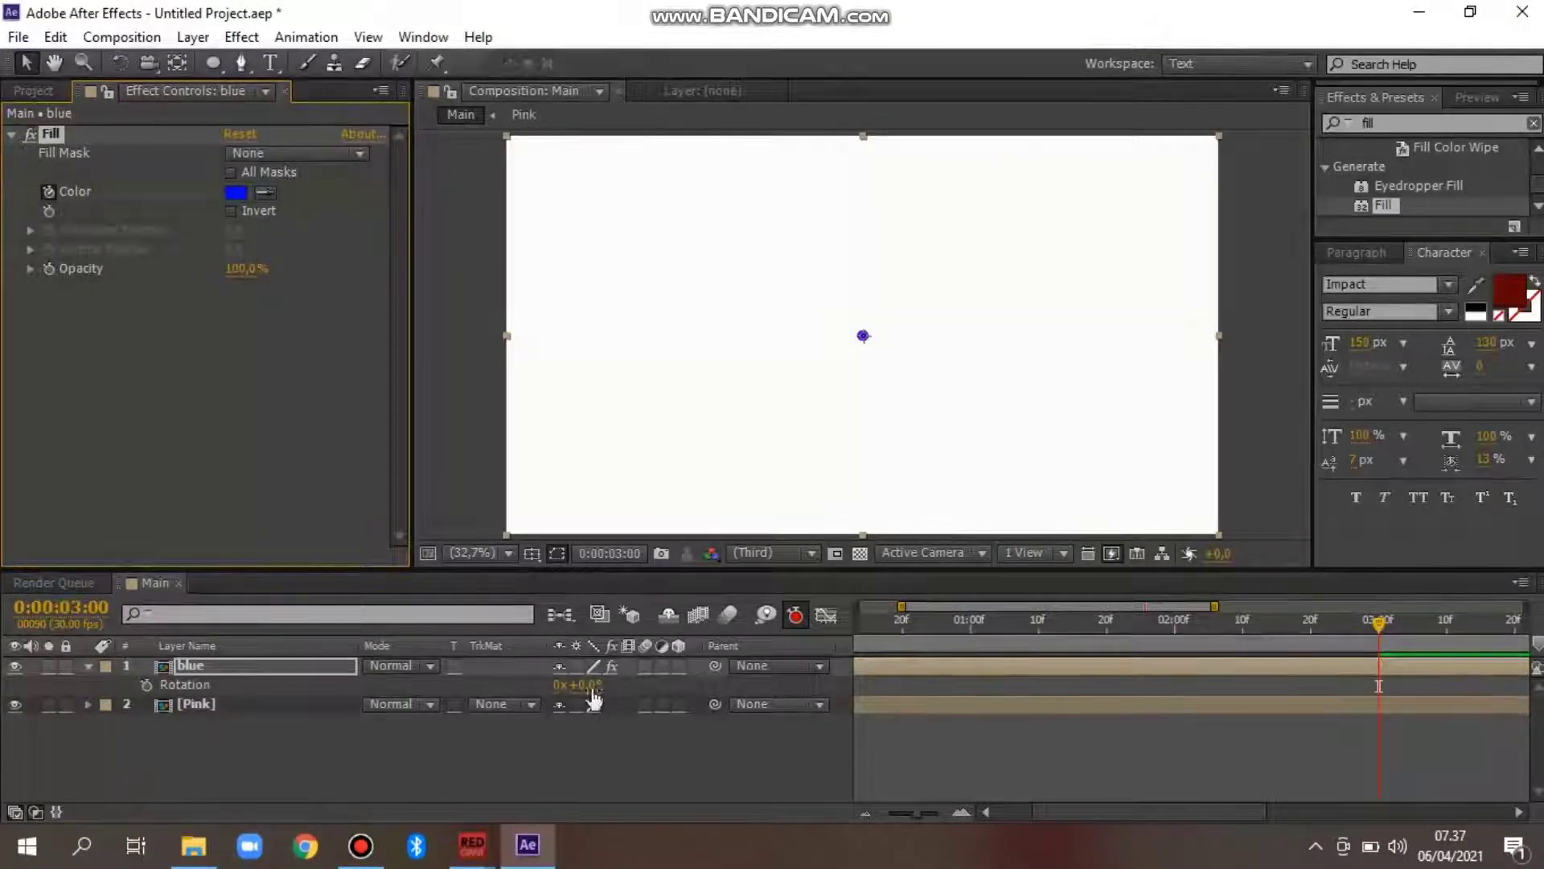
pyautogui.write('180')
pyautogui.press('Return')
pyautogui.click(146, 684)
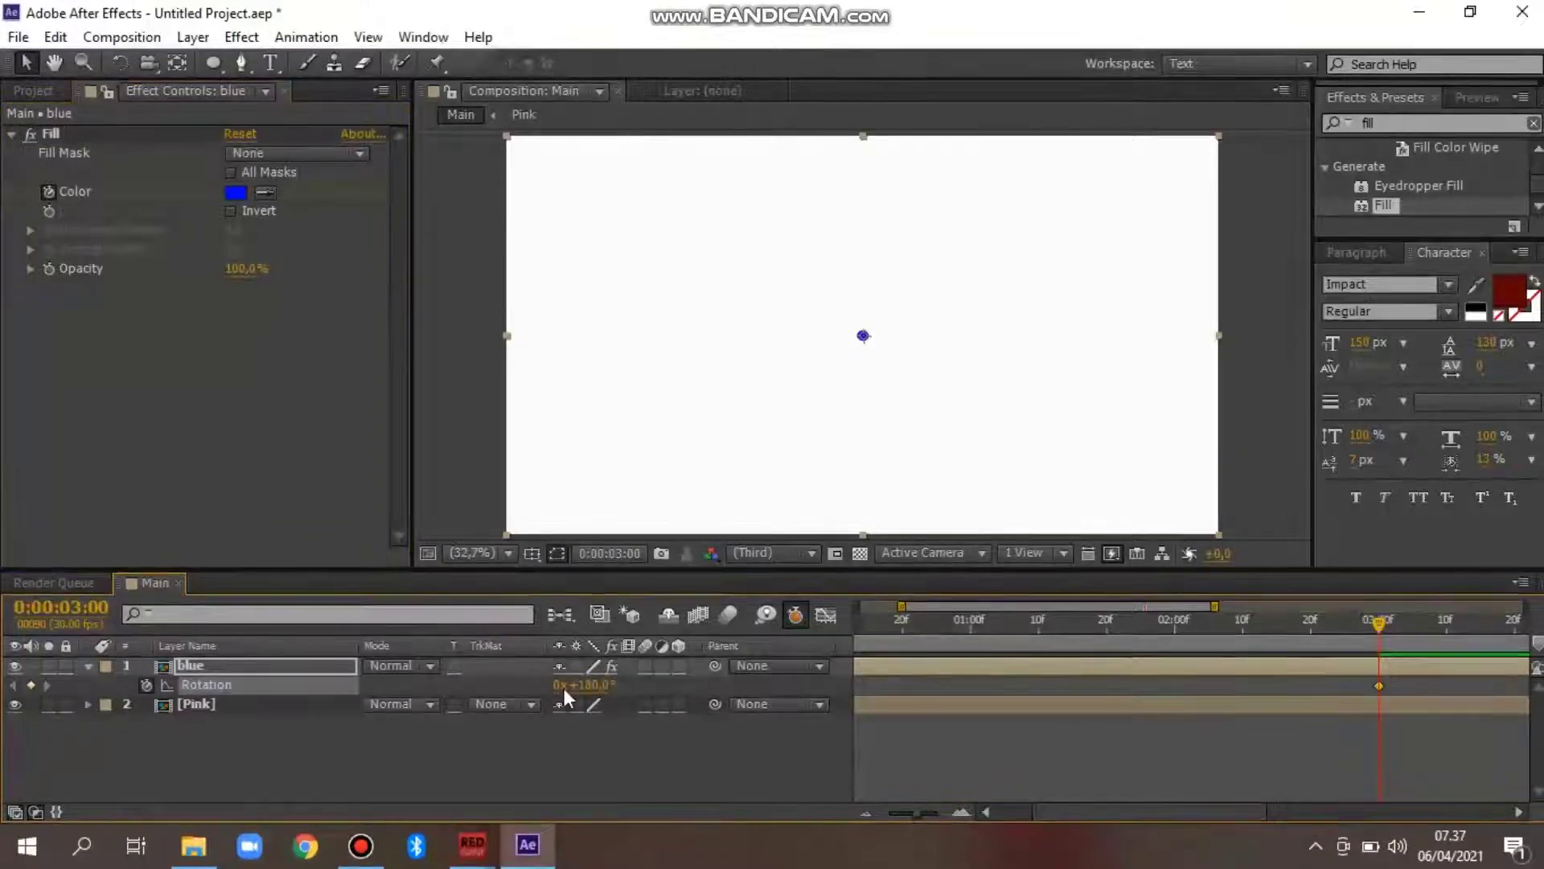
pyautogui.click(146, 685)
pyautogui.click(51, 133)
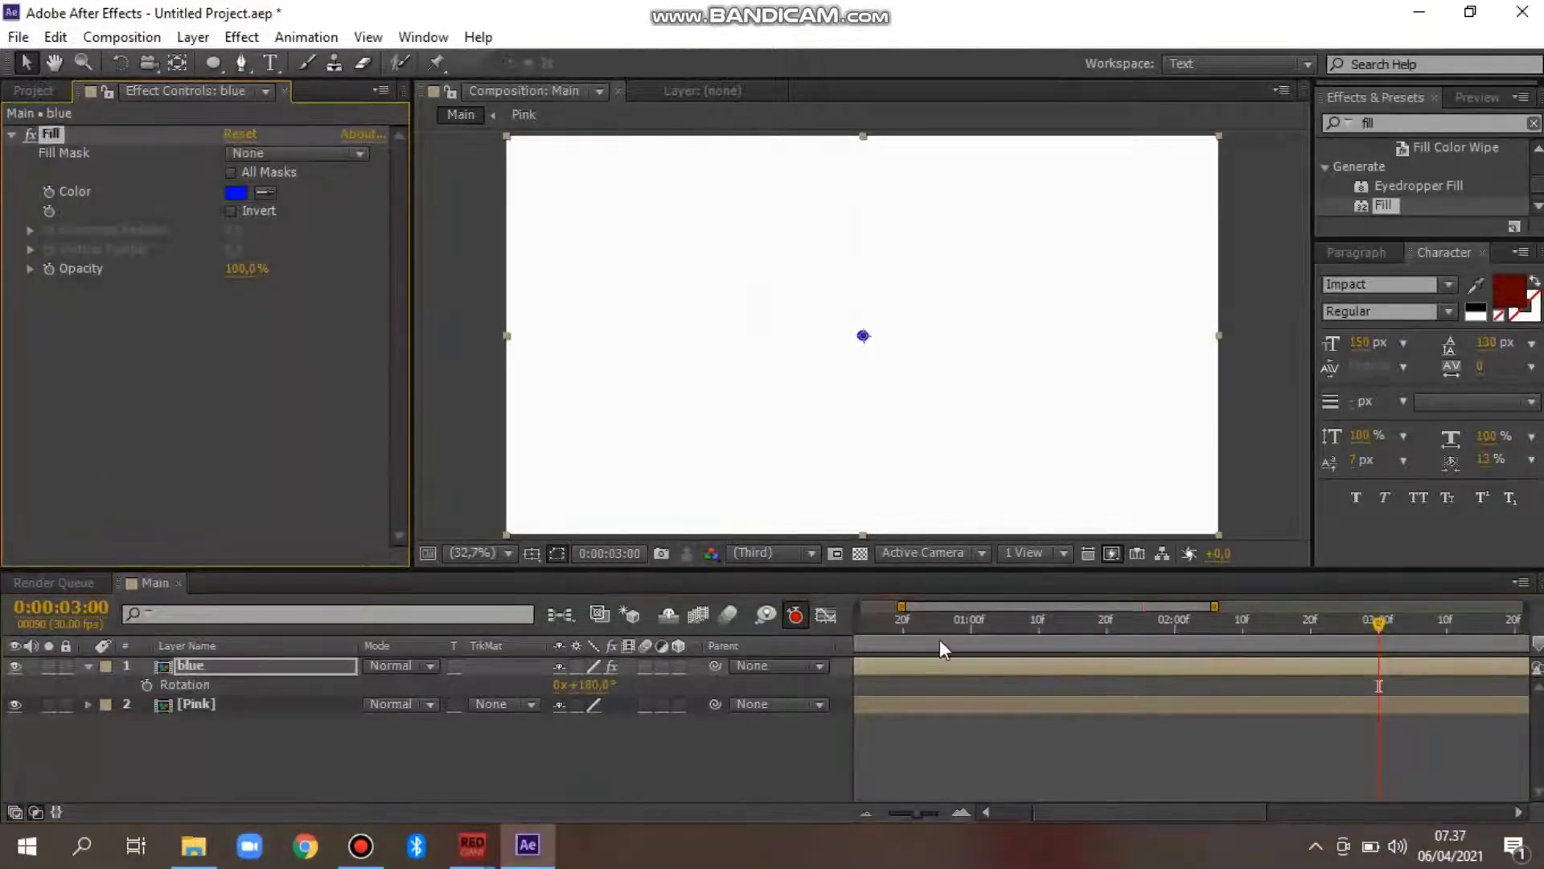
# Play back the Main composition to check the blue and pink lines, and collapse the blue layer
pyautogui.click(270, 585)
pyautogui.press('space')
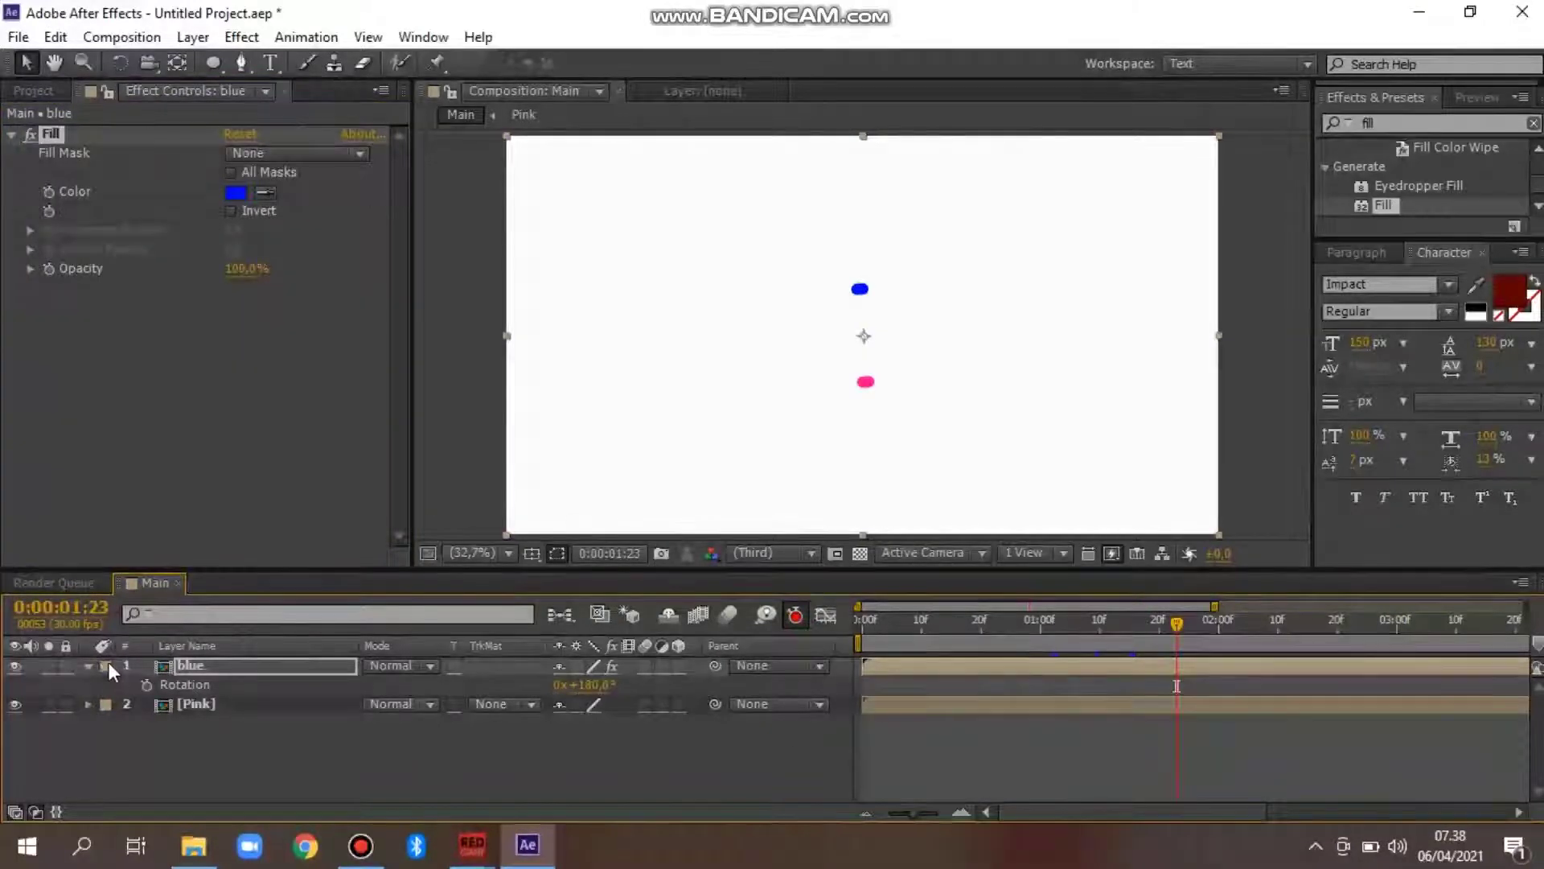
pyautogui.click(89, 666)
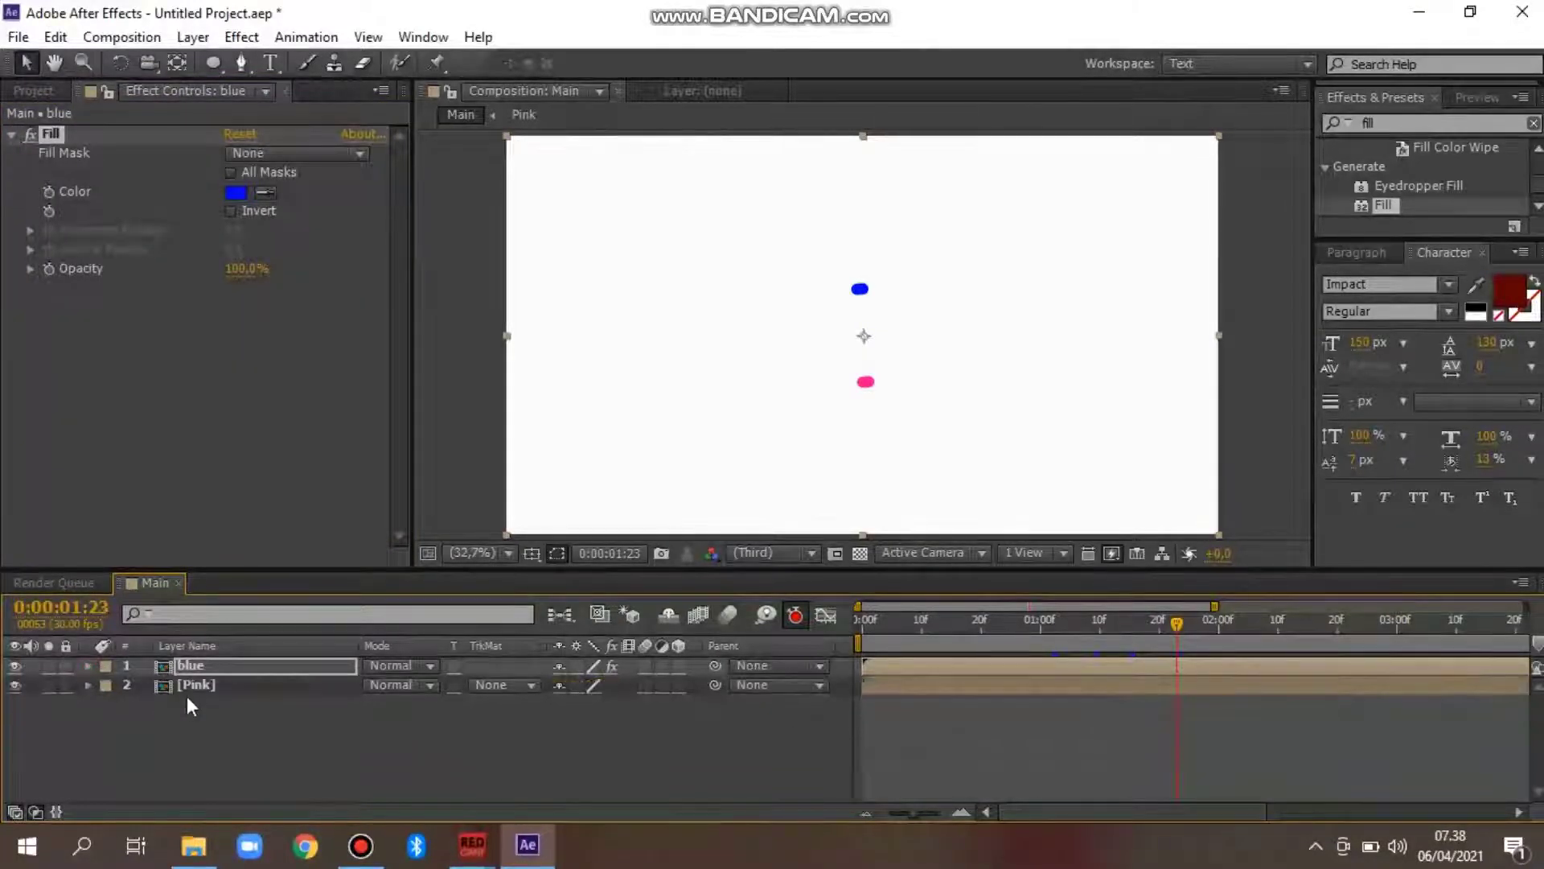
# Open the Pink pre-composition and copy its Pink shape layer
pyautogui.doubleClick(196, 686)
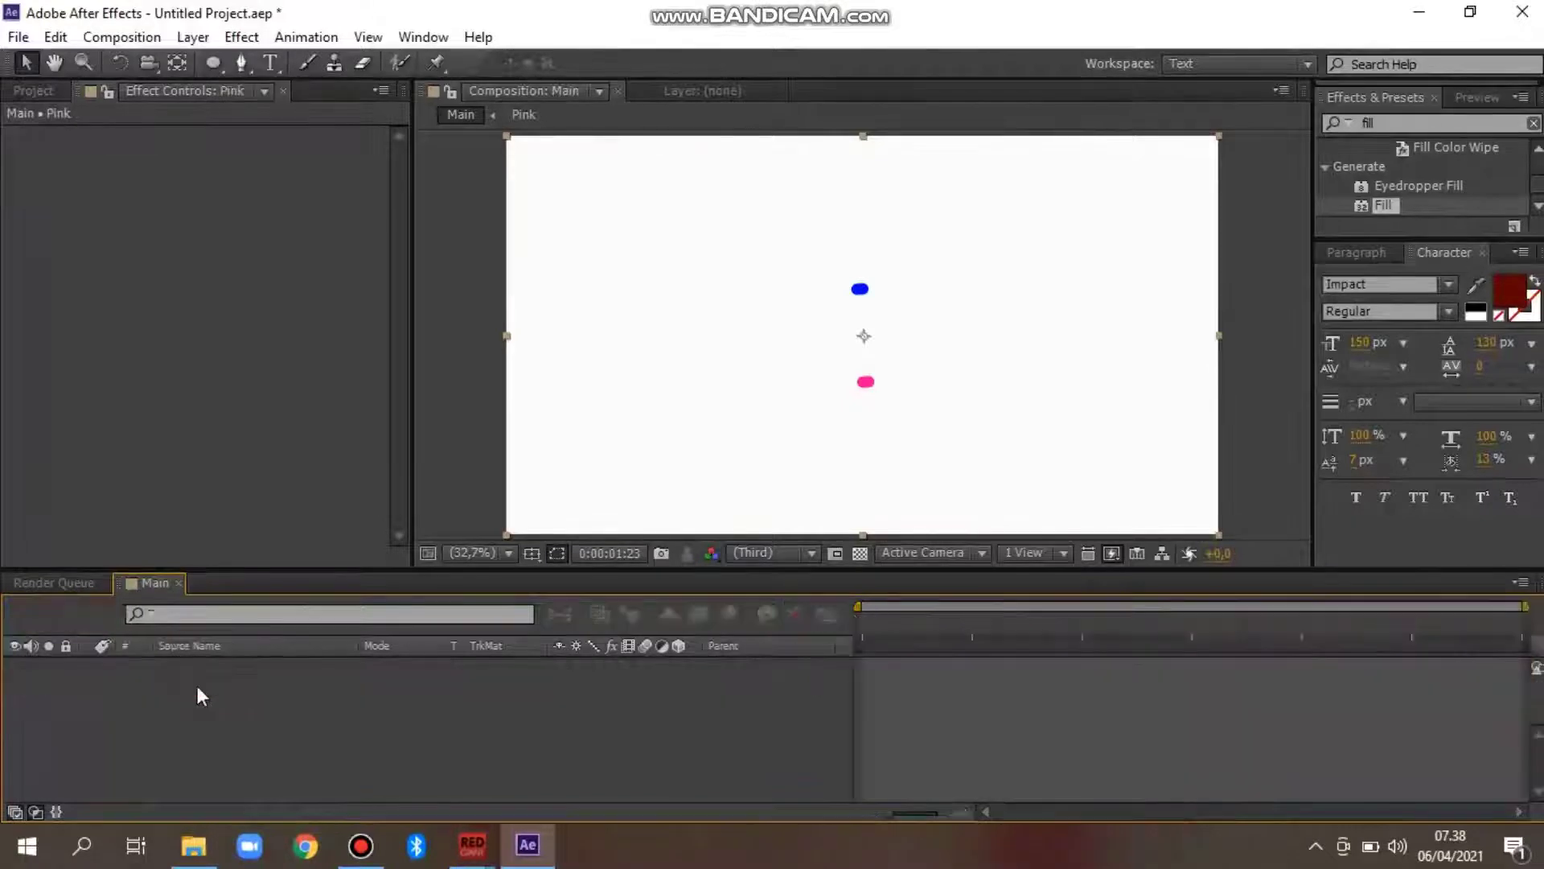
pyautogui.click(209, 663)
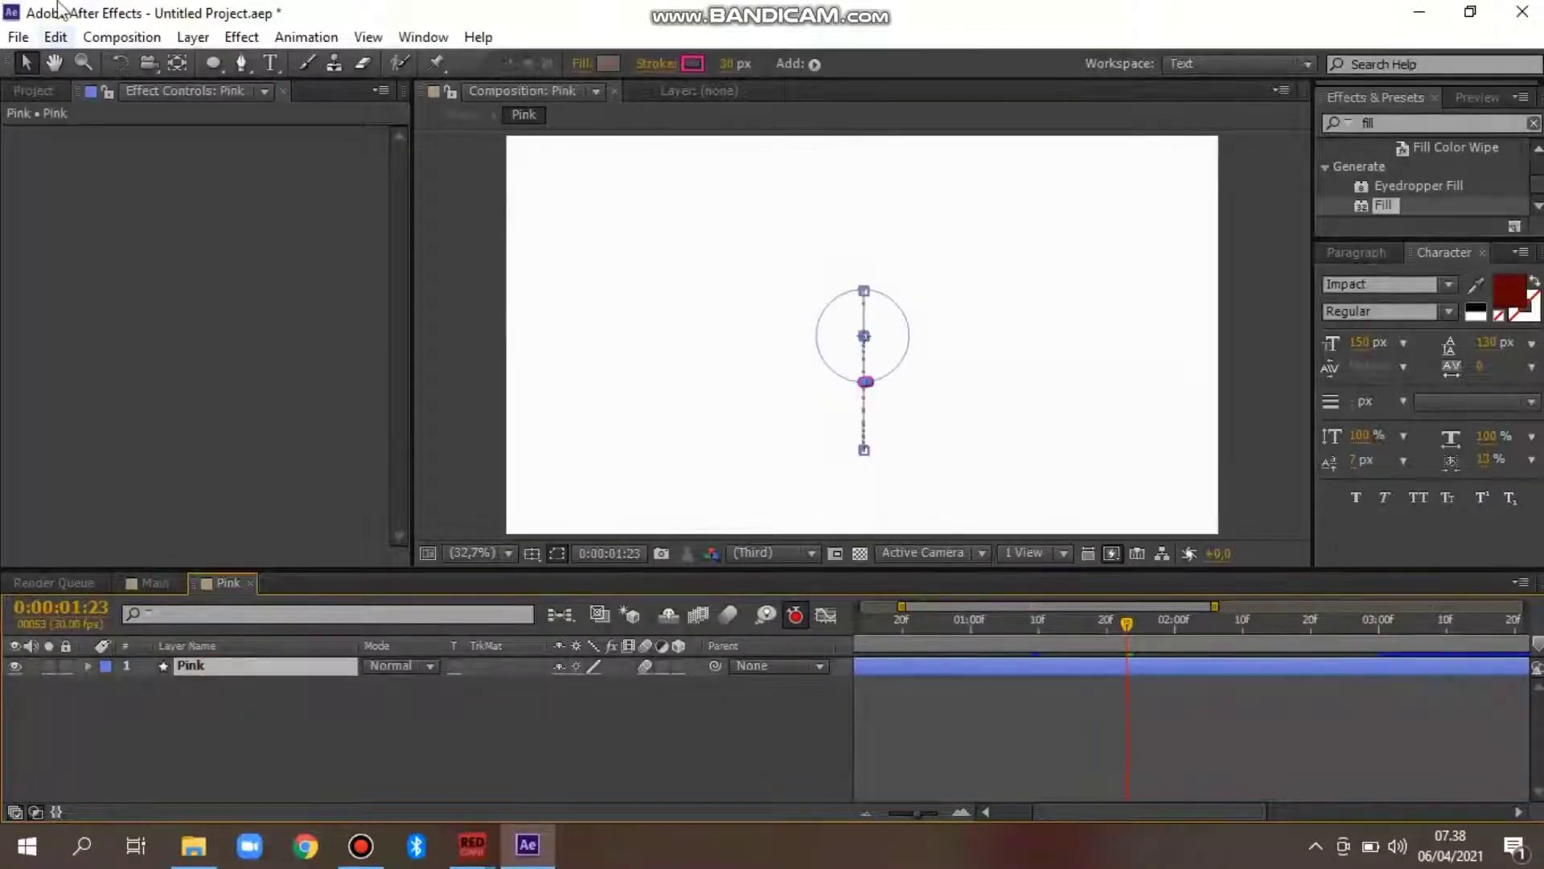
pyautogui.click(56, 38)
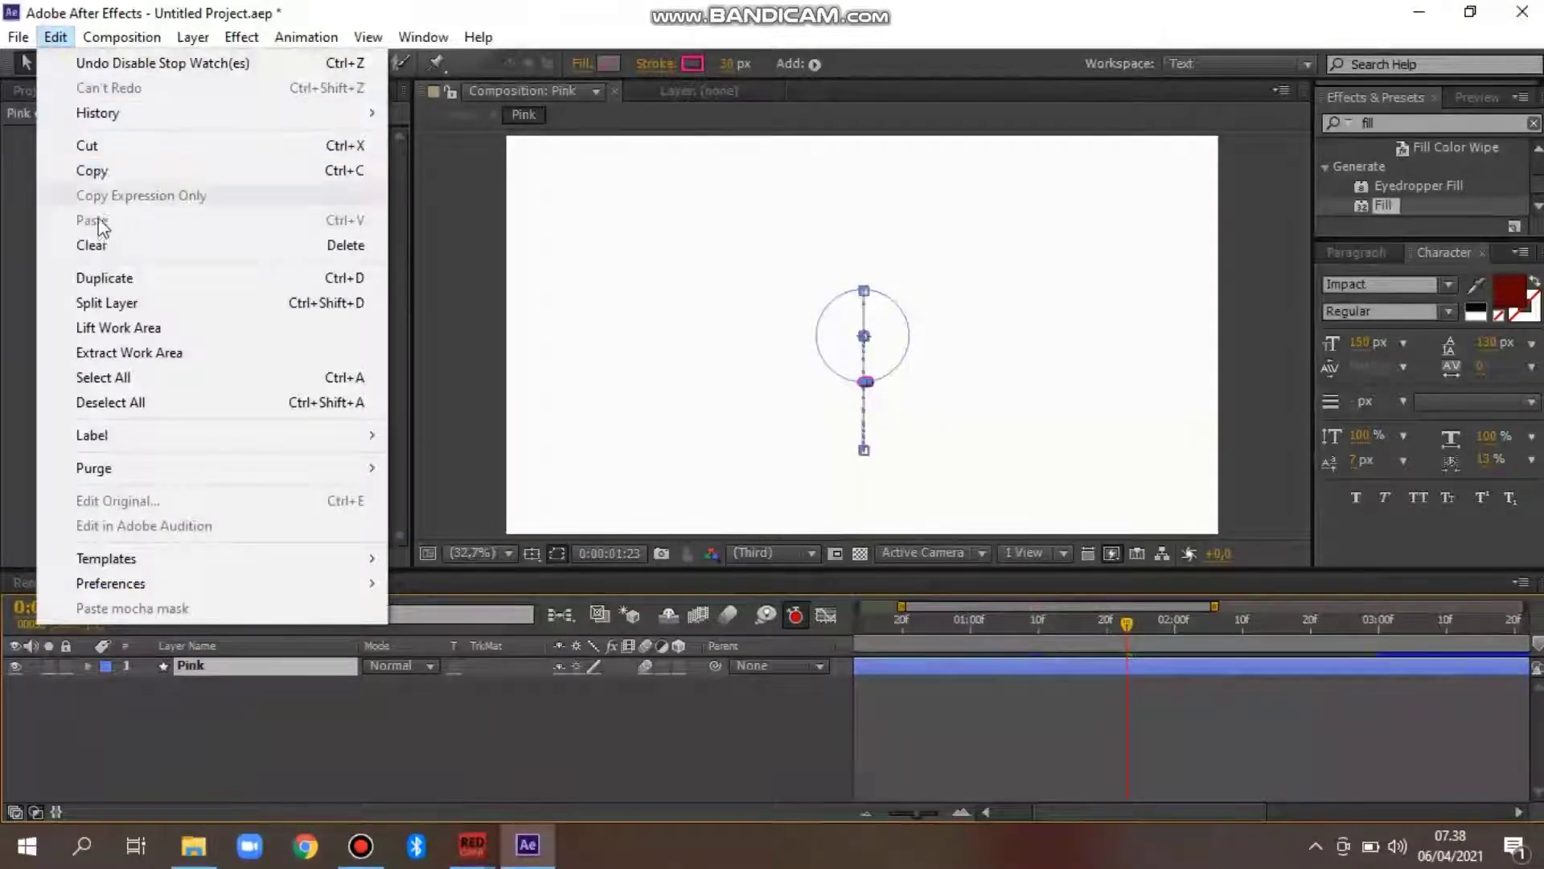
pyautogui.click(98, 170)
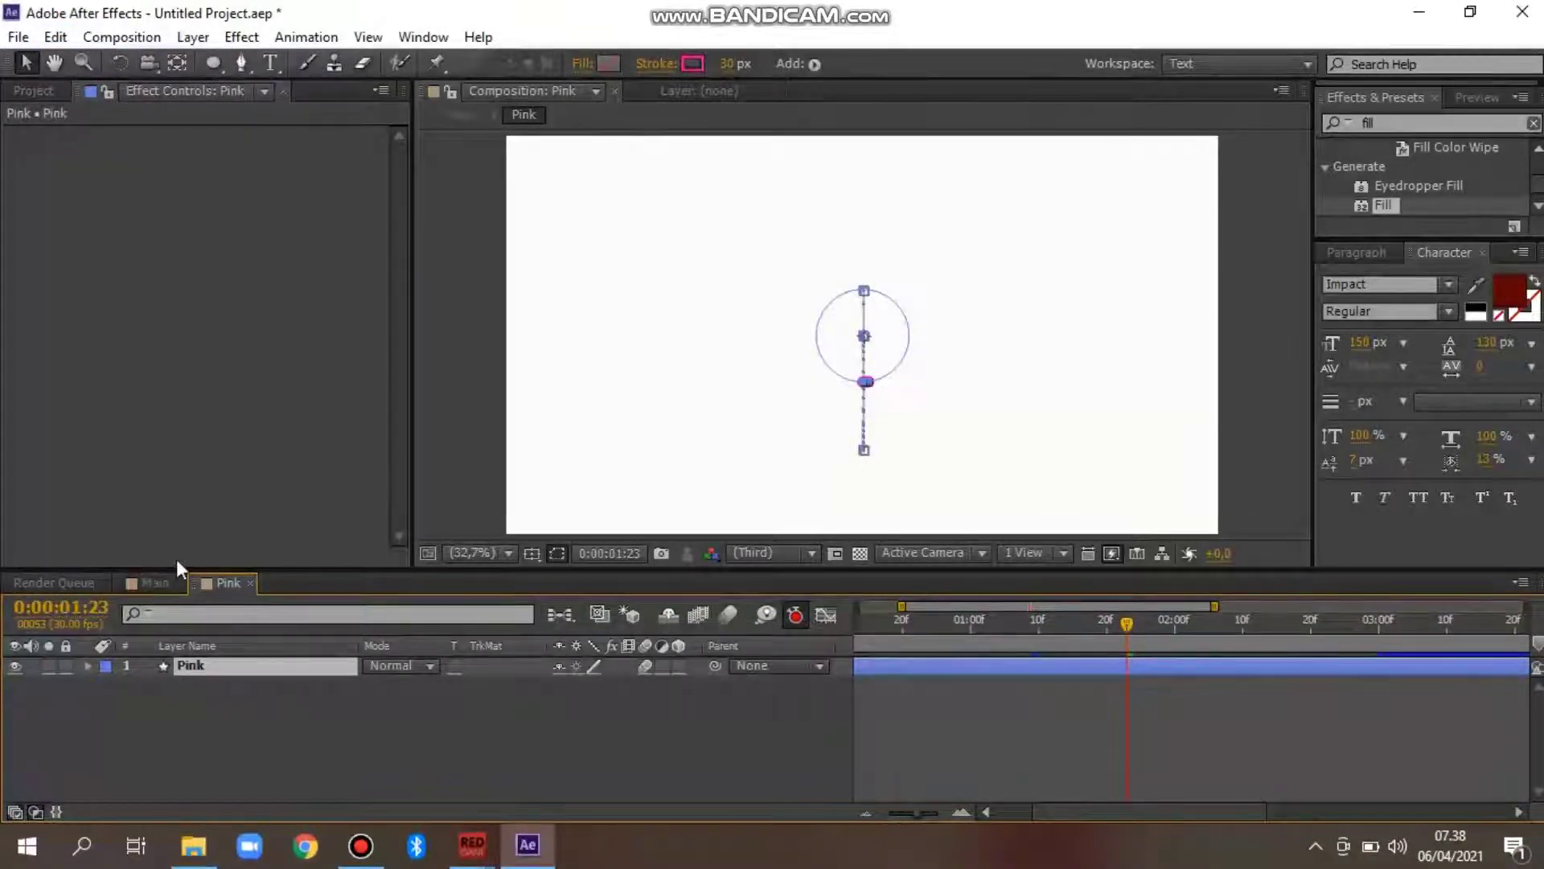
# Paste the copied shape layer into the Main composition and rename it line pink
pyautogui.click(156, 584)
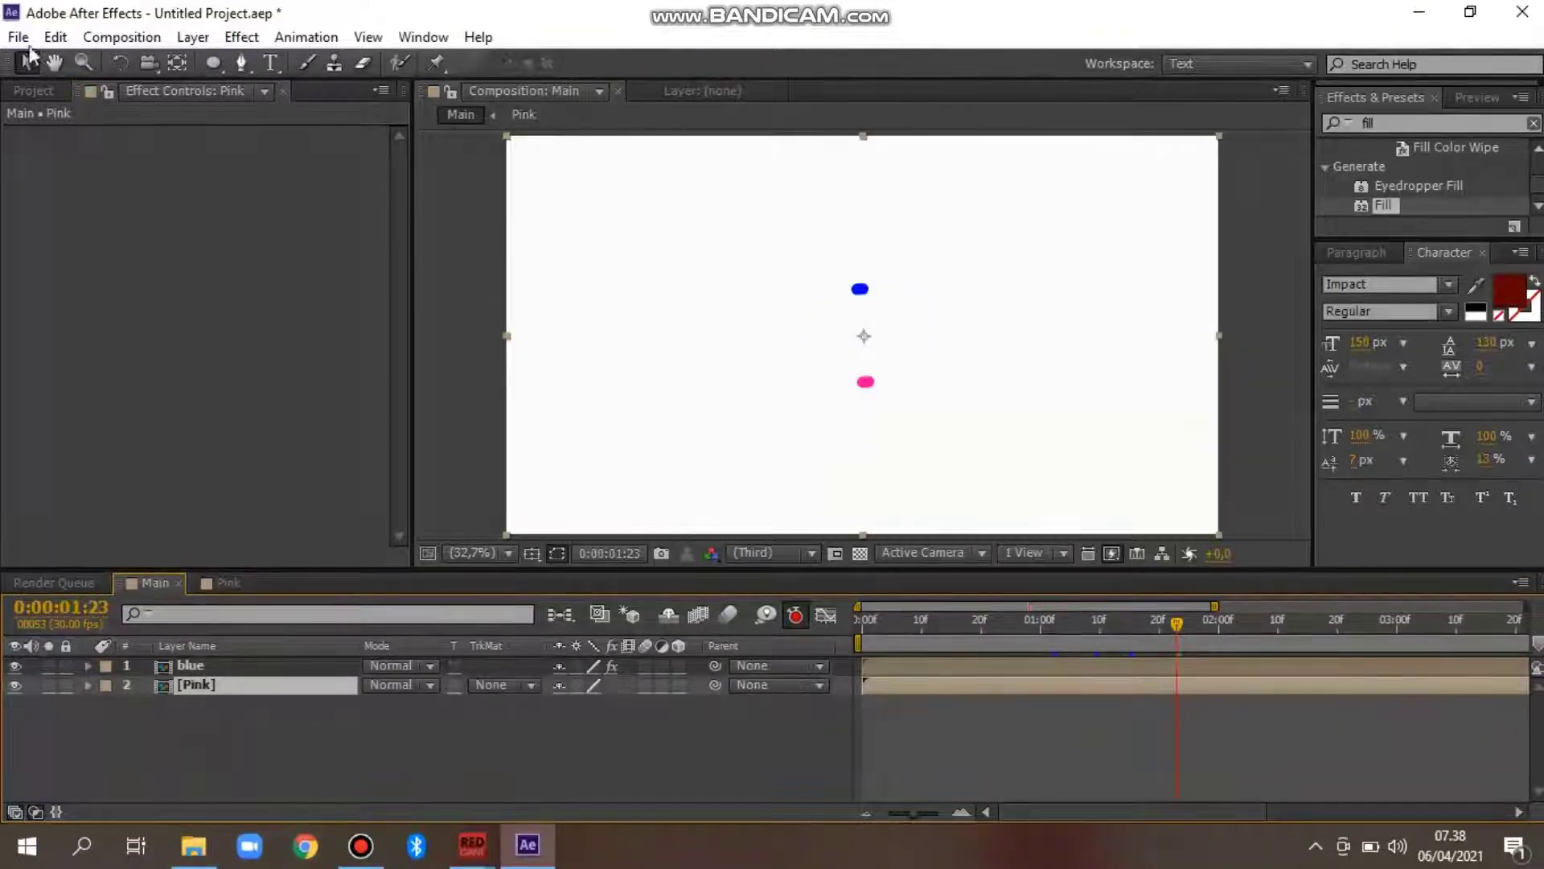
pyautogui.click(204, 727)
pyautogui.click(55, 37)
pyautogui.click(103, 221)
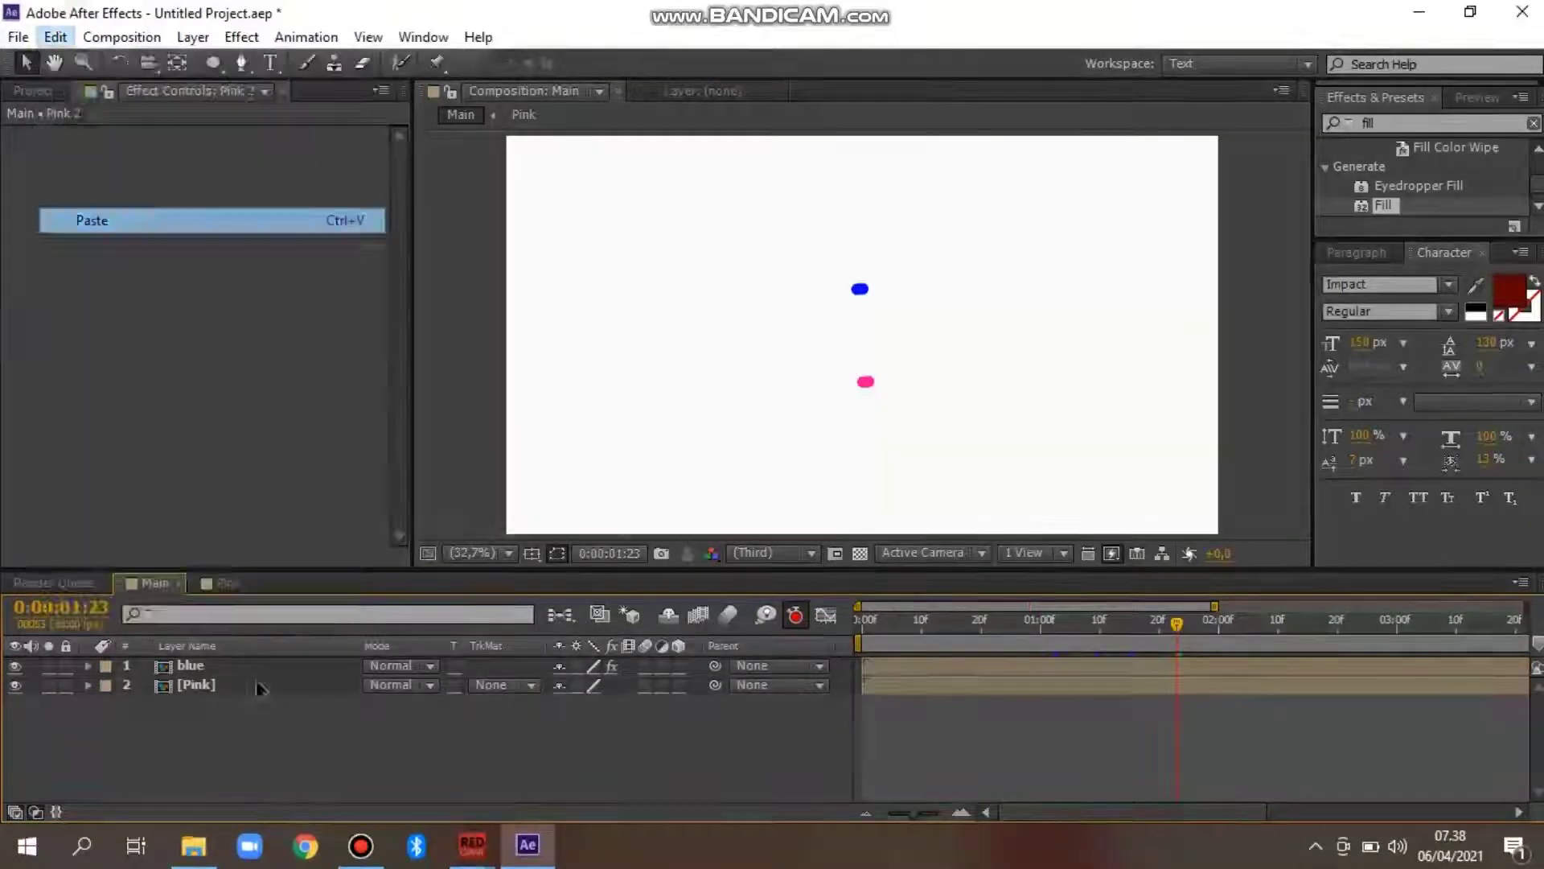
pyautogui.press('Return')
pyautogui.write('line')
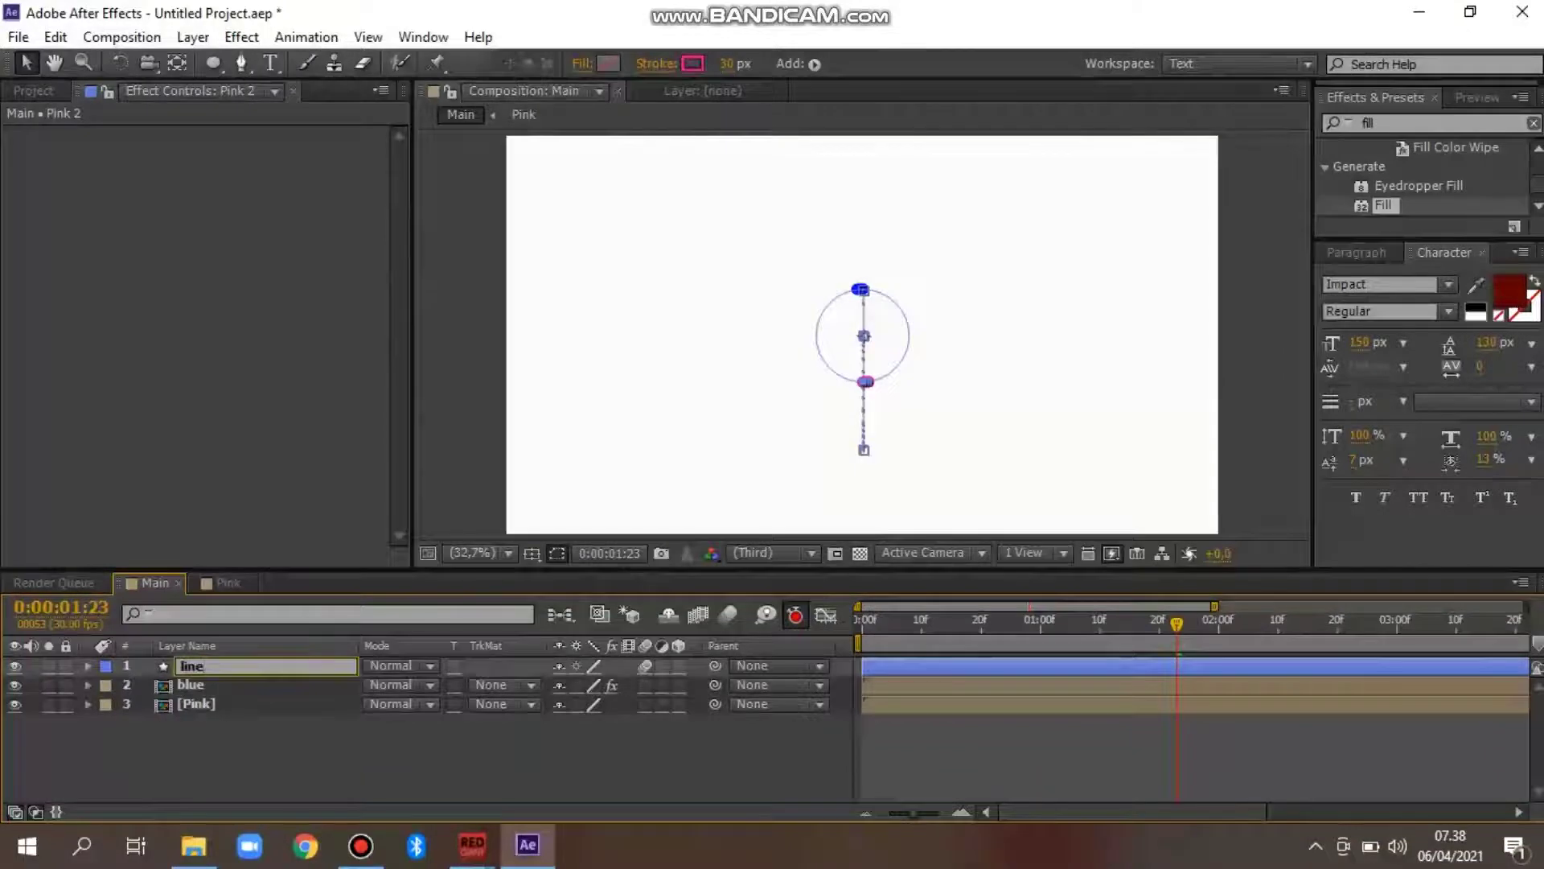
pyautogui.write(' pink')
pyautogui.press('Return')
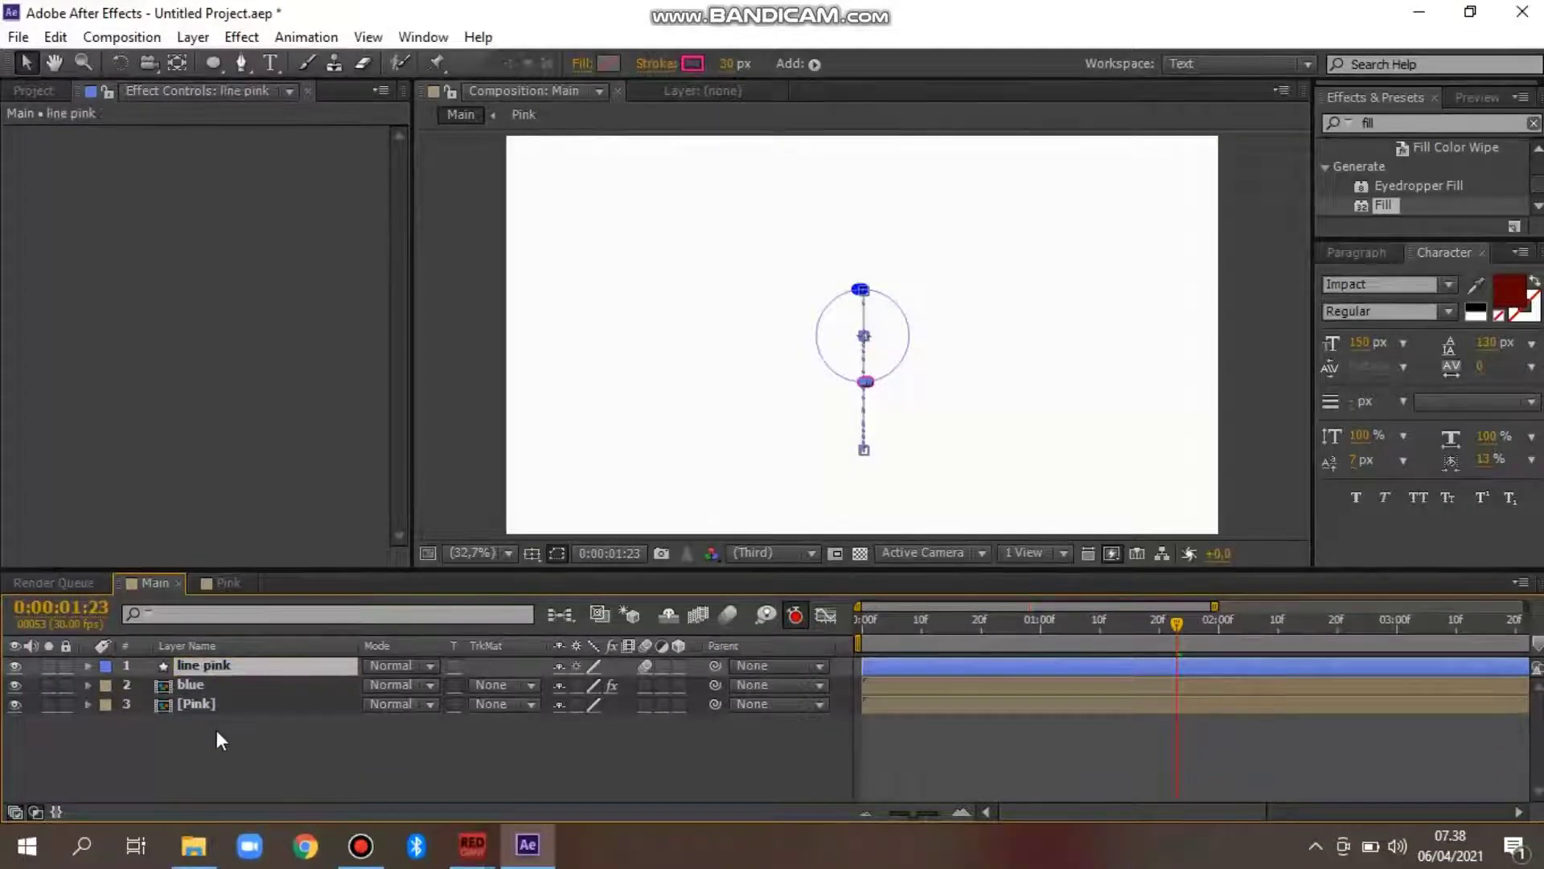
# Change the line pink layer's stroke to white with a 10 px width and check it at 0:00:01:00
pyautogui.click(692, 64)
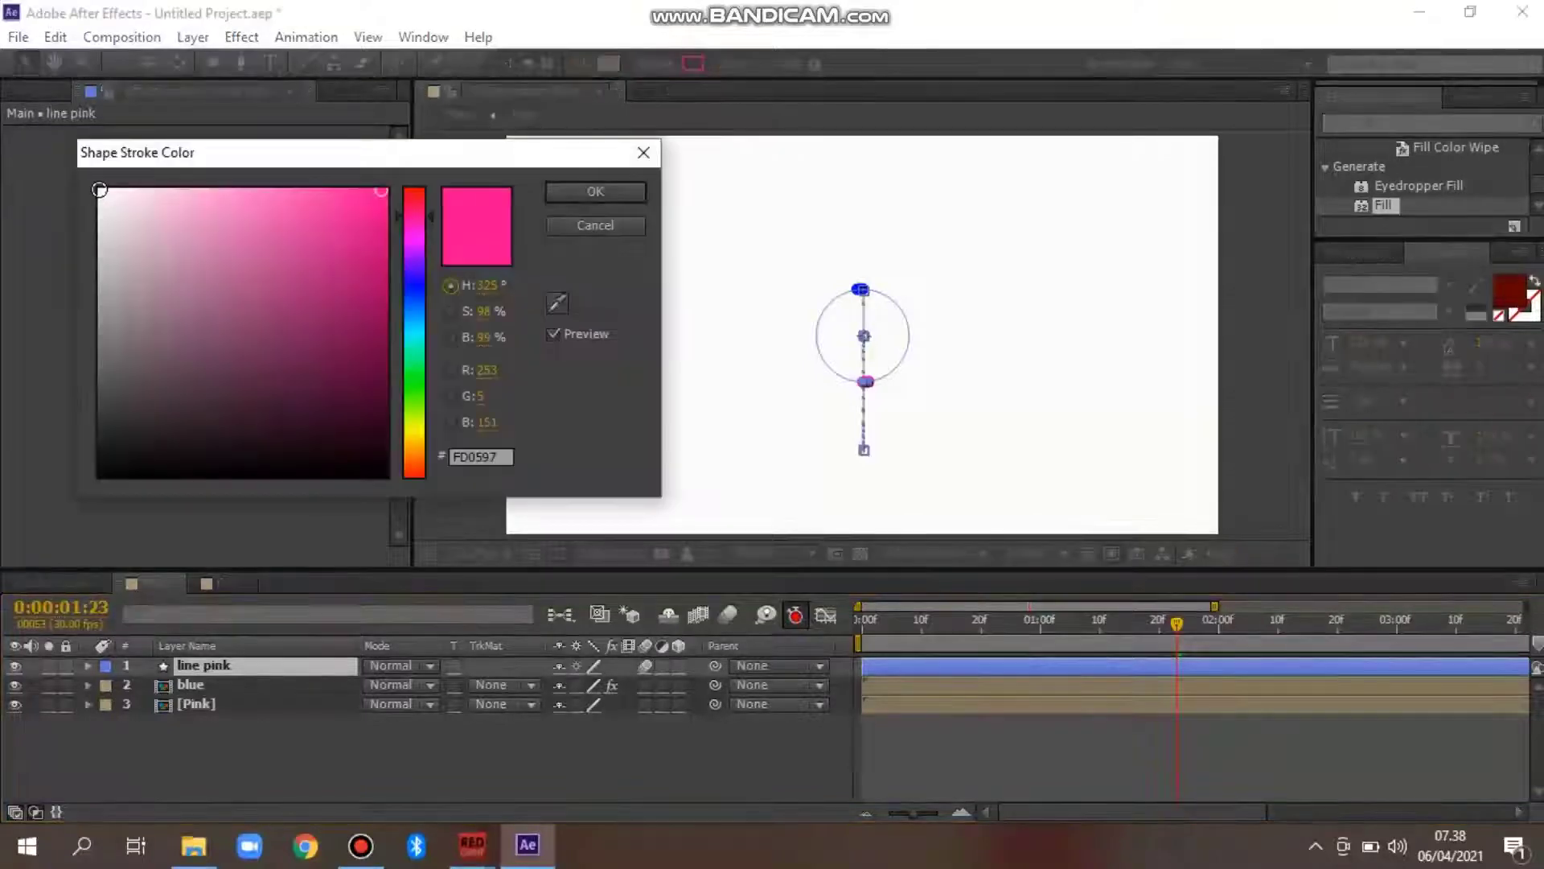
pyautogui.click(581, 186)
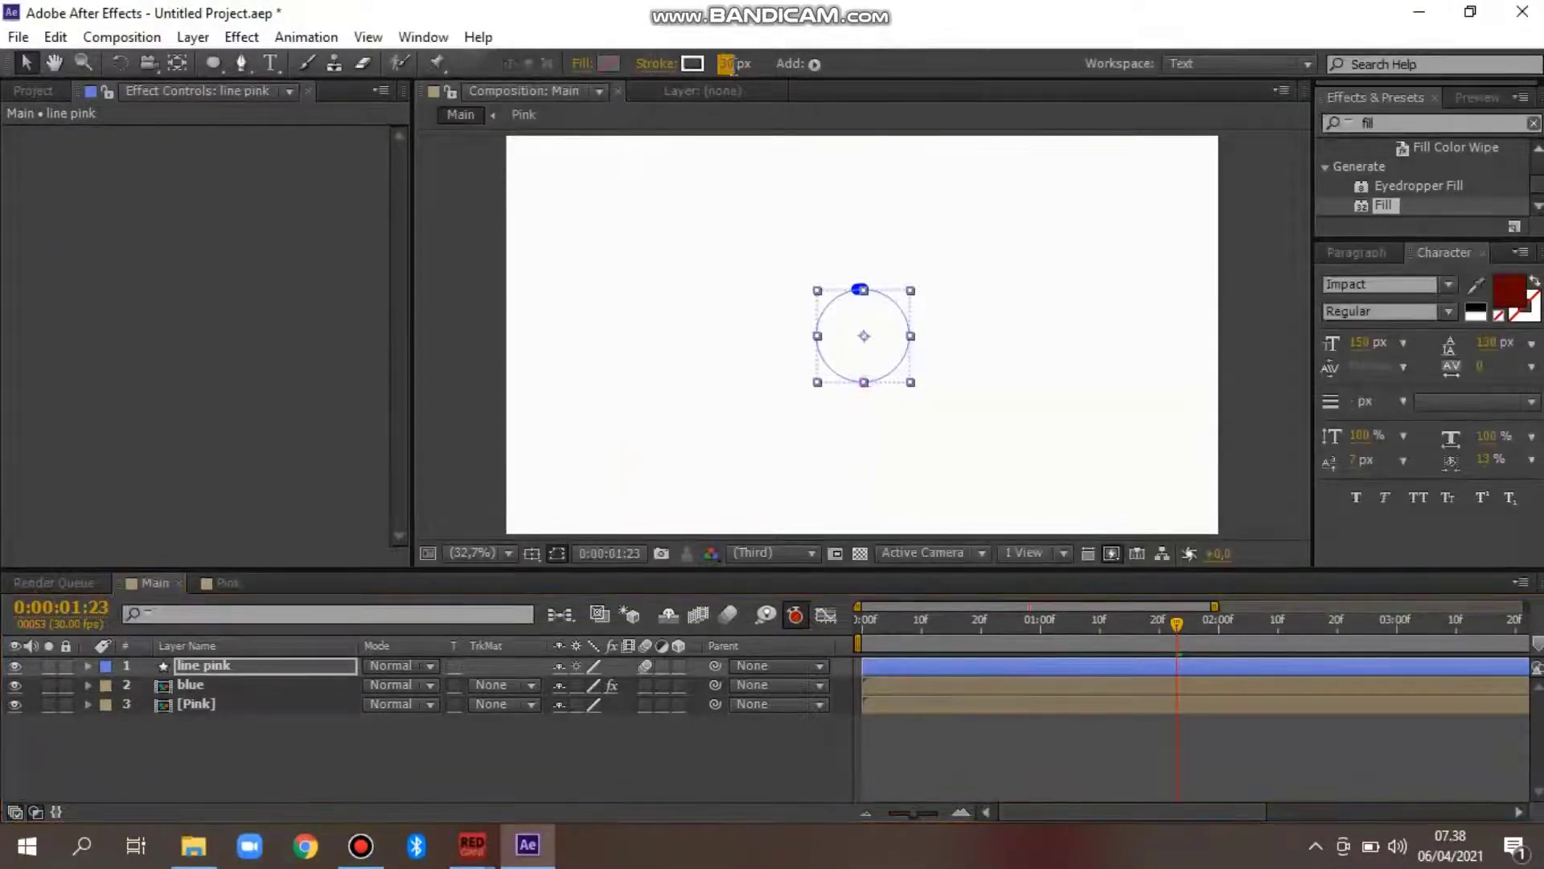
pyautogui.click(729, 68)
pyautogui.write('10')
pyautogui.click(1040, 625)
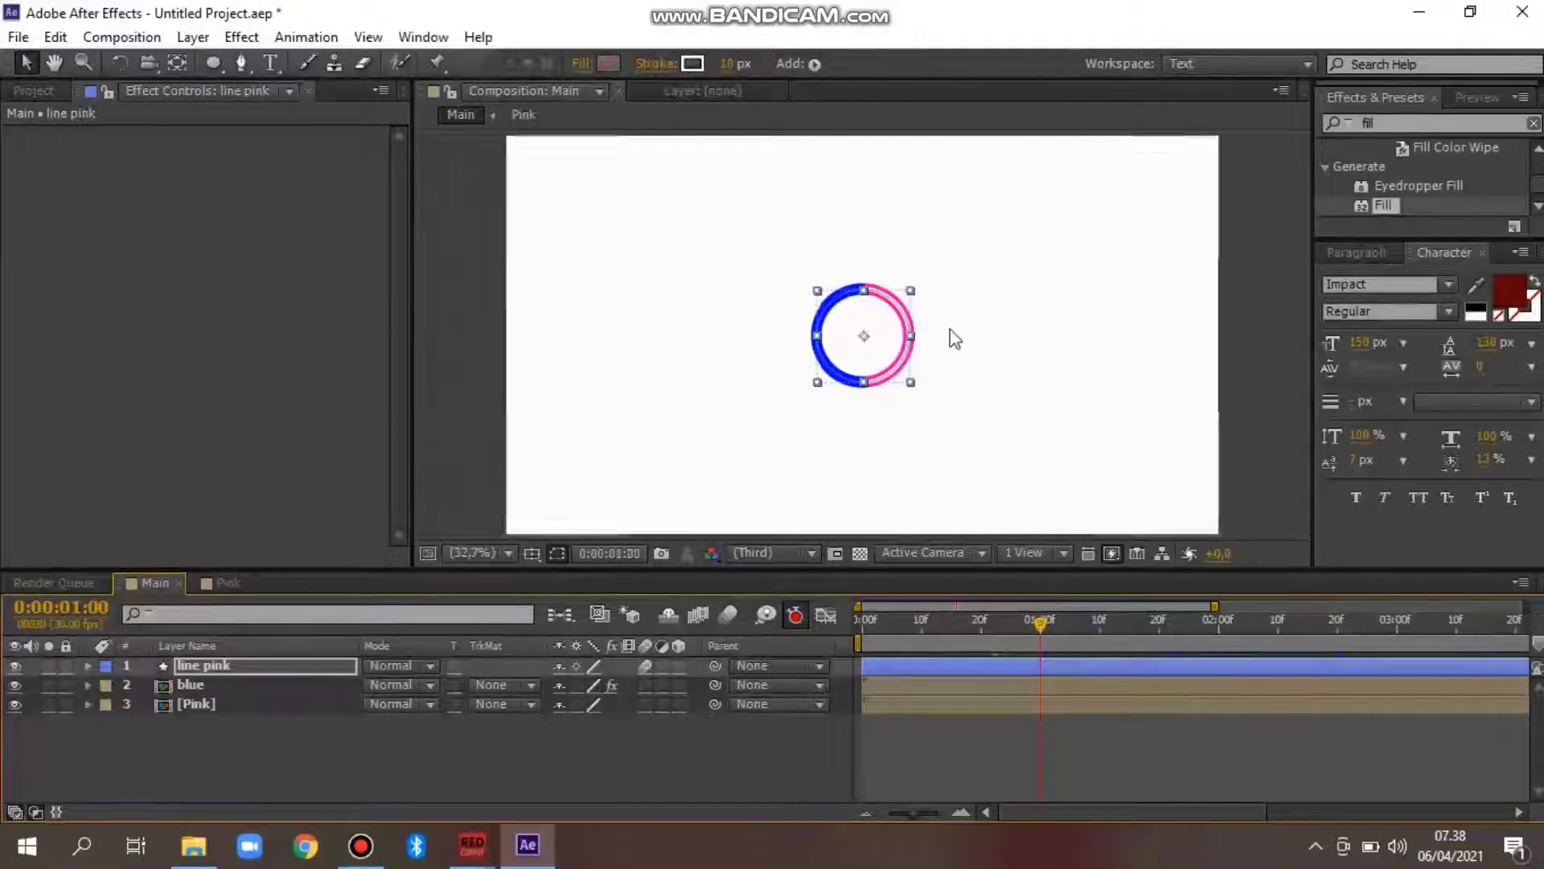
pyautogui.scroll(1, 952, 335)
pyautogui.scroll(5, 952, 338)
pyautogui.scroll(-2, 951, 338)
pyautogui.click(942, 350)
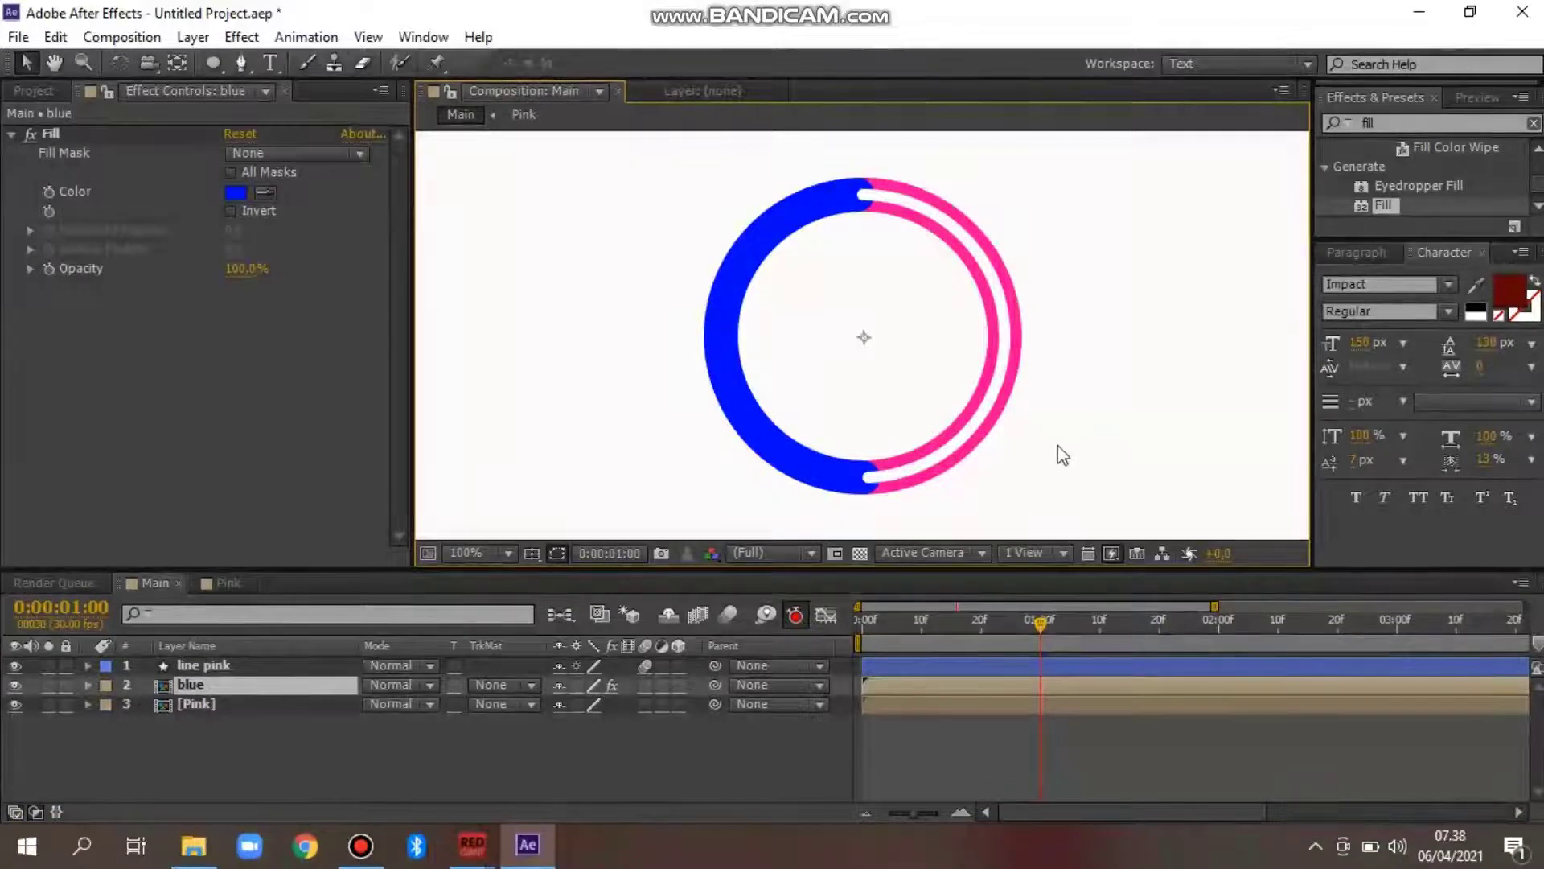
# Duplicate the line pink layer and rename the copy line blue
pyautogui.click(236, 665)
pyautogui.hotkey('ctrl', 'd')
pyautogui.press('Return')
pyautogui.write('line blue')
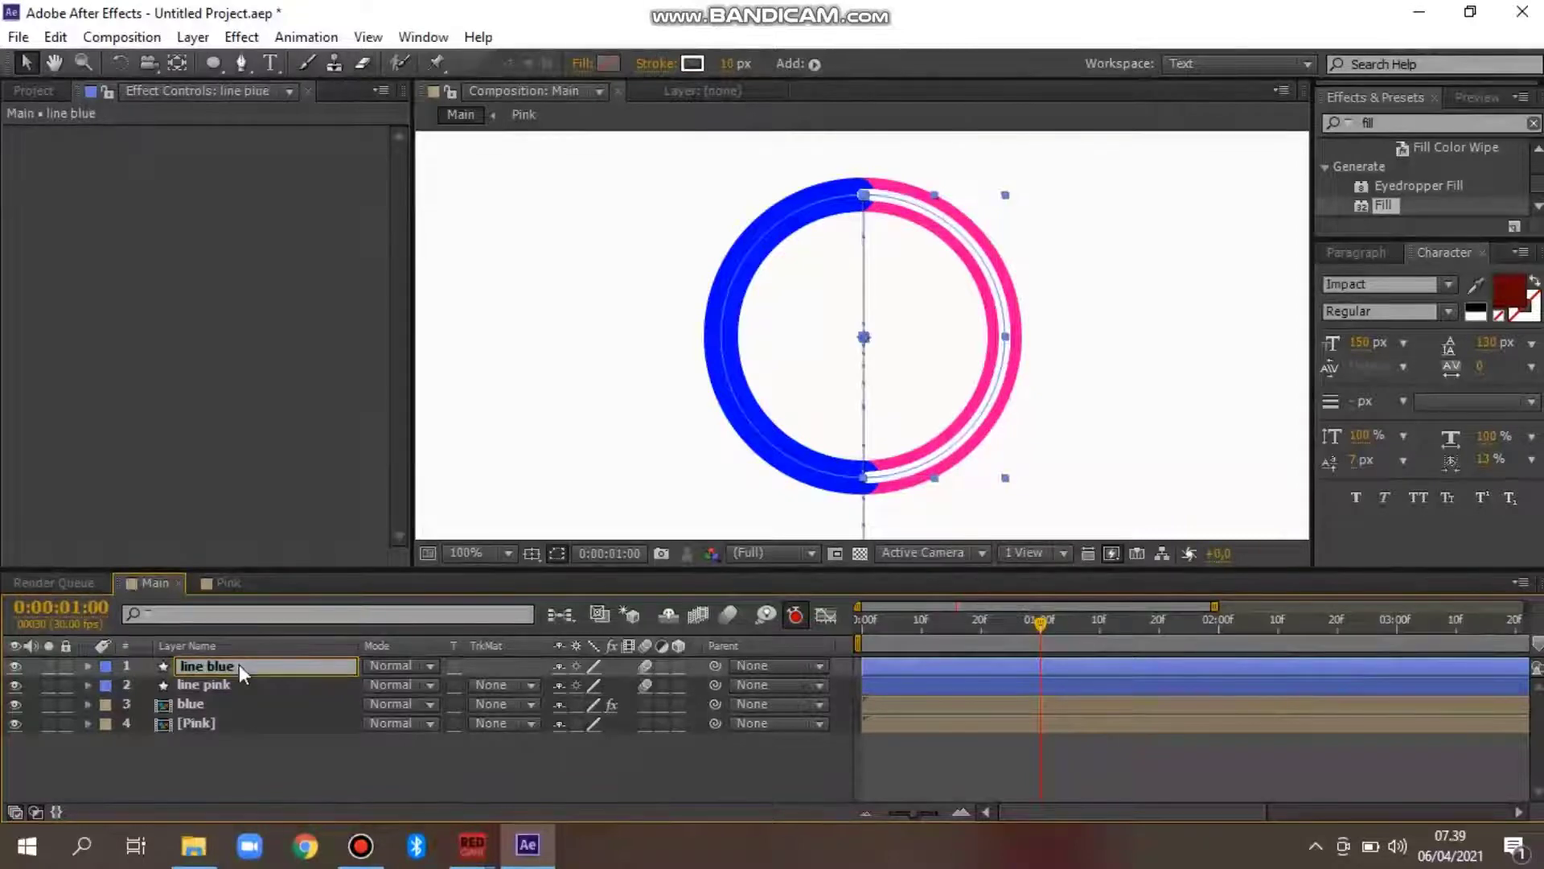
pyautogui.press('Return')
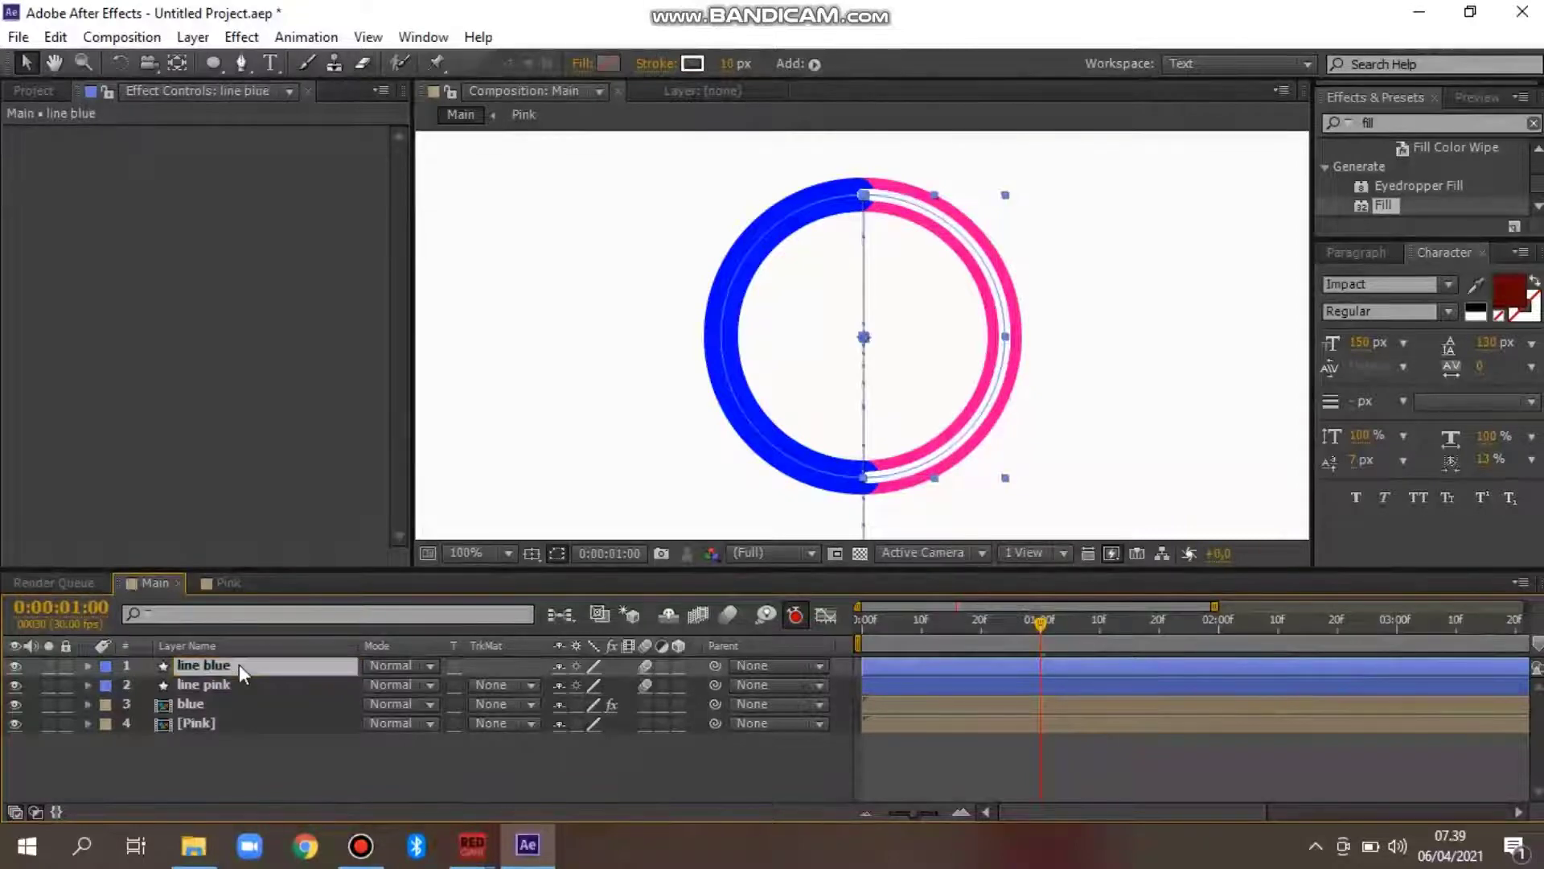
# Set the line blue layer's Rotation to 180° without keeping a keyframe, and collapse the layer
pyautogui.press('r')
pyautogui.click(585, 684)
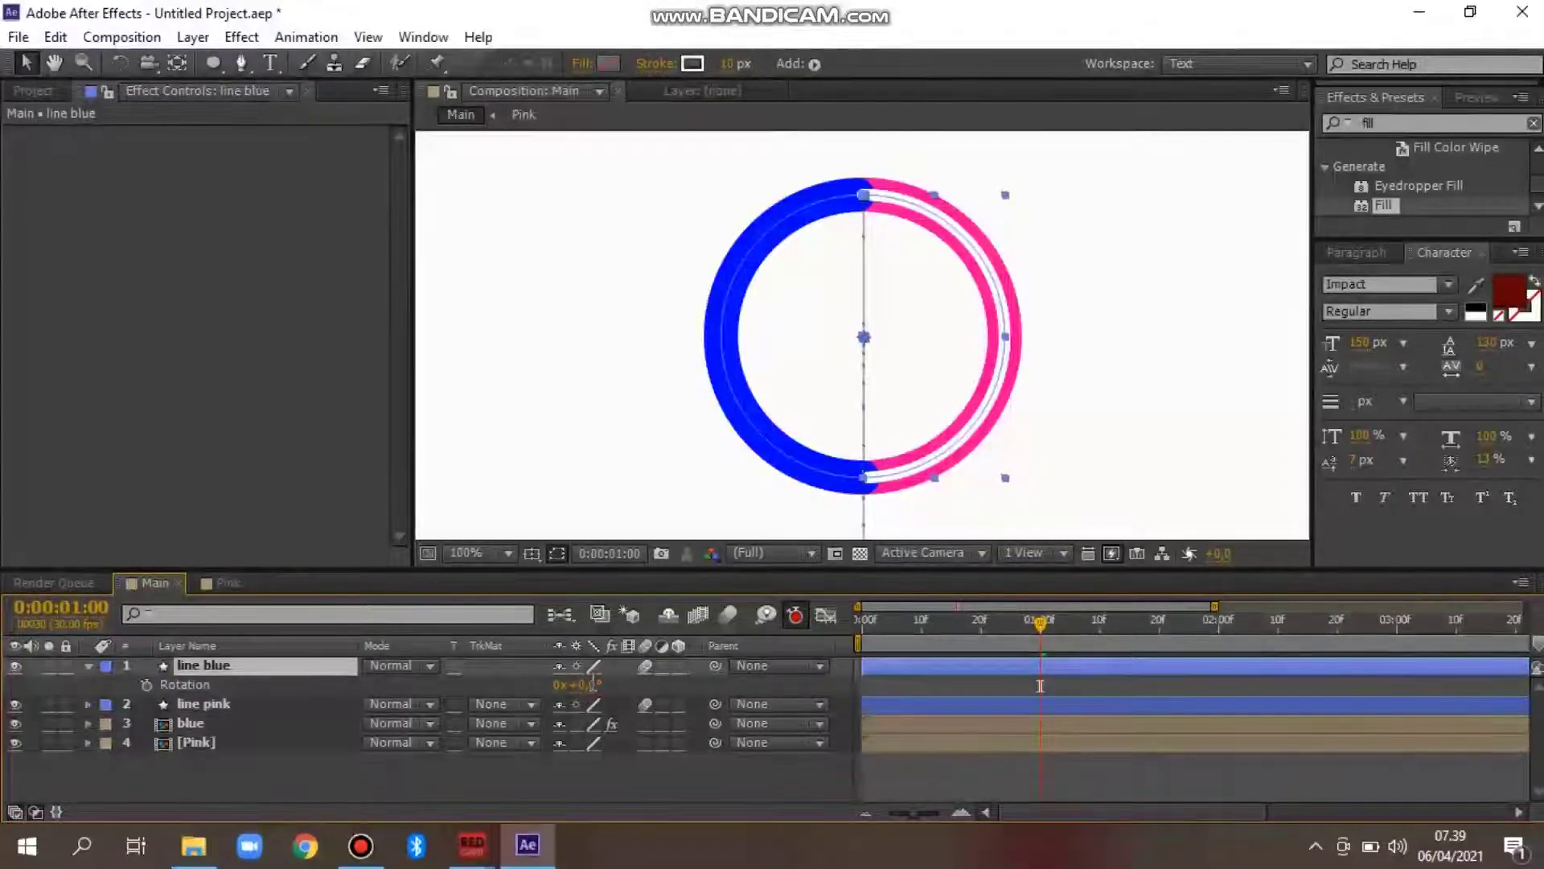
pyautogui.write('180')
pyautogui.press('Return')
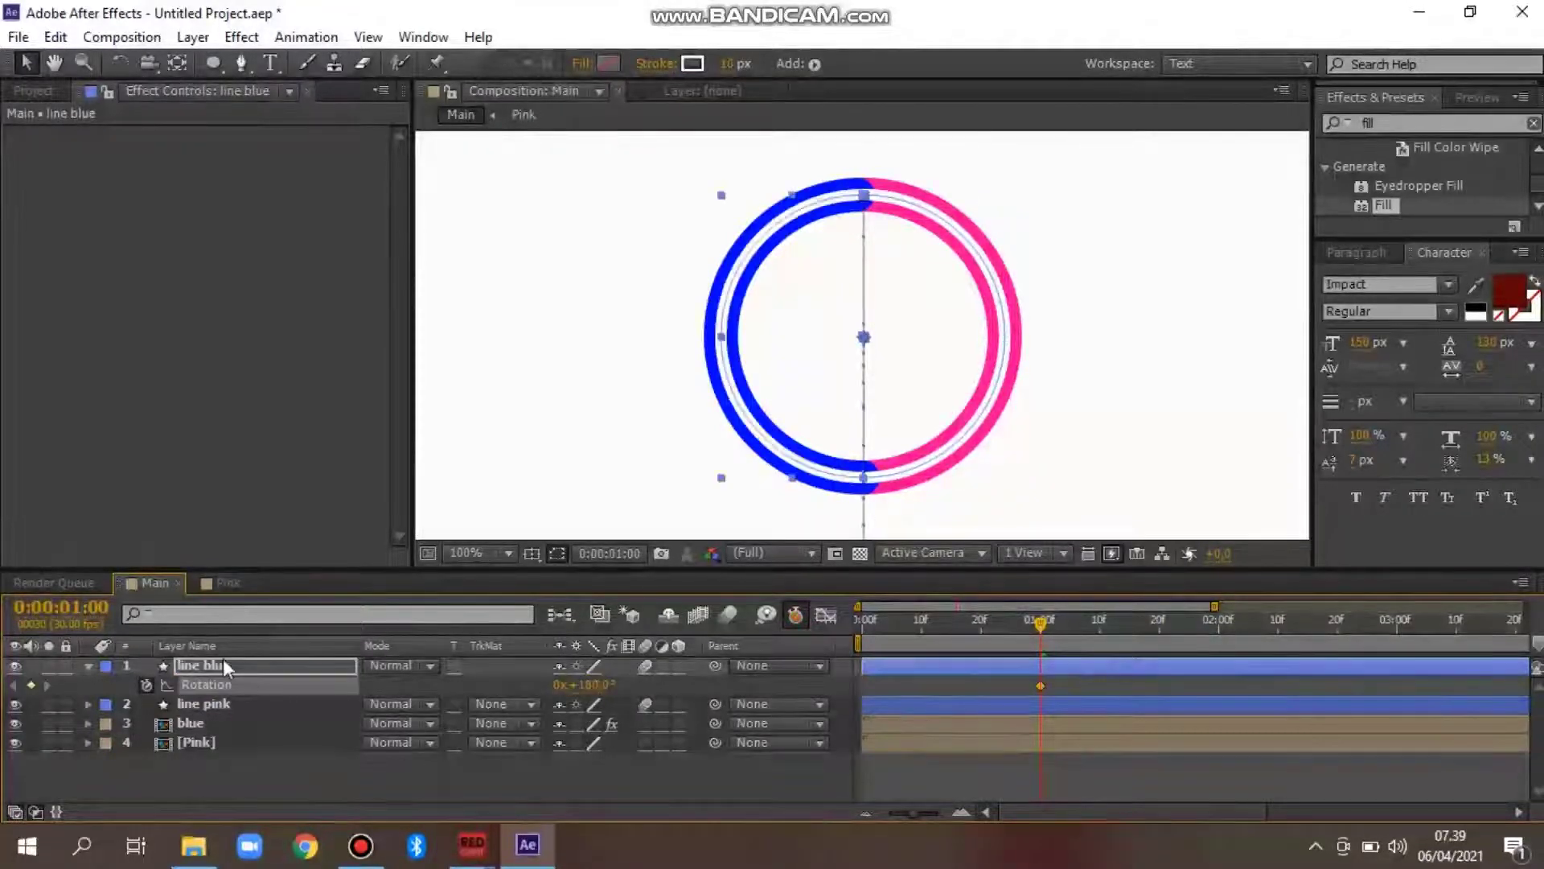
pyautogui.press('r')
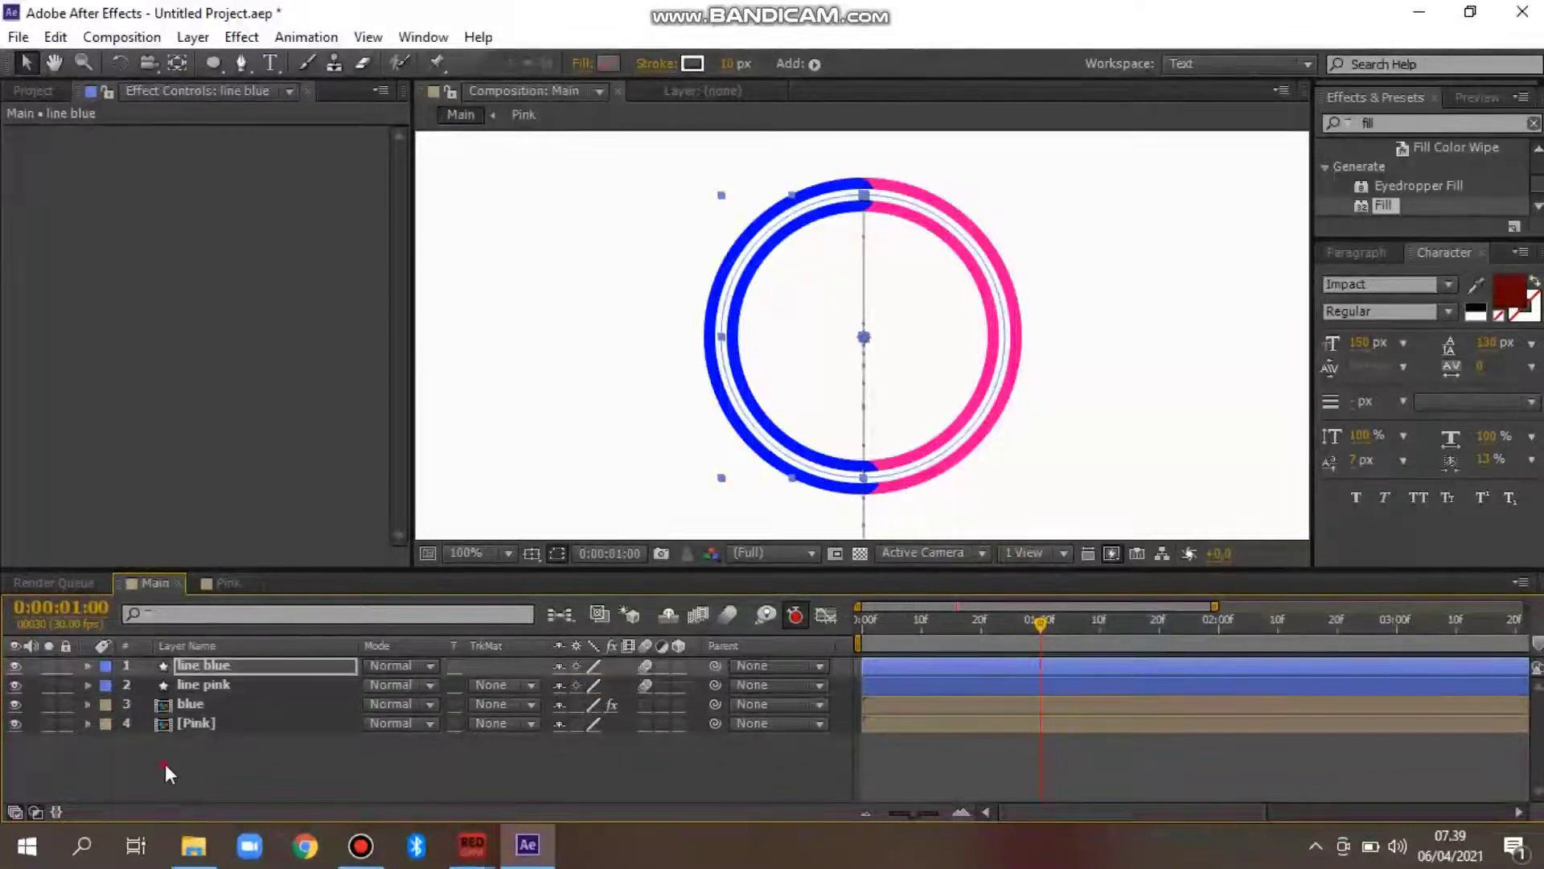
pyautogui.click(165, 764)
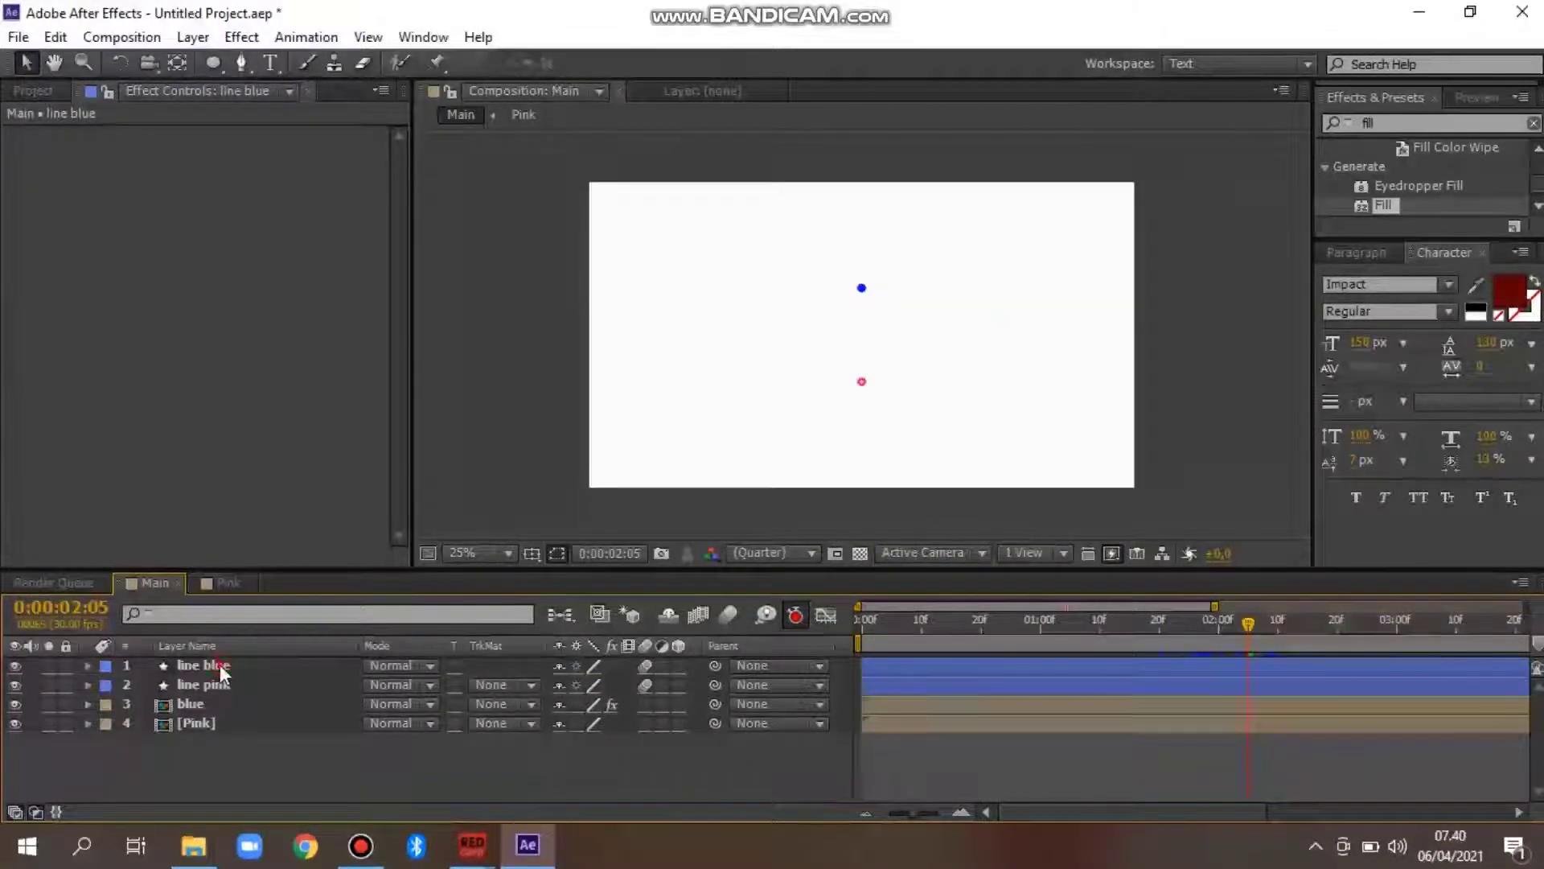
# Split the line blue and line pink layers at 0:00:02:05, keeping only the parts before that time
pyautogui.click(220, 664)
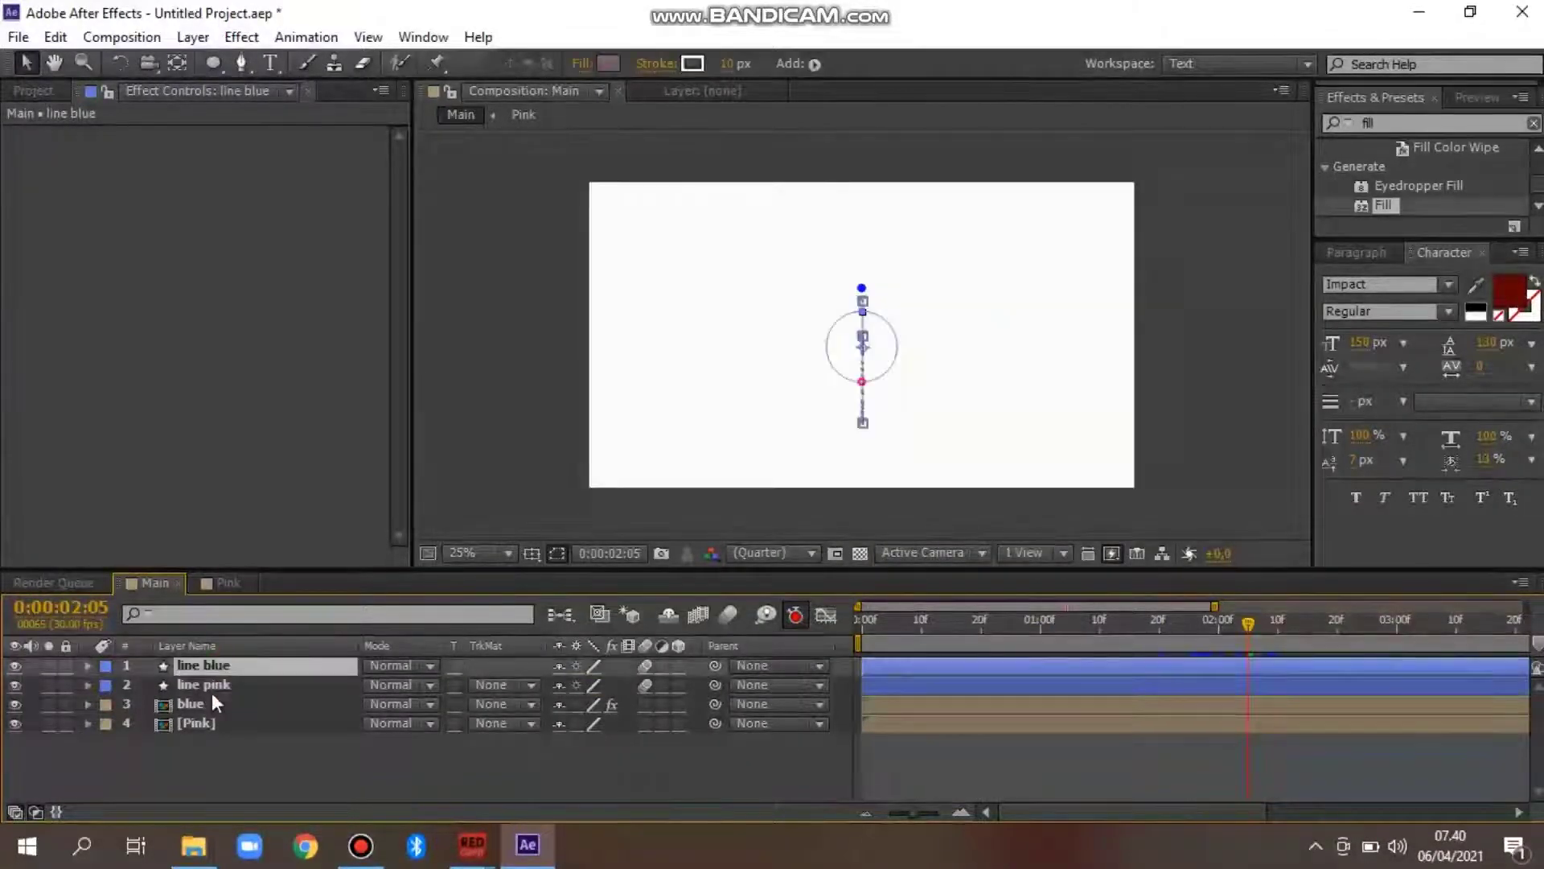
pyautogui.keyDown('shift'); pyautogui.click(210, 683); pyautogui.keyUp('shift')
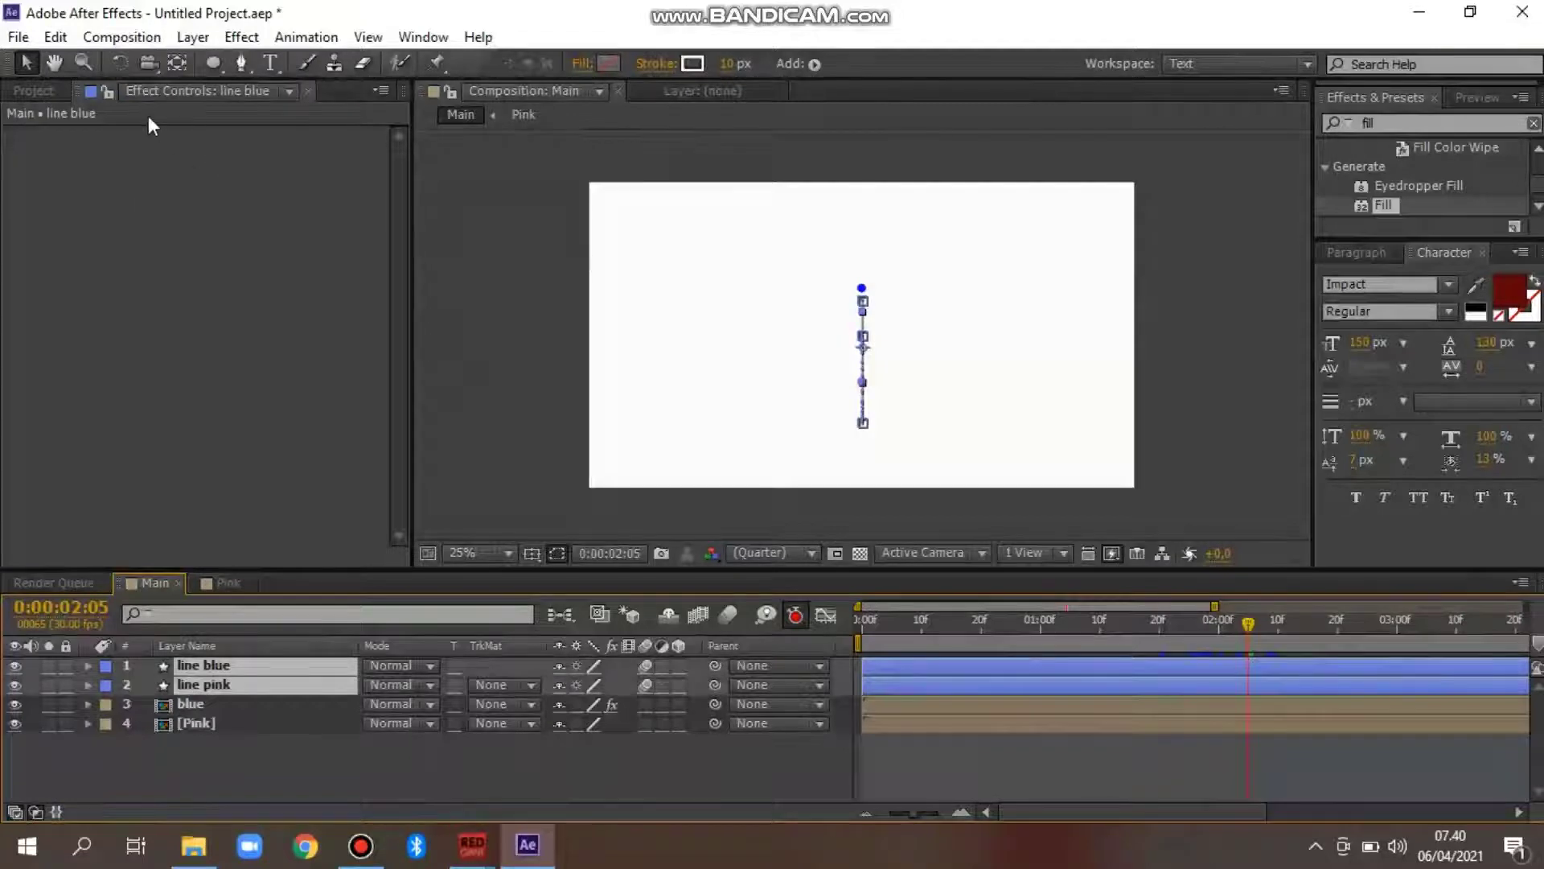
pyautogui.click(55, 37)
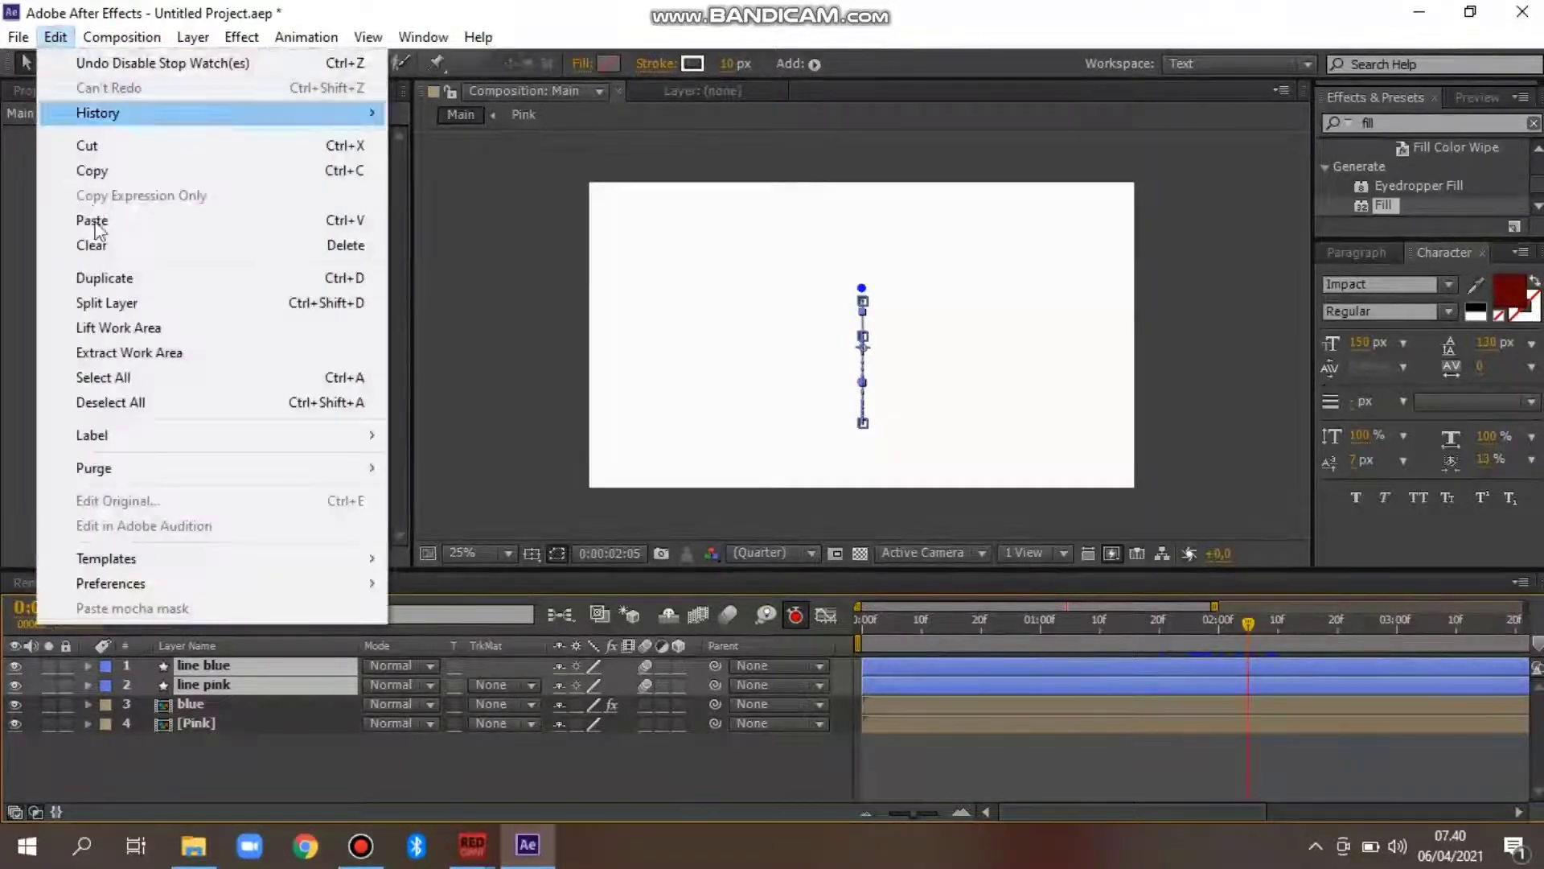
pyautogui.click(105, 302)
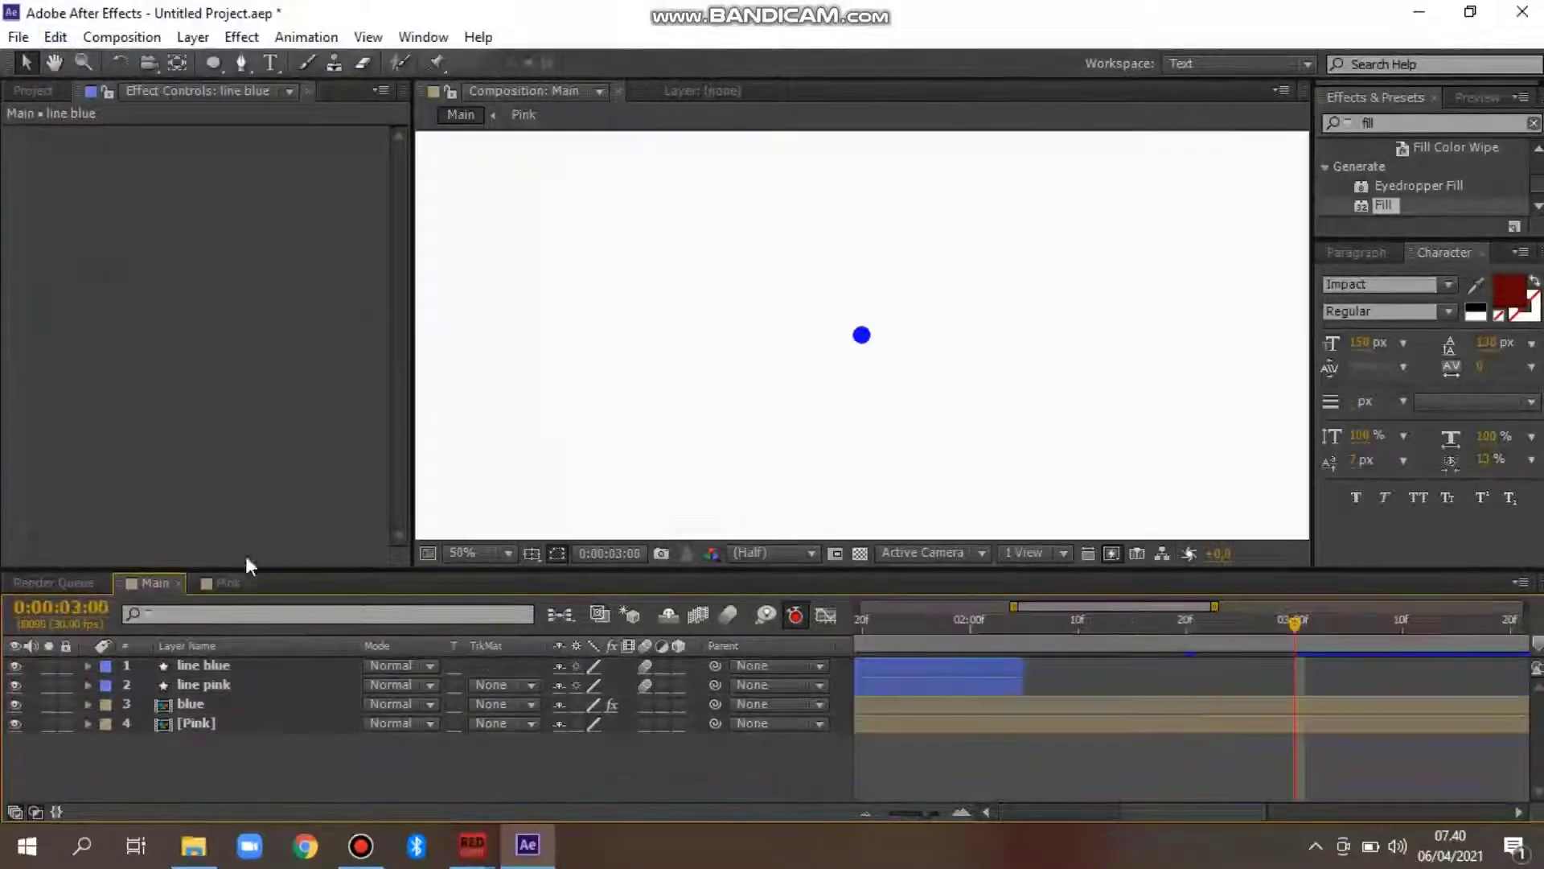
pyautogui.click(507, 553)
pyautogui.click(552, 169)
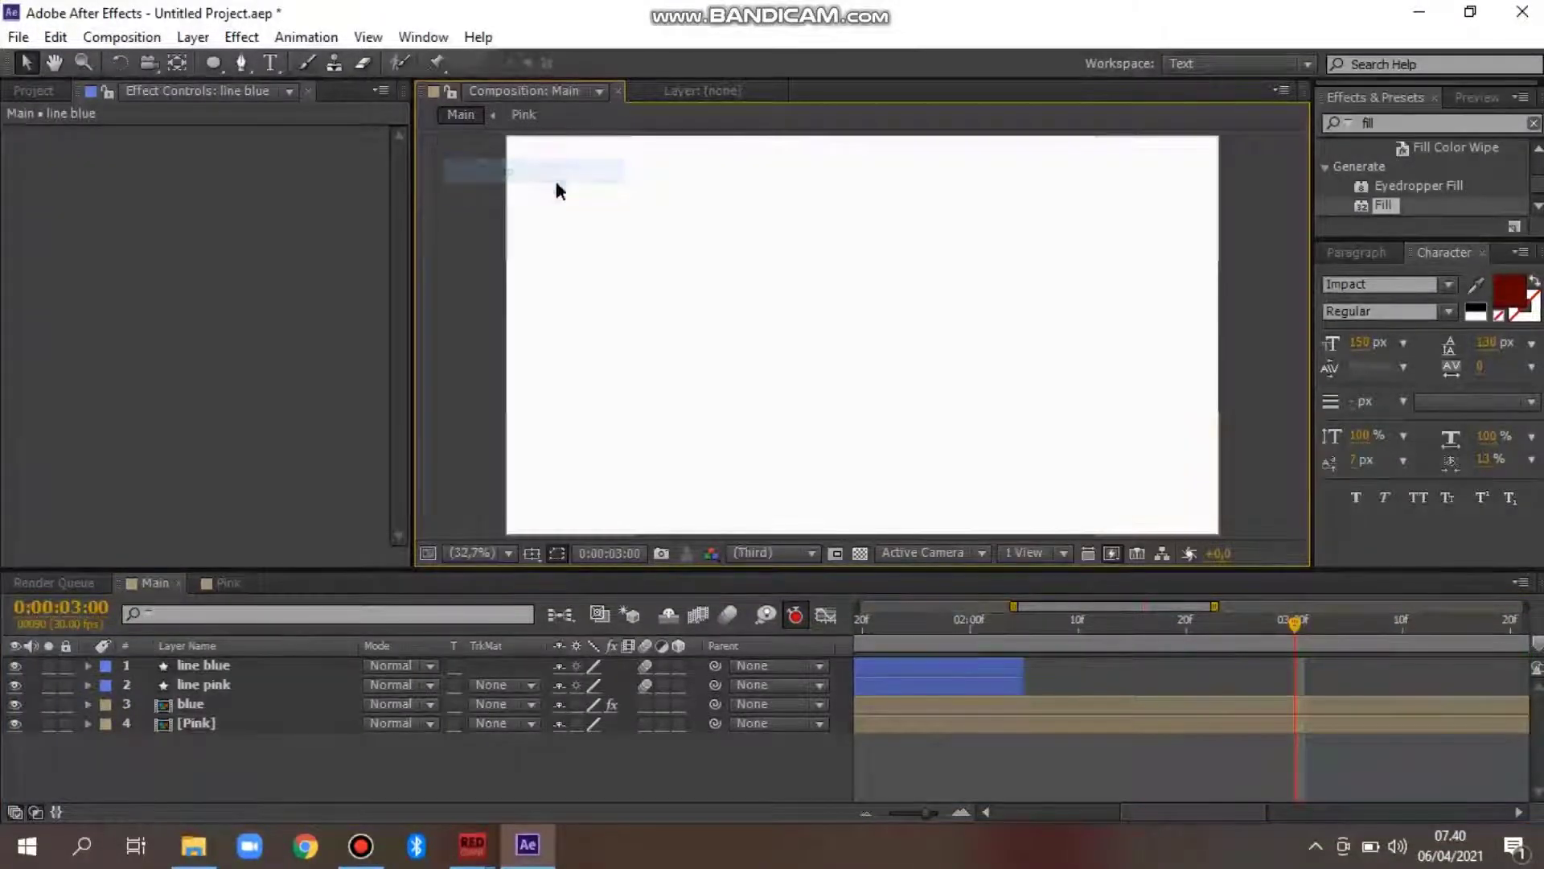
# Add an ellipse shape layer to the Main composition and set its ellipse path size to 300 by 300
pyautogui.doubleClick(214, 66)
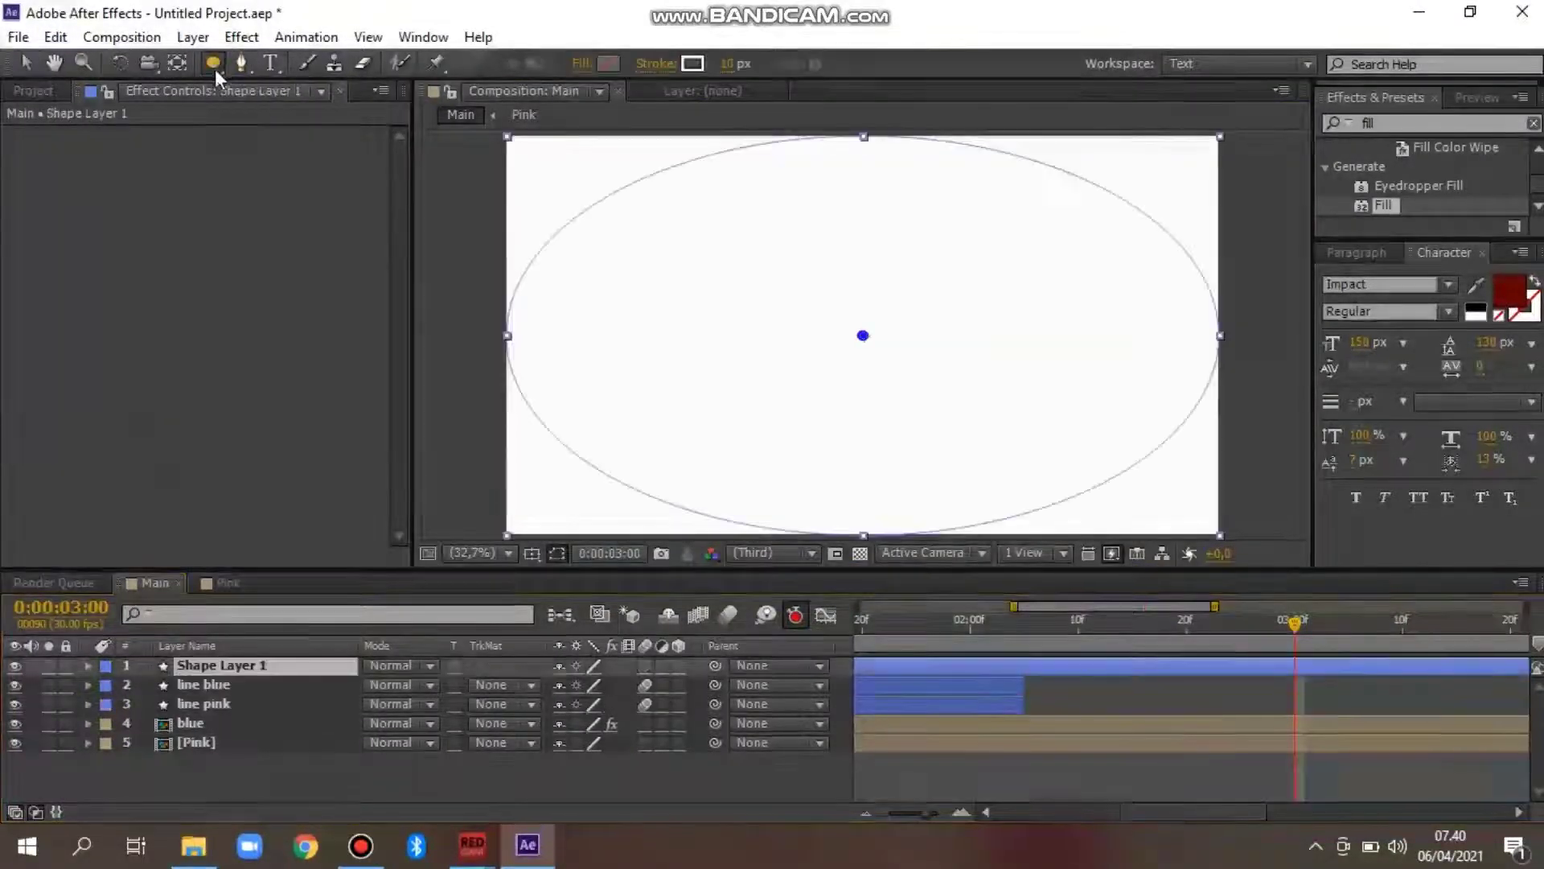
pyautogui.click(126, 703)
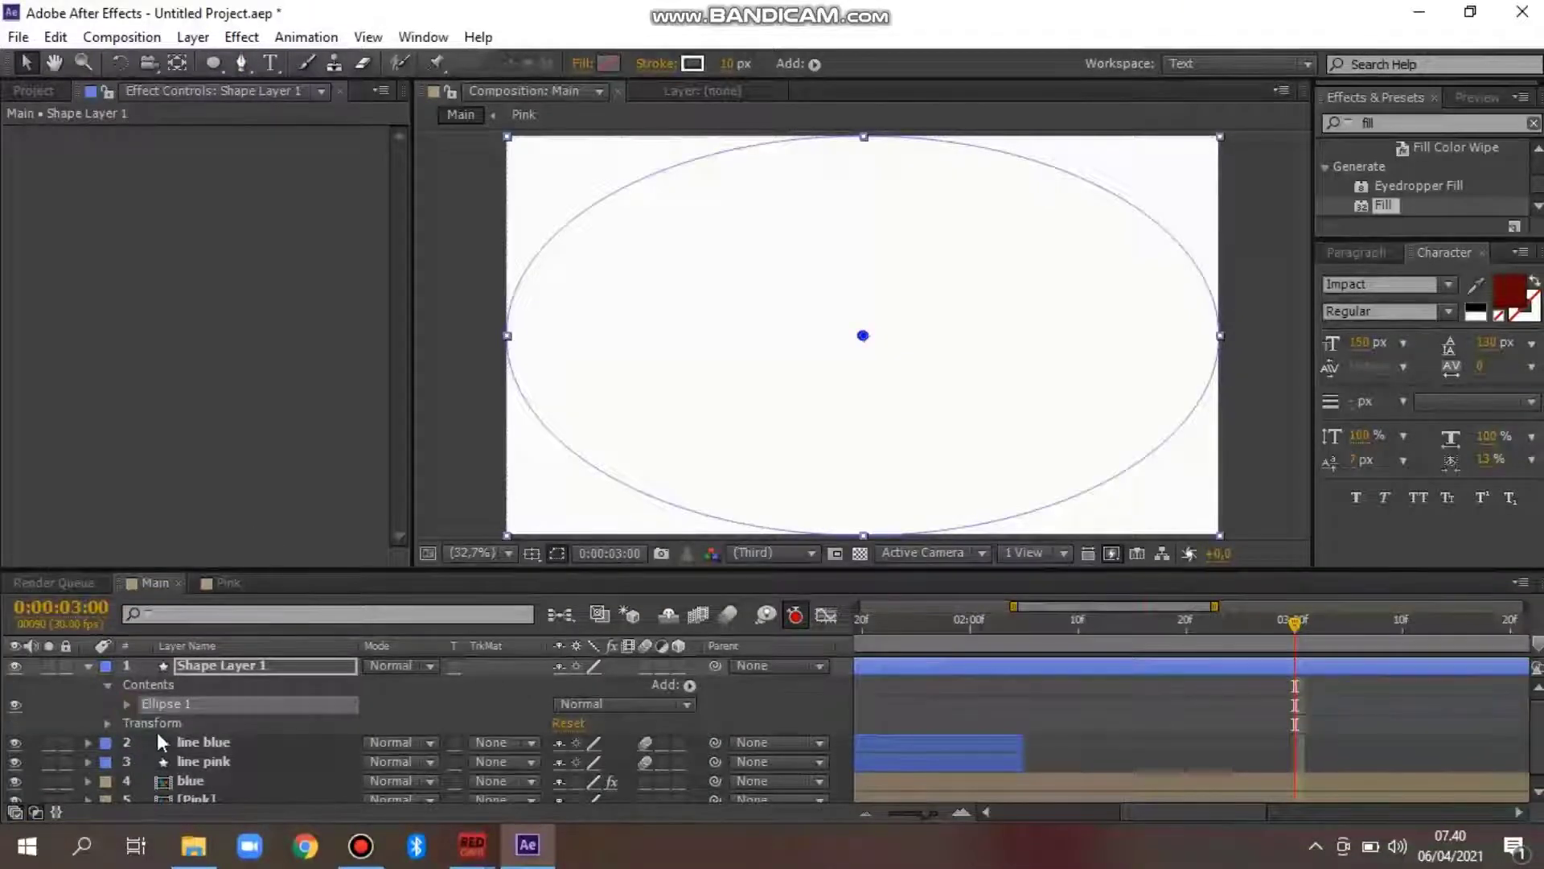
pyautogui.click(146, 724)
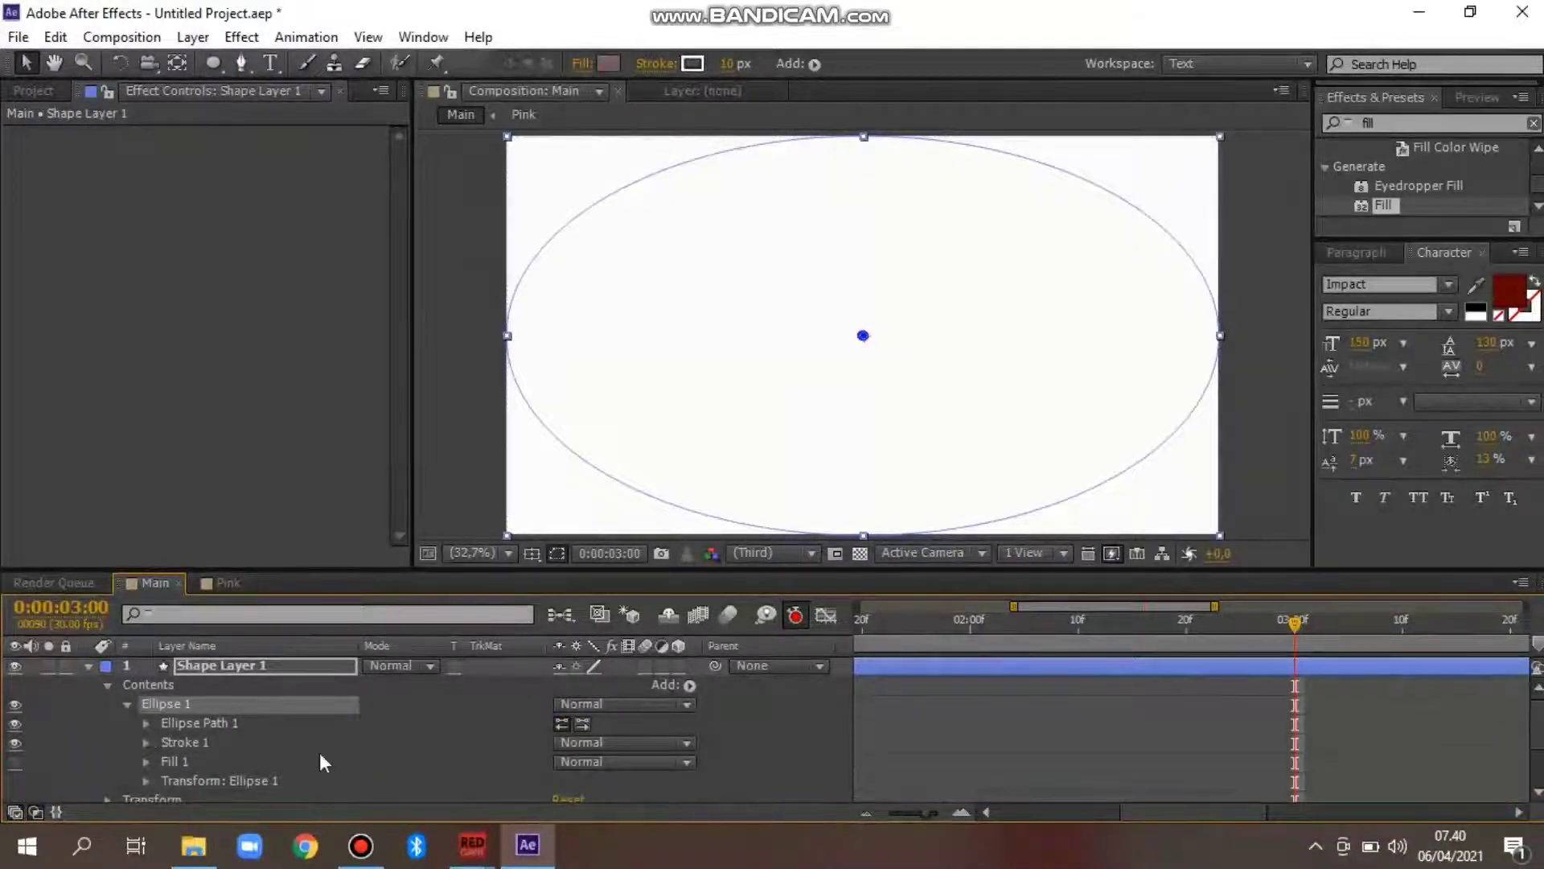
pyautogui.click(557, 744)
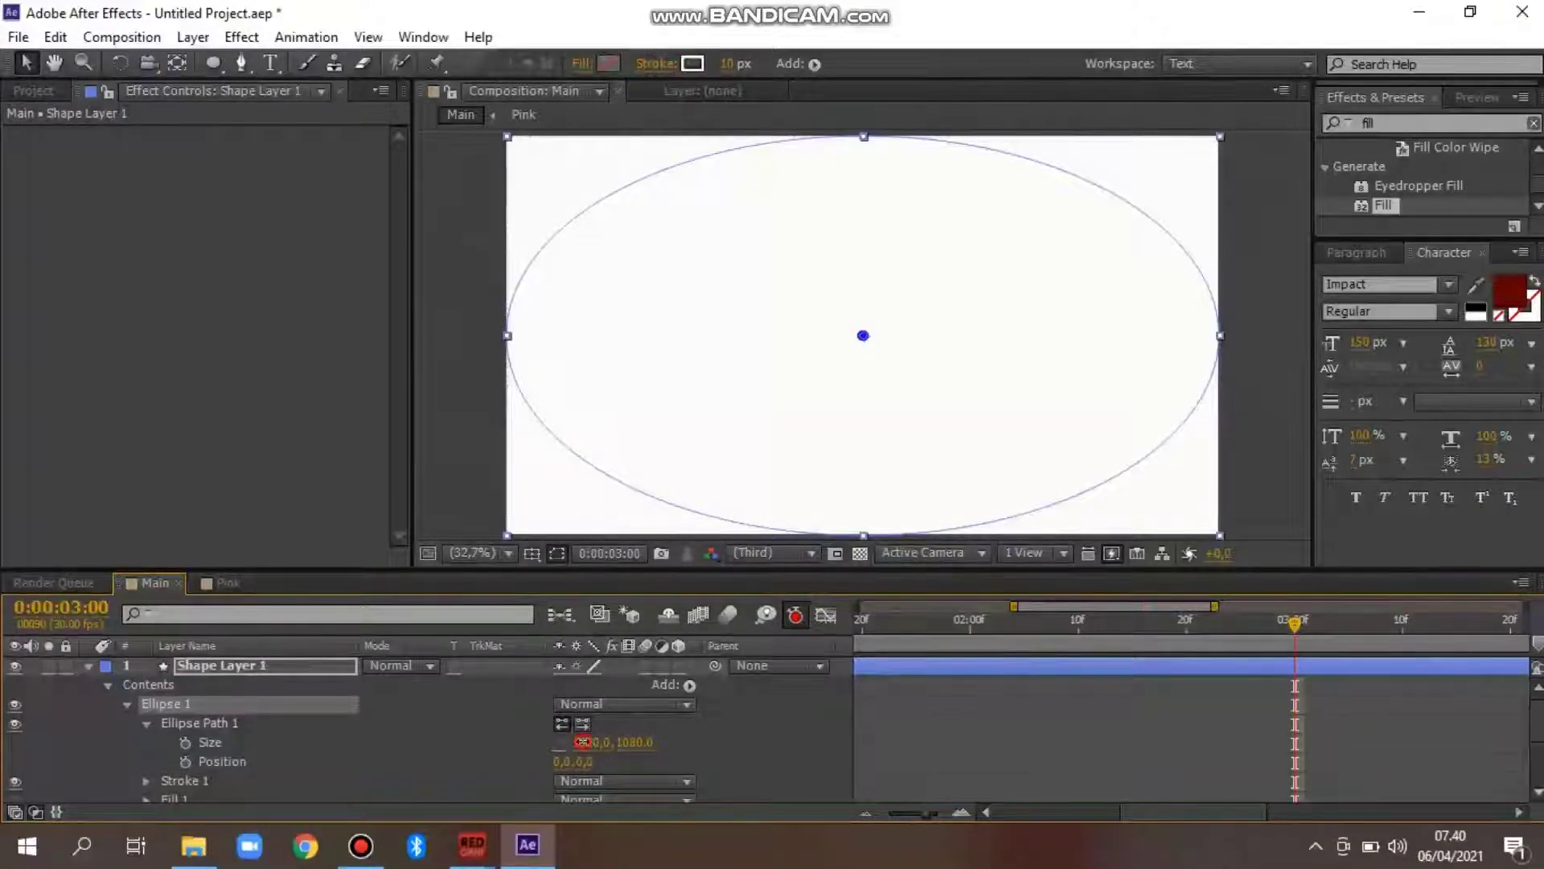
pyautogui.click(582, 741)
pyautogui.write('300')
pyautogui.press('Return')
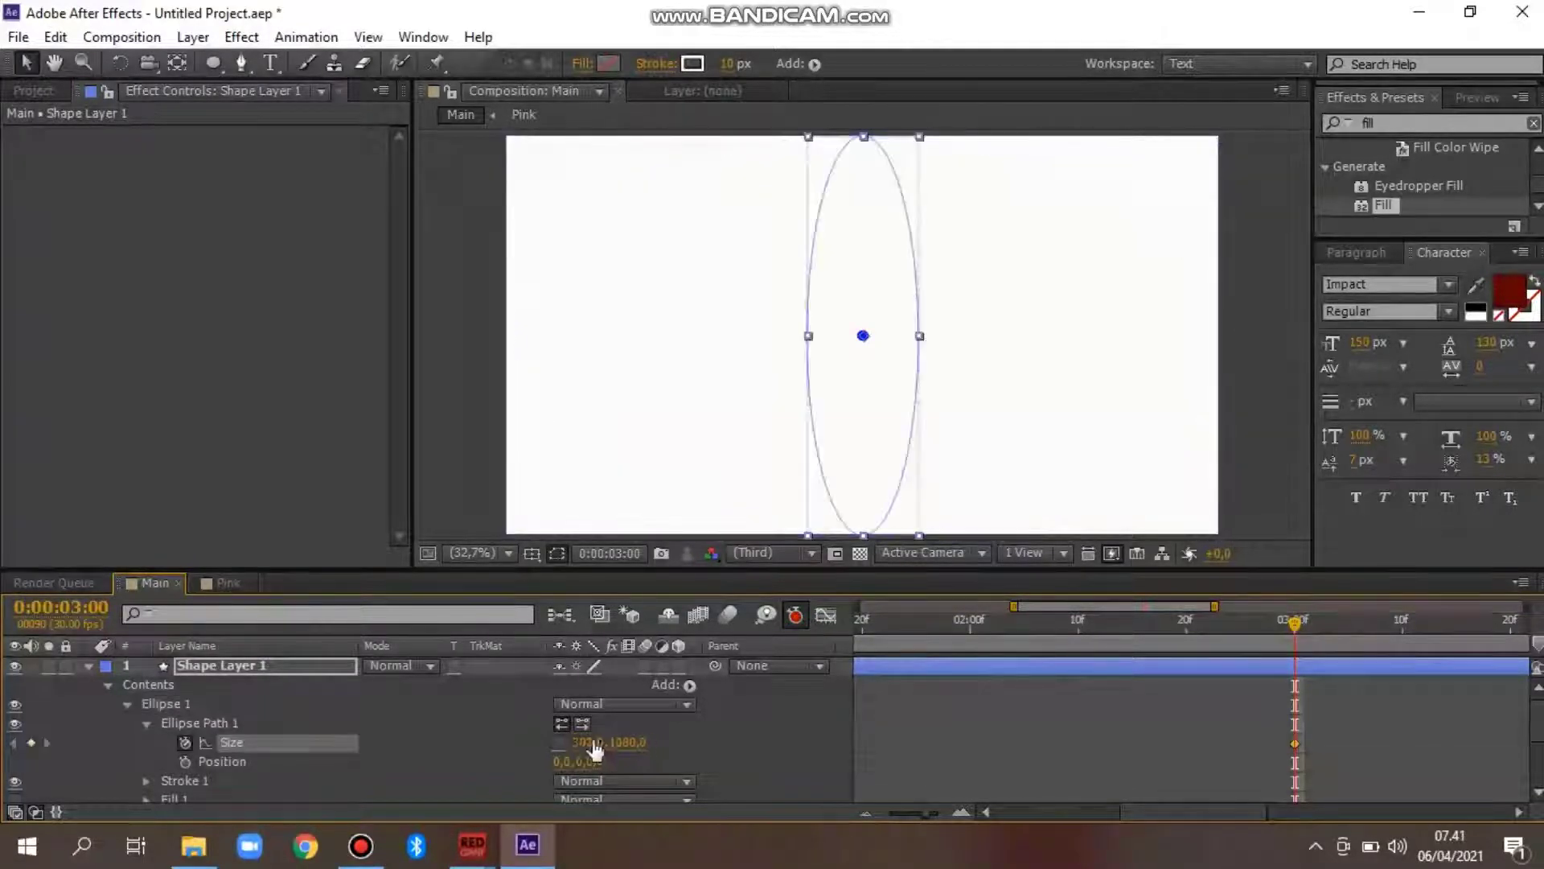
pyautogui.click(629, 742)
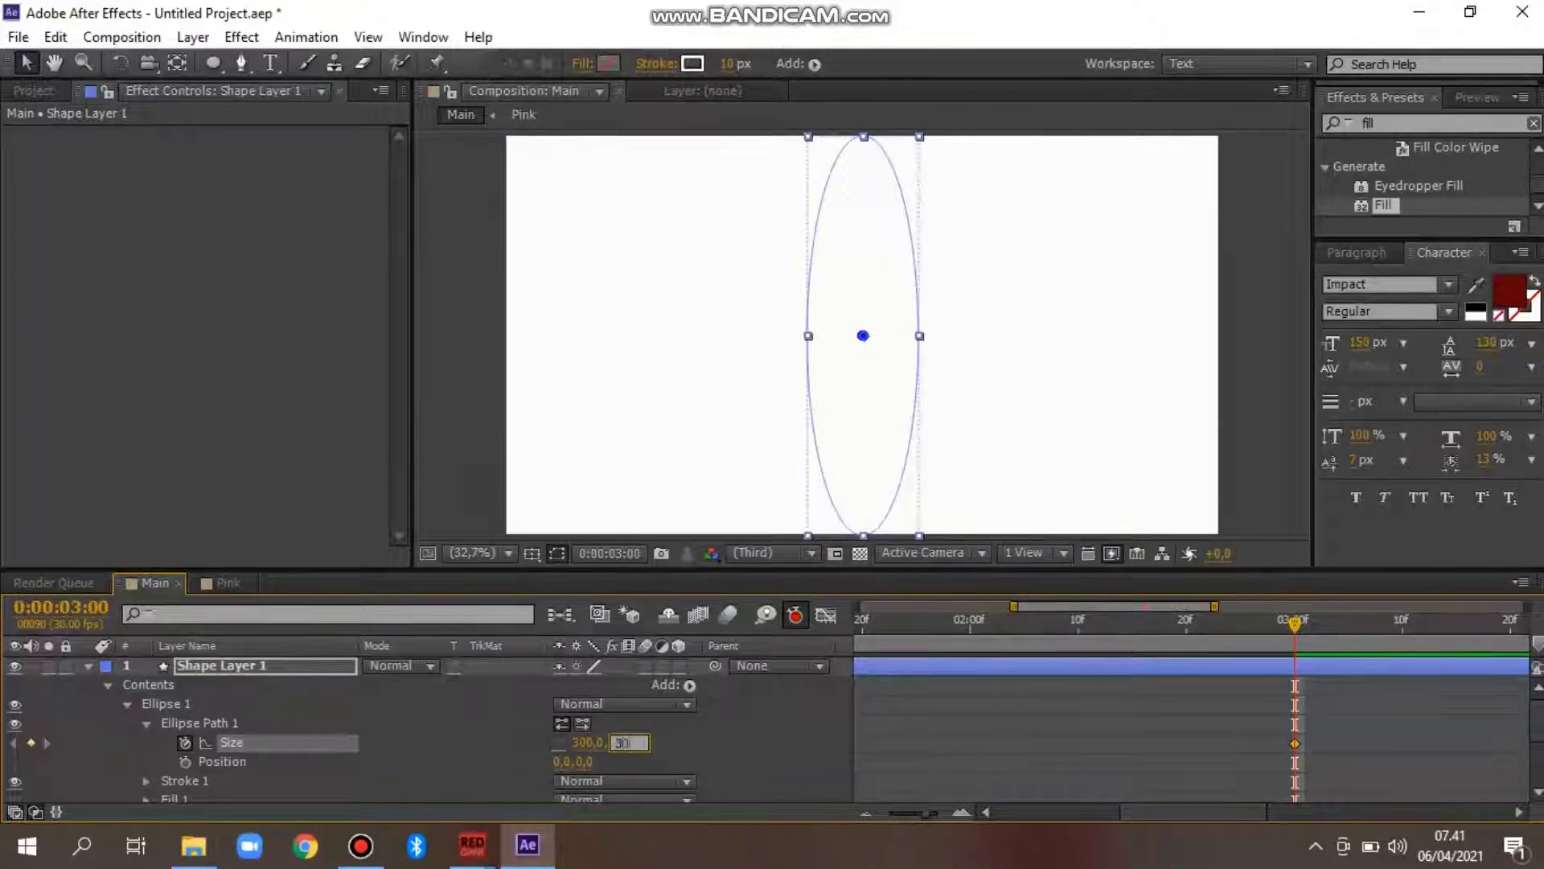
pyautogui.write('300')
pyautogui.press('Return')
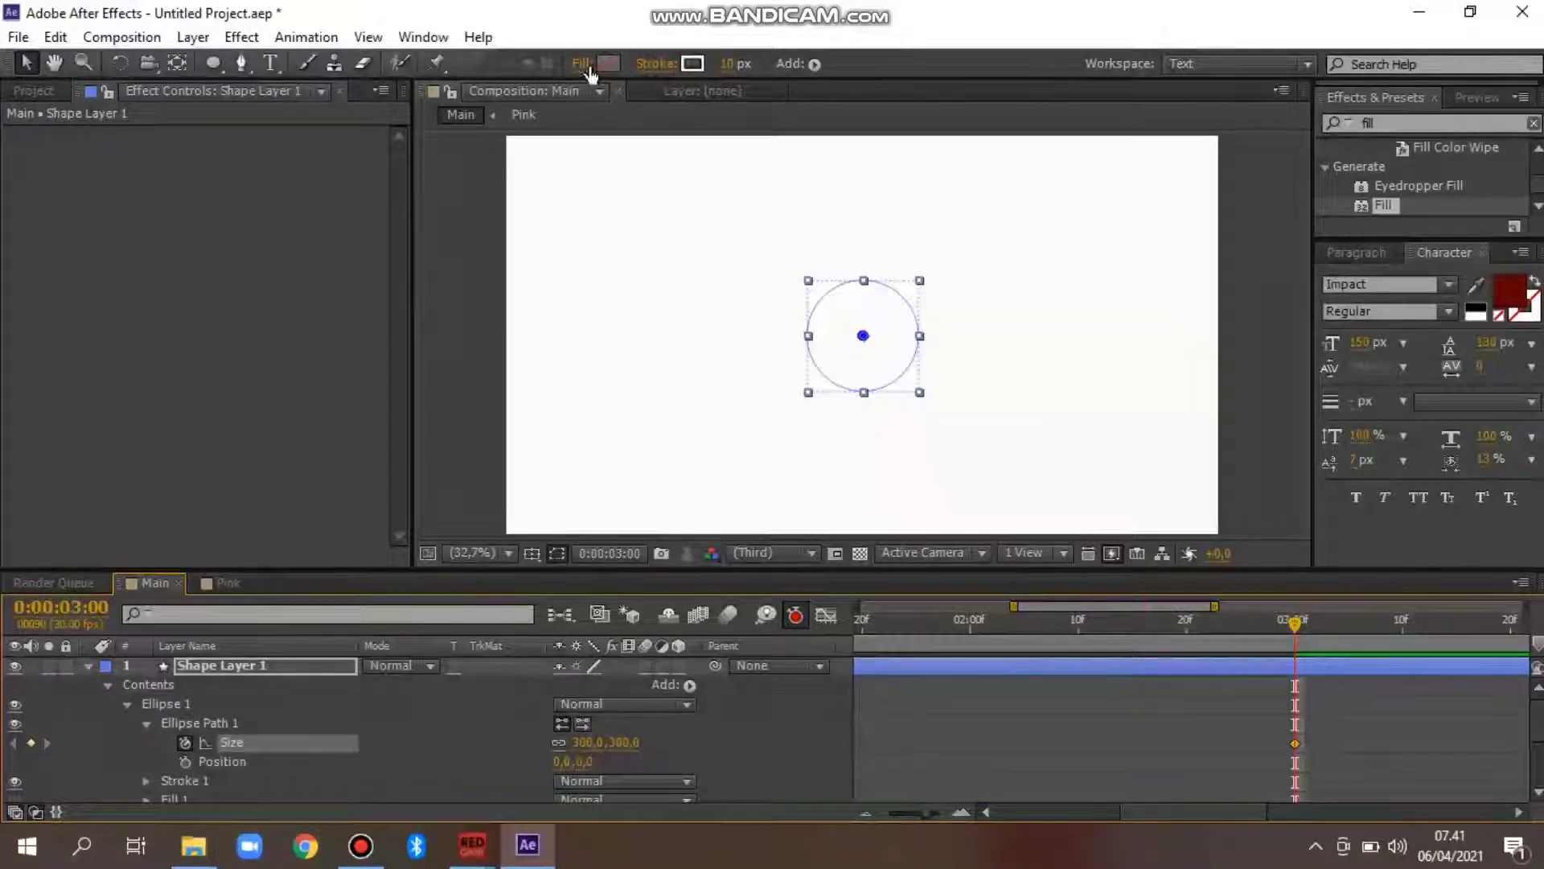
# Give the circle a solid color fill and a darker purple stroke, 321B38, starting from the sampled fill color
pyautogui.click(588, 70)
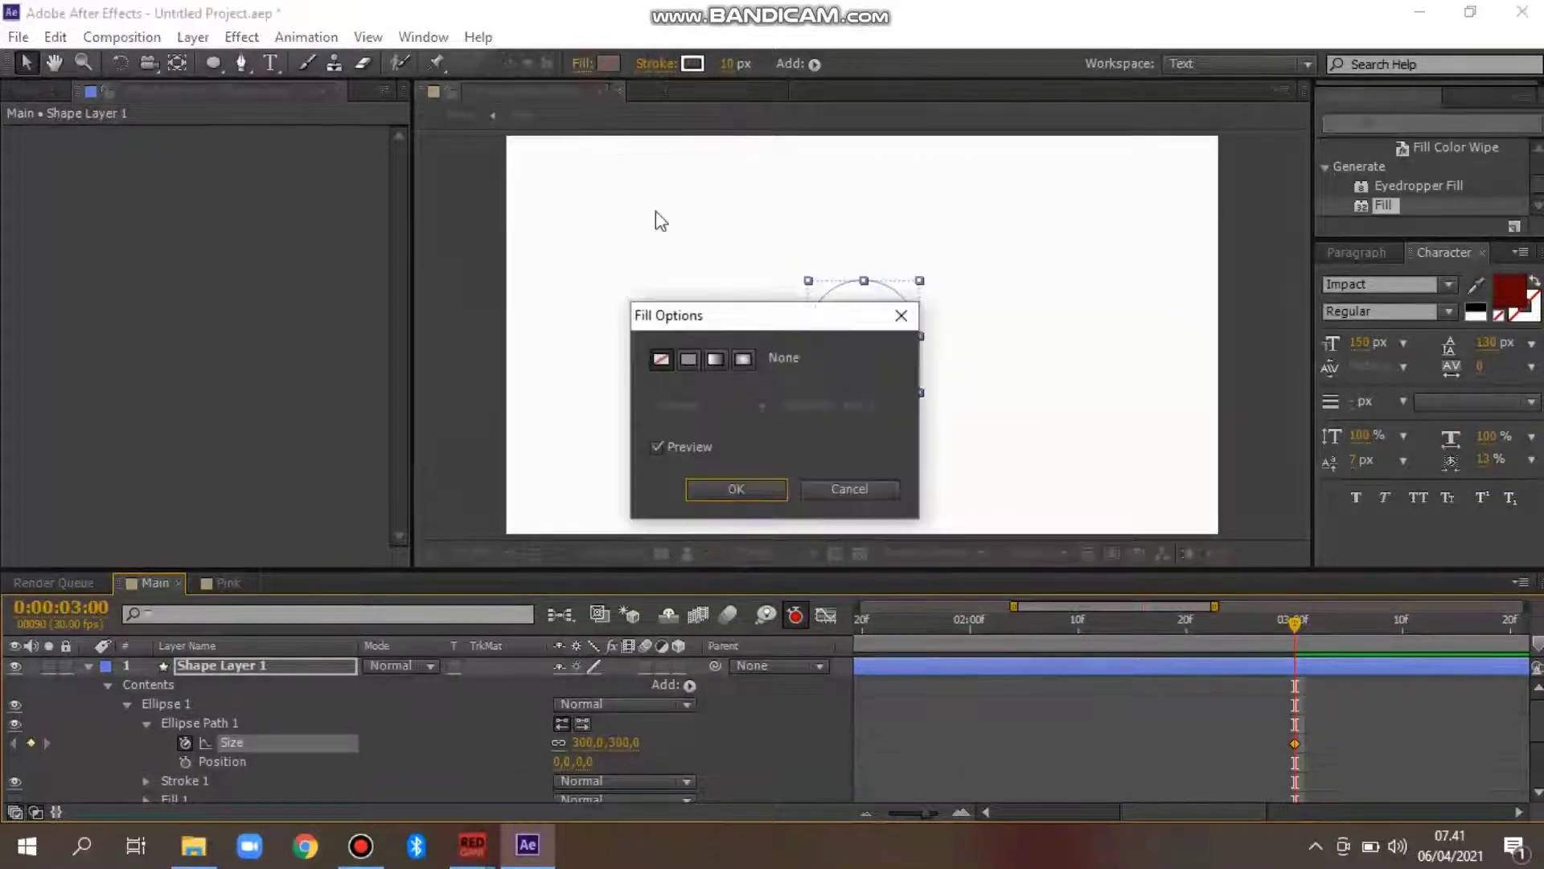
pyautogui.click(688, 360)
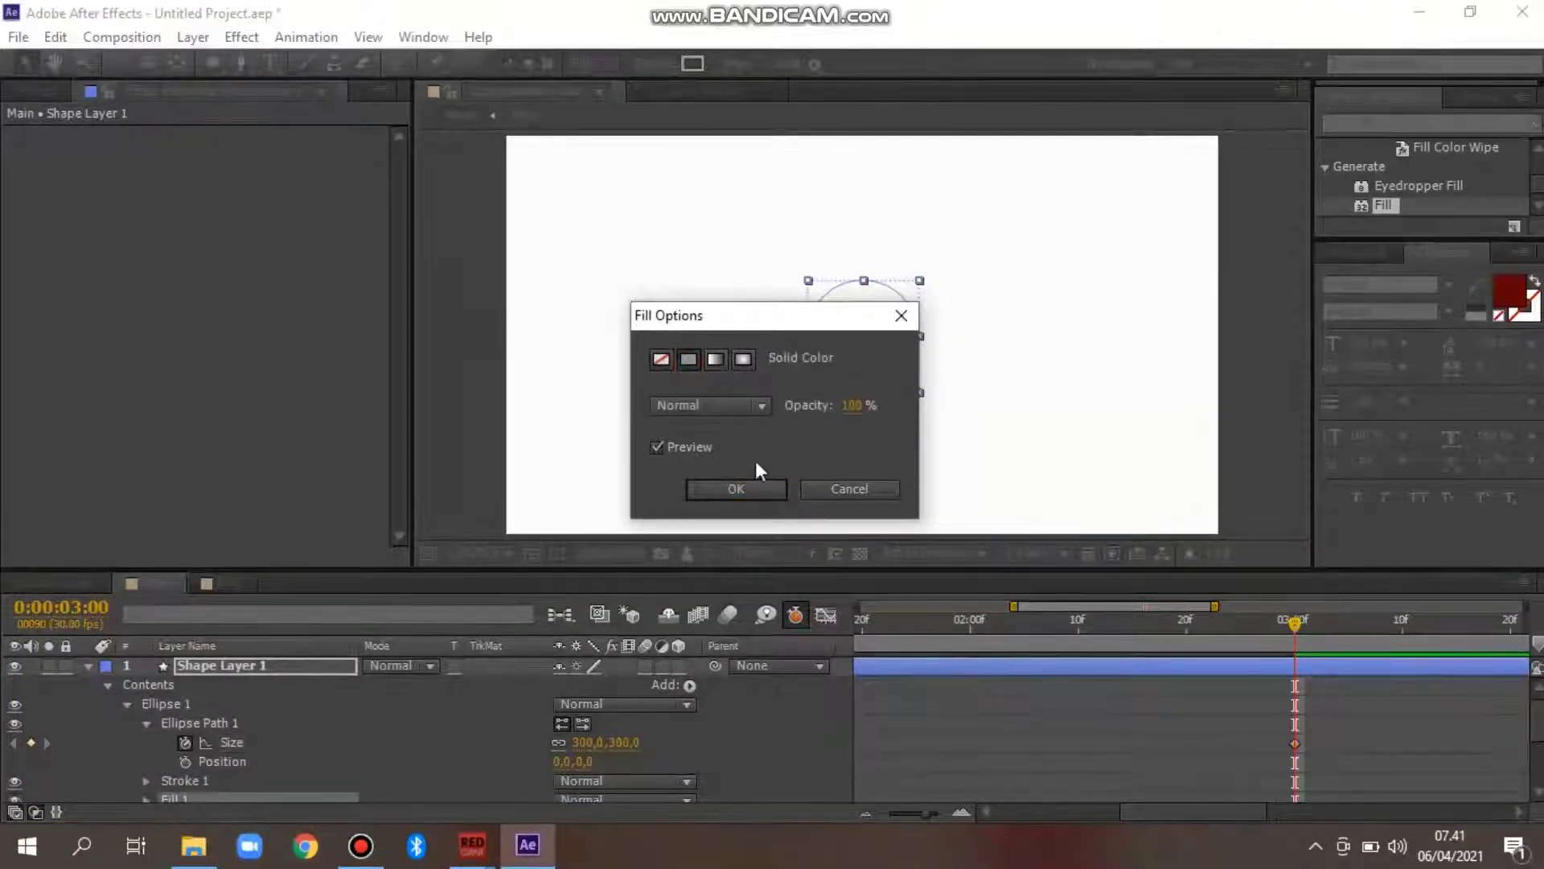
pyautogui.click(736, 489)
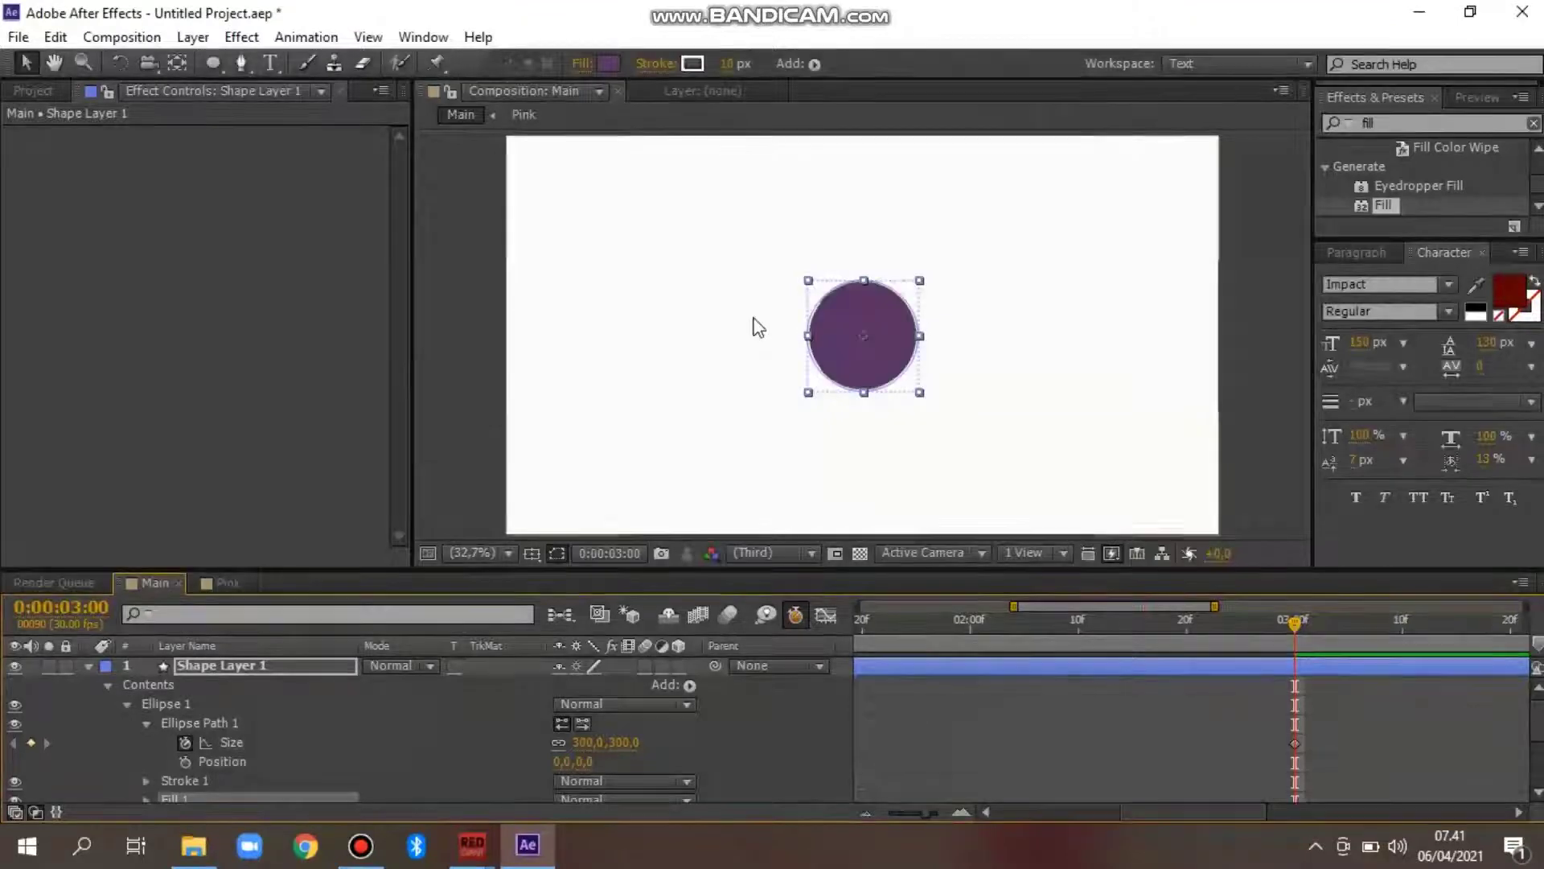
pyautogui.click(693, 63)
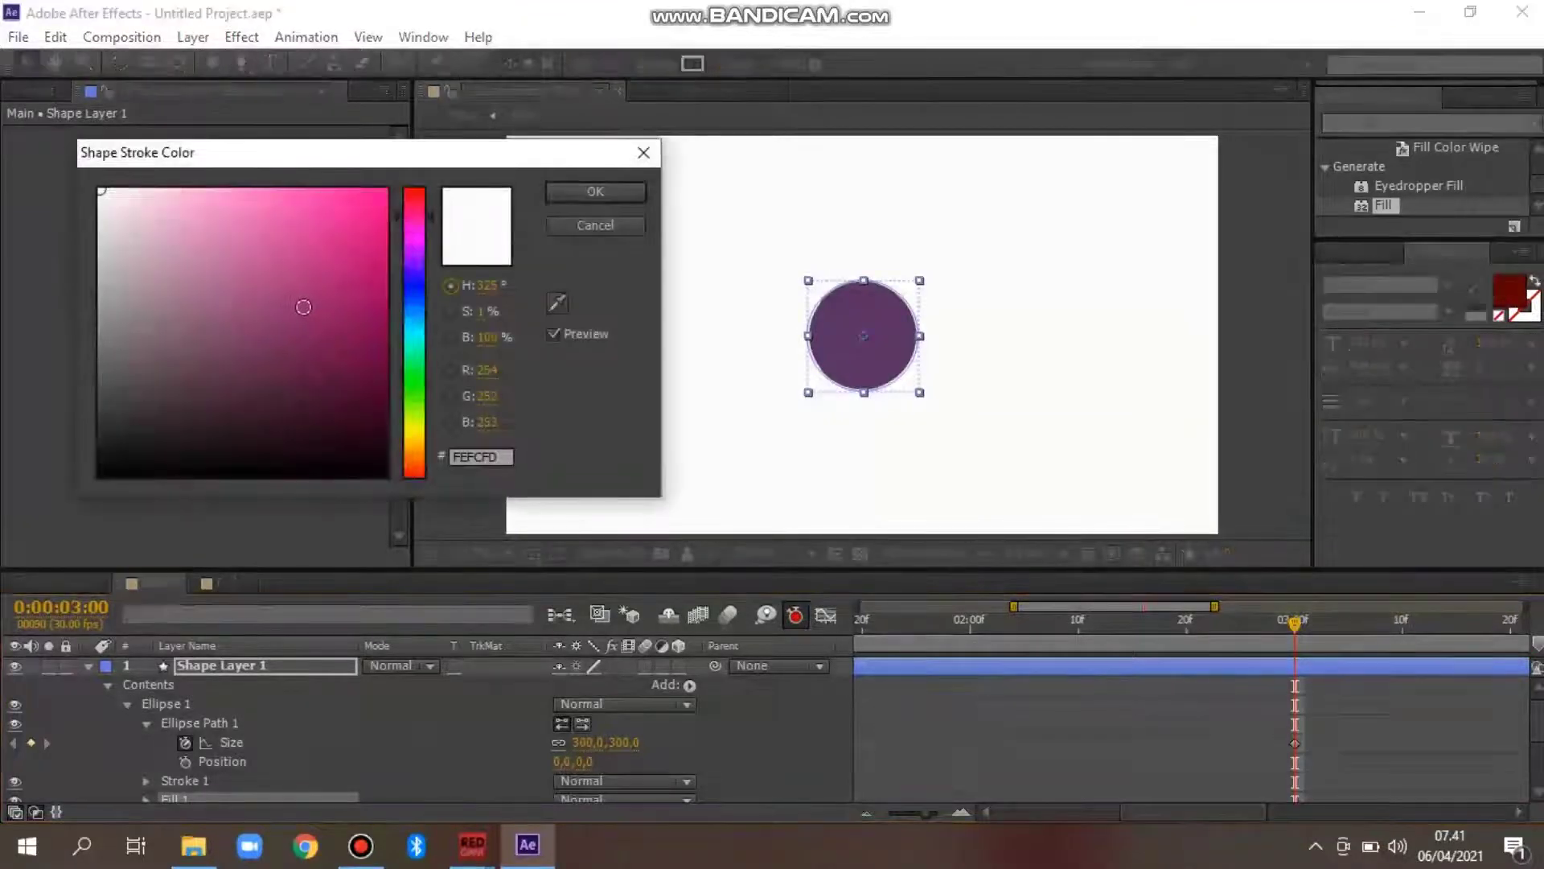
pyautogui.click(558, 302)
pyautogui.click(837, 336)
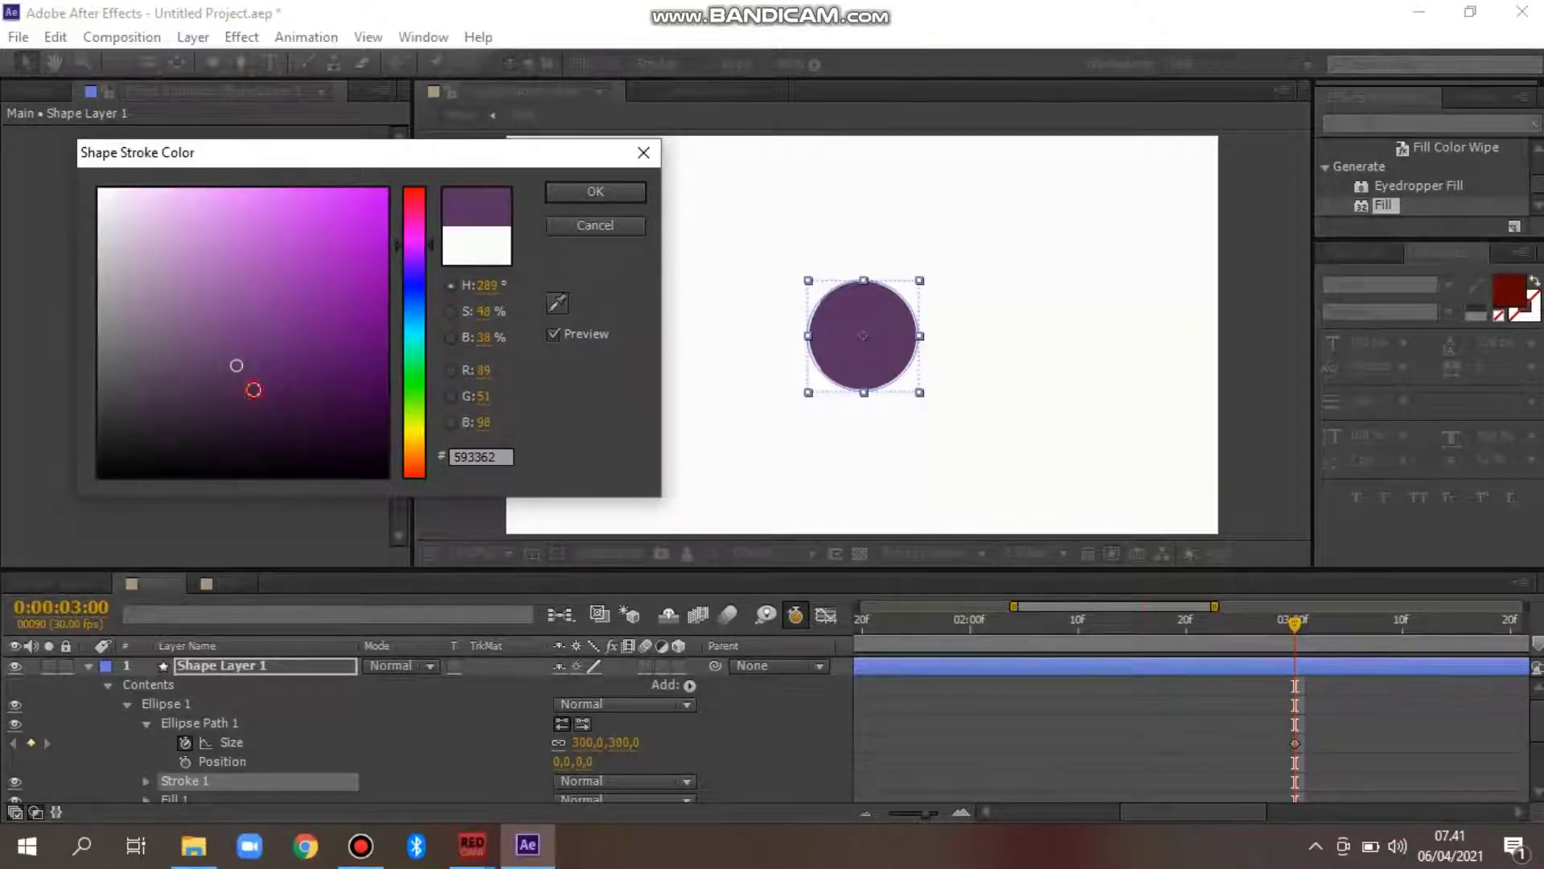
pyautogui.moveTo(254, 389); pyautogui.dragTo(248, 417)
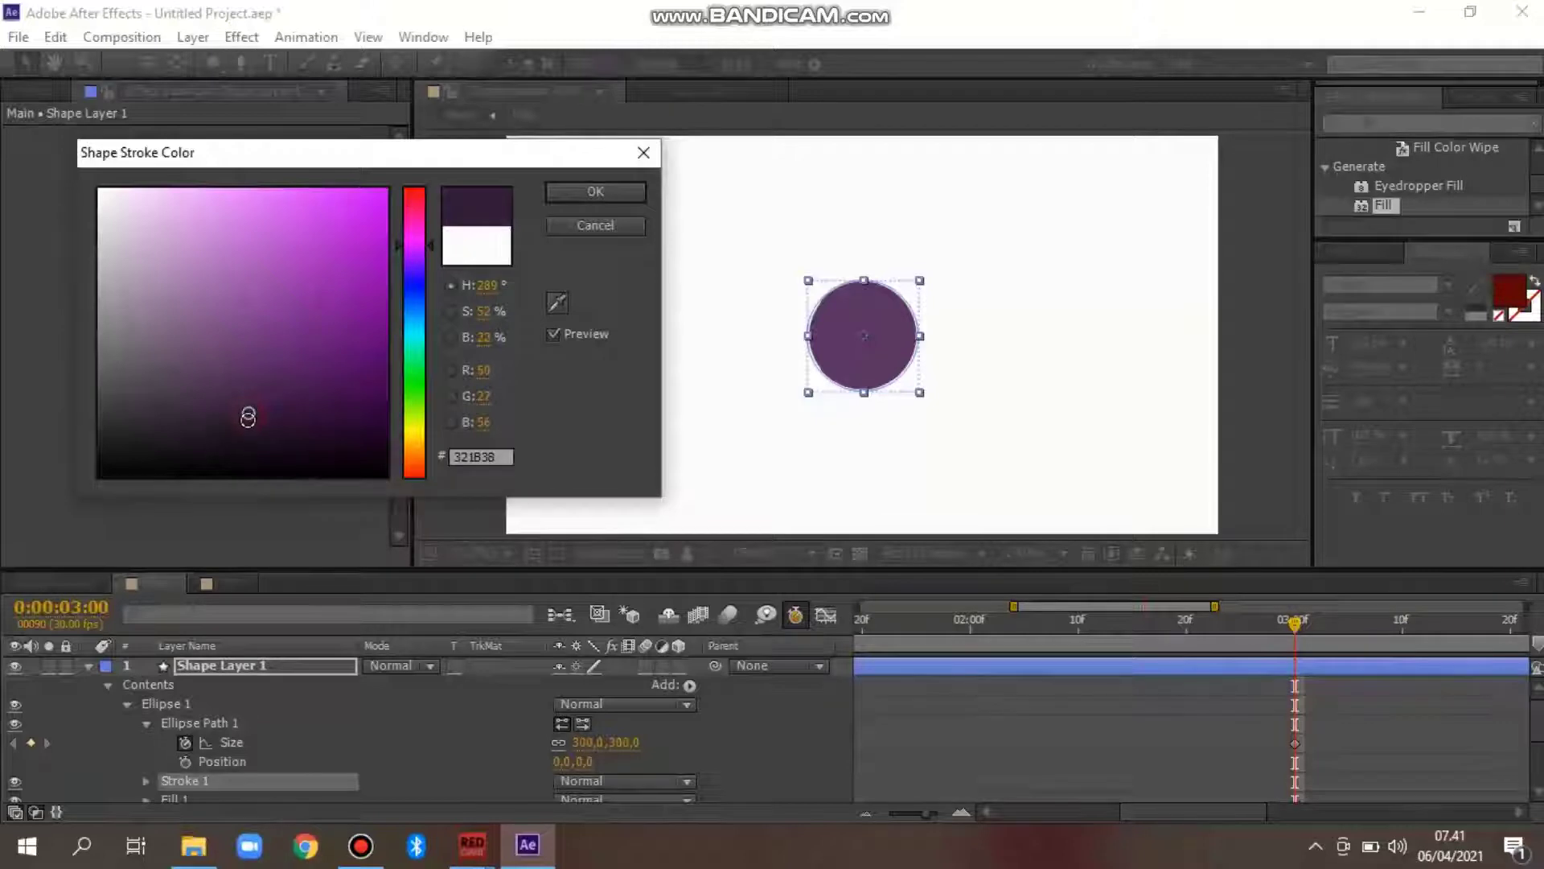
pyautogui.click(597, 185)
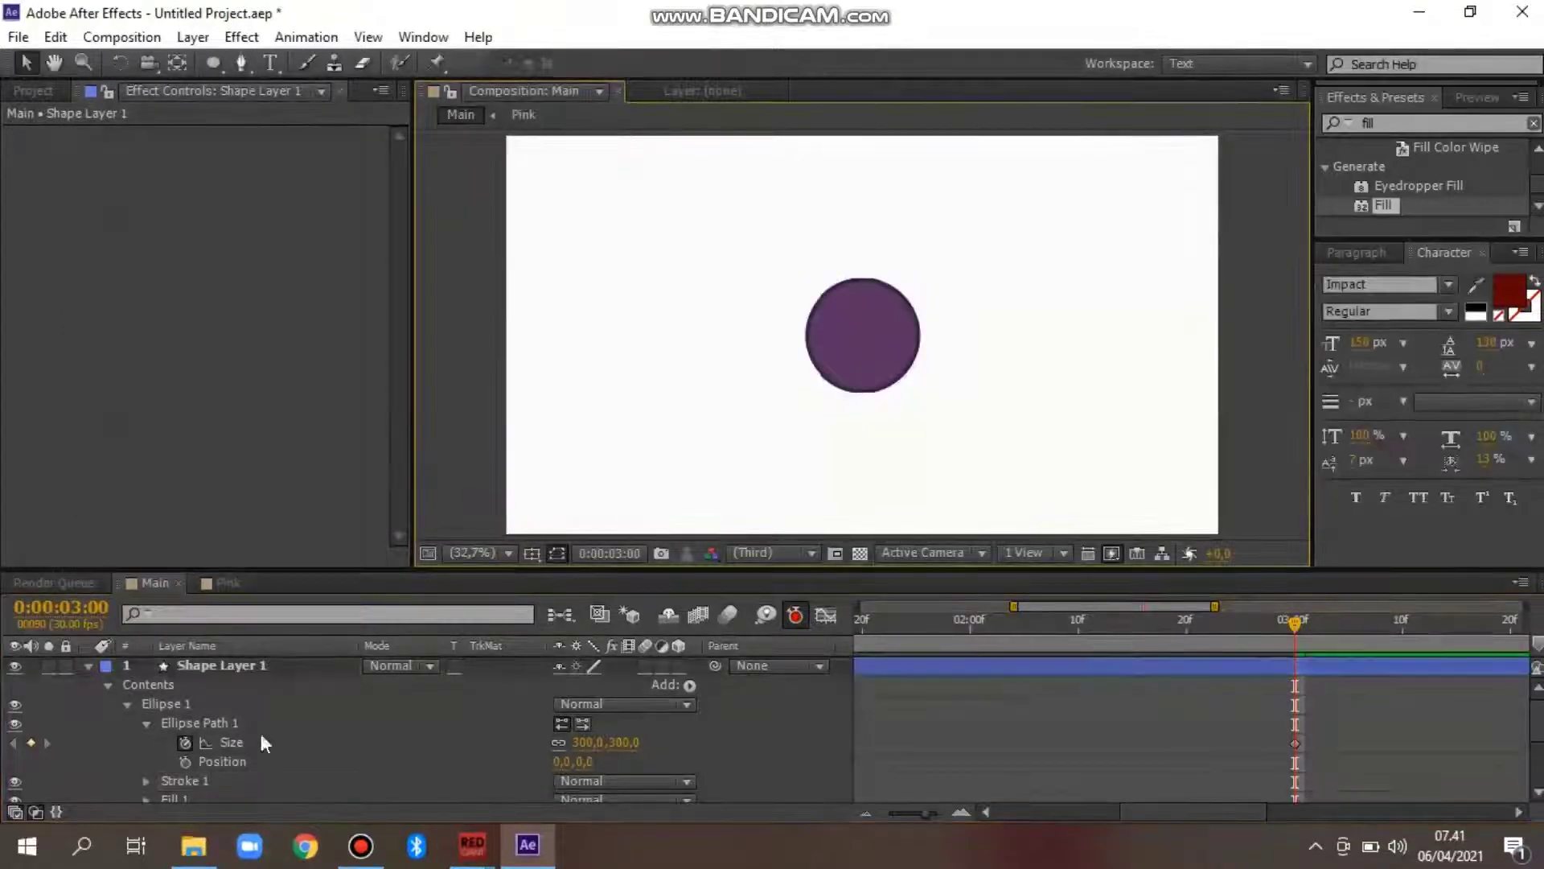
# Turn off keyframing for the ellipse's Size, then collapse and deselect Shape Layer 1
pyautogui.click(187, 741)
pyautogui.click(87, 664)
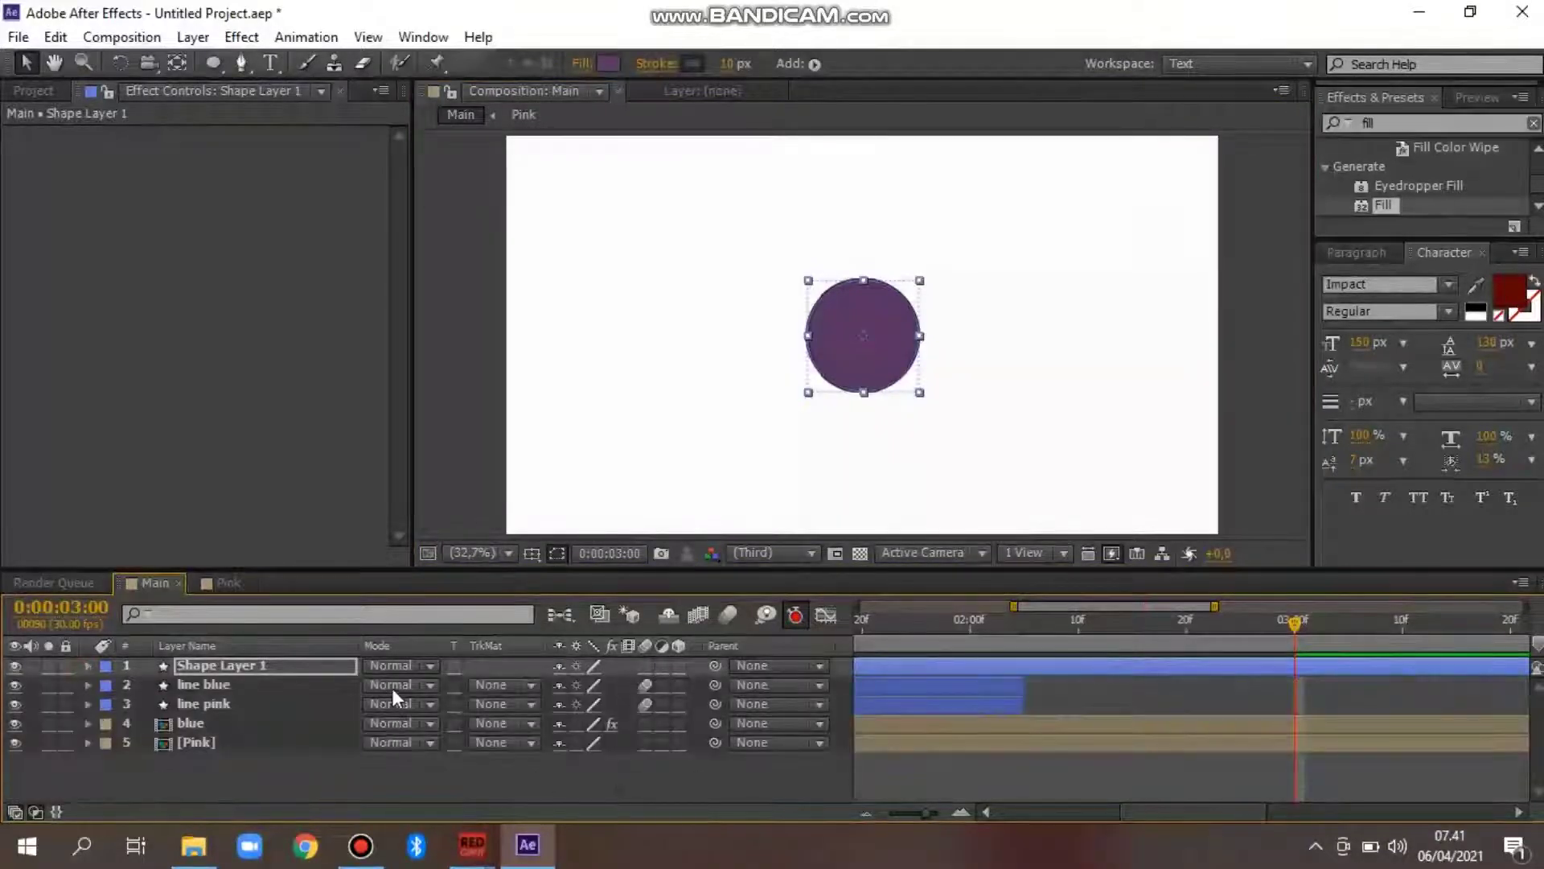
pyautogui.click(900, 386)
# Create a paragraph text box across the purple circle containing the text "OJ."
pyautogui.scroll(3, 900, 386)
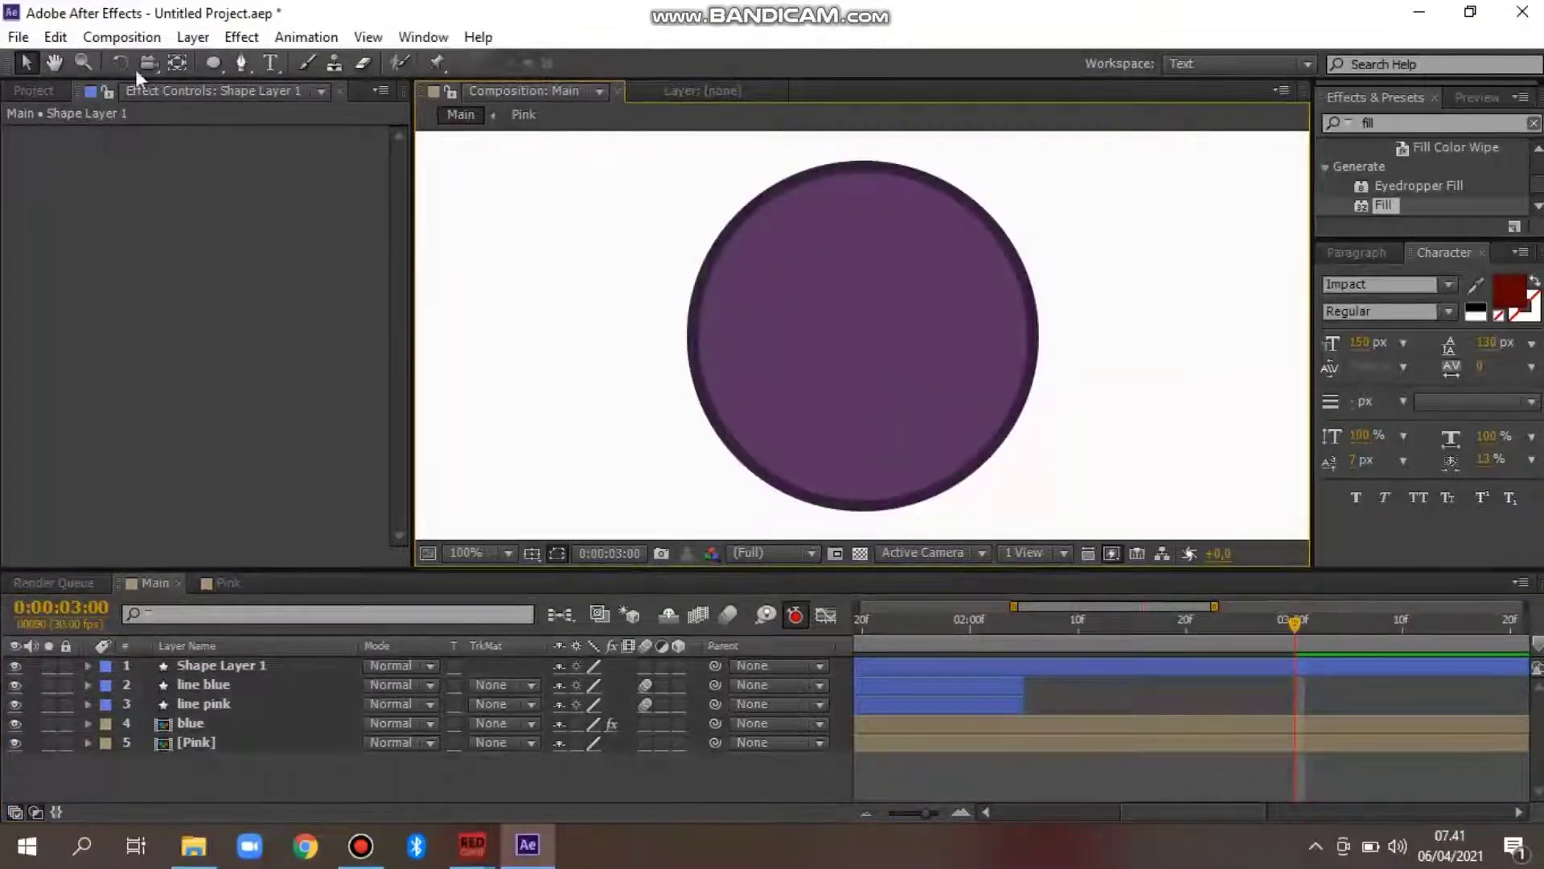
pyautogui.click(271, 64)
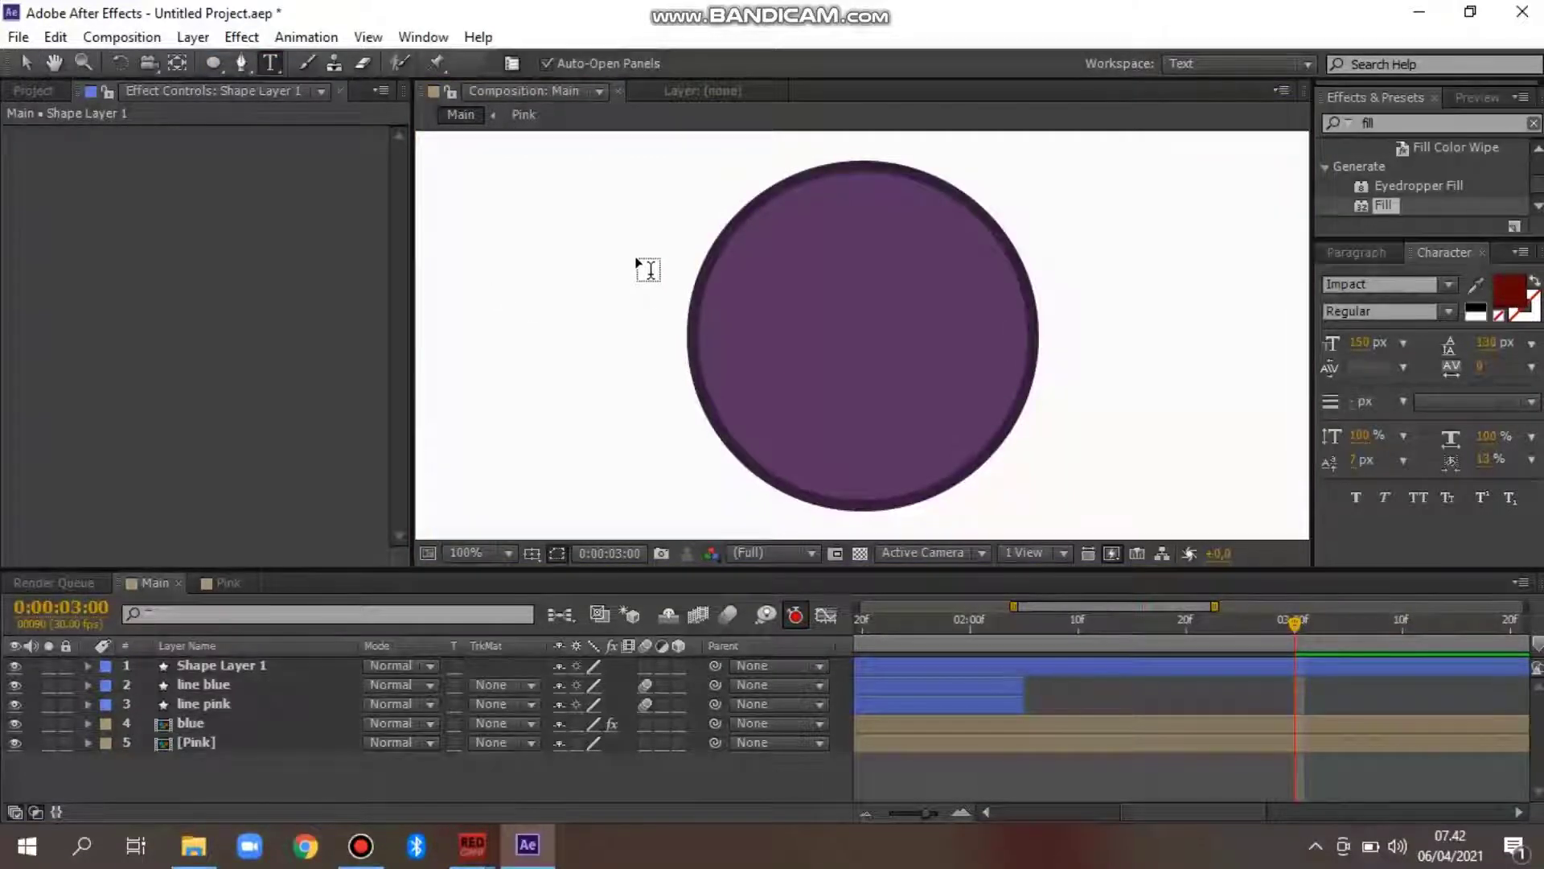
pyautogui.moveTo(635, 258); pyautogui.dragTo(1081, 430)
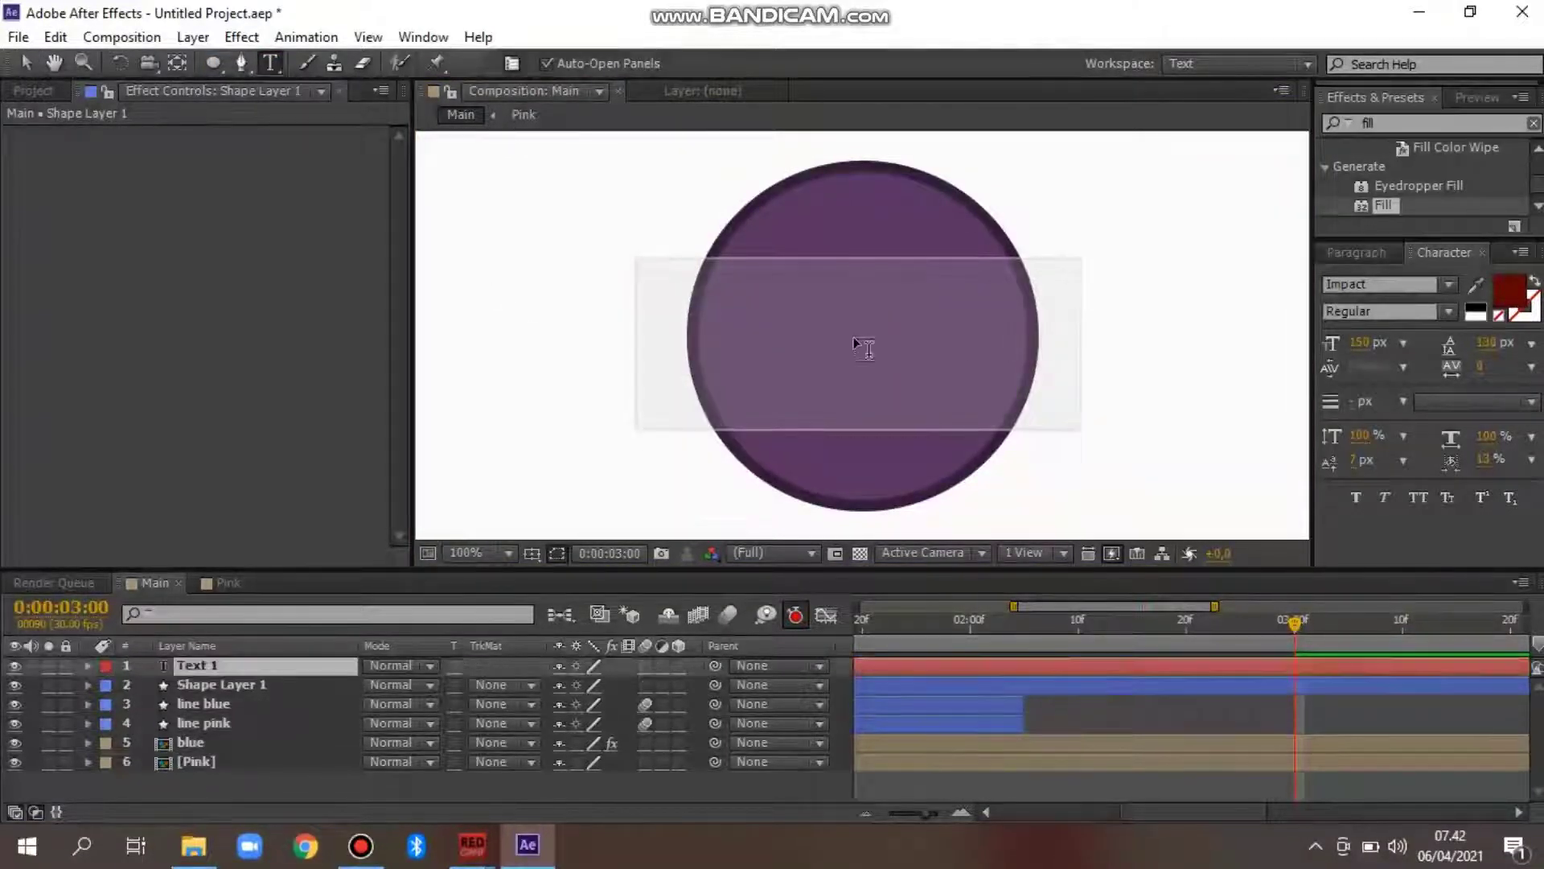
pyautogui.write('OJ.')
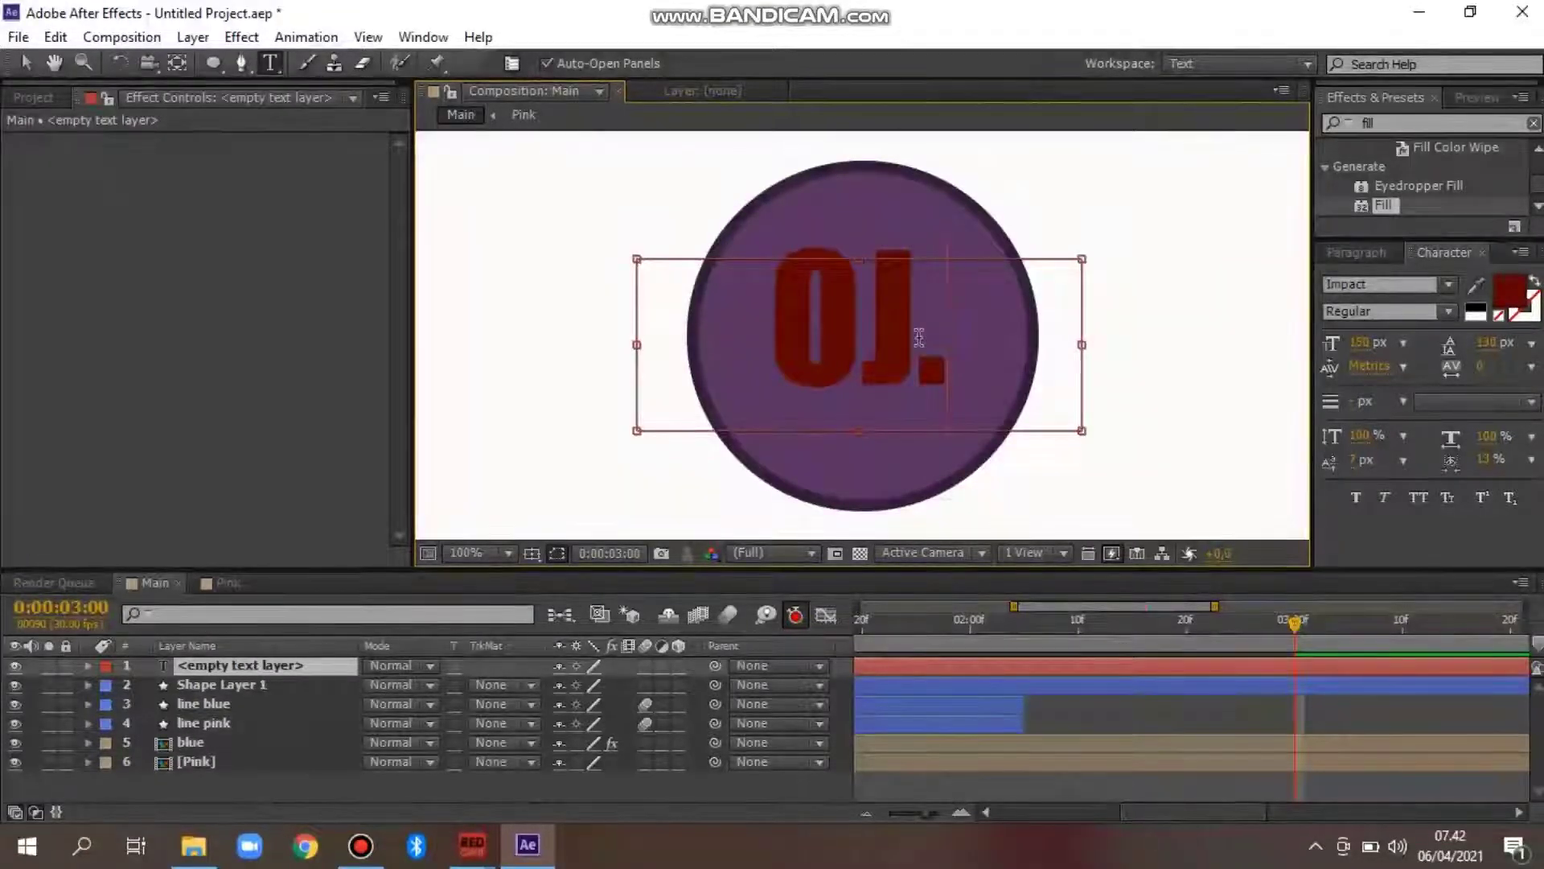
# Recolor only the letters "OJ" to near-white FDFAFA and finish editing the text
pyautogui.moveTo(918, 338); pyautogui.dragTo(772, 342)
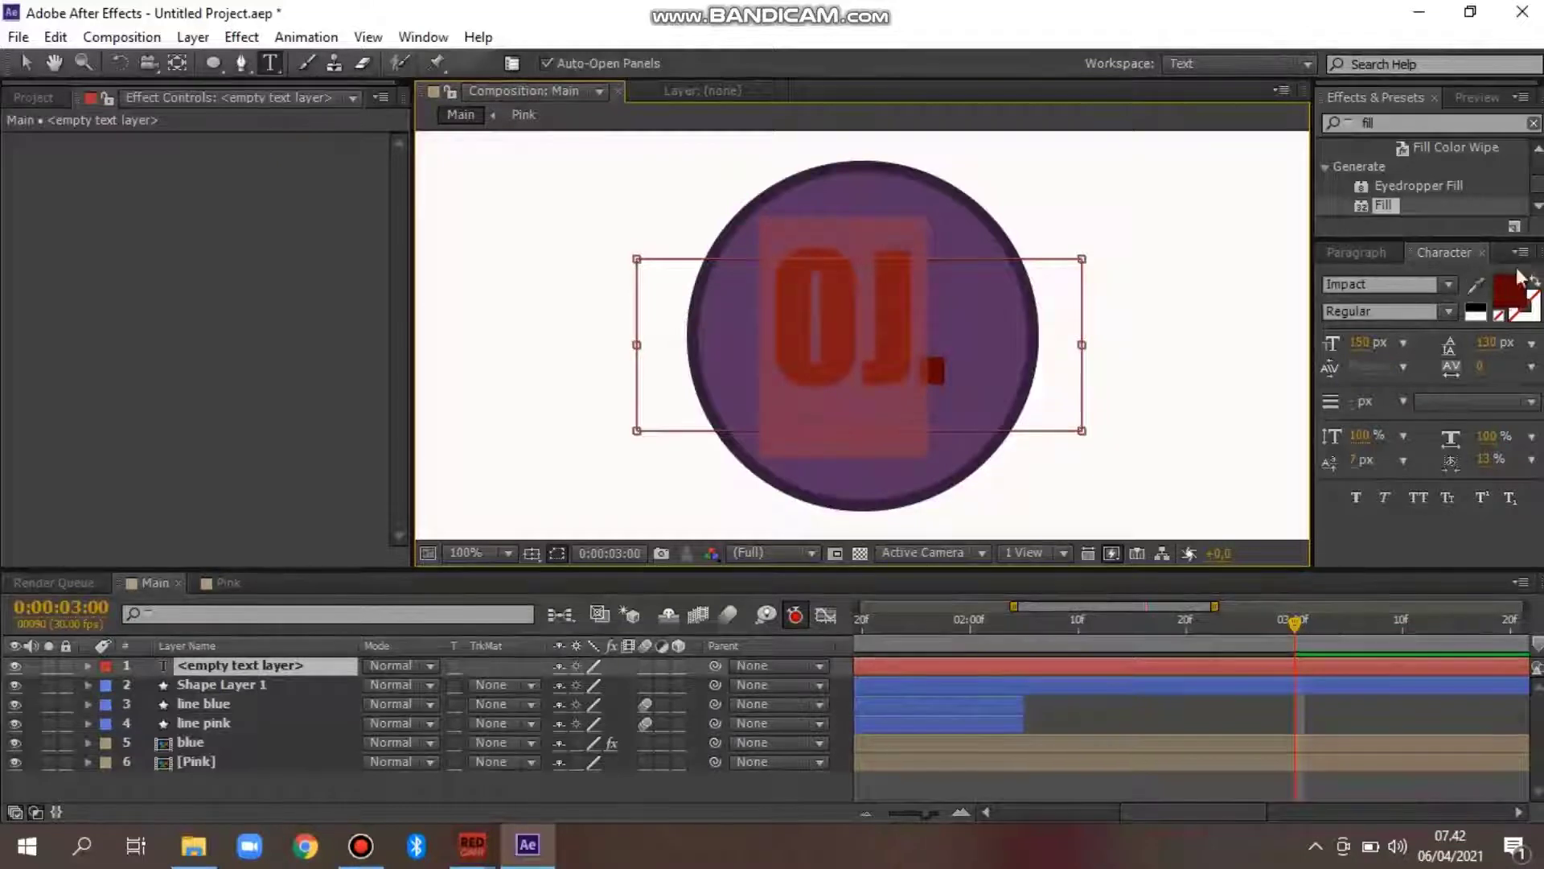
pyautogui.click(1504, 299)
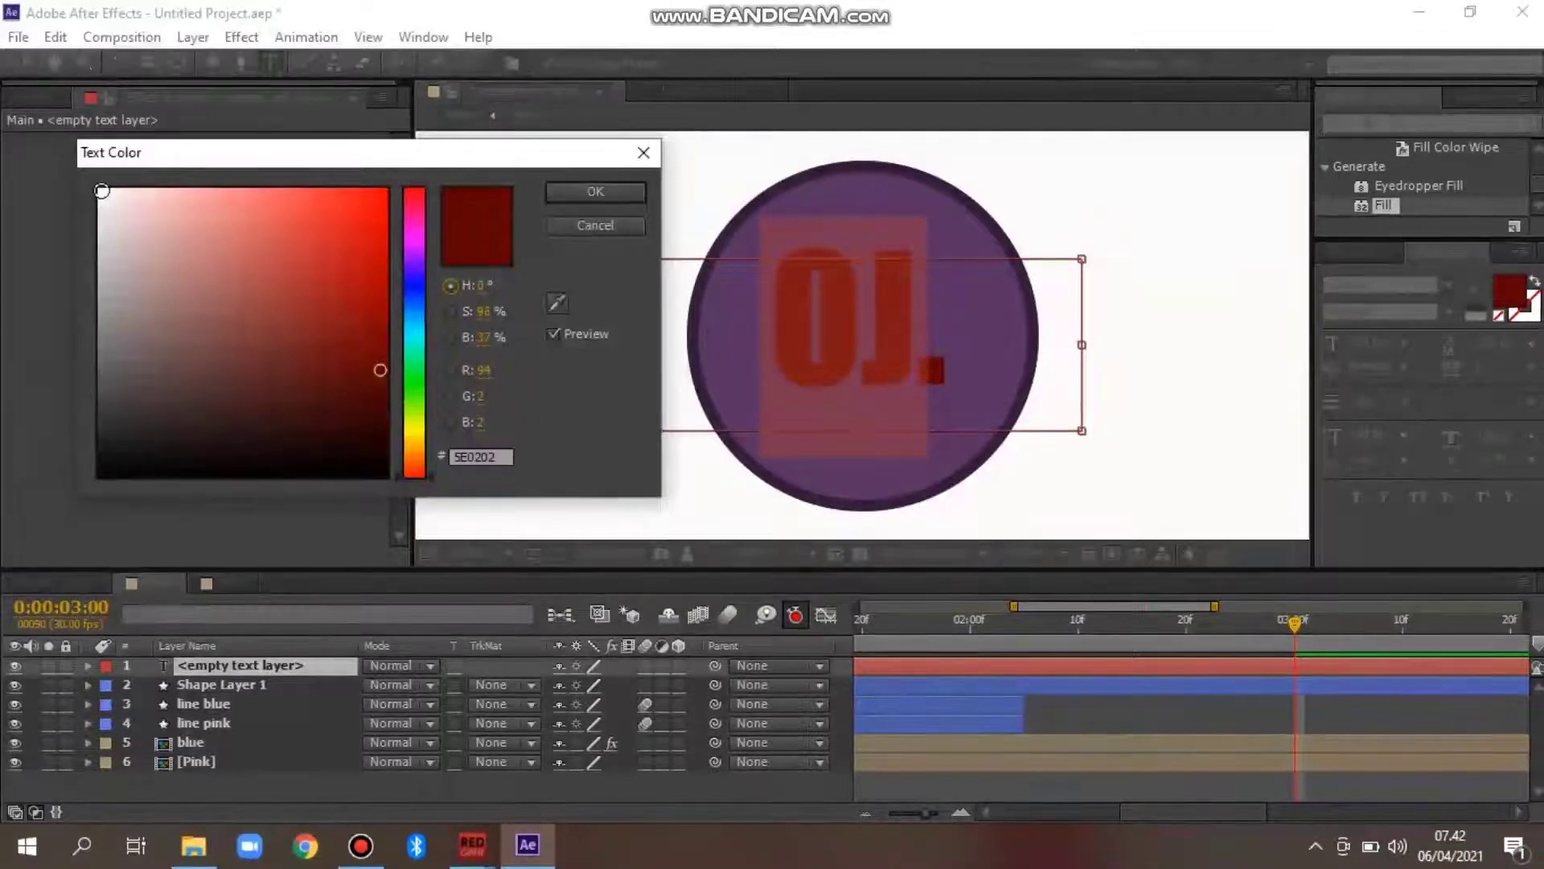
pyautogui.click(102, 190)
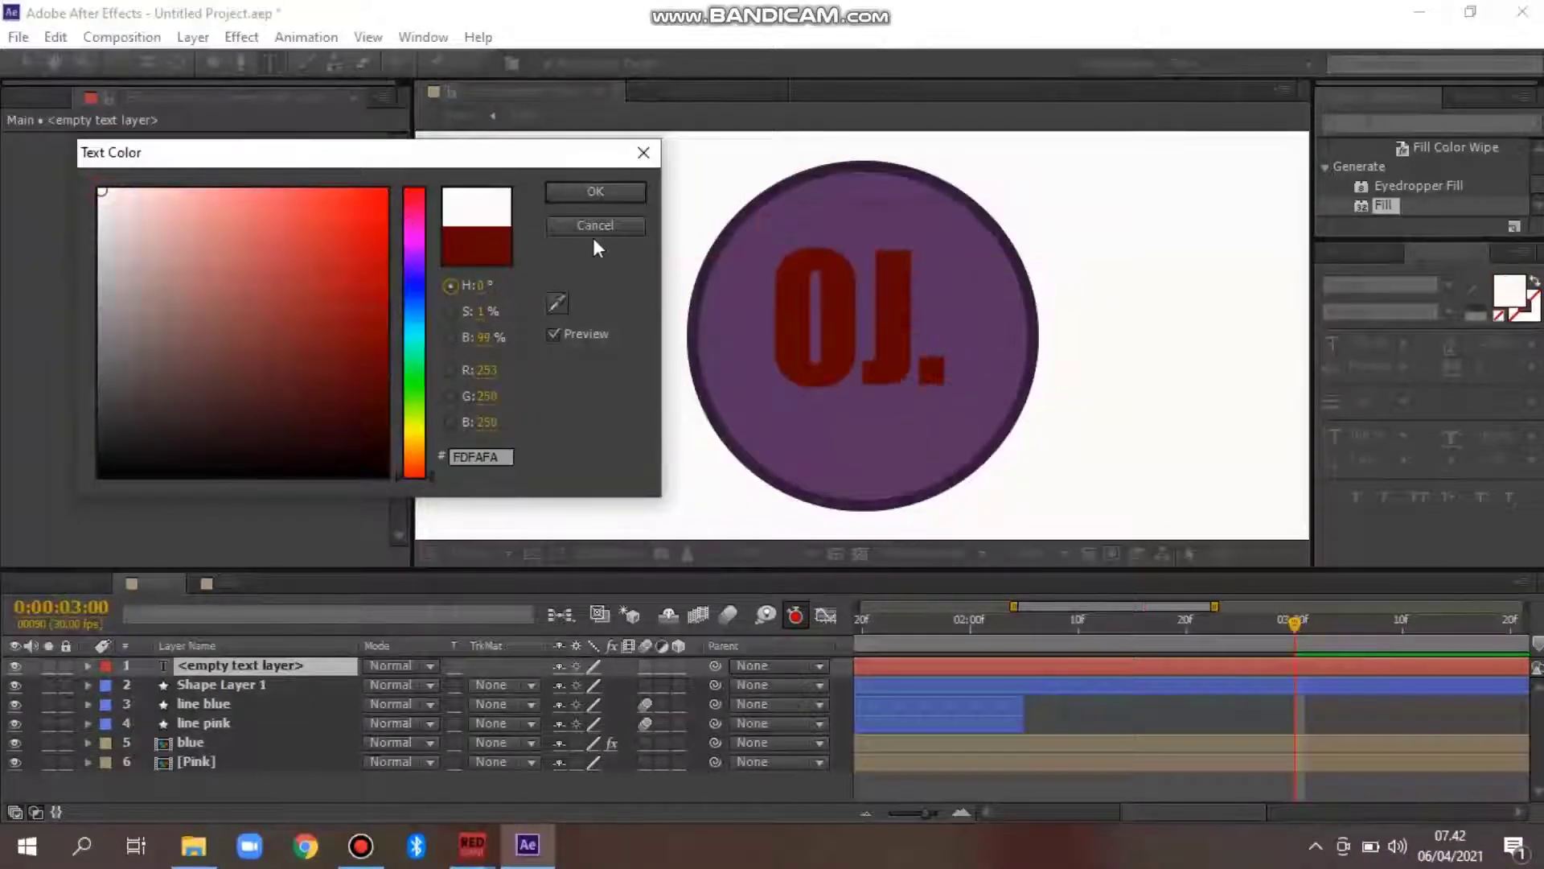
pyautogui.click(596, 191)
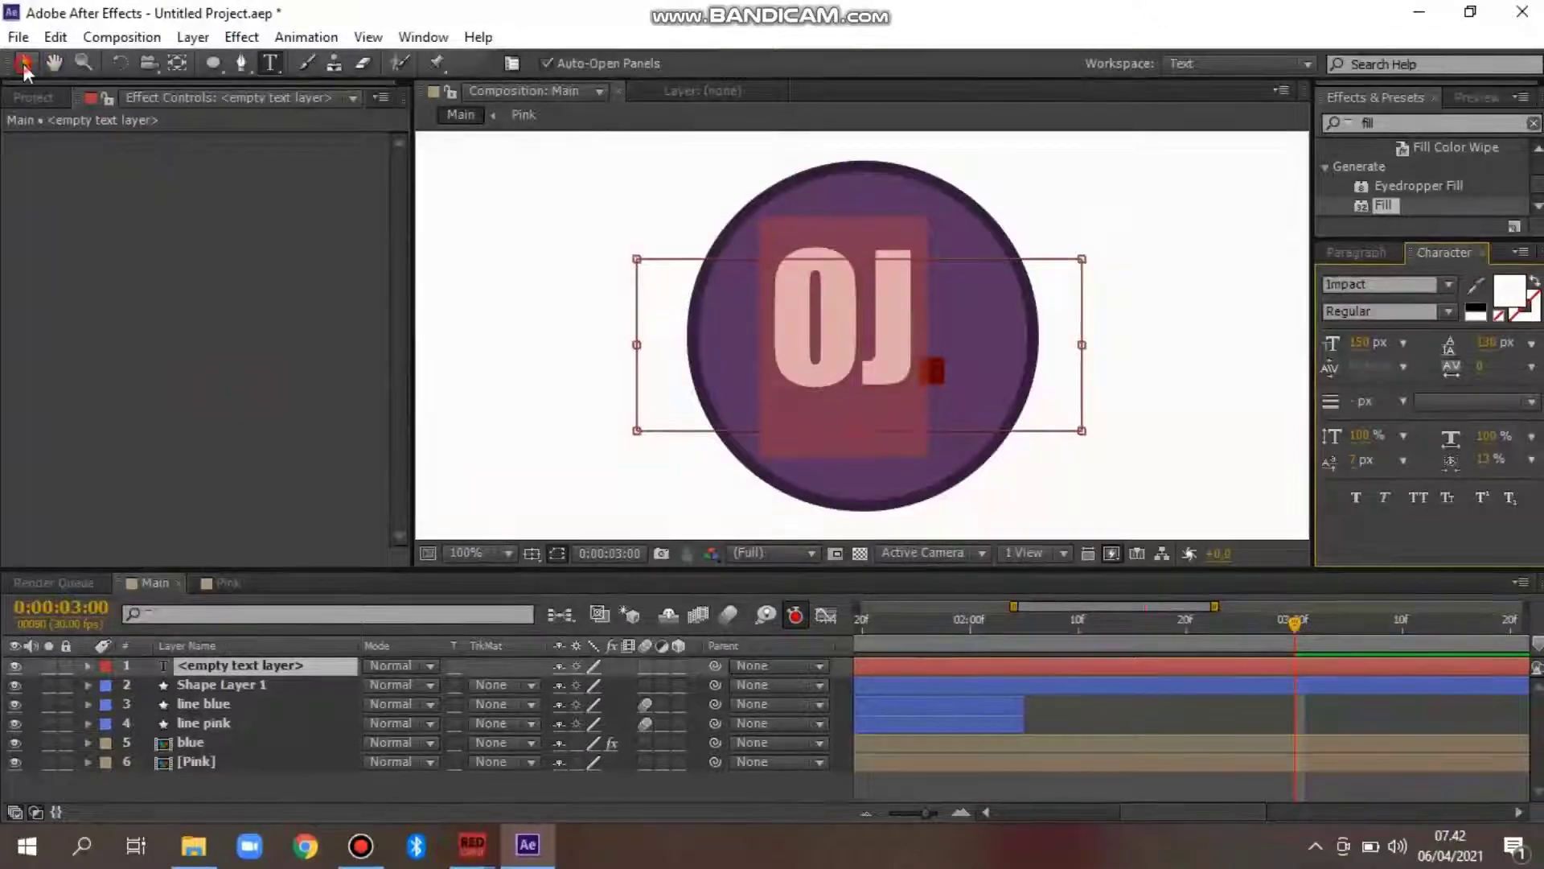
pyautogui.click(25, 66)
pyautogui.click(592, 341)
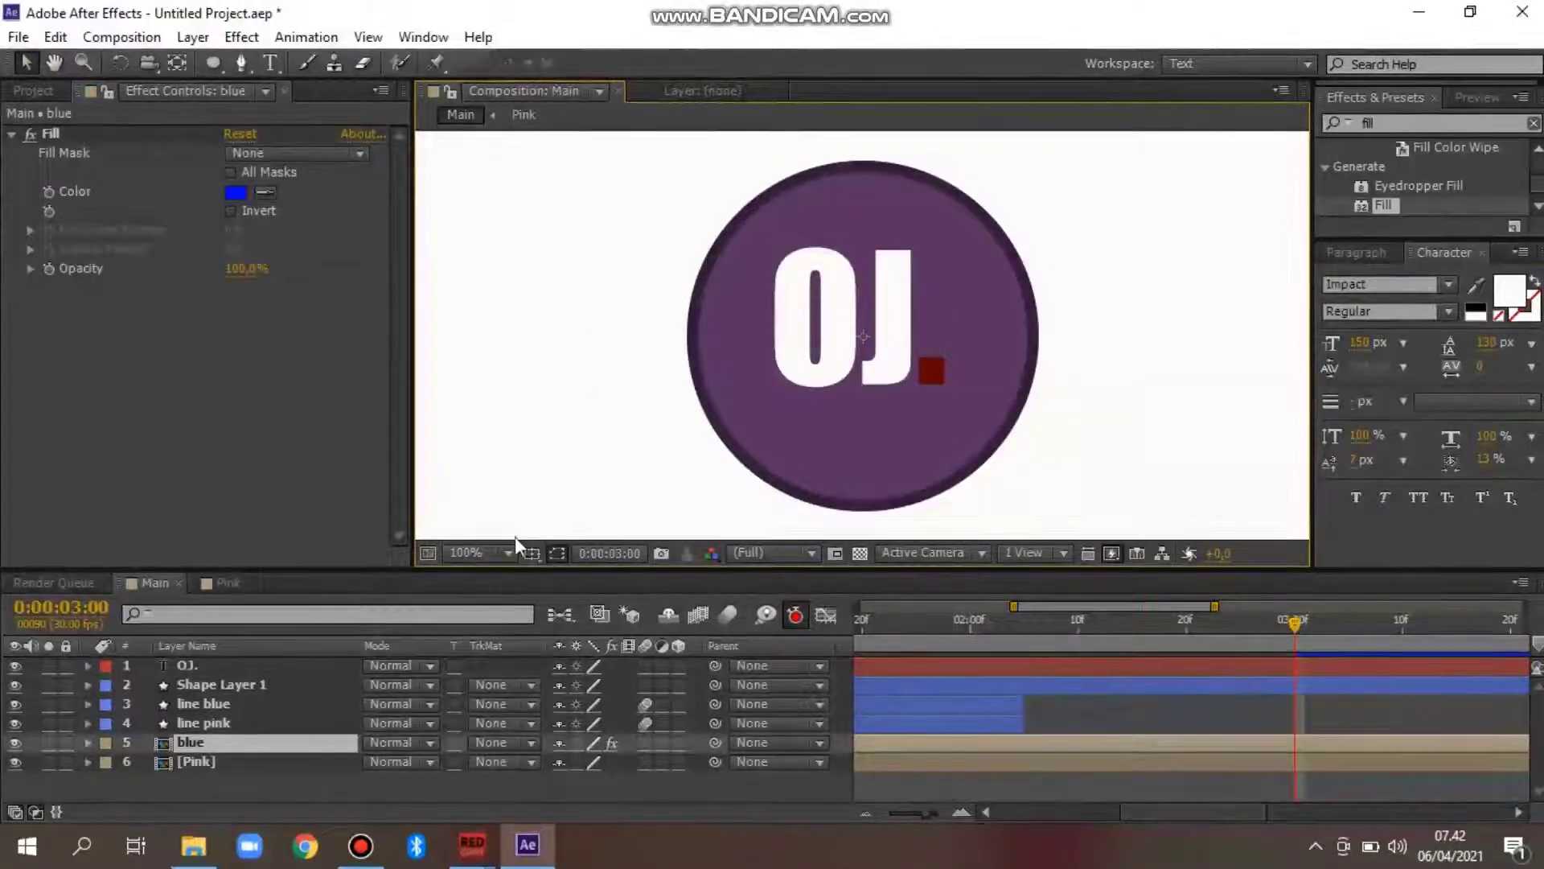
# Align the OJ. text layer to the horizontal and vertical center of the composition
pyautogui.click(494, 552)
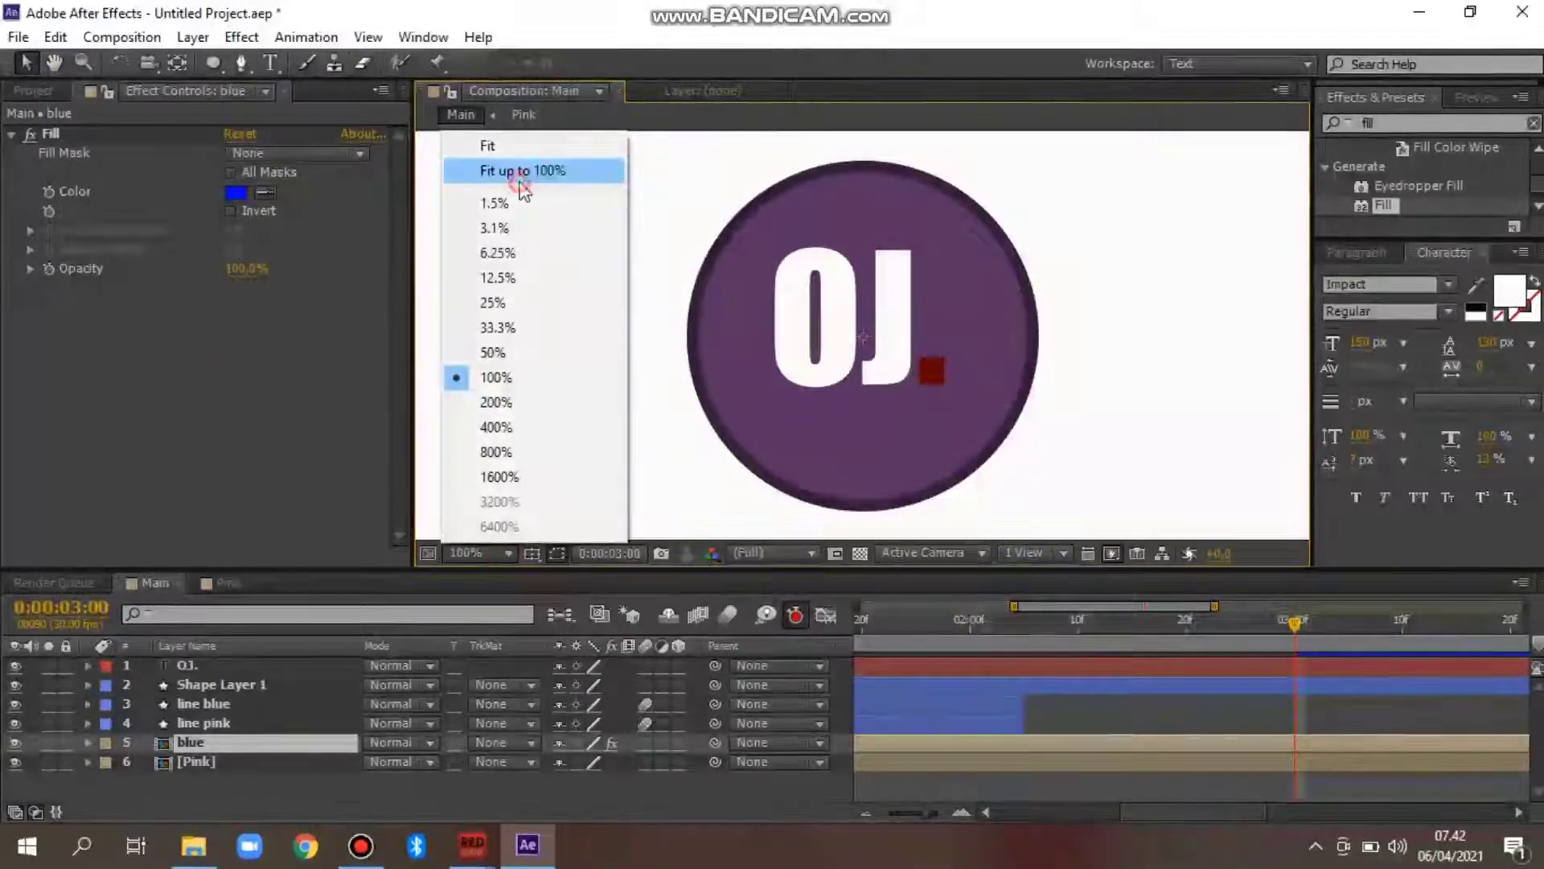
pyautogui.click(523, 170)
pyautogui.click(423, 37)
pyautogui.click(463, 224)
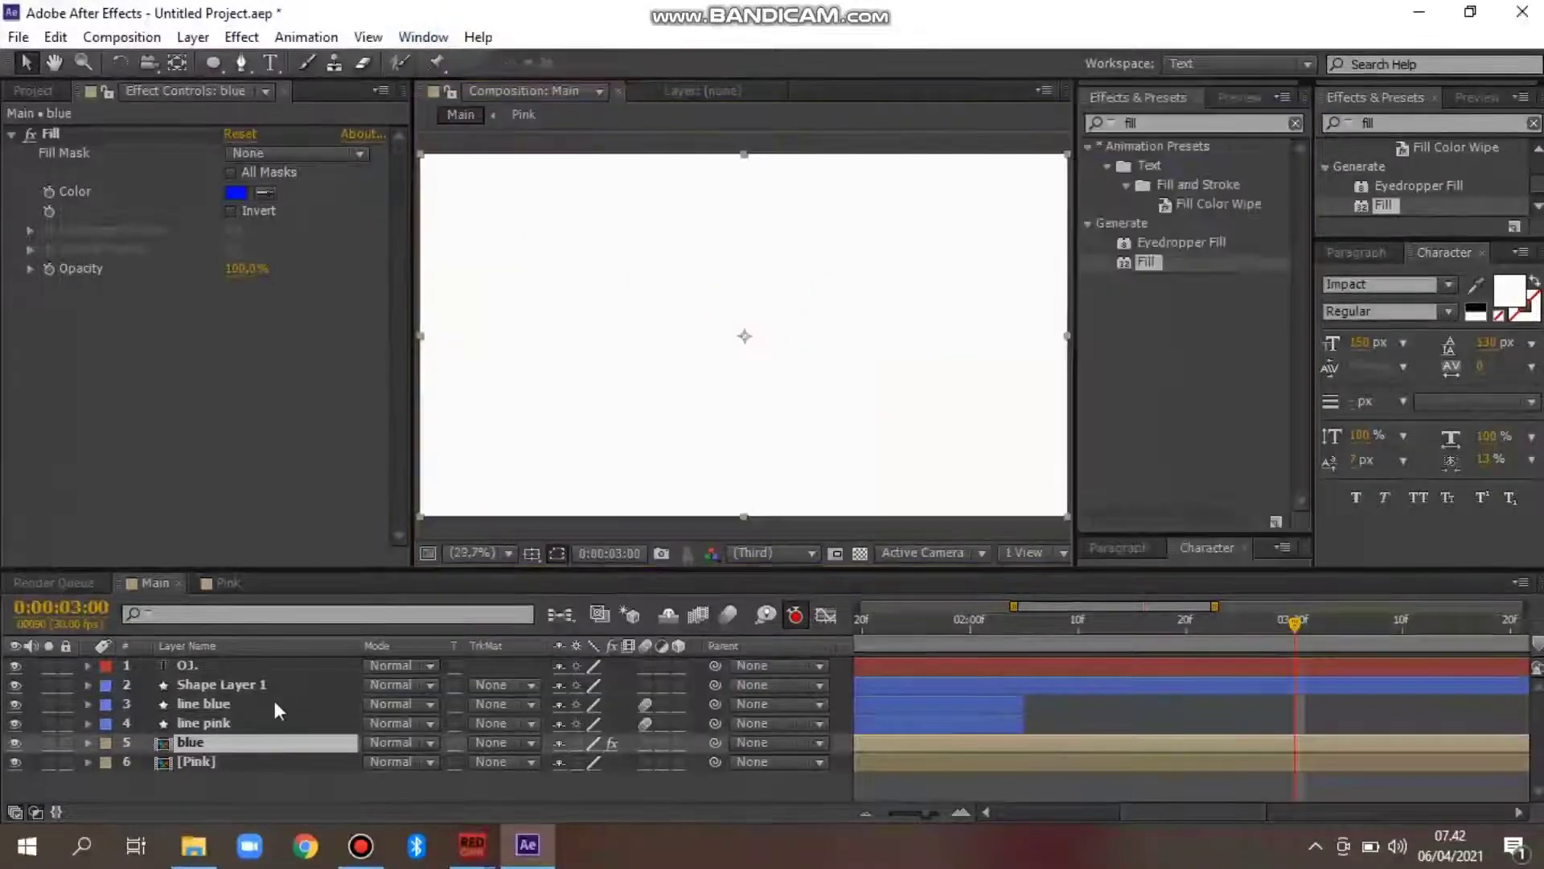
pyautogui.click(230, 666)
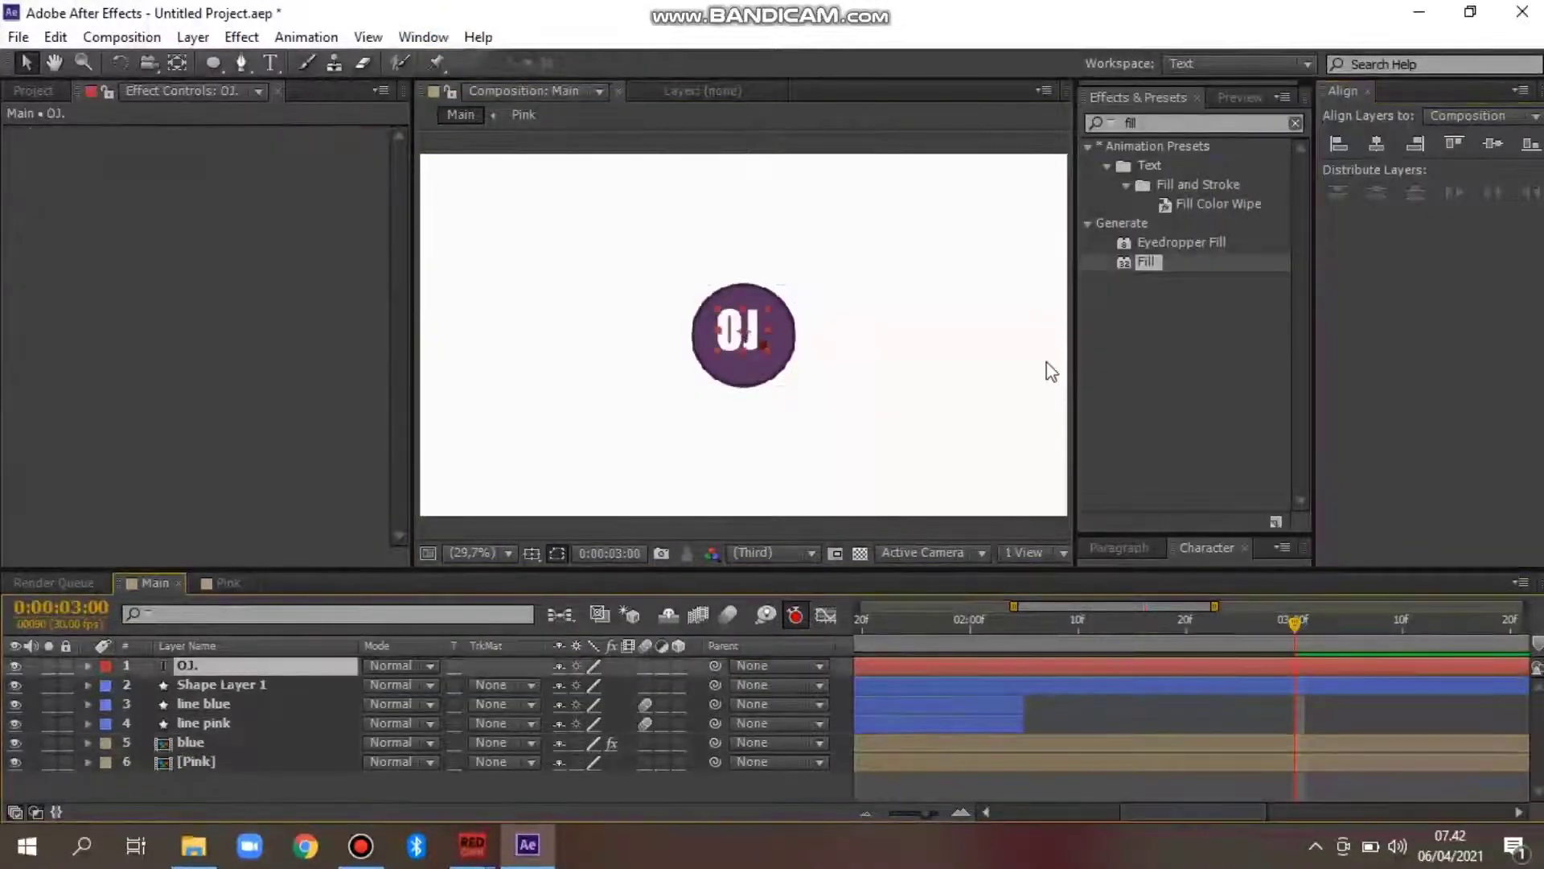
pyautogui.click(1379, 143)
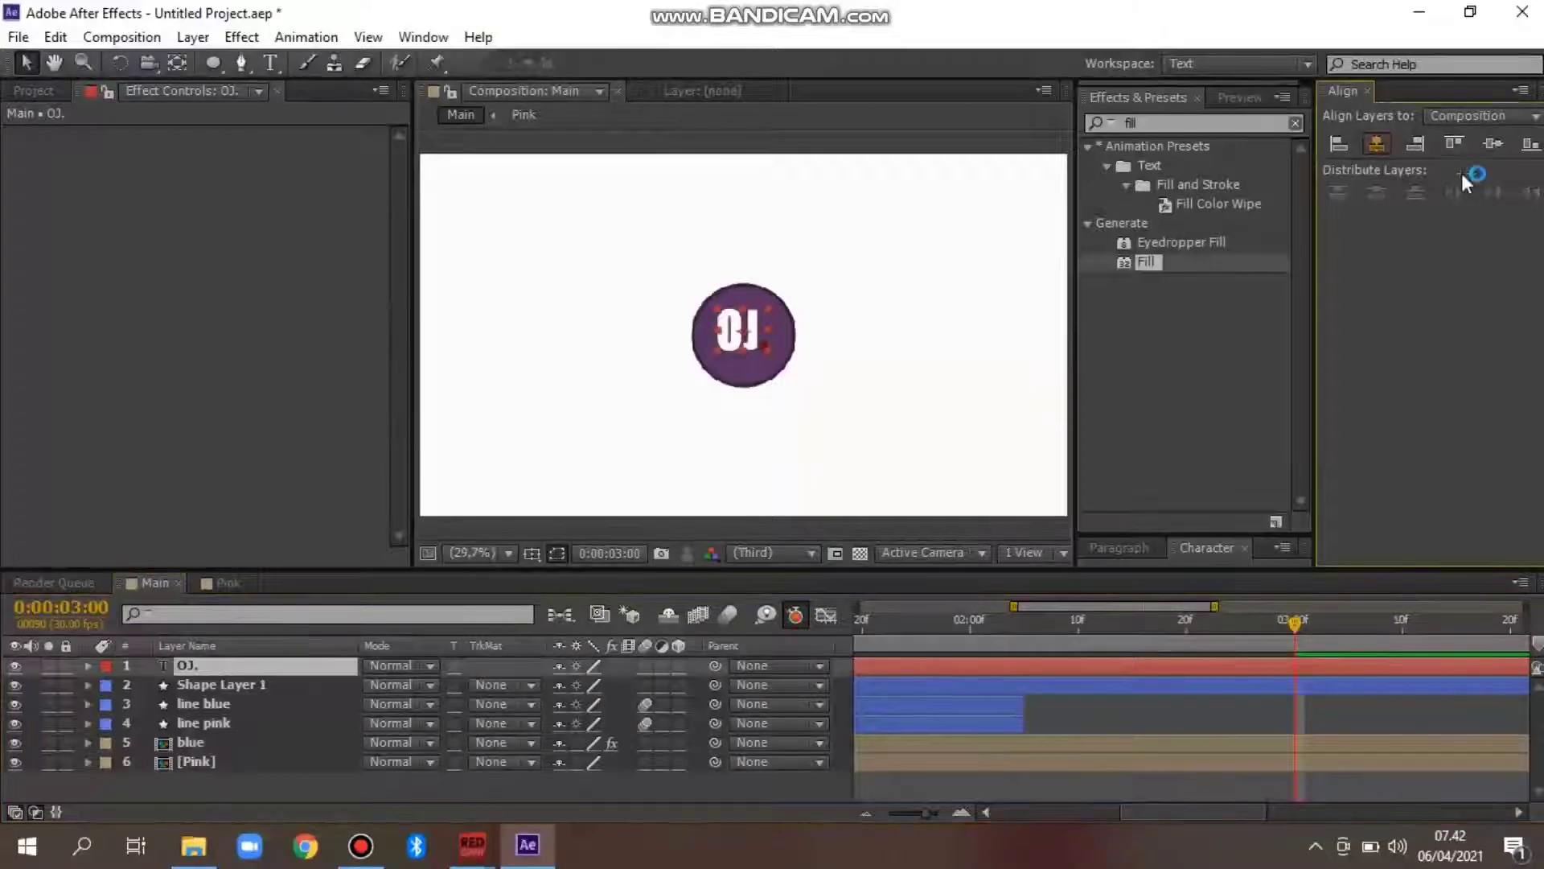
pyautogui.click(1488, 142)
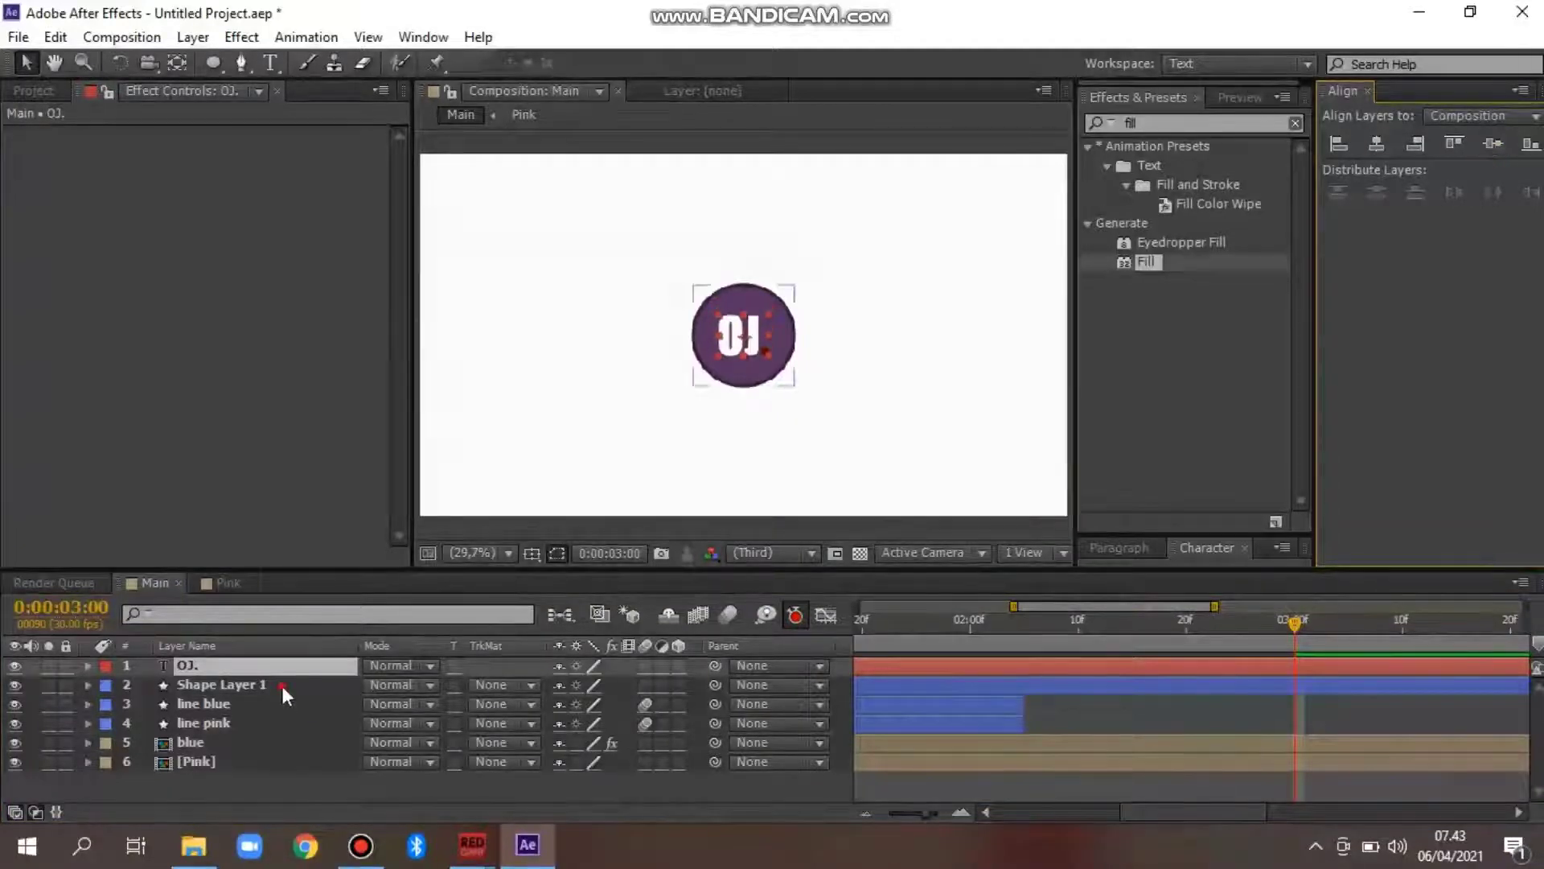
# Align Shape Layer 1 to the horizontal center of the composition and close the alignment tools
pyautogui.click(282, 687)
pyautogui.click(1386, 147)
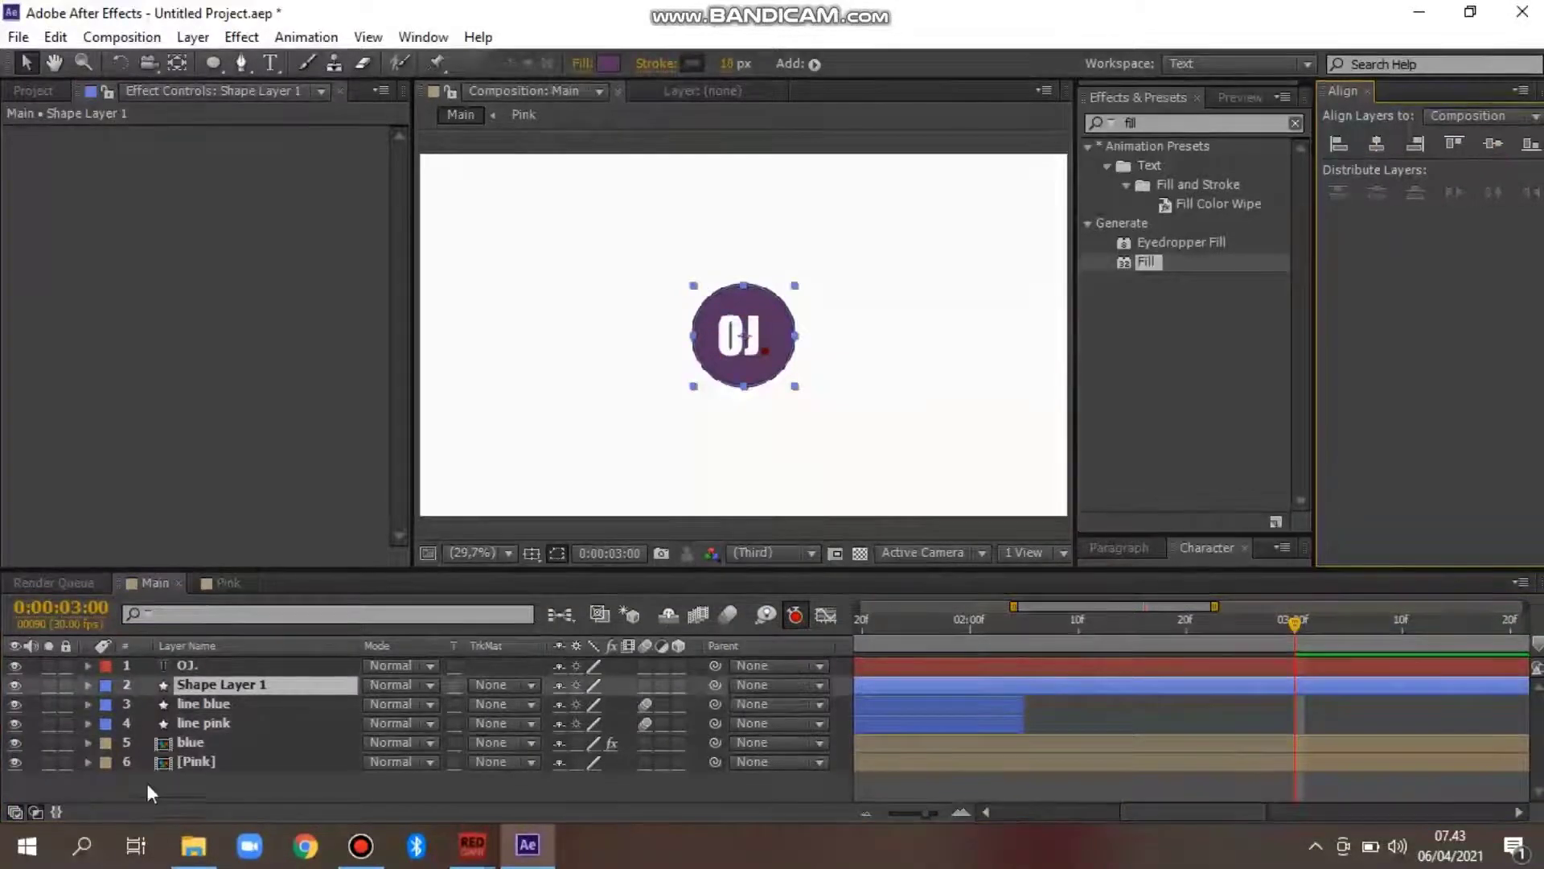
pyautogui.click(1370, 91)
# Pre-compose the OJ. text layer and Shape Layer 1 together into a new composition named logo
pyautogui.press('/')
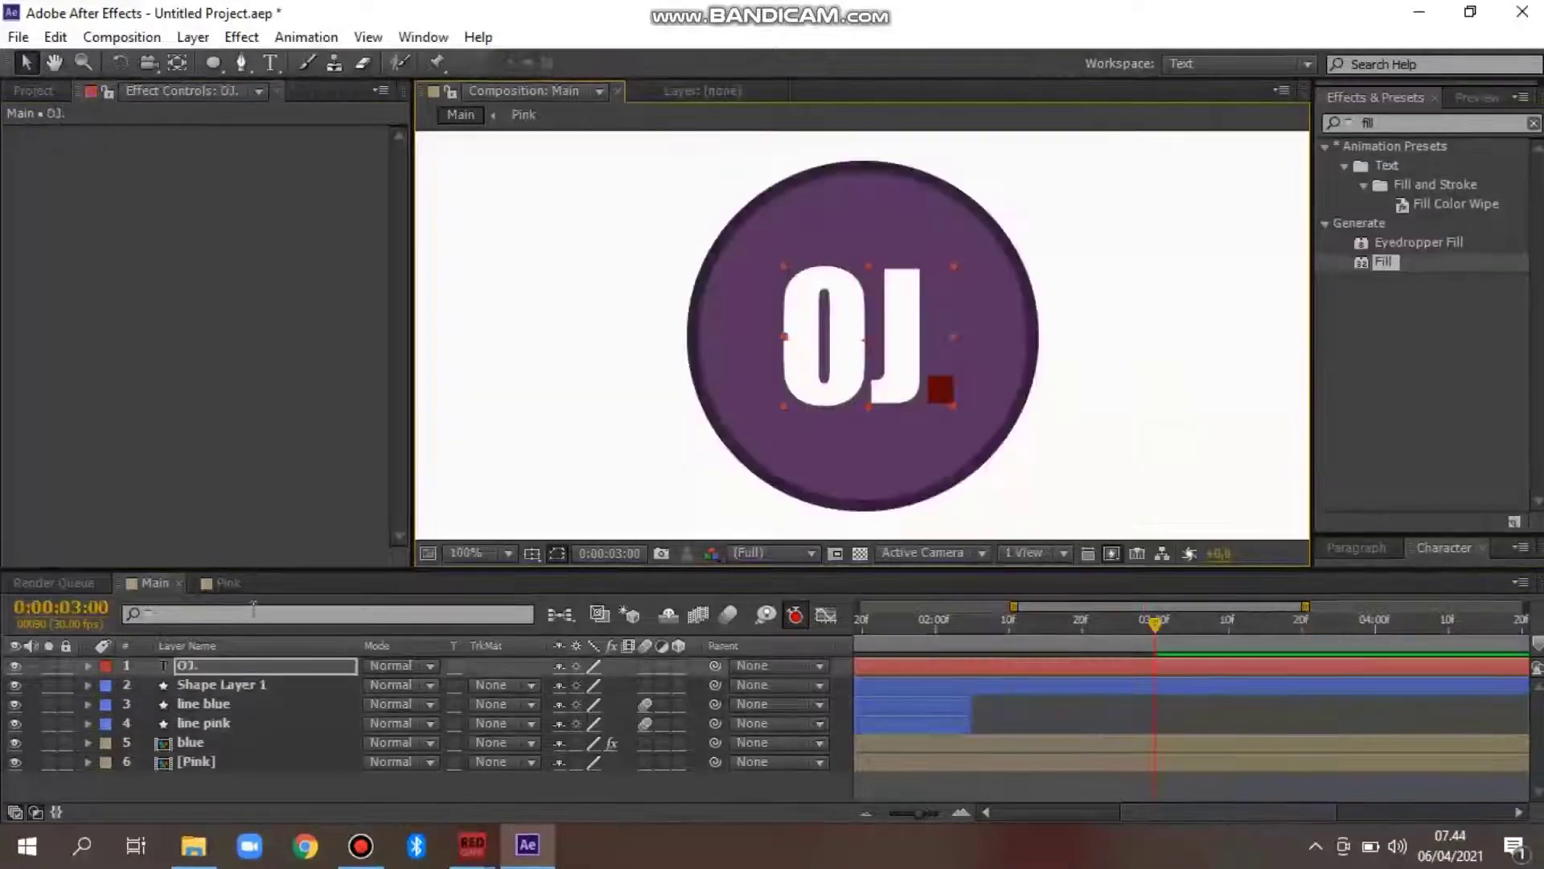
pyautogui.click(241, 665)
pyautogui.keyDown('ctrl'); pyautogui.click(243, 684); pyautogui.keyUp('ctrl')
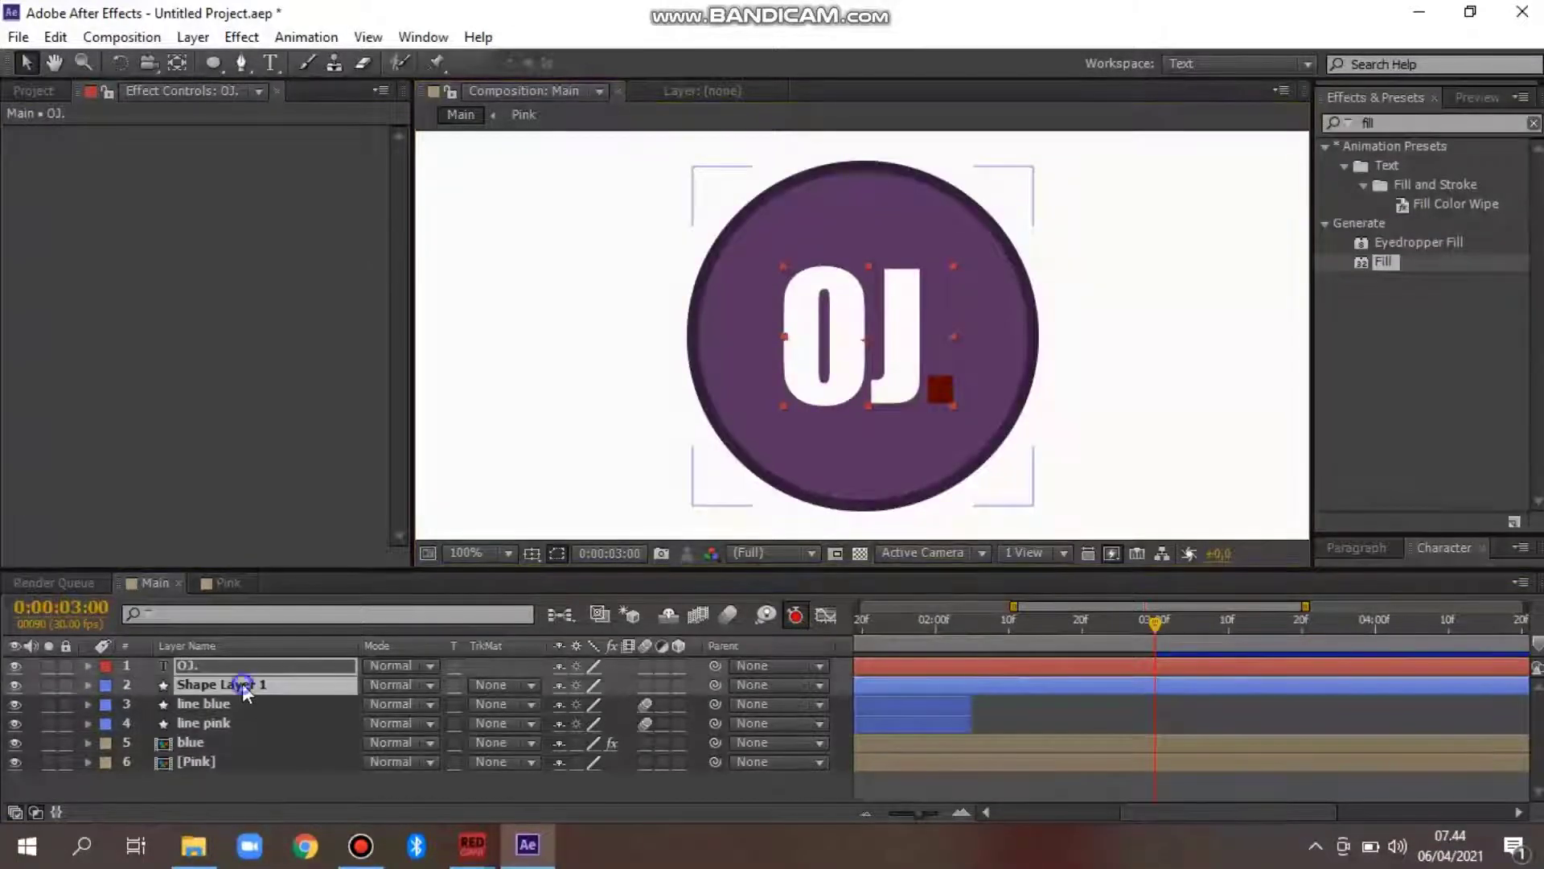
pyautogui.rightClick(242, 680)
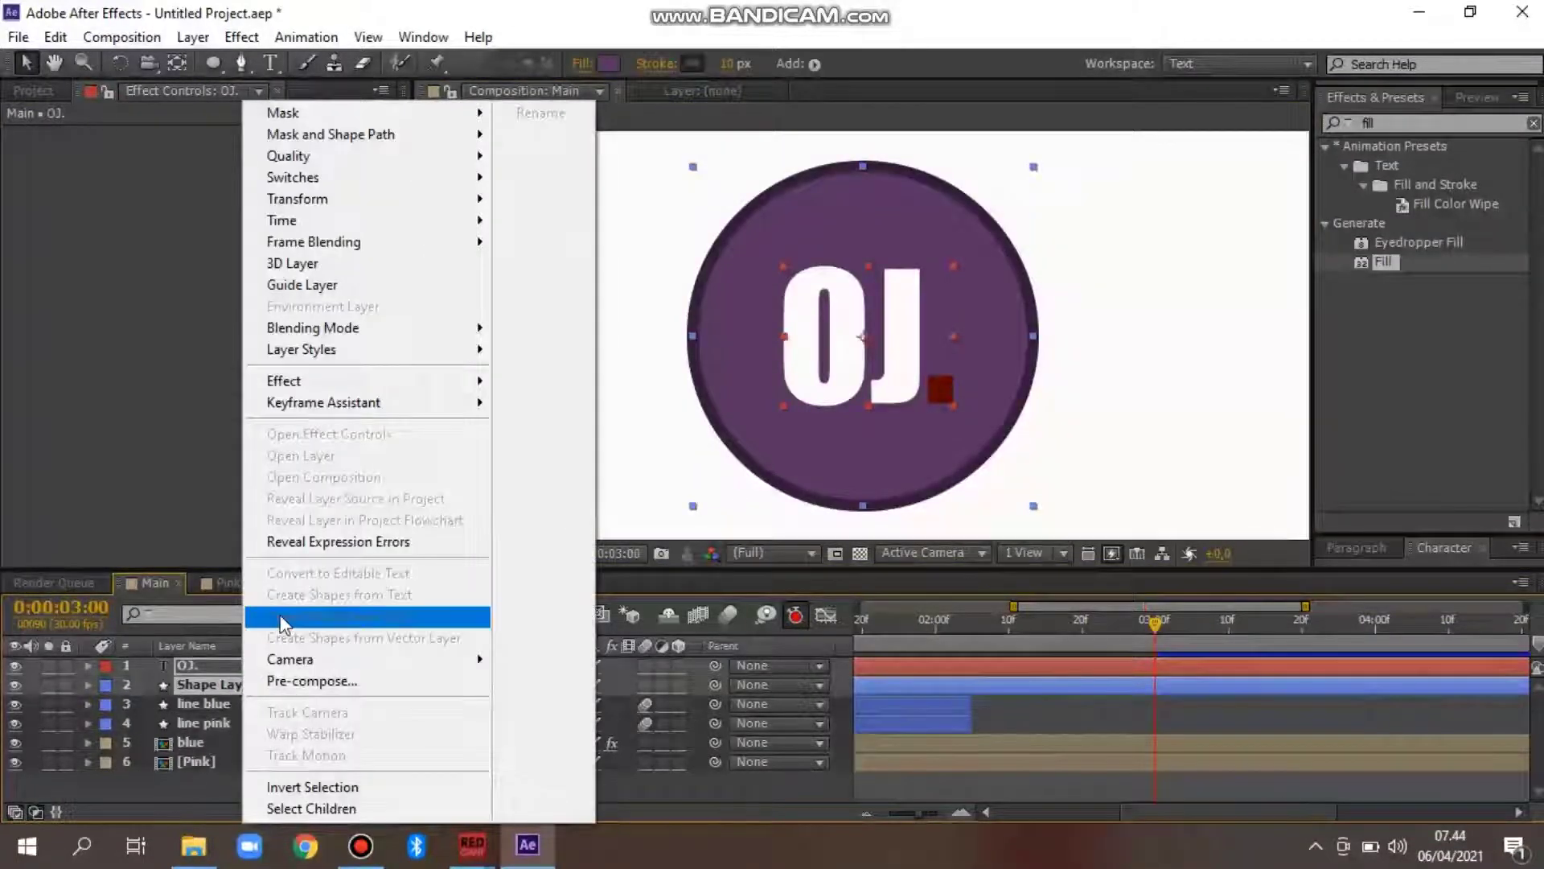
pyautogui.click(313, 680)
pyautogui.write('logo')
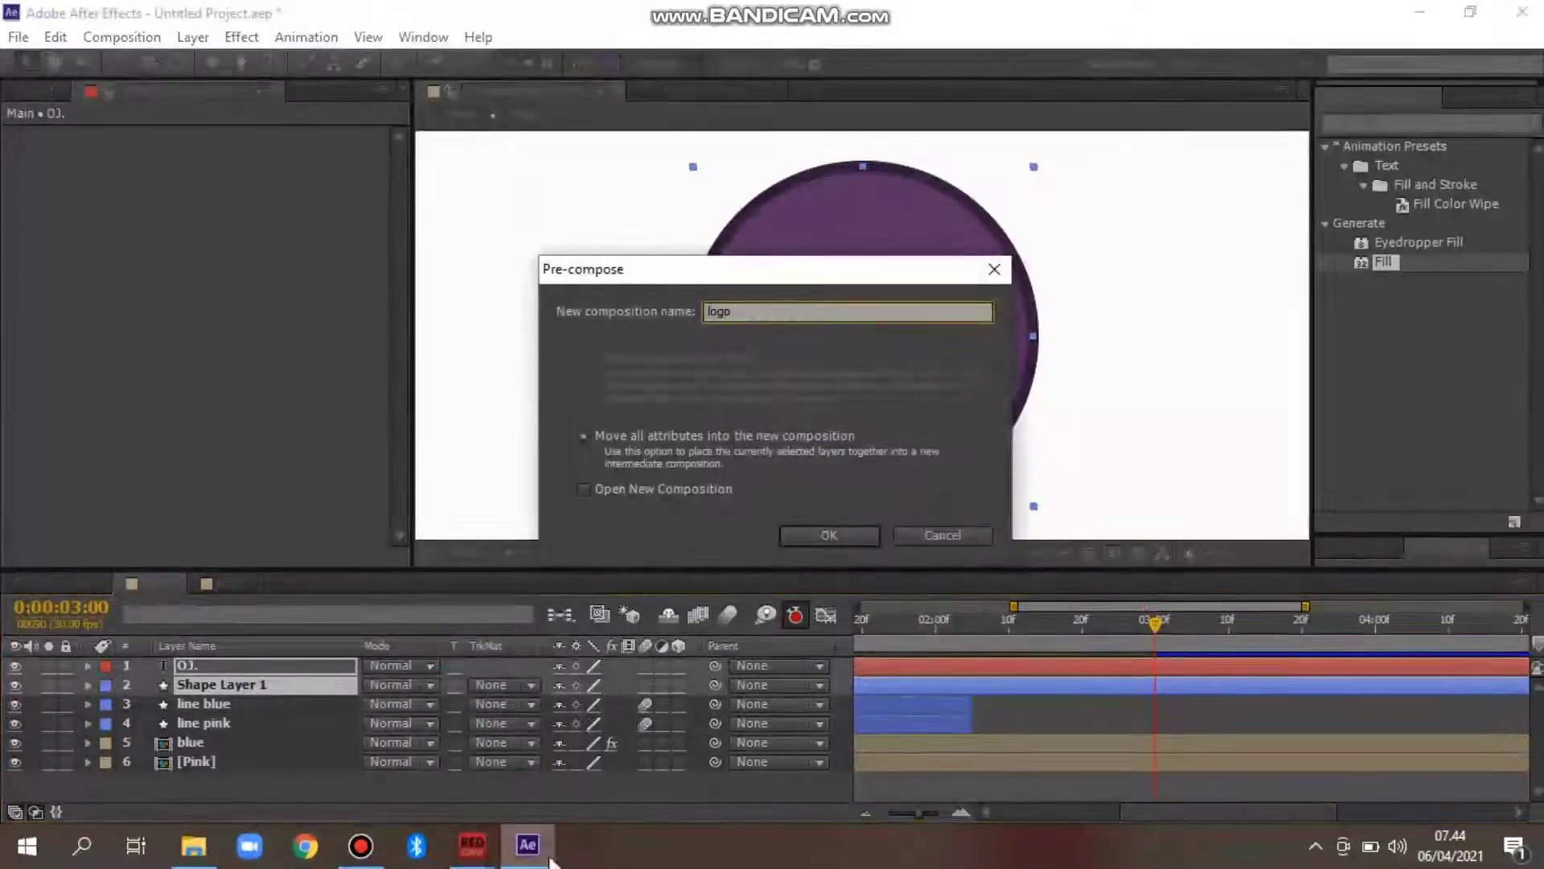
pyautogui.click(843, 538)
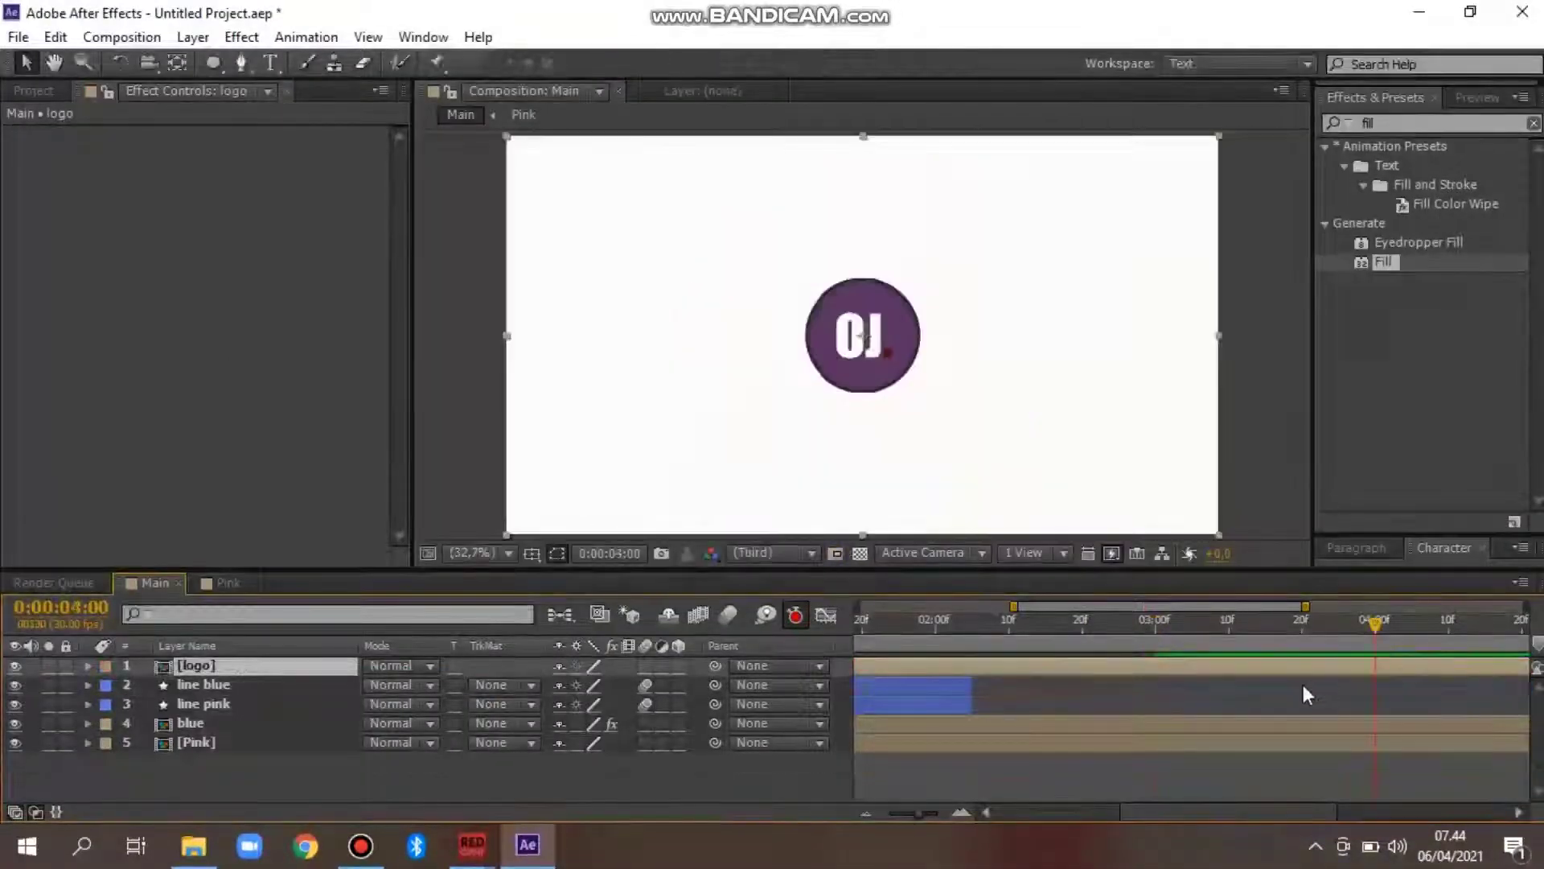
# Animate the logo layer's scale with keyframes of 0% at 0:00:03:00 and 100% at 0:00:04:00
pyautogui.press('s')
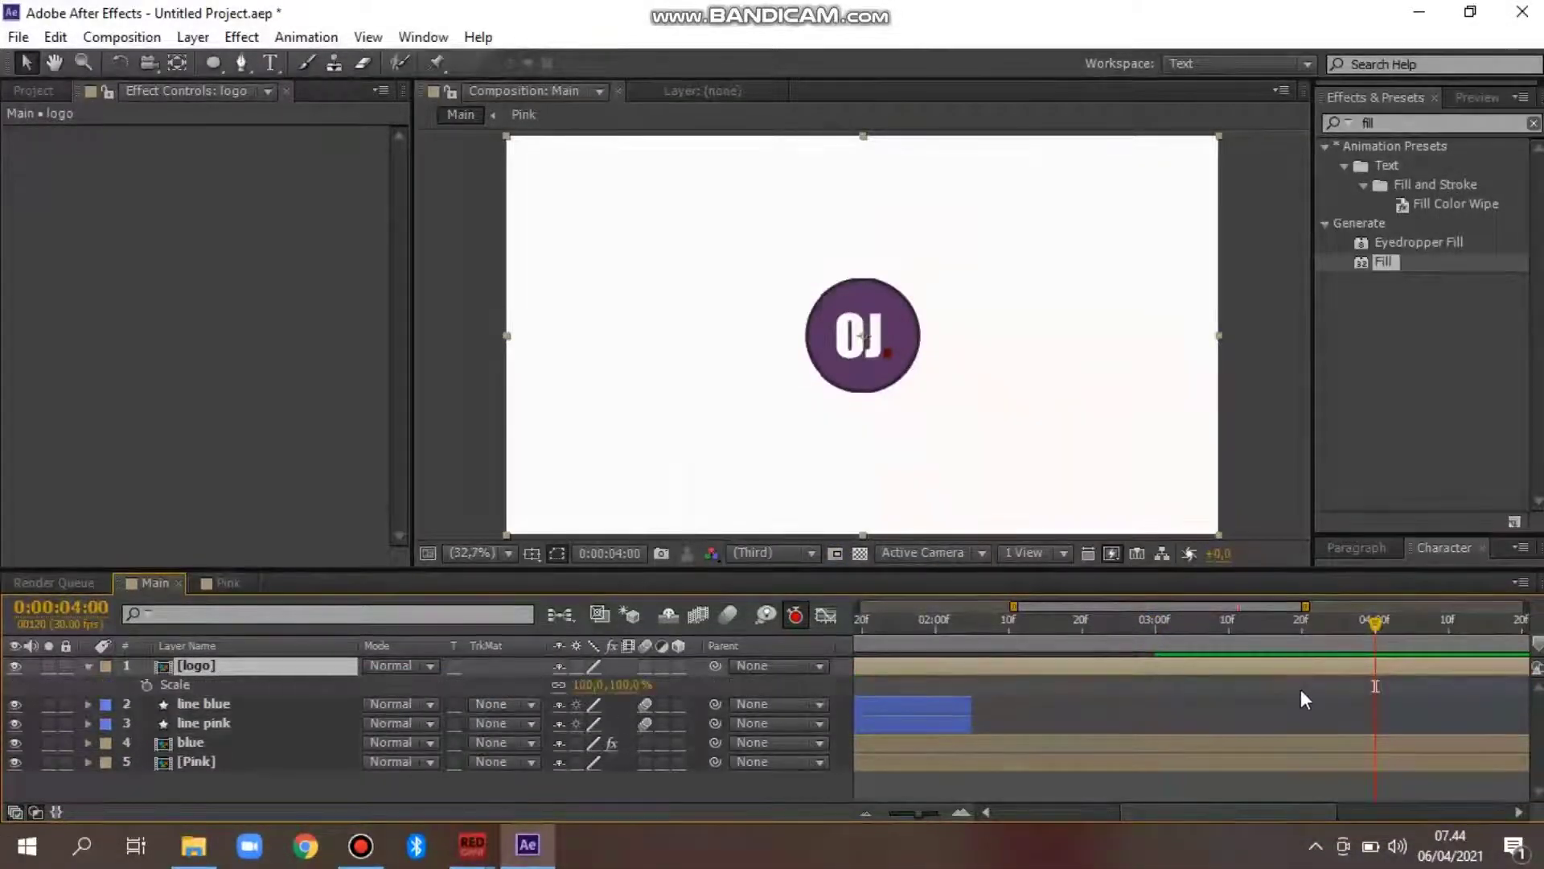
pyautogui.click(146, 684)
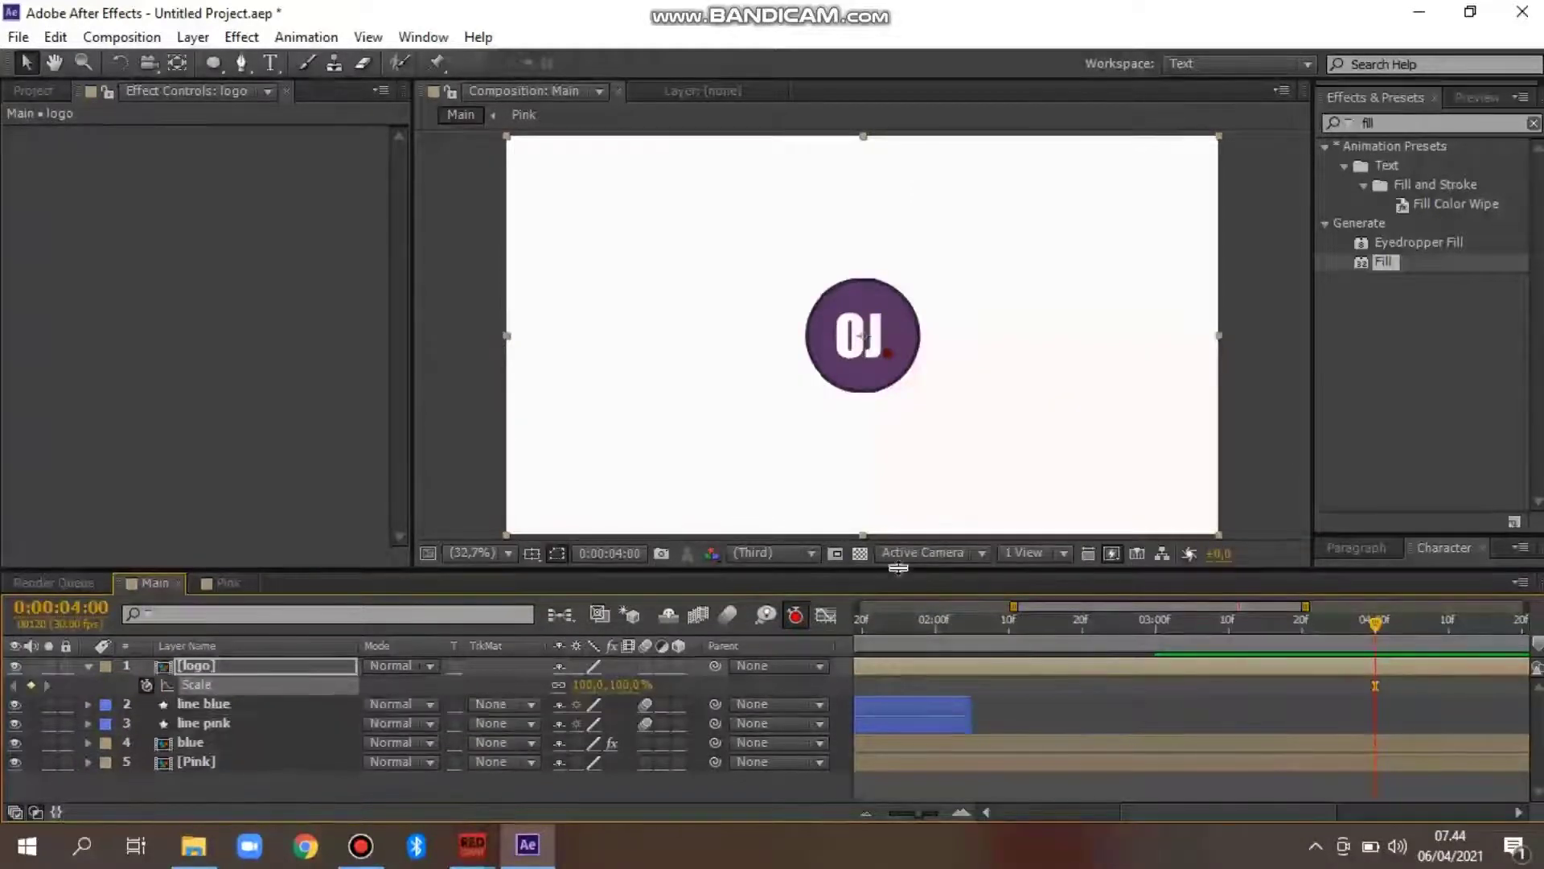
pyautogui.click(1156, 627)
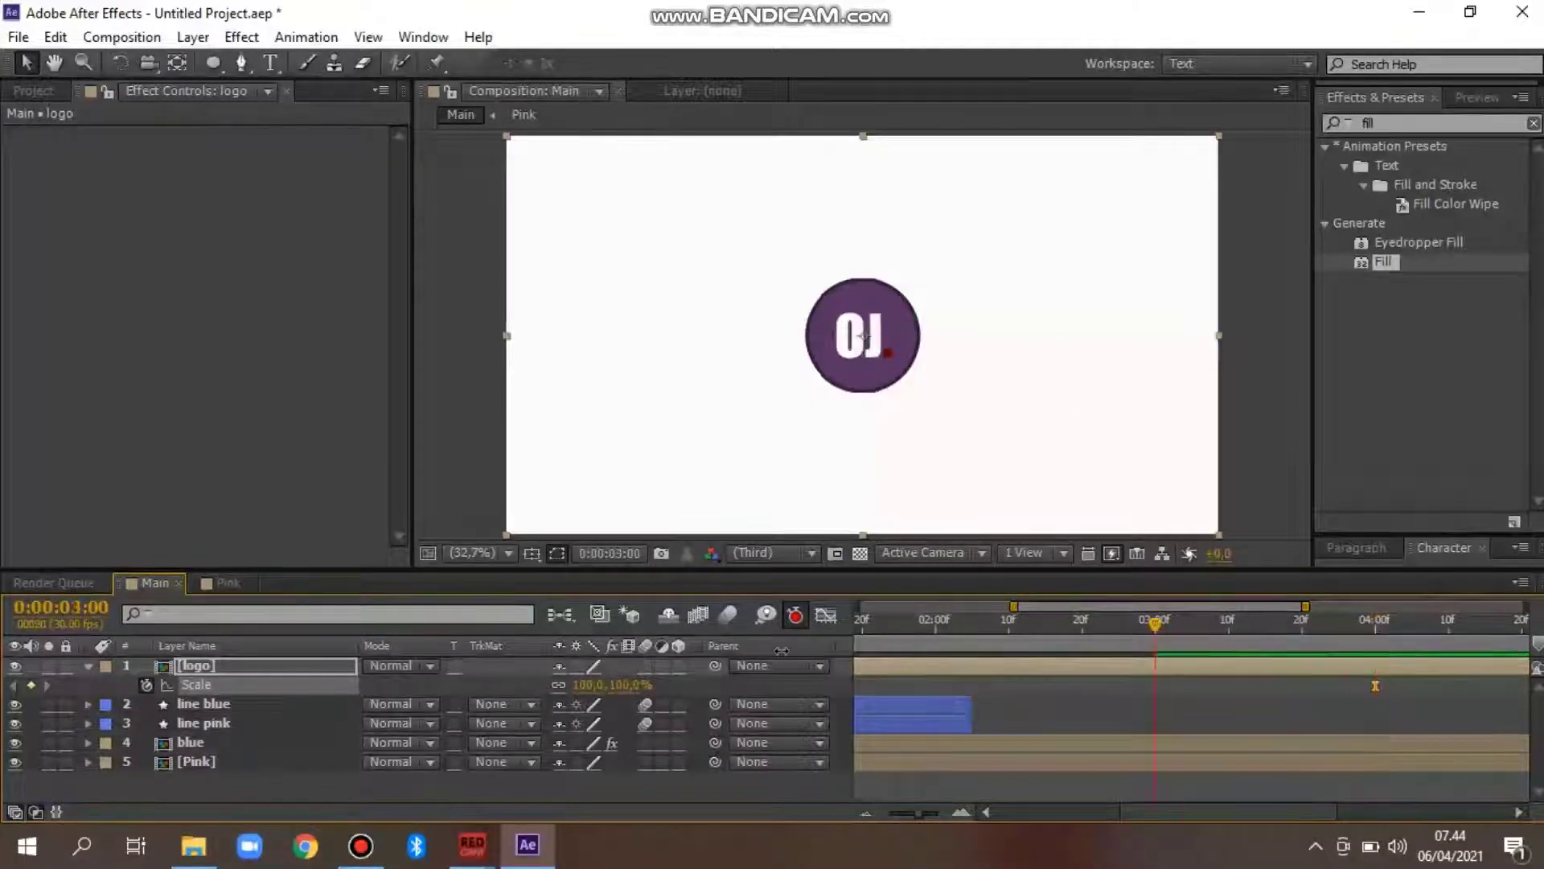
pyautogui.click(584, 684)
pyautogui.write('0')
pyautogui.press('Return')
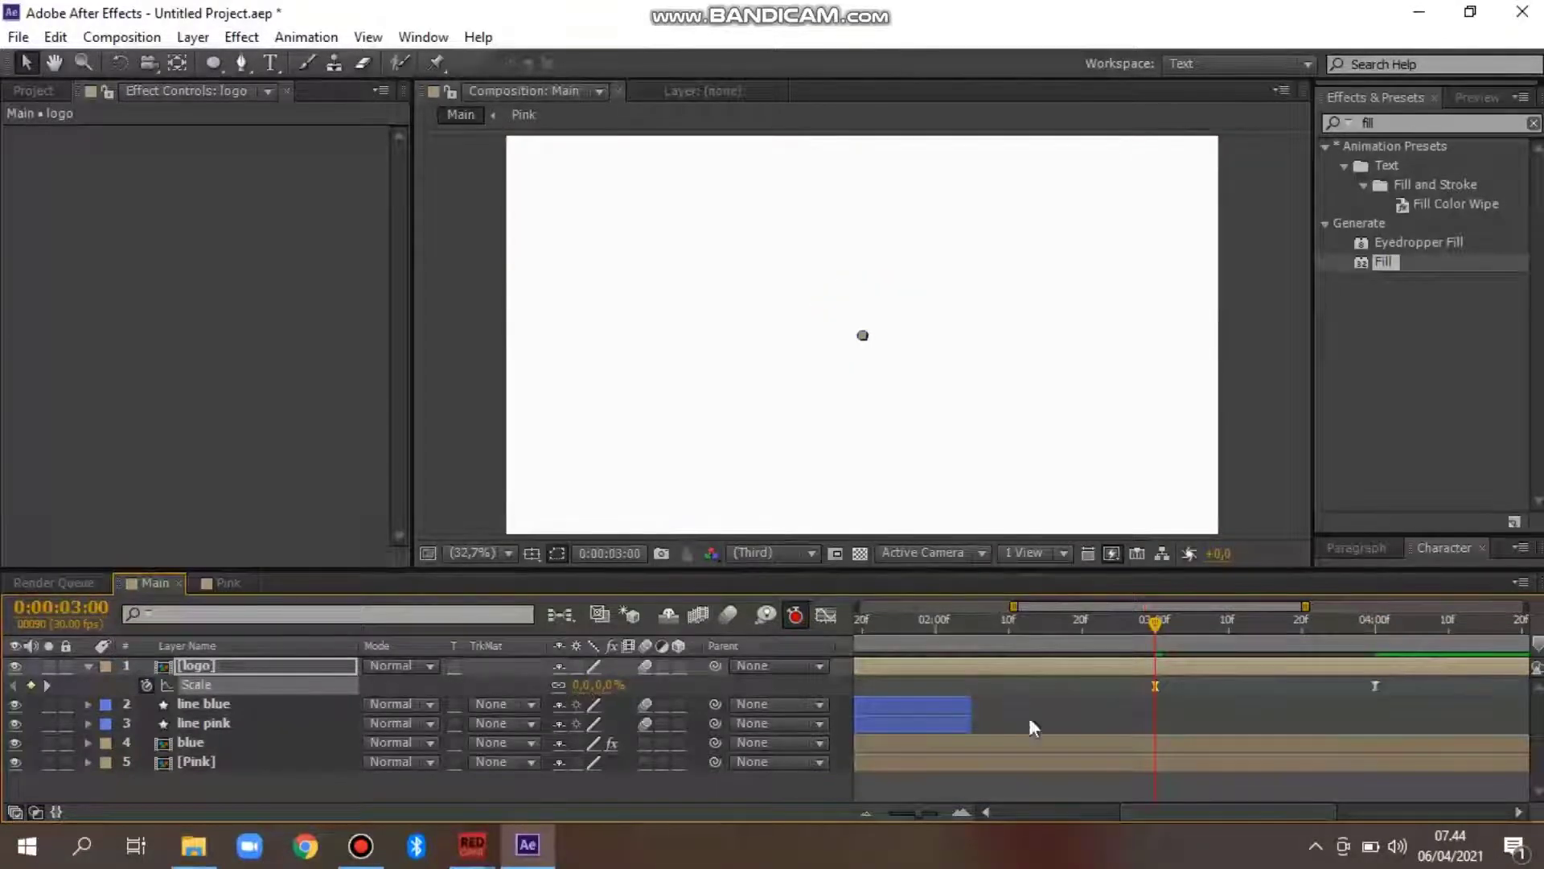
# Reshape the logo's scale value graph between the two keyframes so the curve rises quickly and overshoots 100% before settling
pyautogui.moveTo(1231, 687); pyautogui.dragTo(1140, 684)
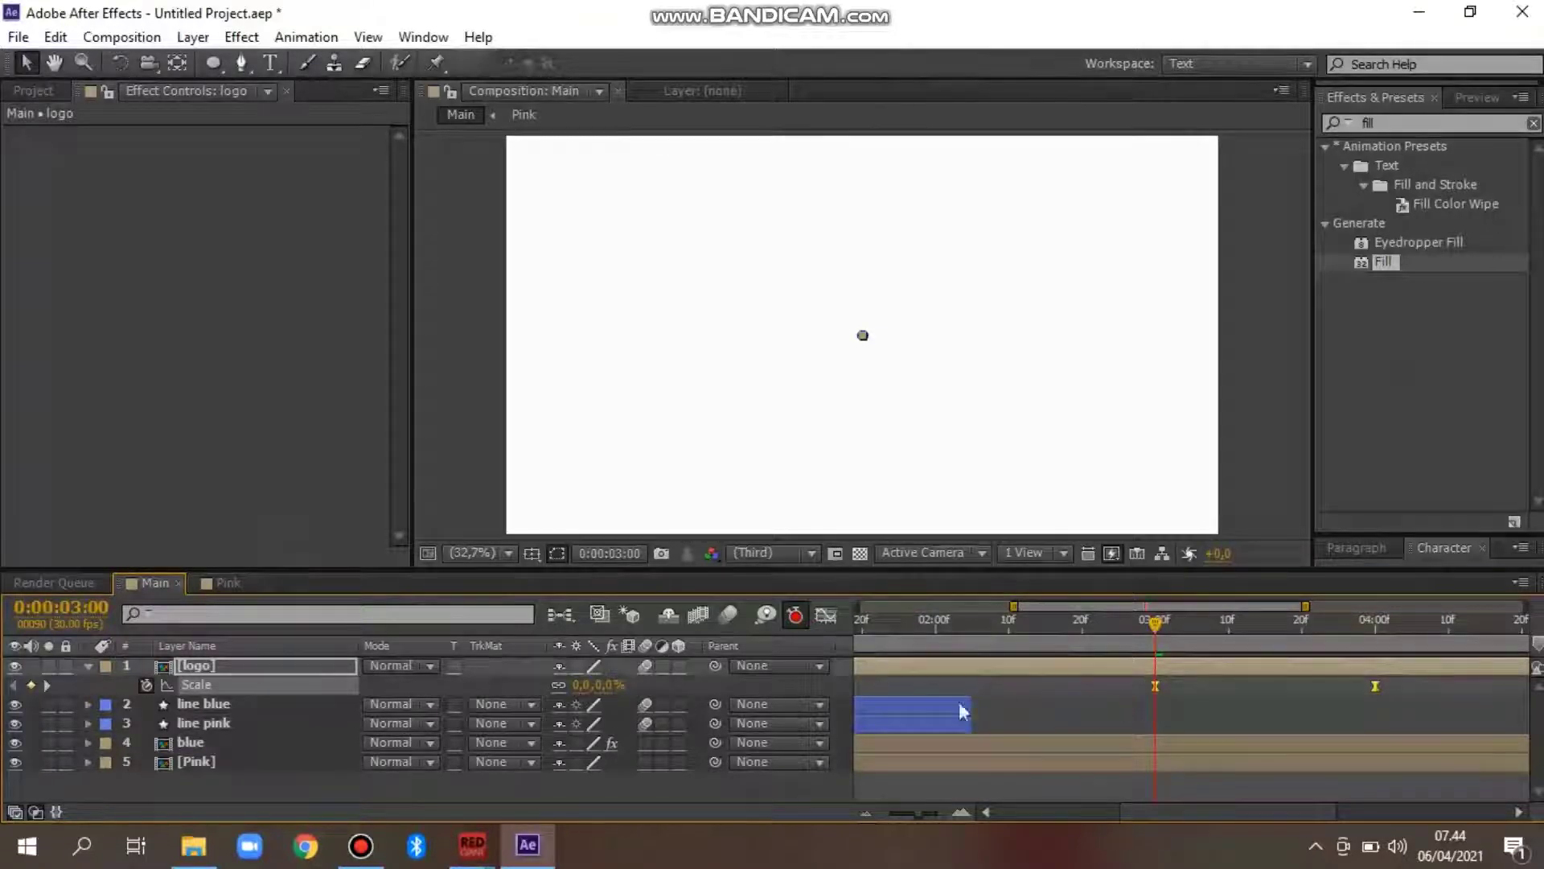
pyautogui.click(827, 615)
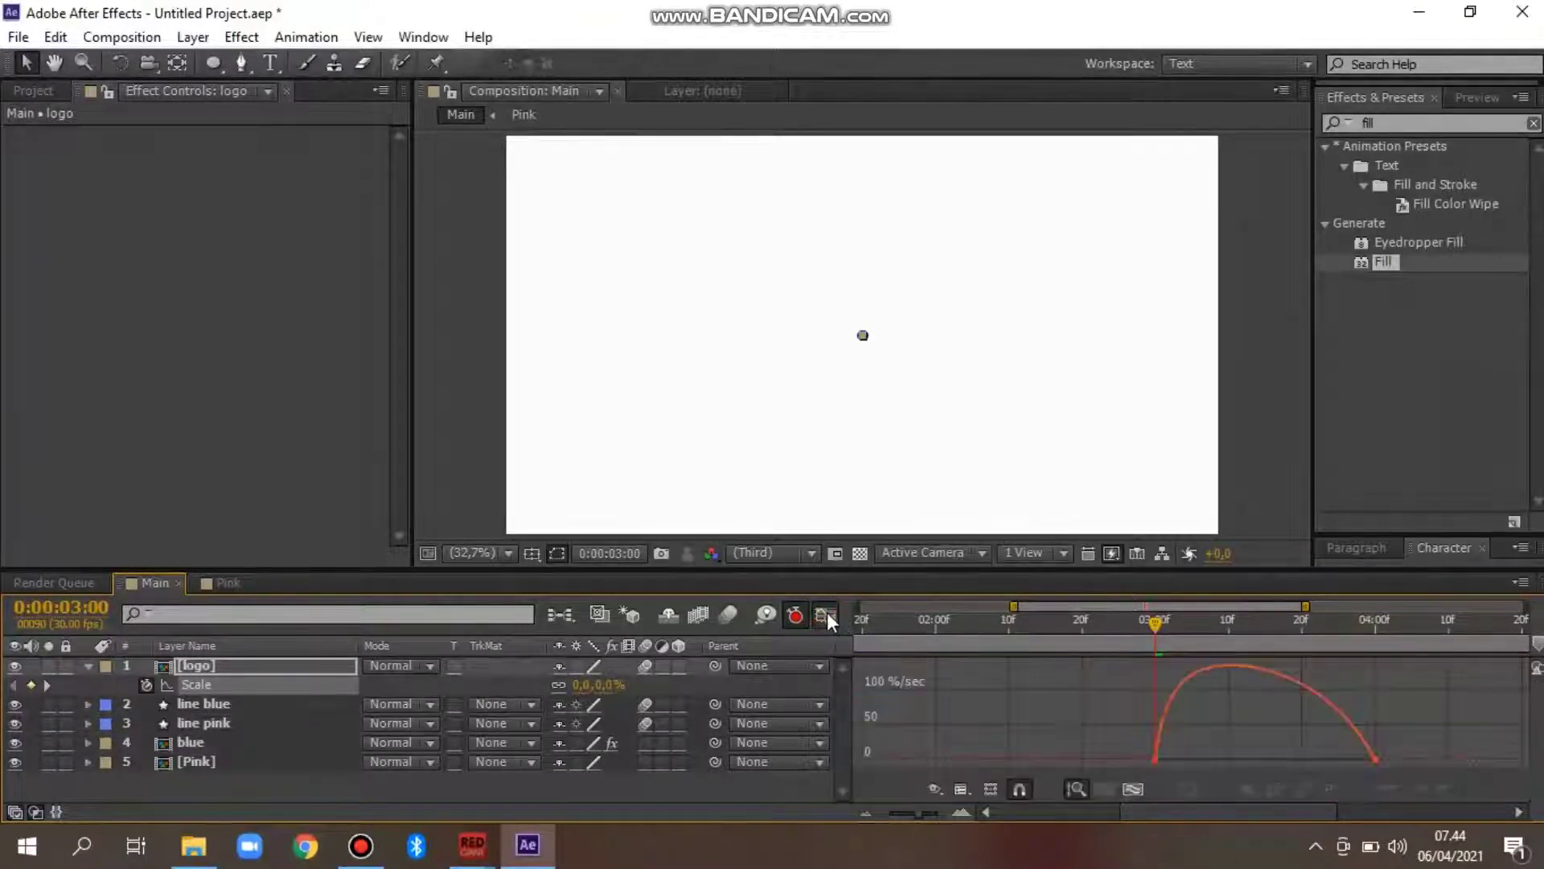
pyautogui.rightClick(1097, 703)
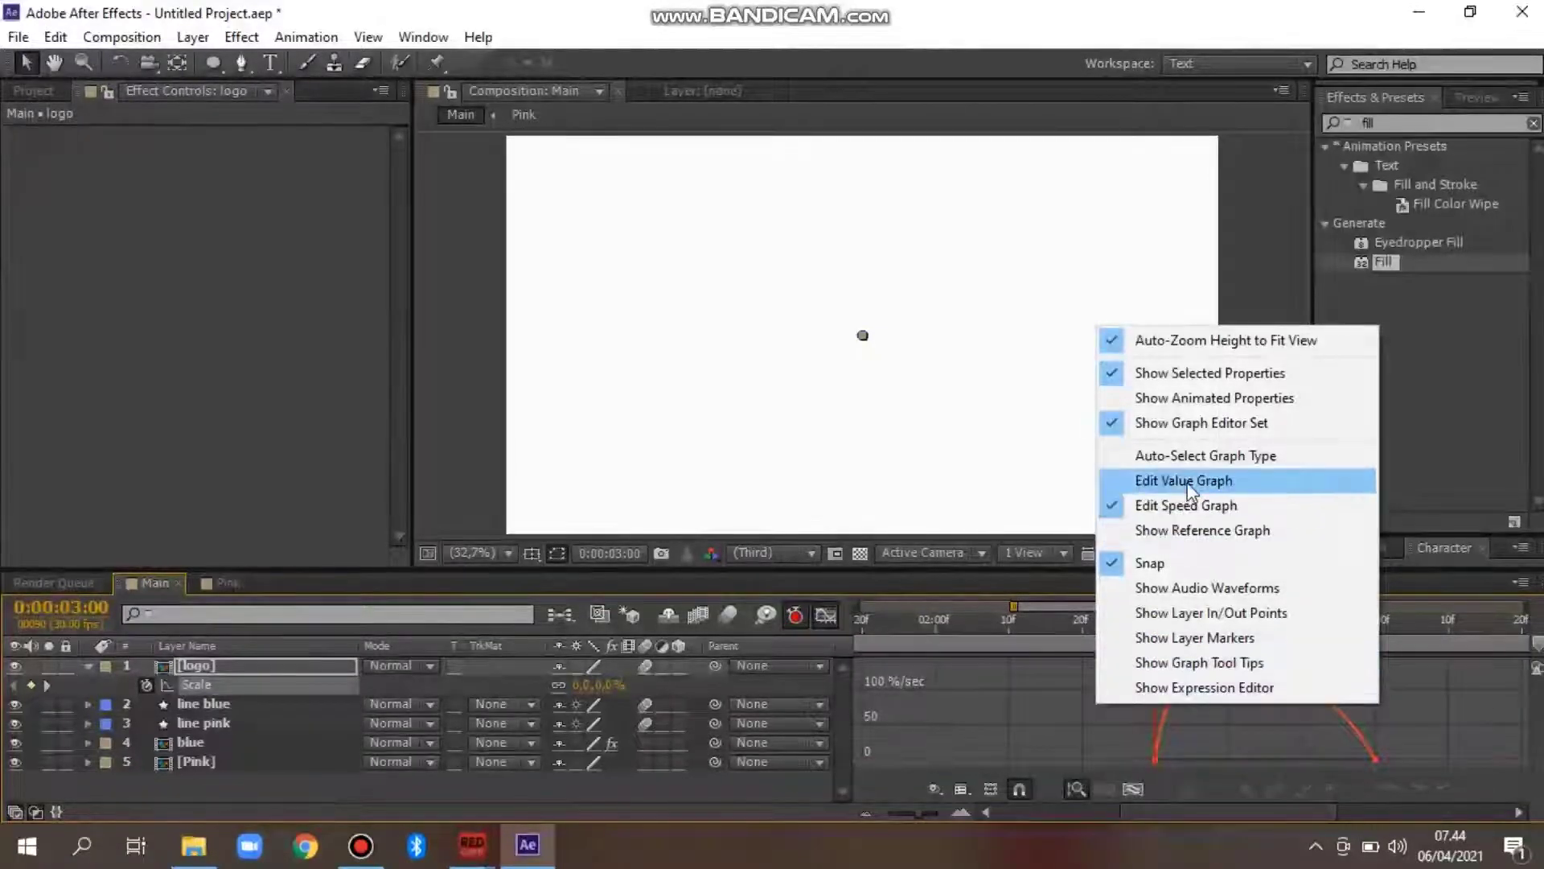
pyautogui.click(1115, 485)
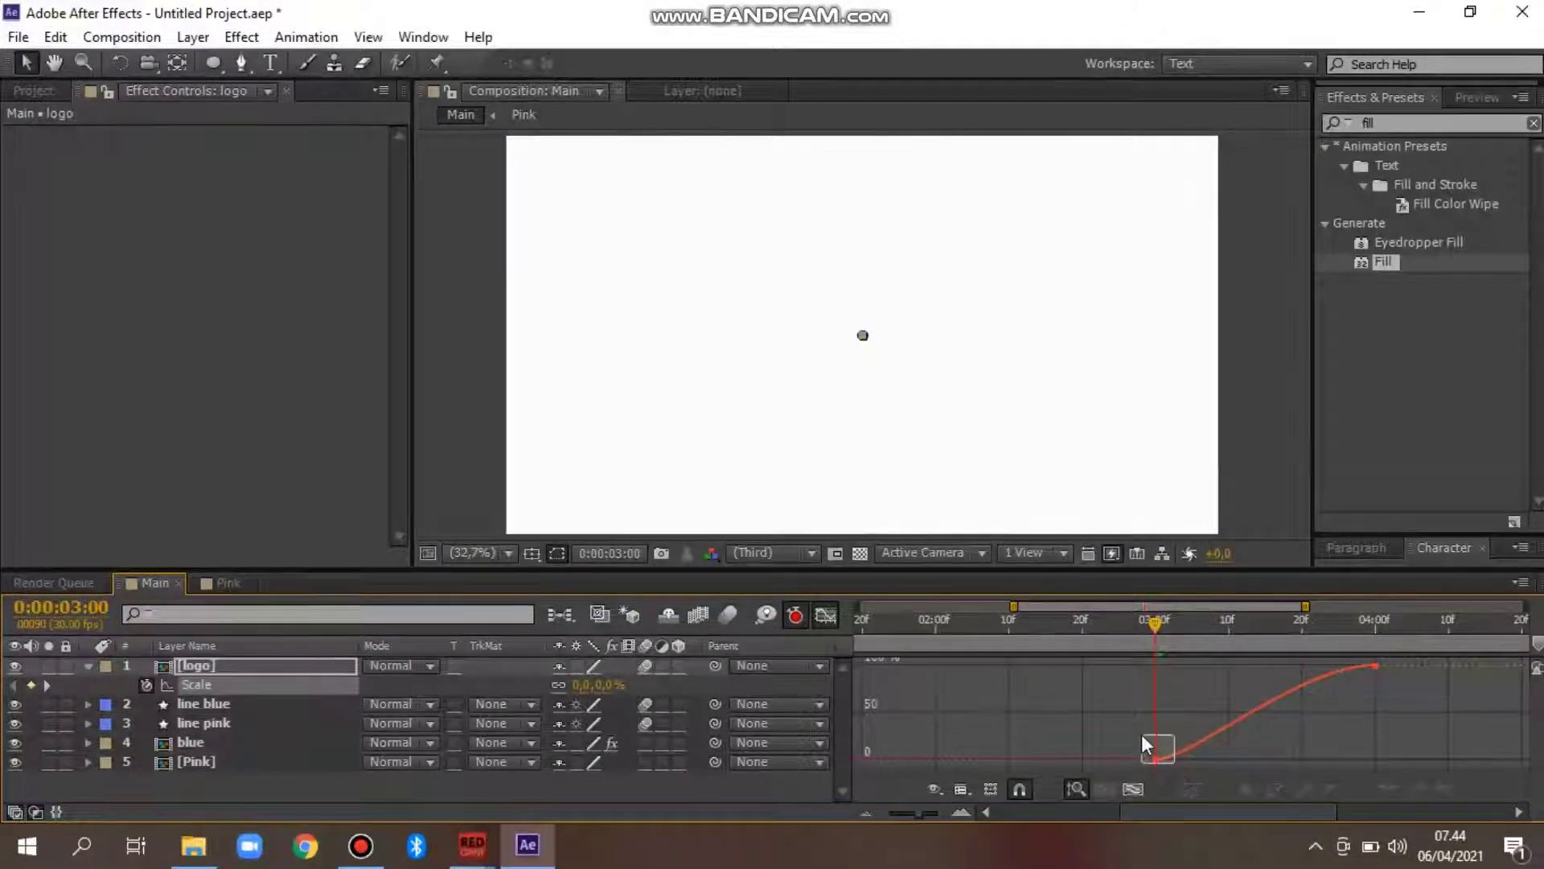
pyautogui.moveTo(1141, 735); pyautogui.dragTo(1196, 671)
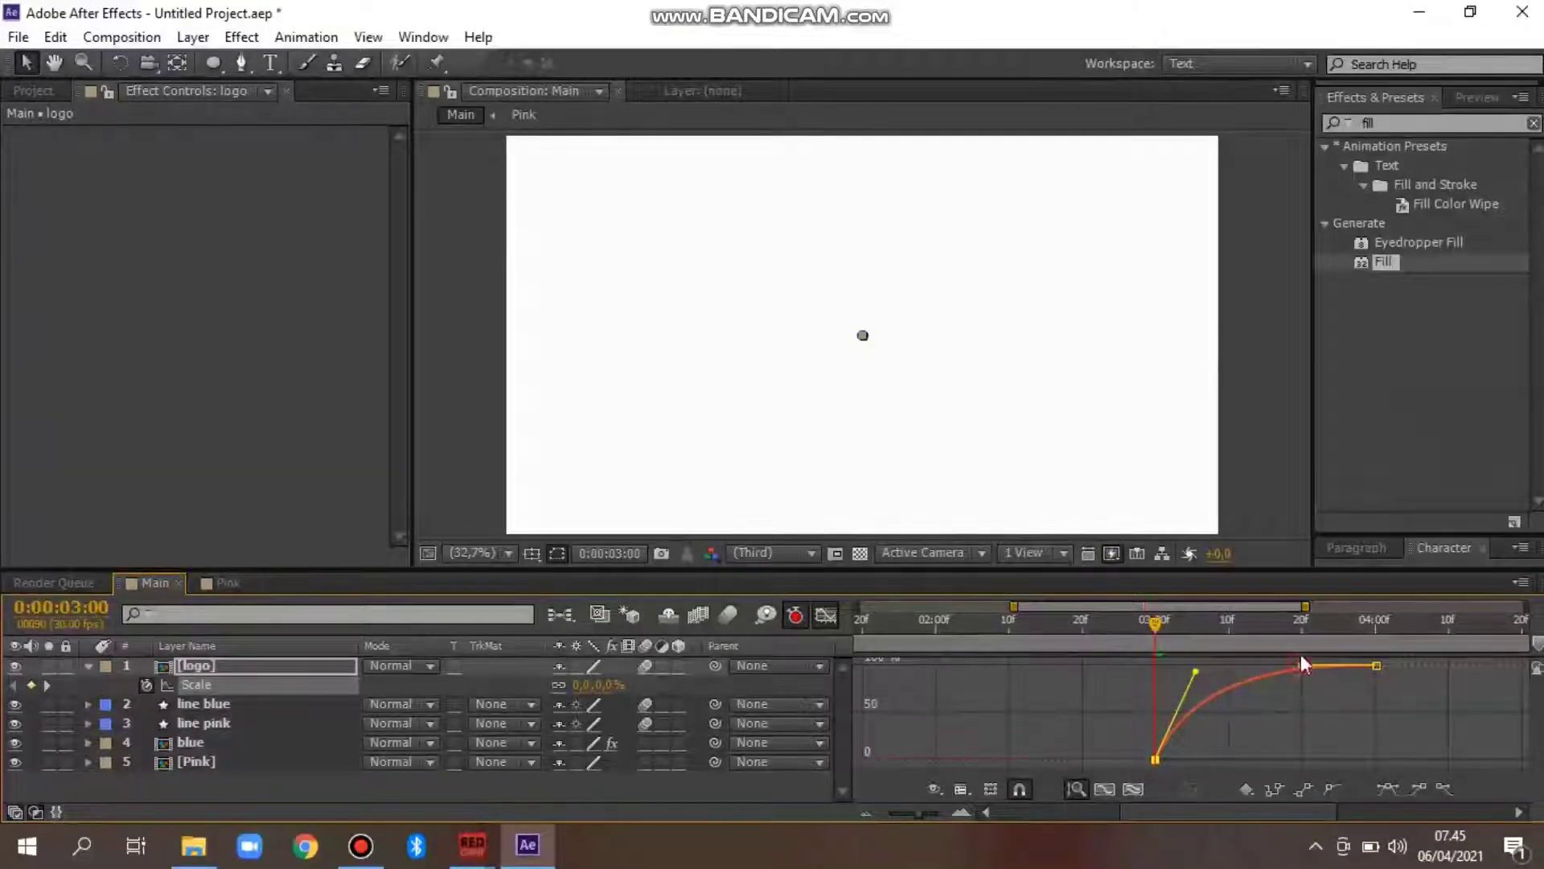
pyautogui.moveTo(1303, 665)
pyautogui.mouseDown()
pyautogui.moveTo(1303, 645)
pyautogui.moveTo(1305, 688)
pyautogui.mouseUp()
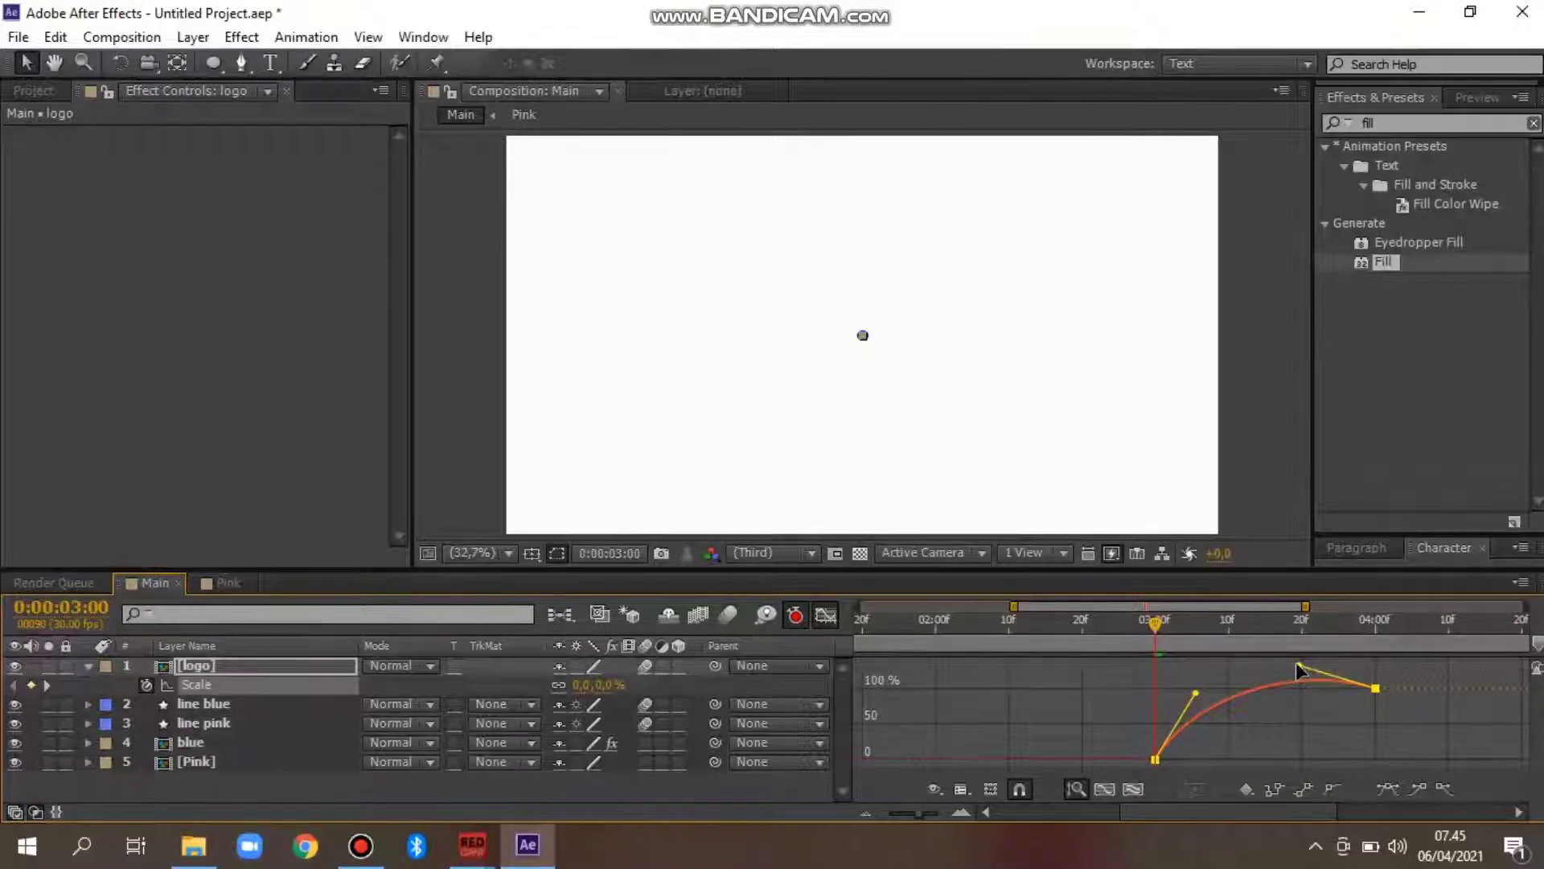
pyautogui.moveTo(1300, 666); pyautogui.dragTo(1299, 654)
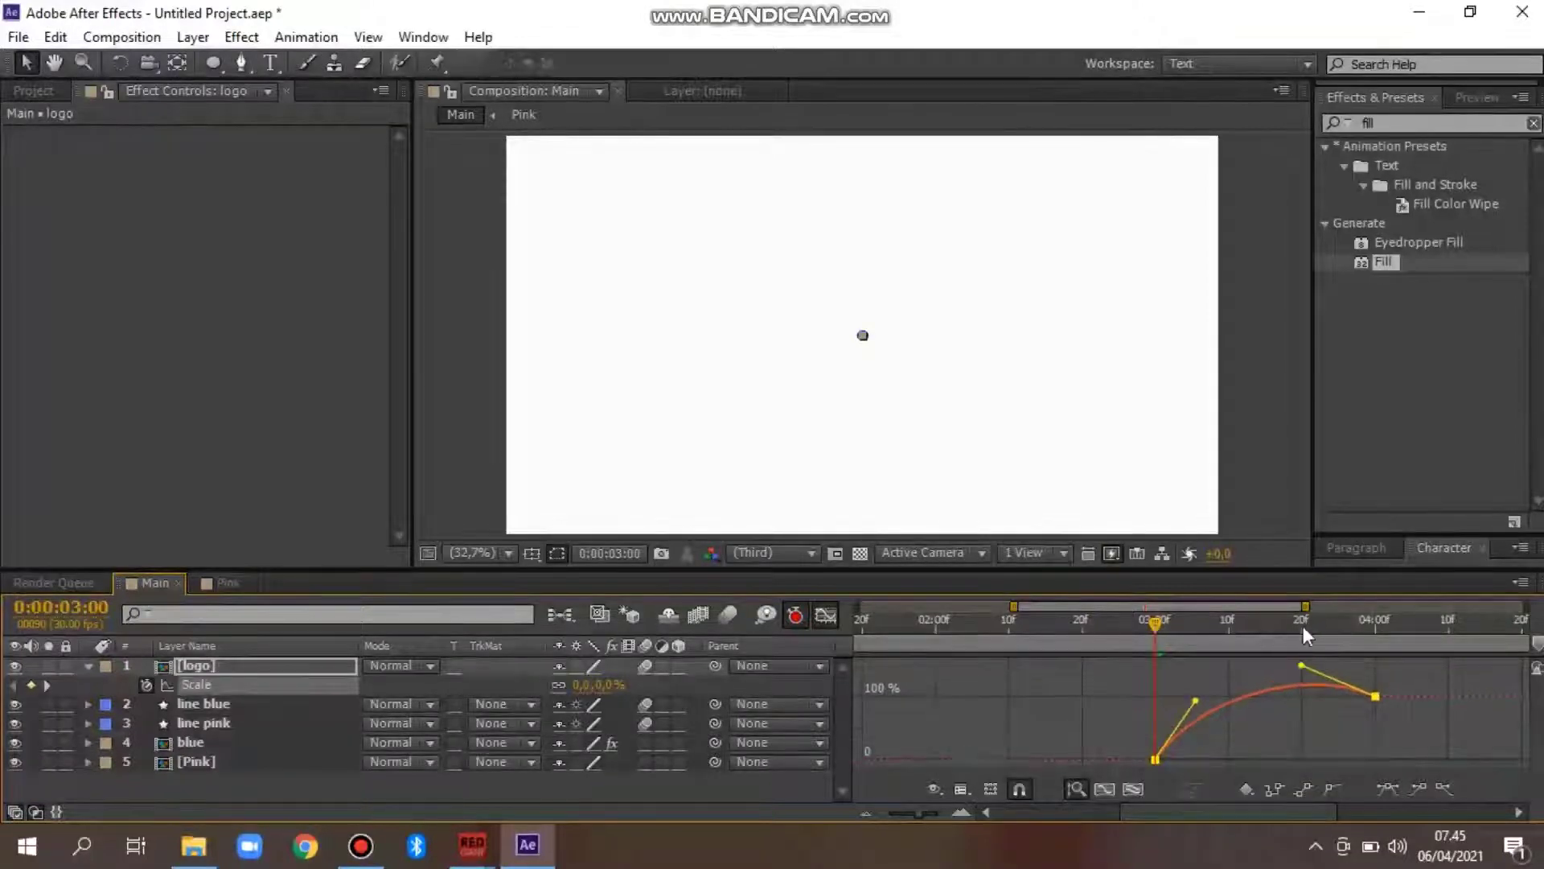
# Add a logo scale keyframe at 0:00:03:20, raise it to about 128.5% slightly later in time, and close the graph view
pyautogui.click(1303, 625)
pyautogui.click(31, 685)
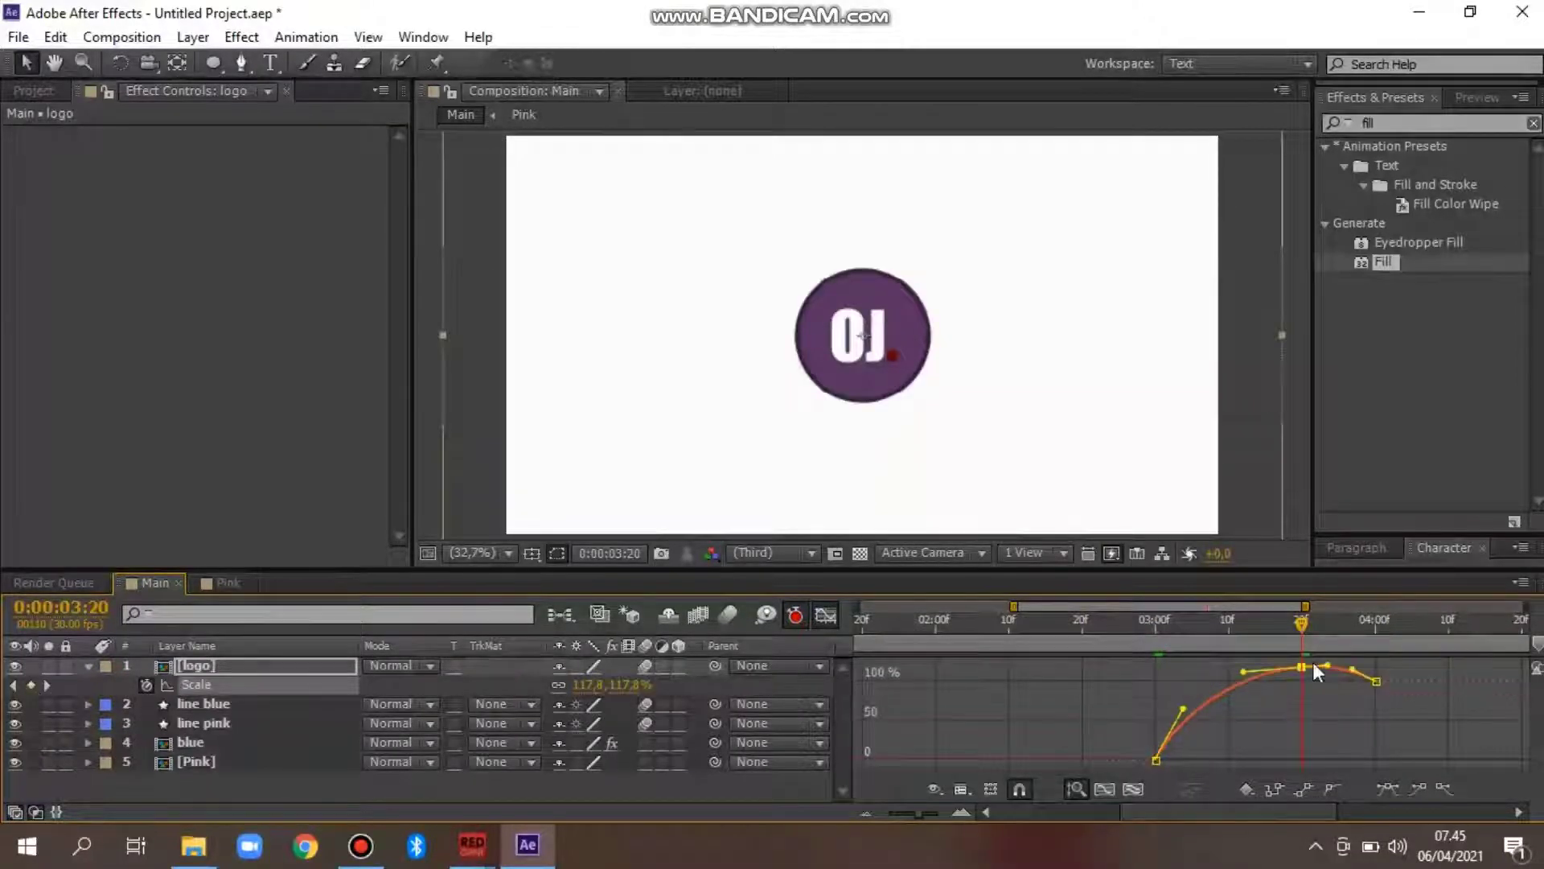
pyautogui.moveTo(1304, 666); pyautogui.dragTo(1318, 655)
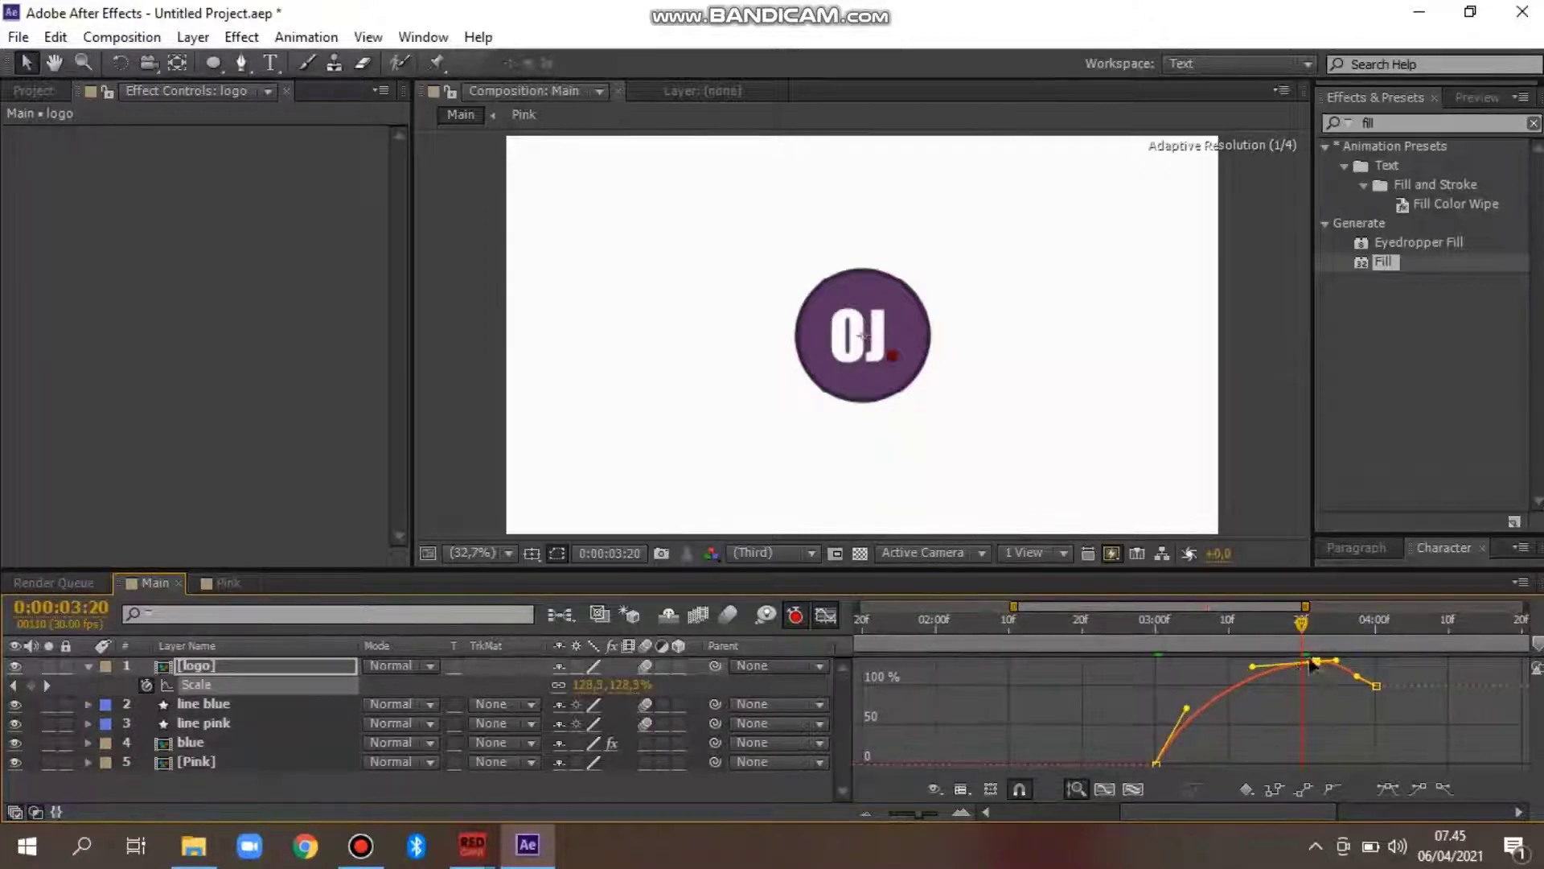
pyautogui.click(826, 614)
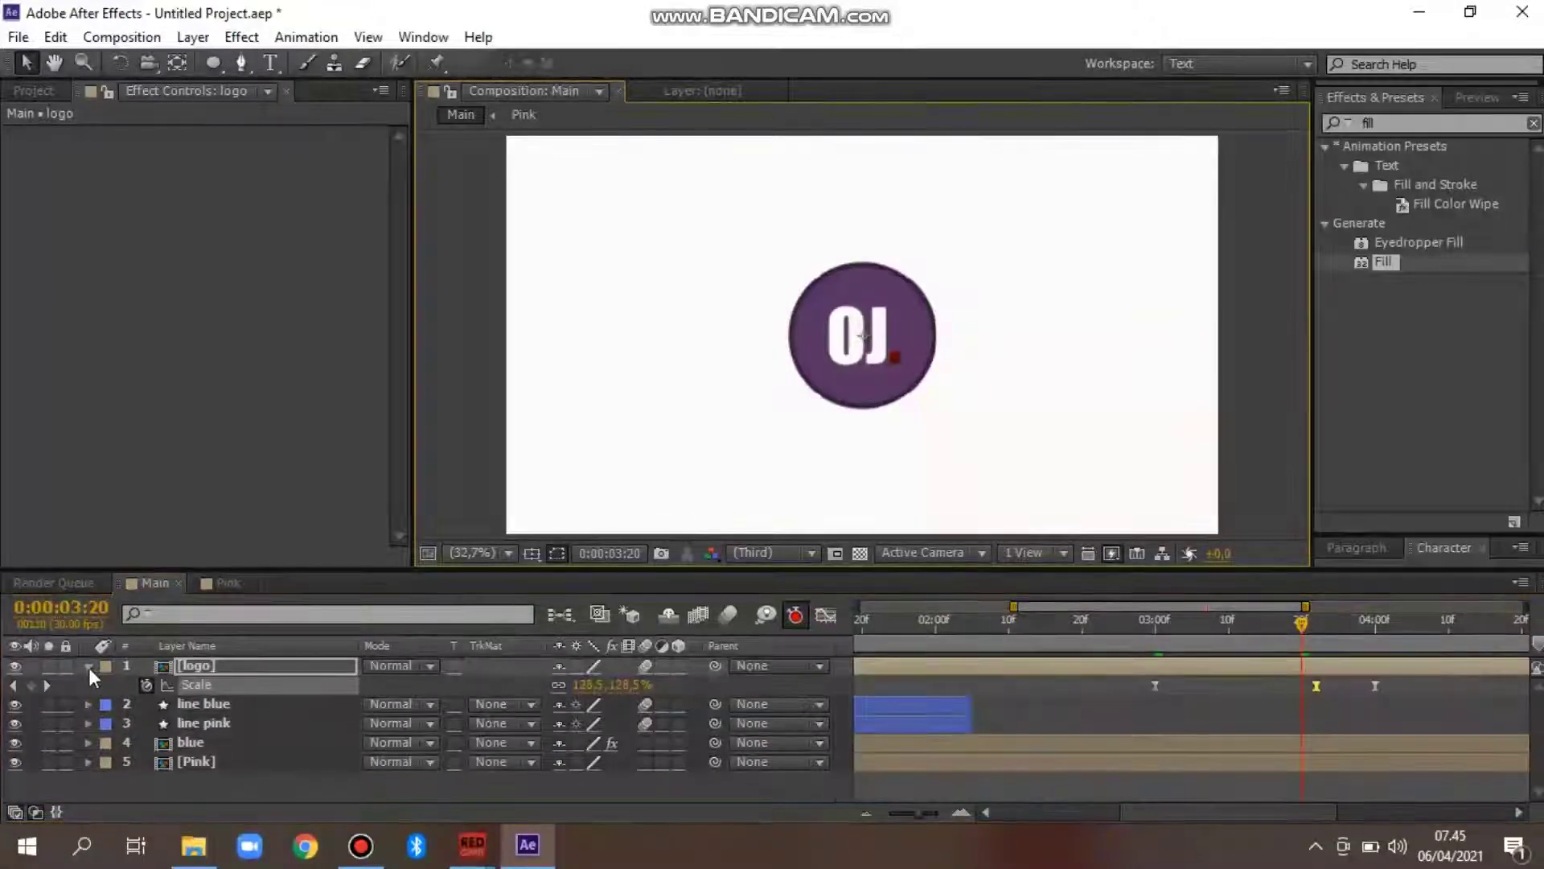
pyautogui.click(89, 667)
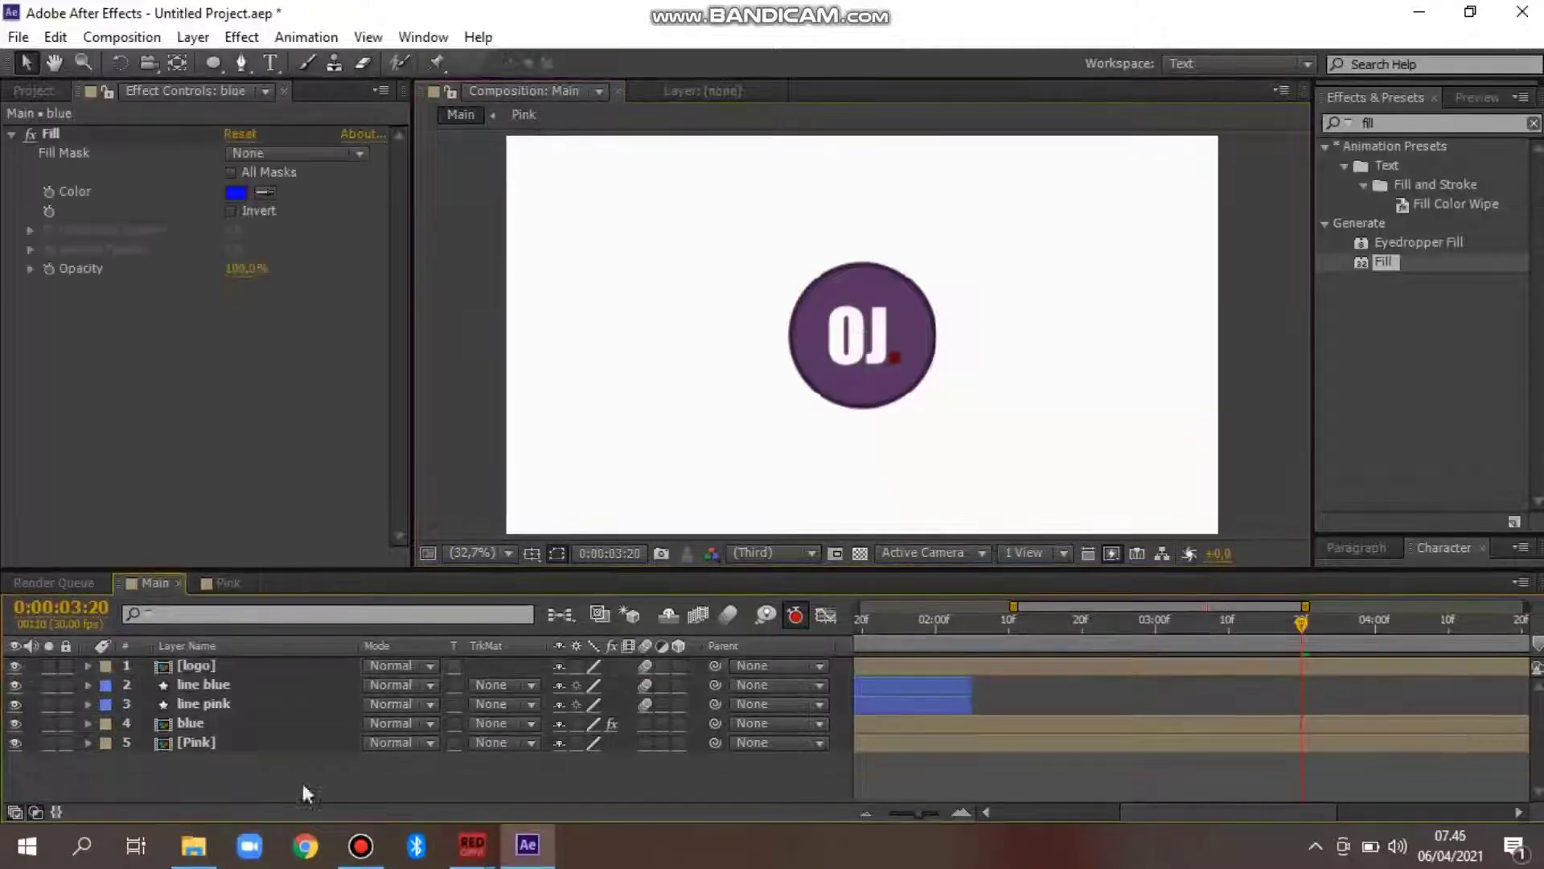
# Create a composition-sized ellipse shape layer with a 25 px stroke in the purple sampled from the logo circle
pyautogui.doubleClick(216, 64)
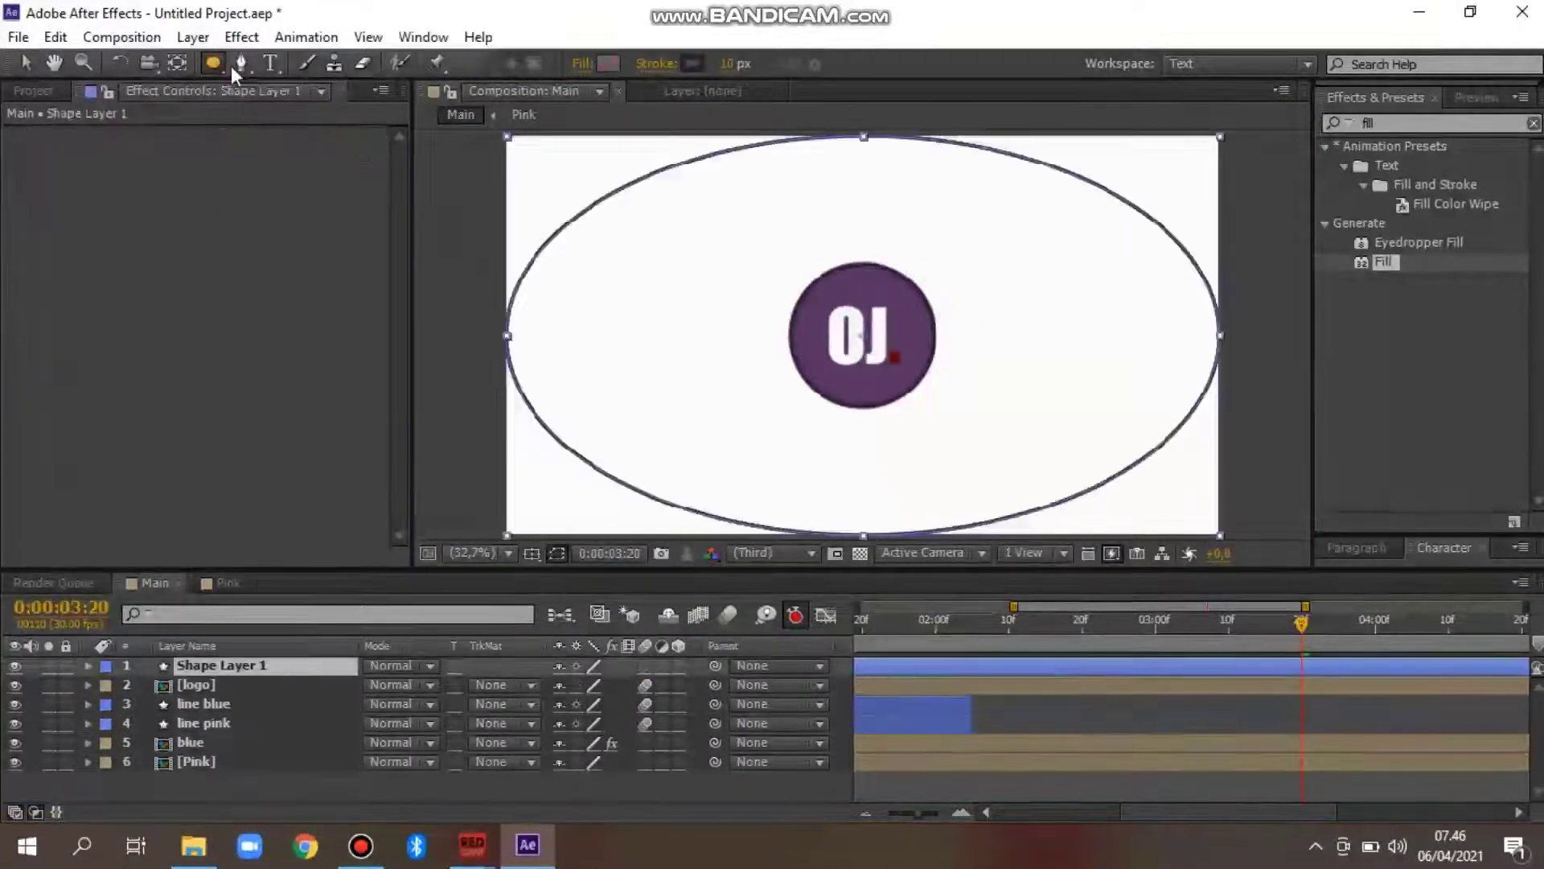
pyautogui.click(693, 66)
pyautogui.click(556, 304)
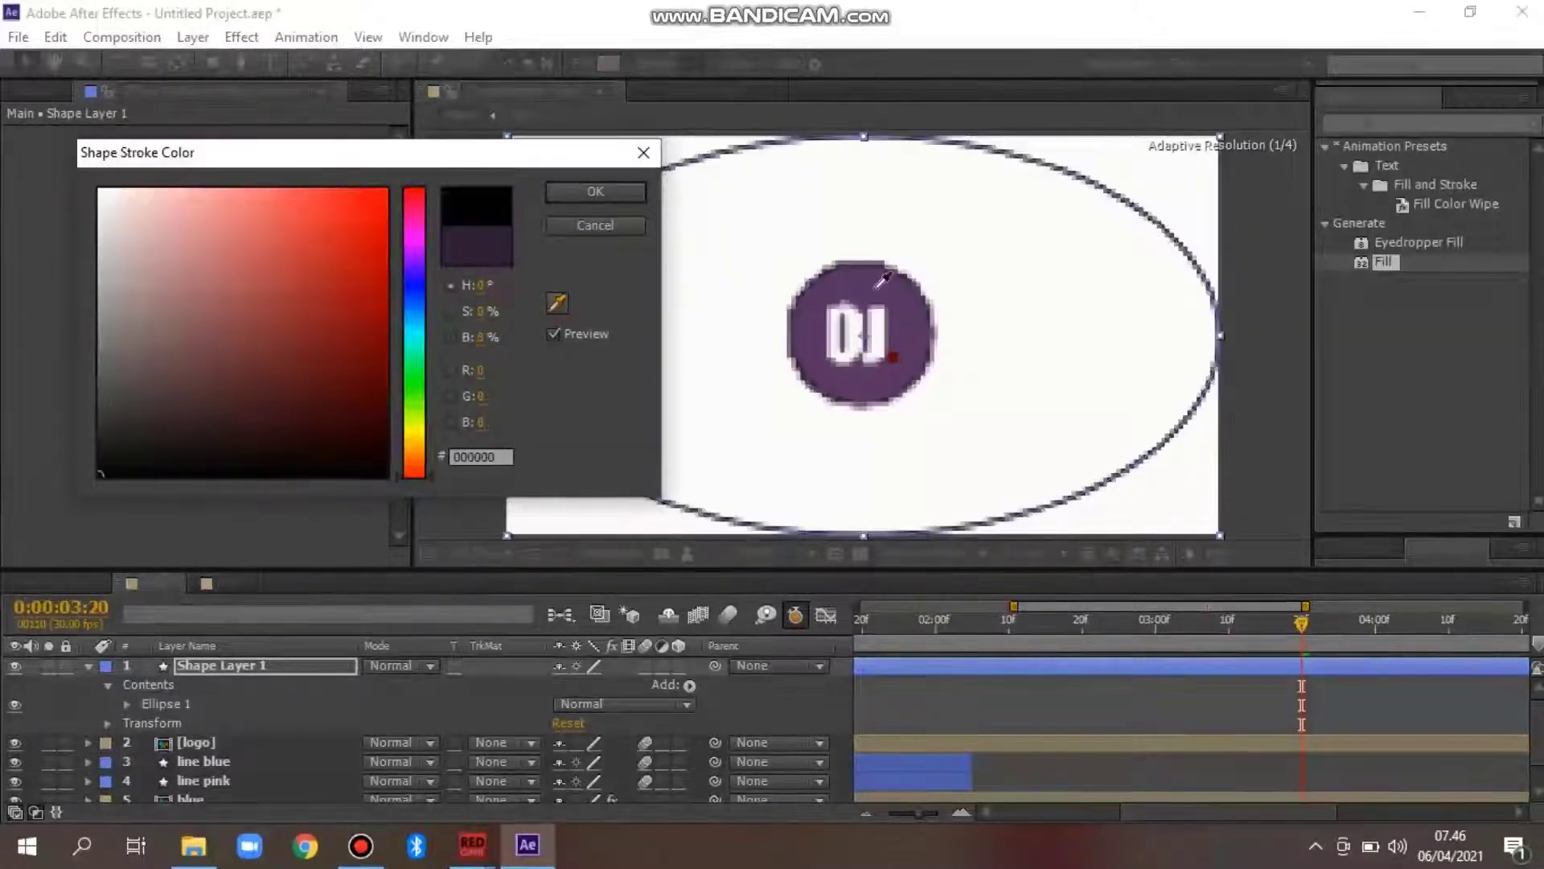
pyautogui.click(883, 279)
pyautogui.click(576, 191)
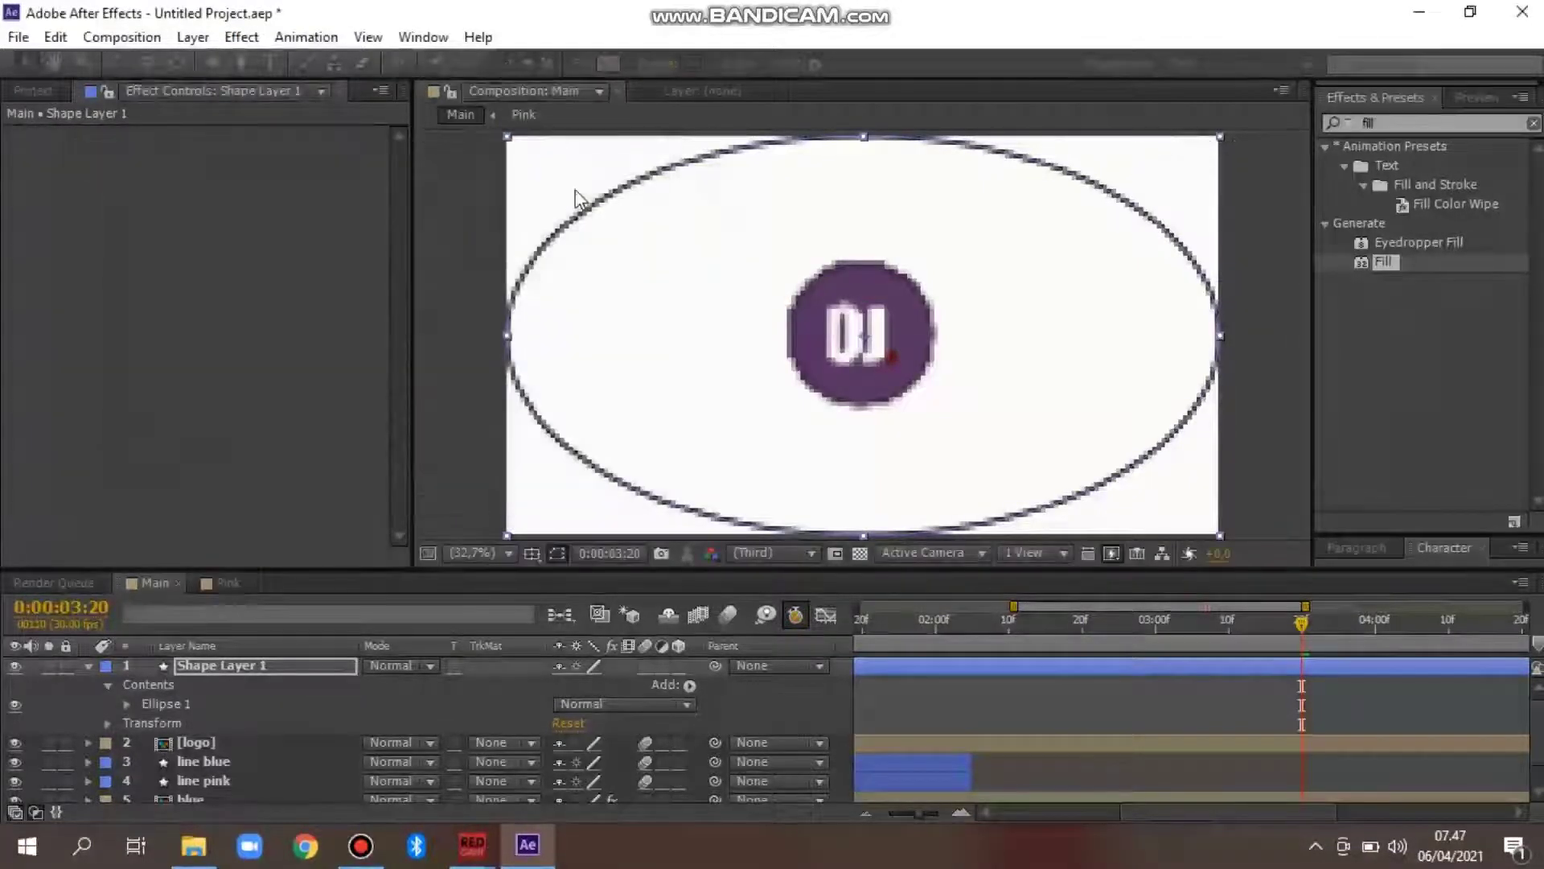
pyautogui.click(727, 66)
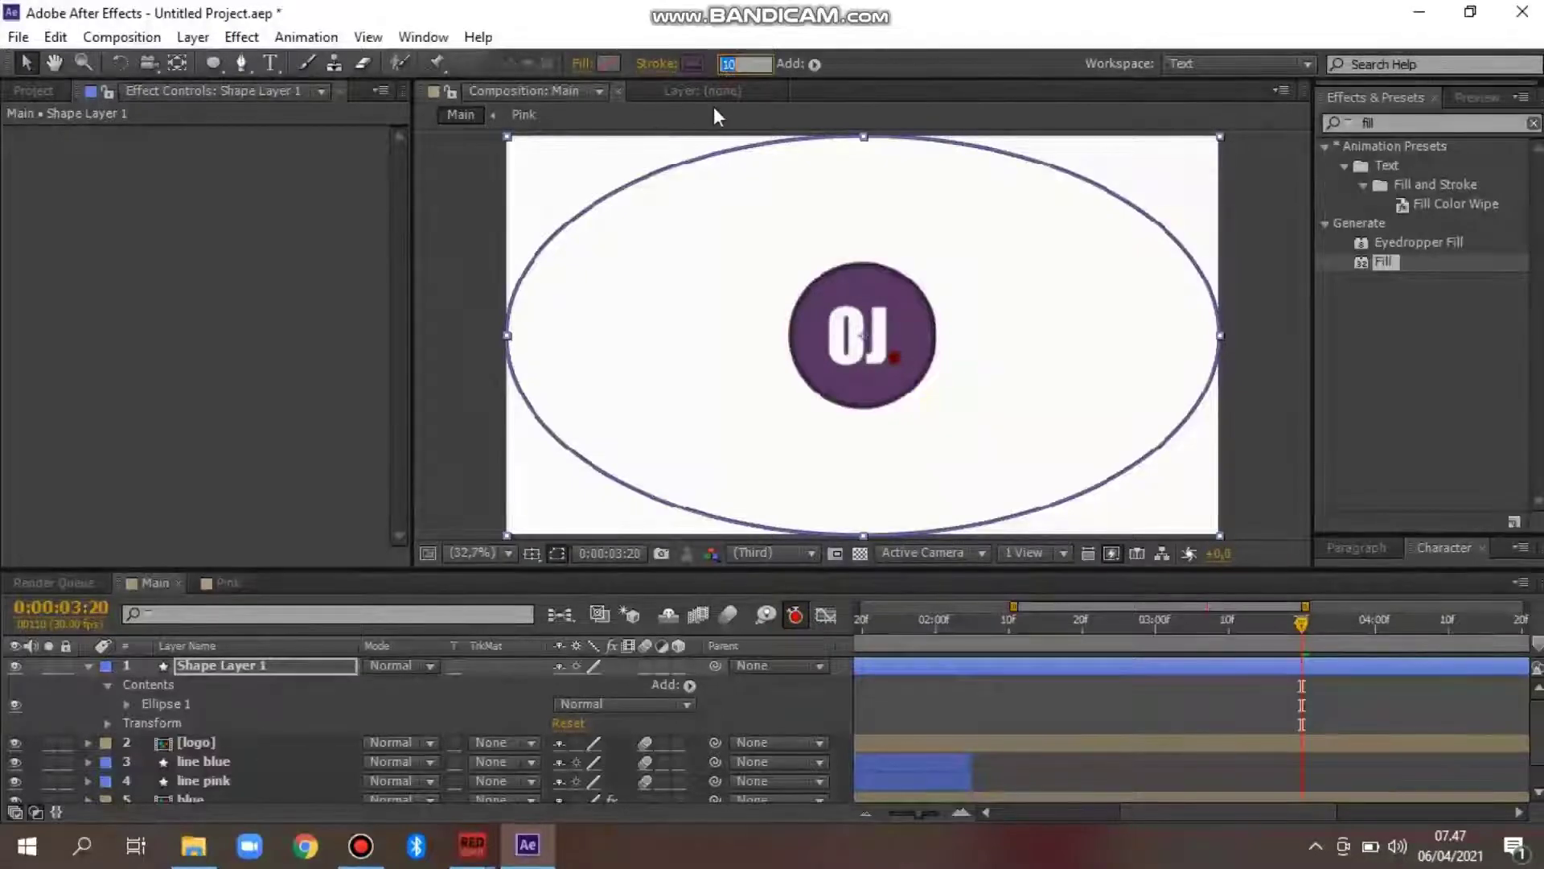
pyautogui.write('25')
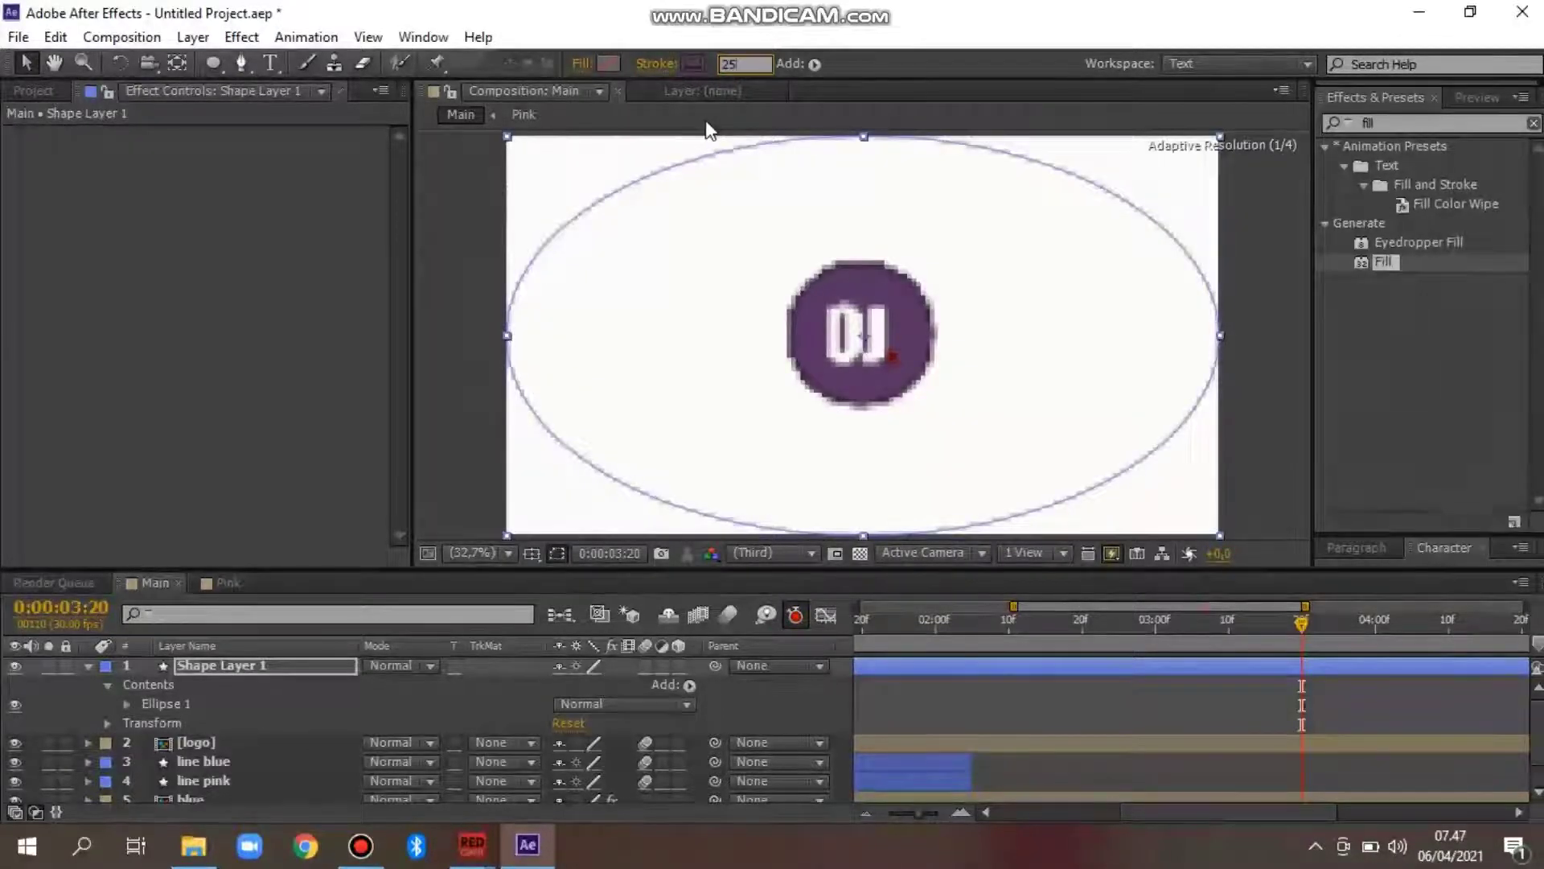
pyautogui.press('Return')
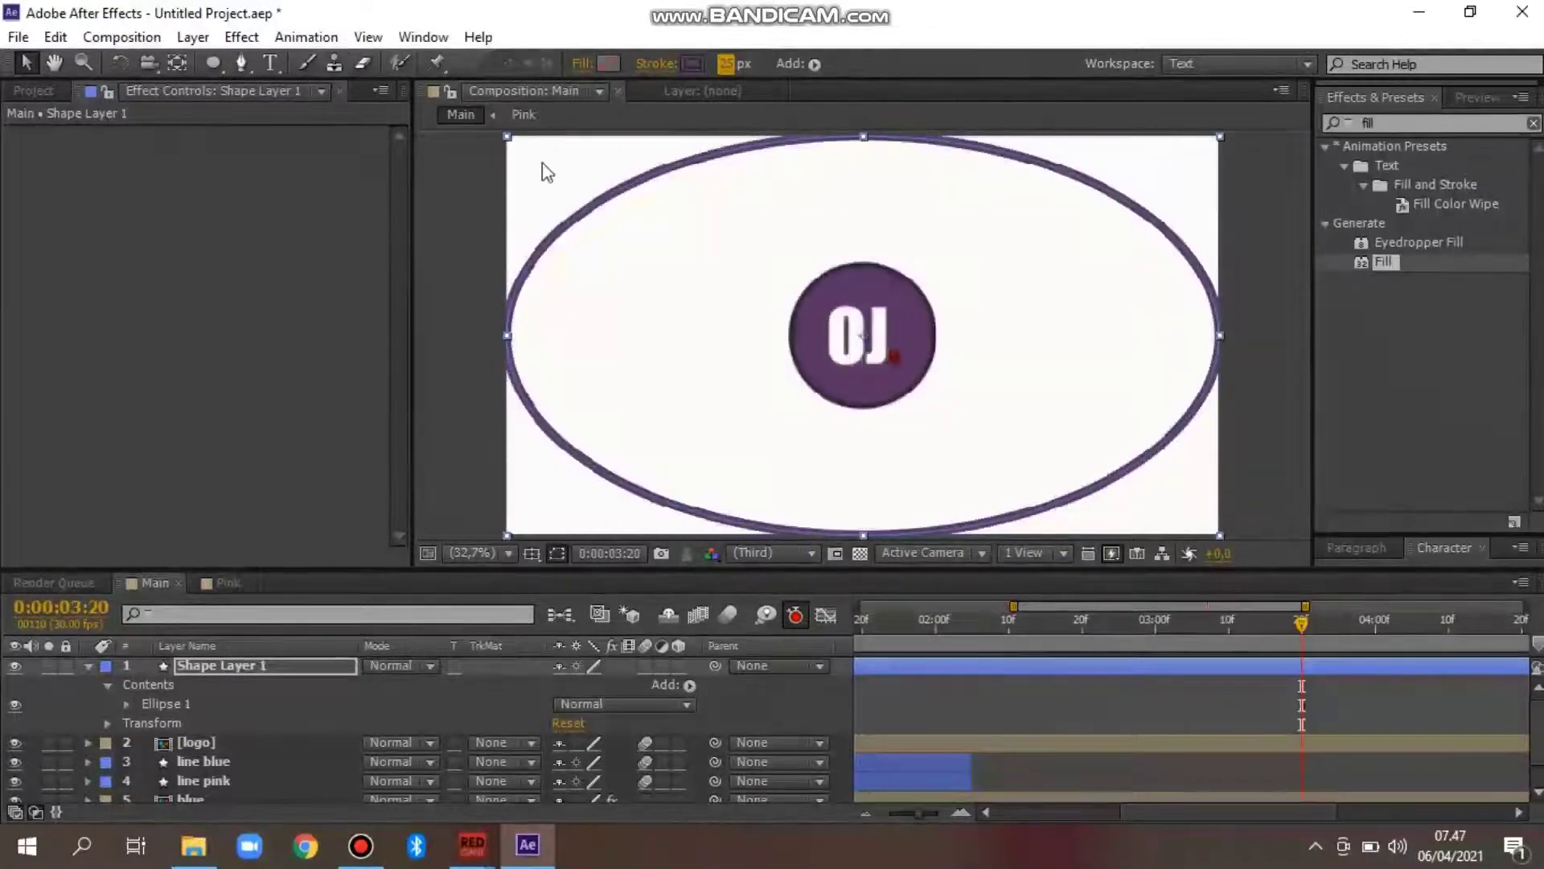
# Rename the new ellipse shape layer as pop up
pyautogui.click(266, 674)
pyautogui.press('Return')
pyautogui.write('pop up')
pyautogui.press('Return')
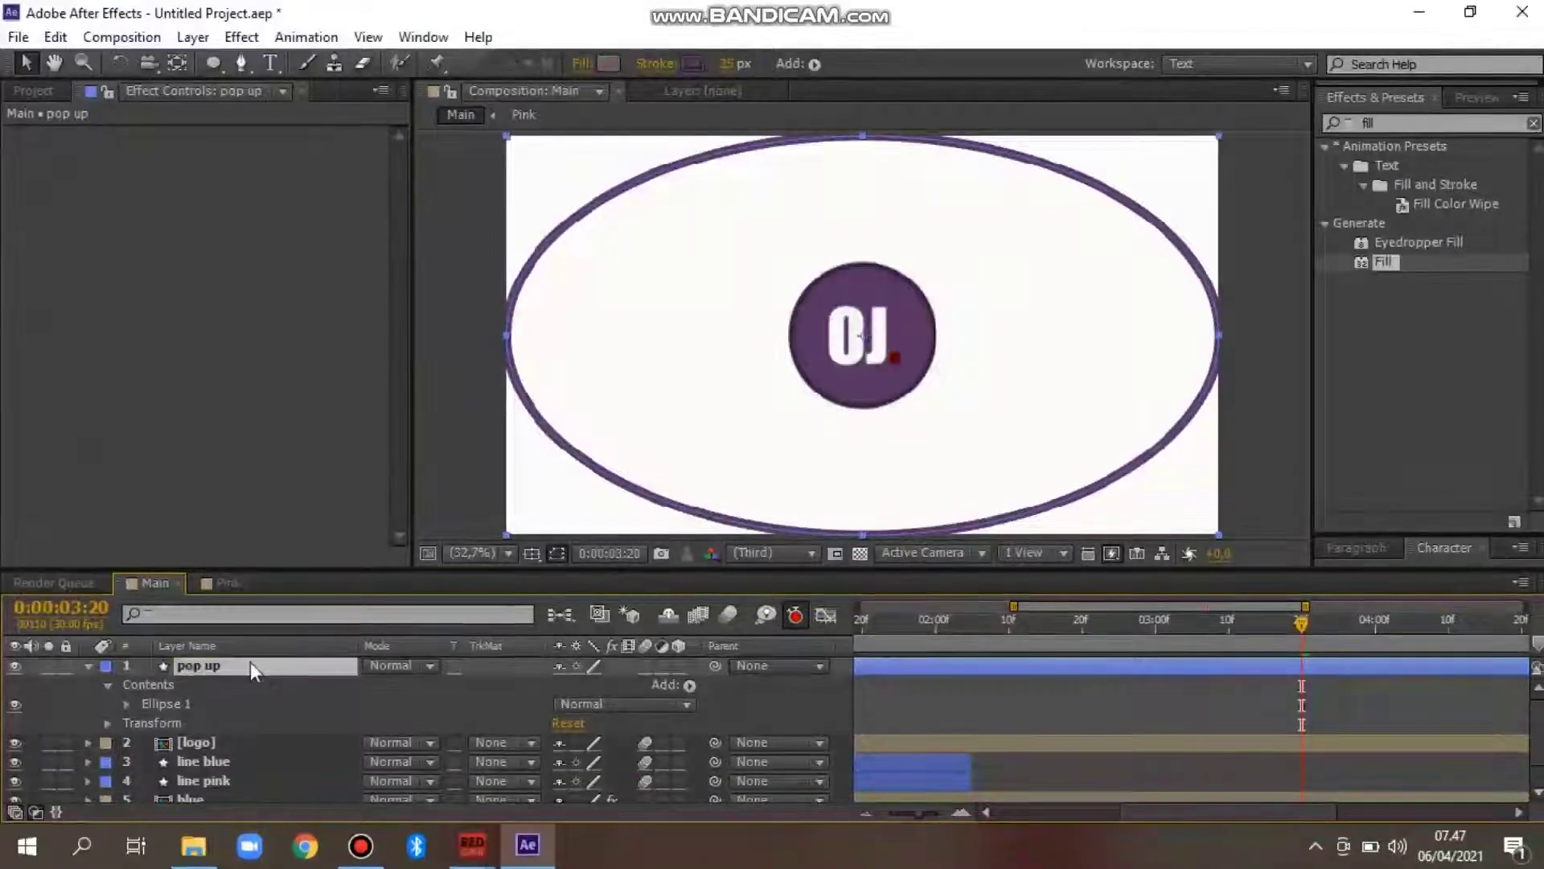
# Set the size of the pop up layer's ellipse path to 500 by 500
pyautogui.click(127, 704)
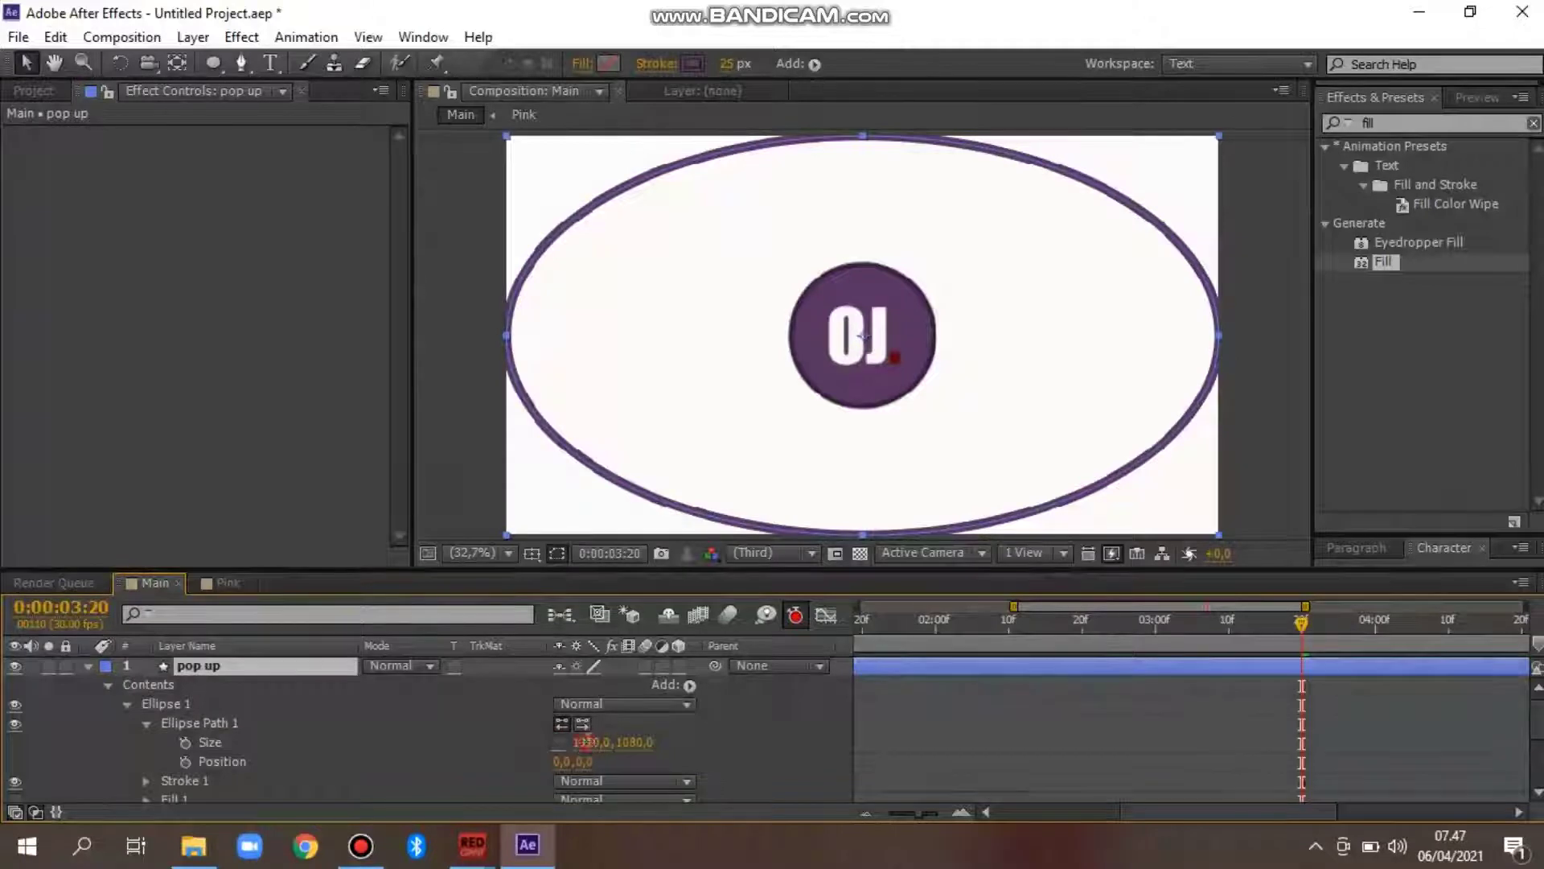
pyautogui.click(589, 744)
pyautogui.write('500')
pyautogui.press('Return')
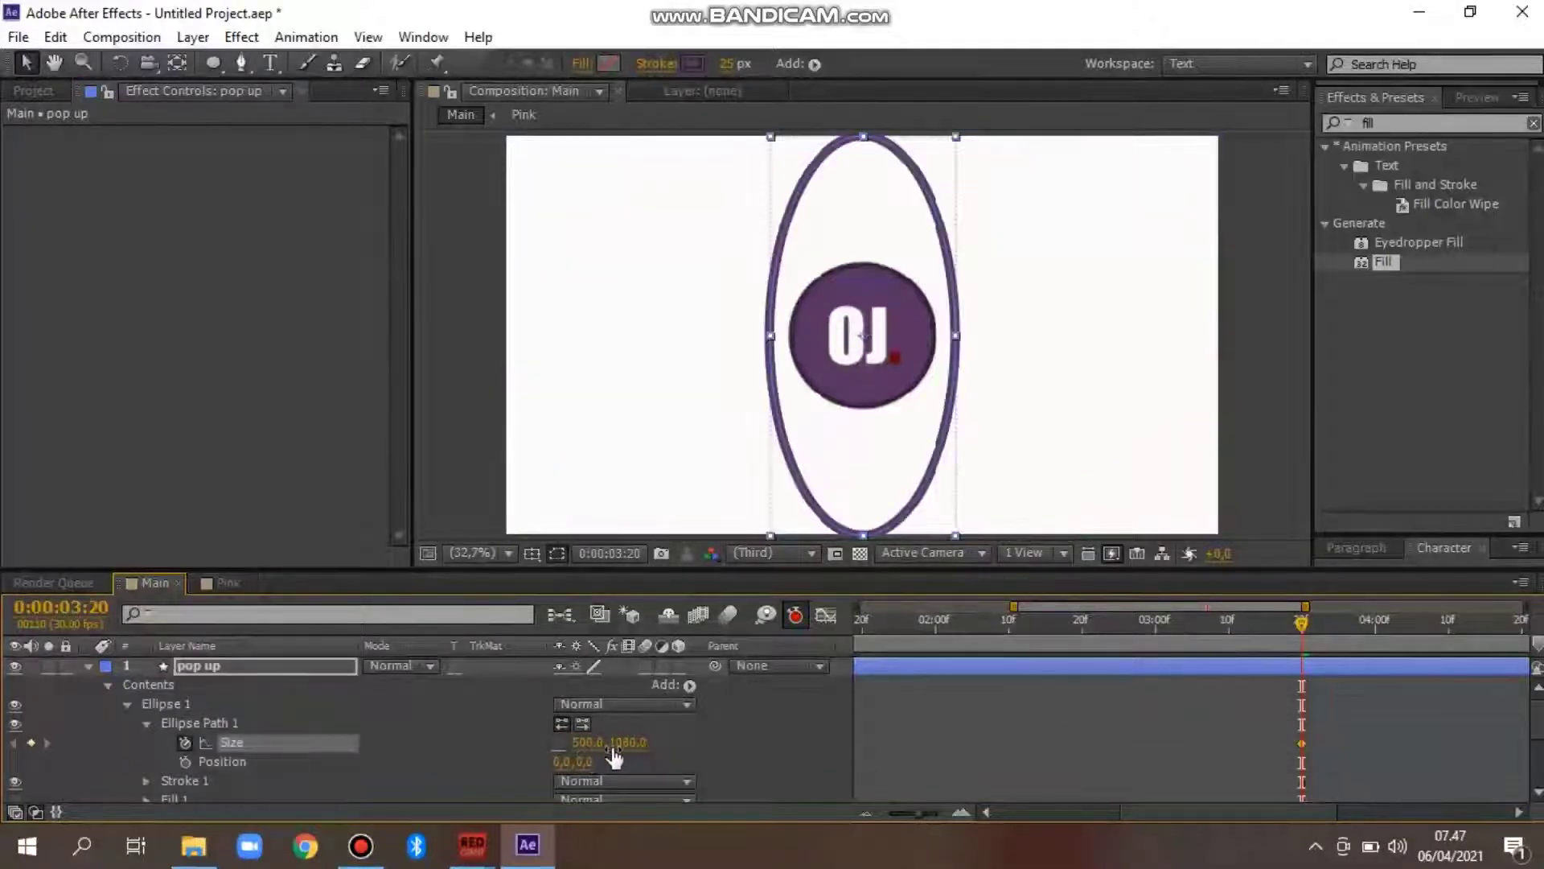
pyautogui.click(619, 744)
pyautogui.press('Return')
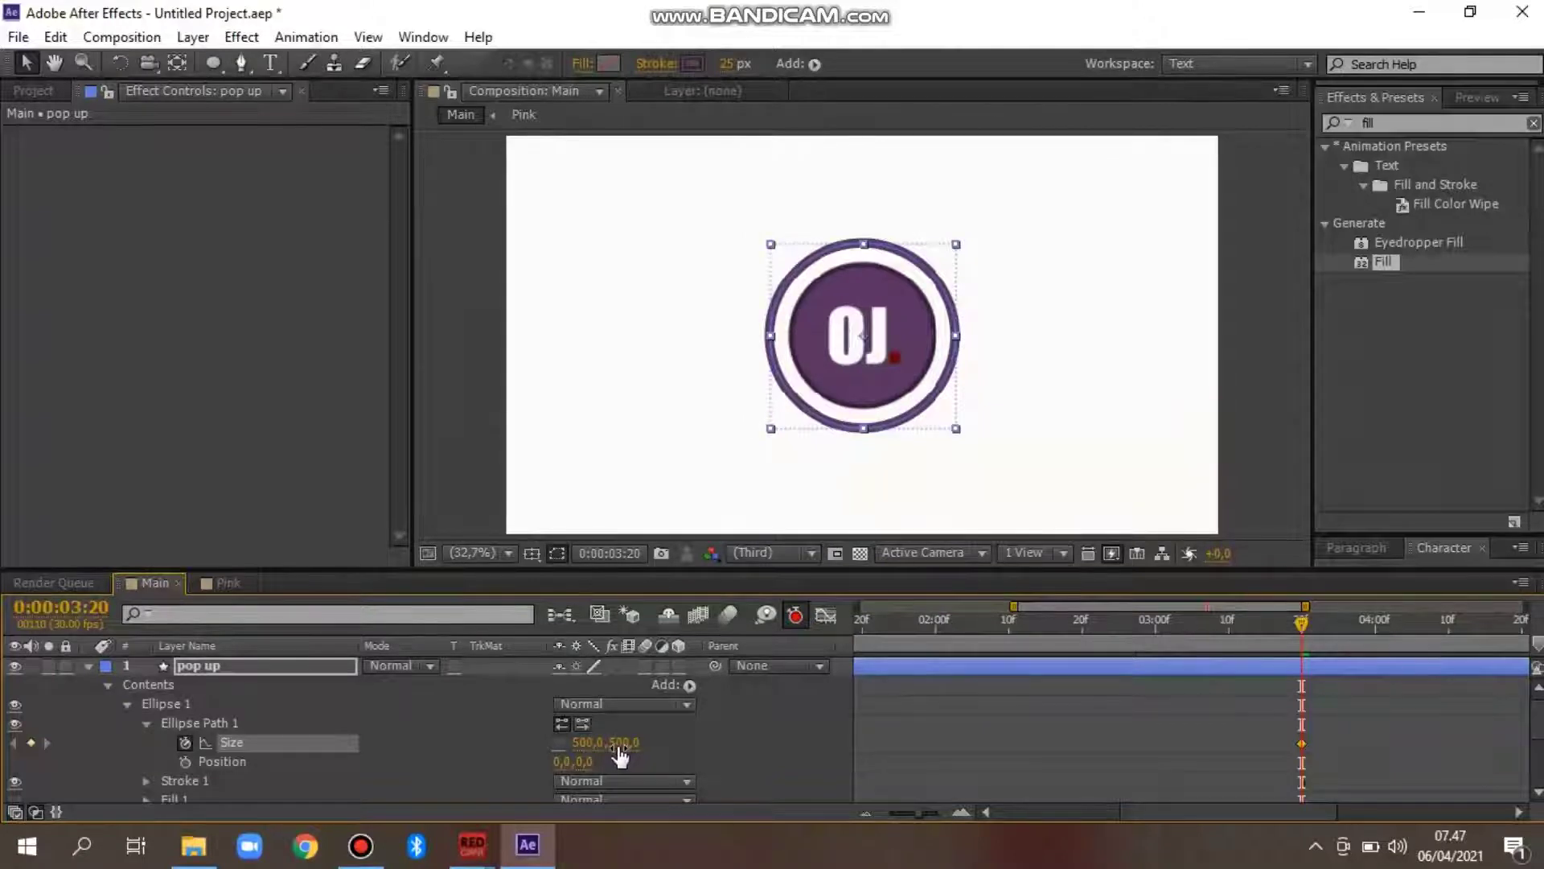
# Remove the keyframes from the pop up layer's ellipse Size and from its stroke's Color and Stroke Width
pyautogui.click(185, 742)
pyautogui.click(1231, 628)
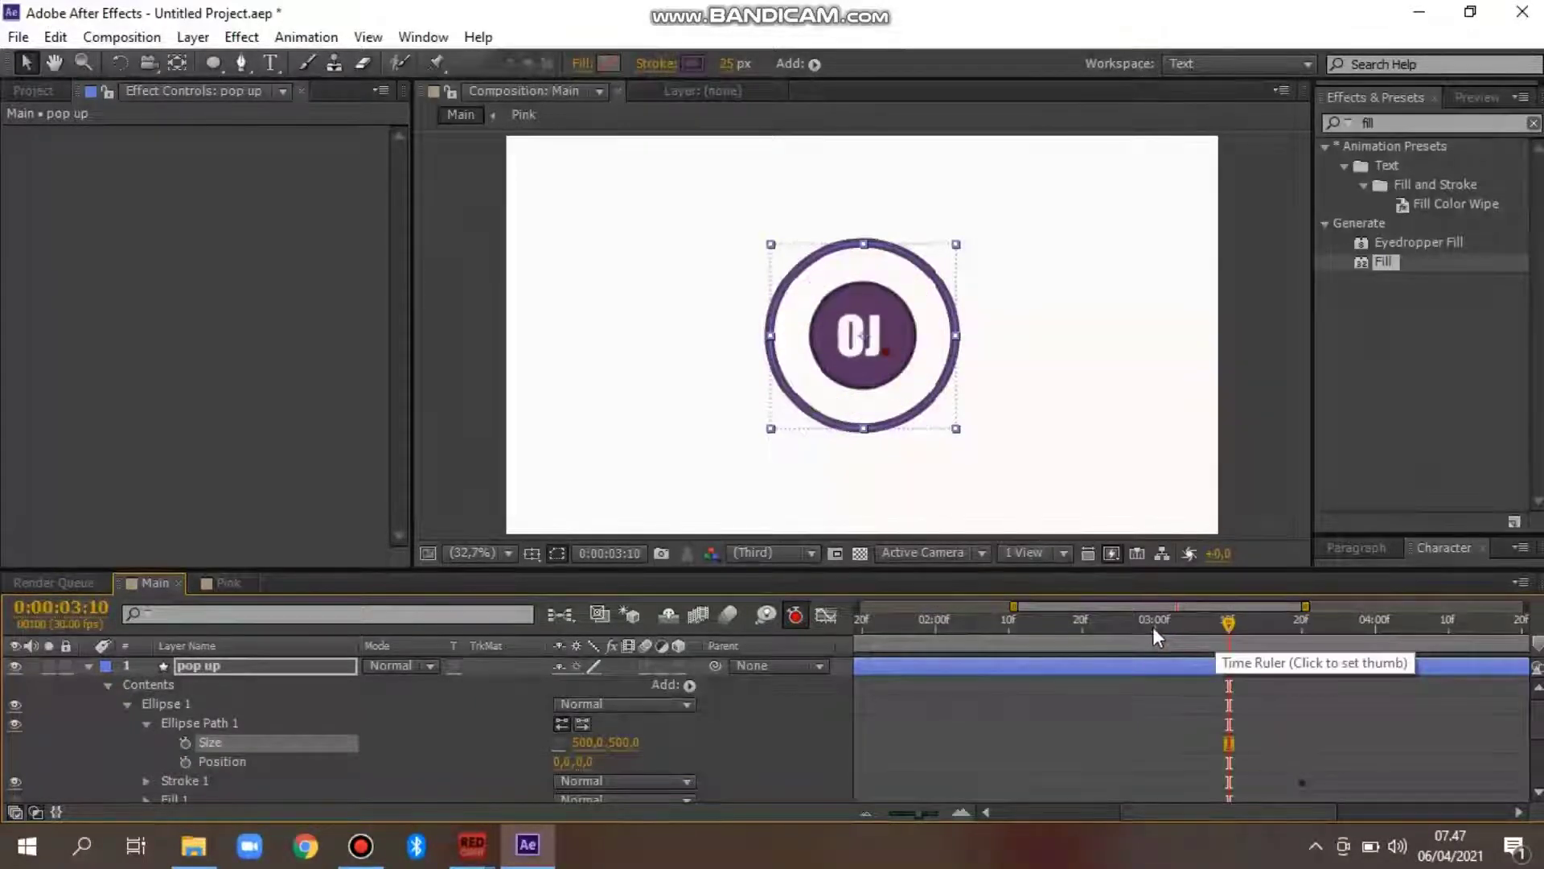
pyautogui.scroll(-1, 1086, 687)
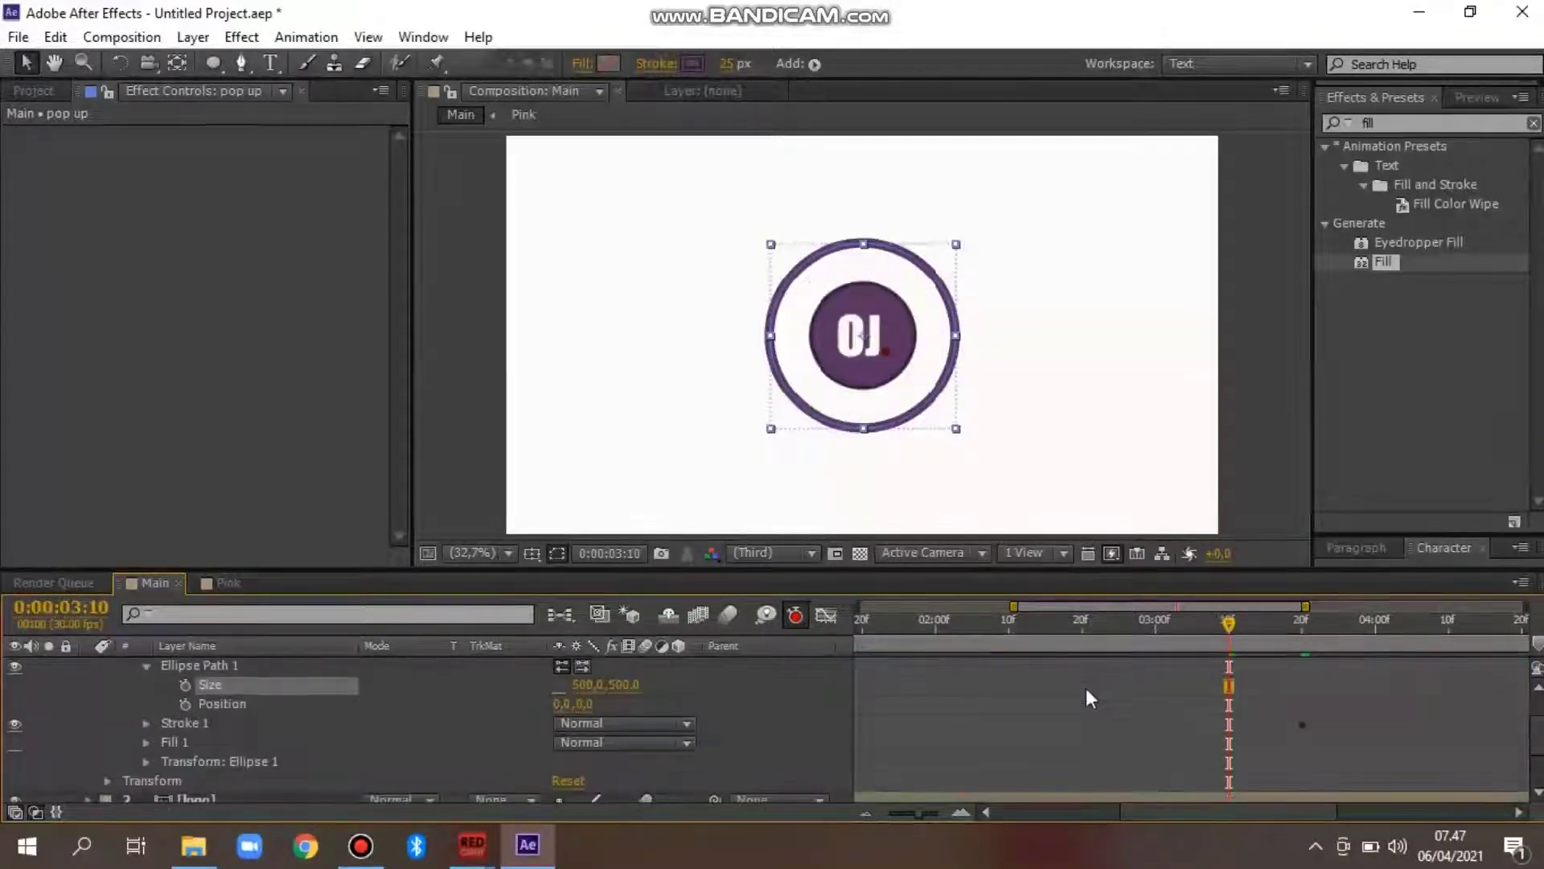
pyautogui.click(196, 724)
pyautogui.click(145, 722)
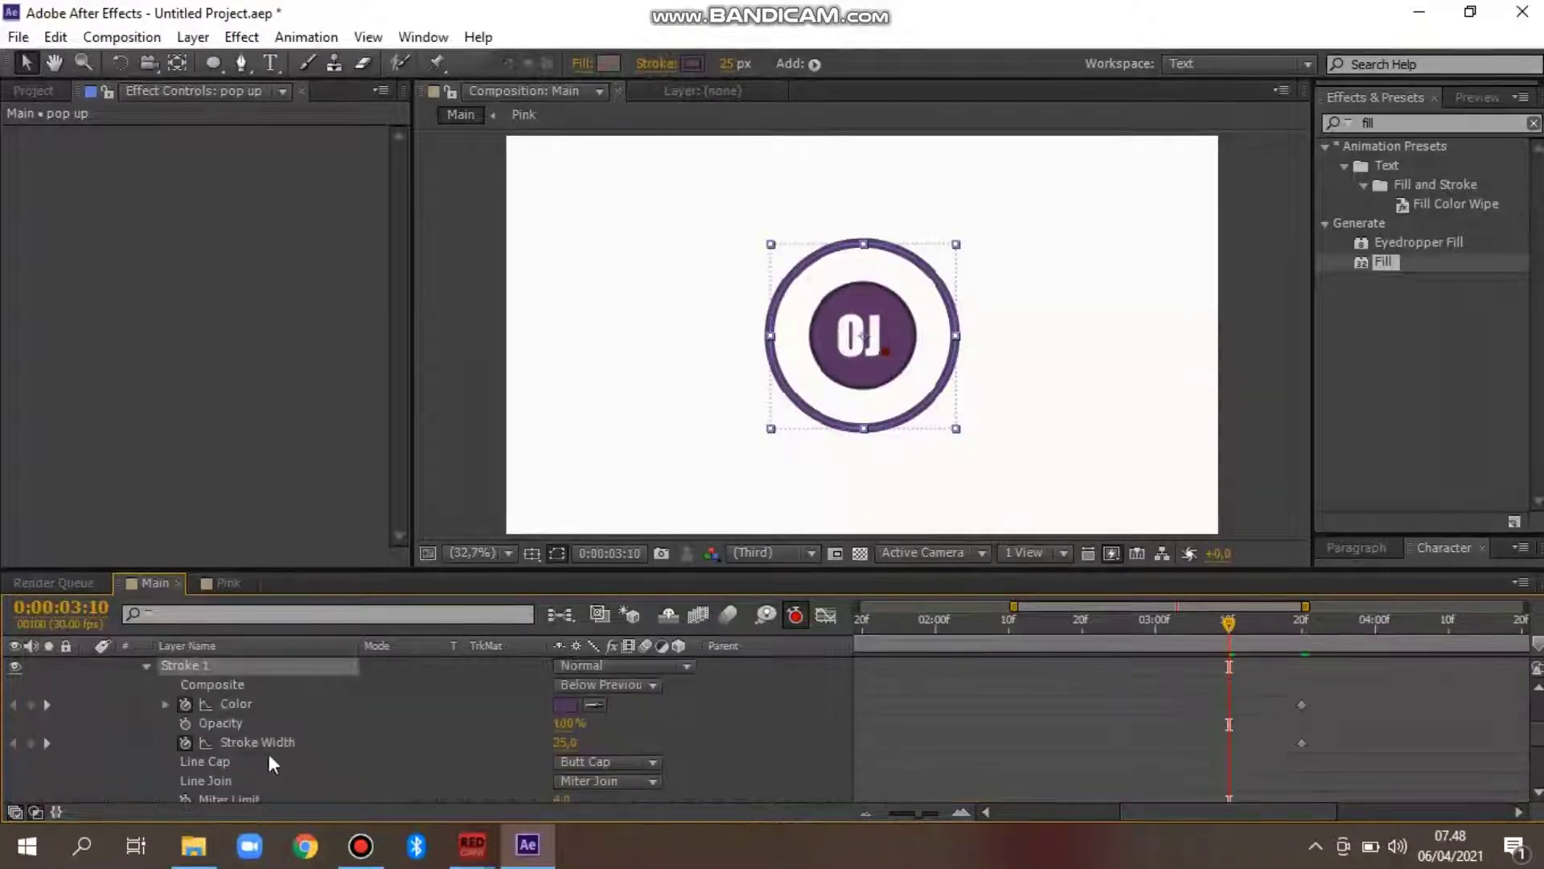
pyautogui.click(183, 740)
pyautogui.click(186, 702)
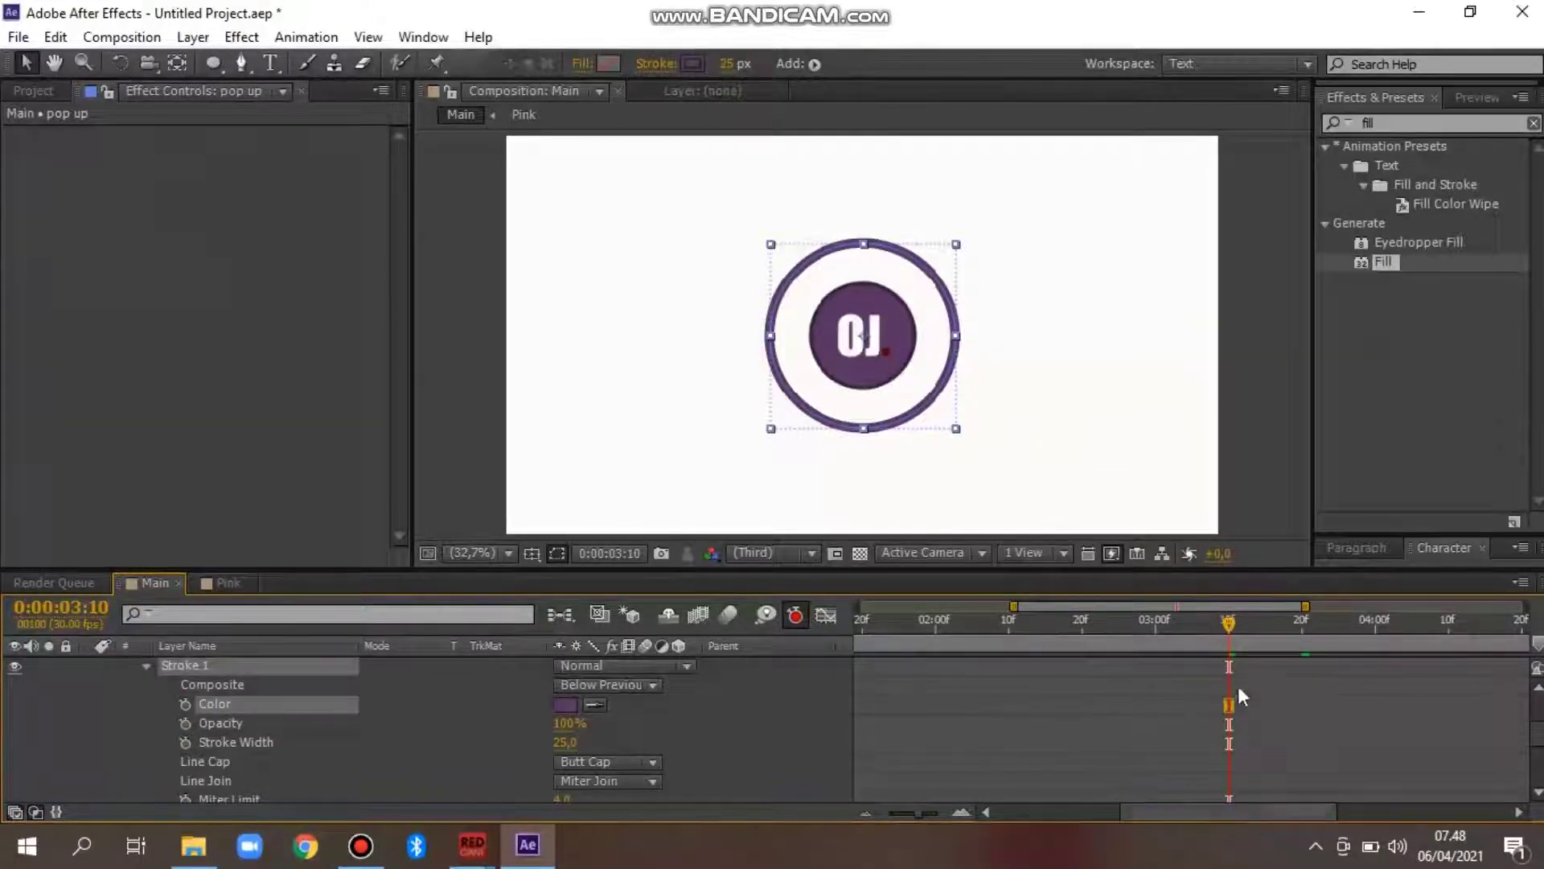
# Set a Stroke Width keyframe of 75 on the pop up layer's stroke at 0:00:03:00
pyautogui.scroll(2, 1190, 660)
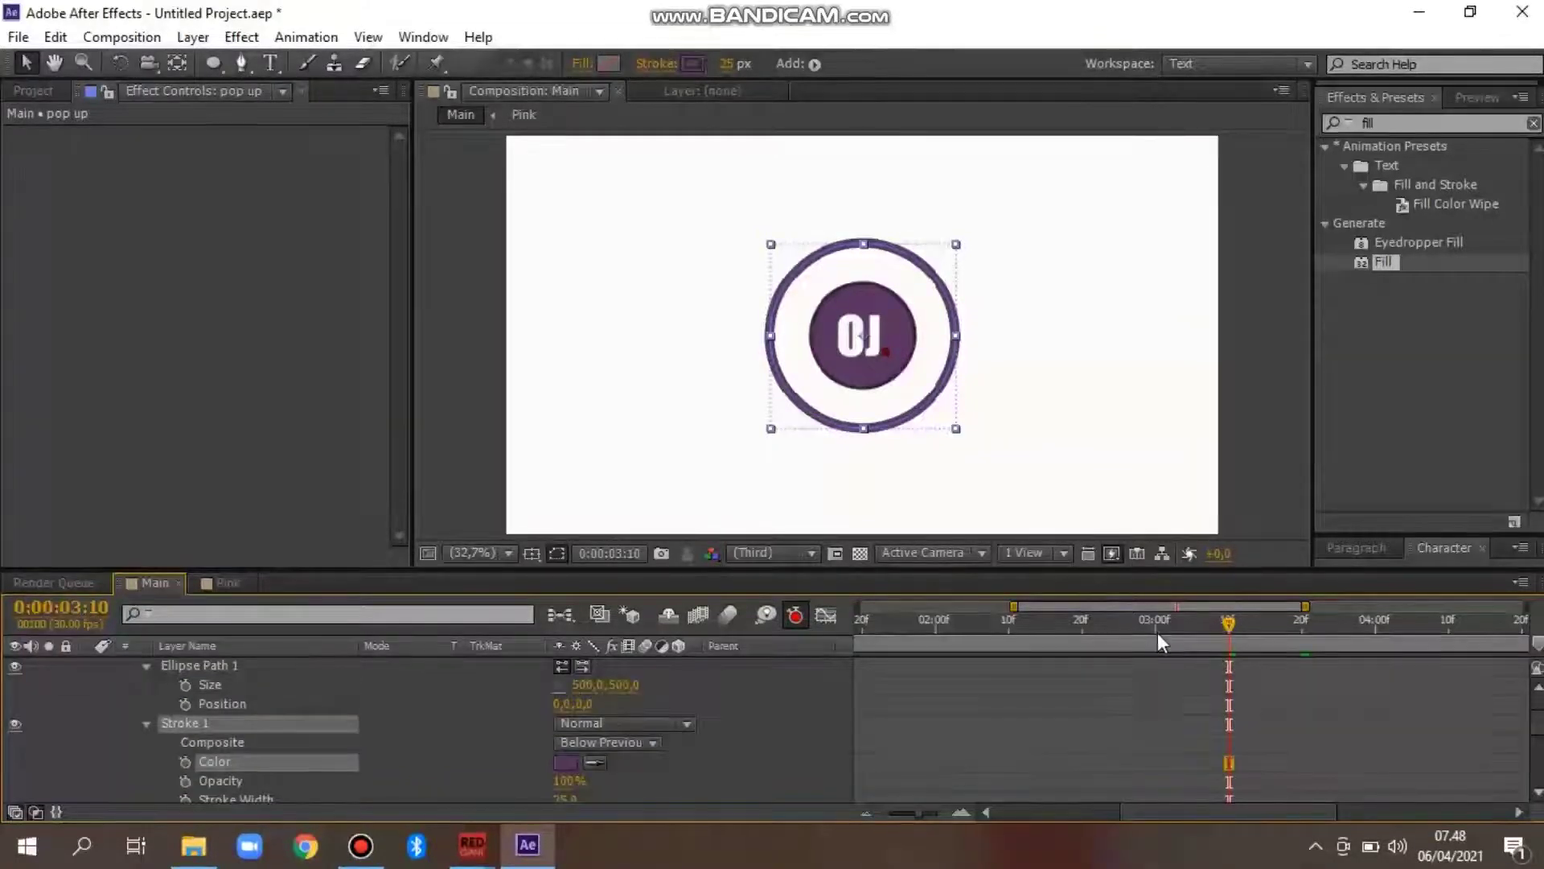
pyautogui.click(1155, 626)
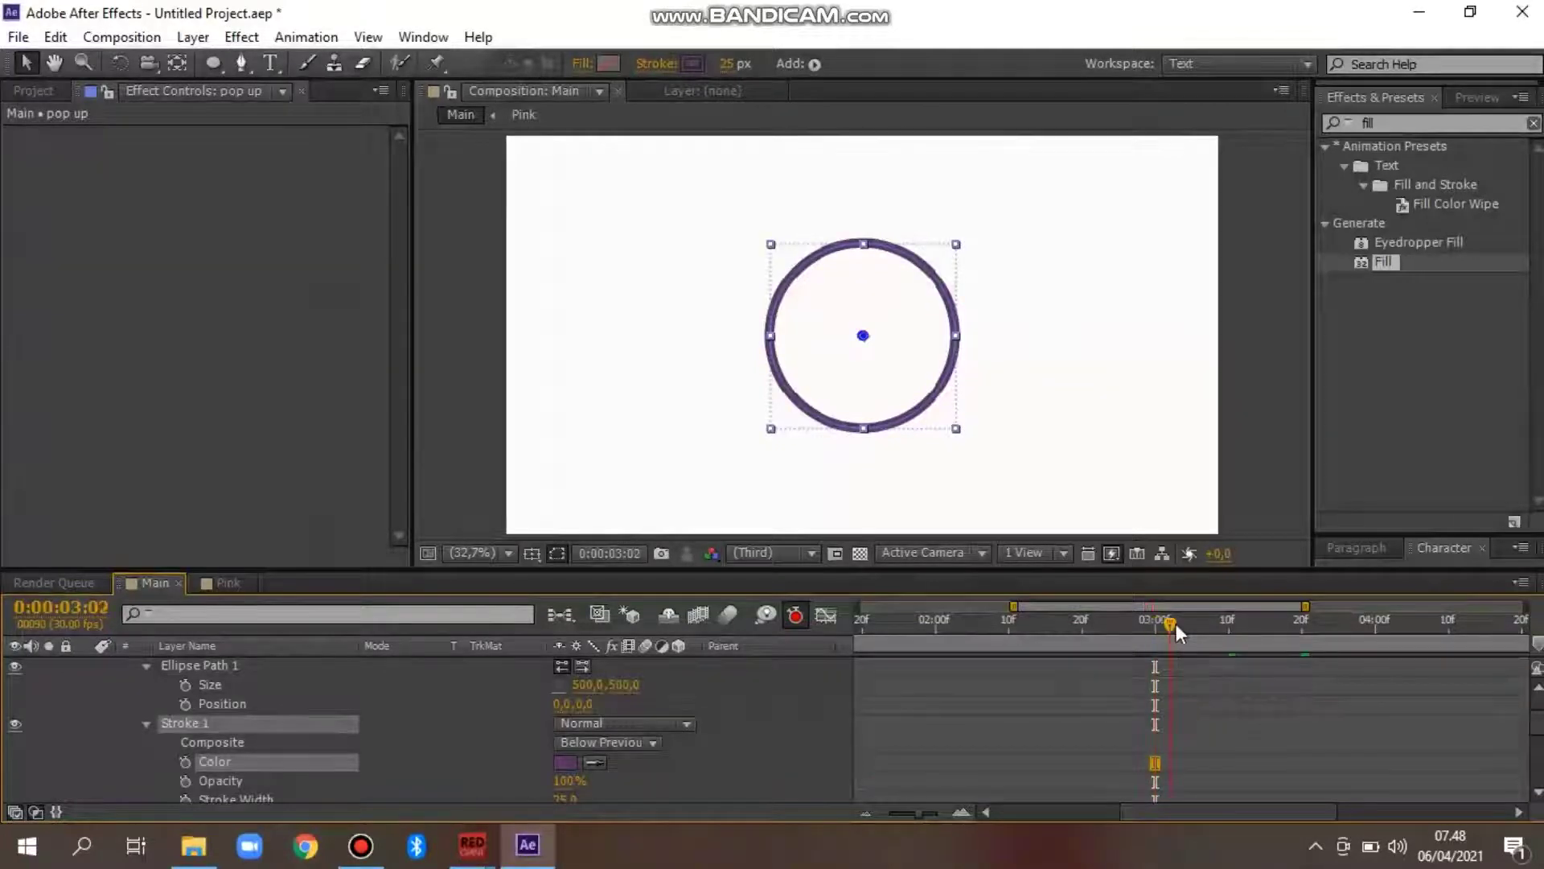
pyautogui.click(1171, 625)
pyautogui.click(1156, 630)
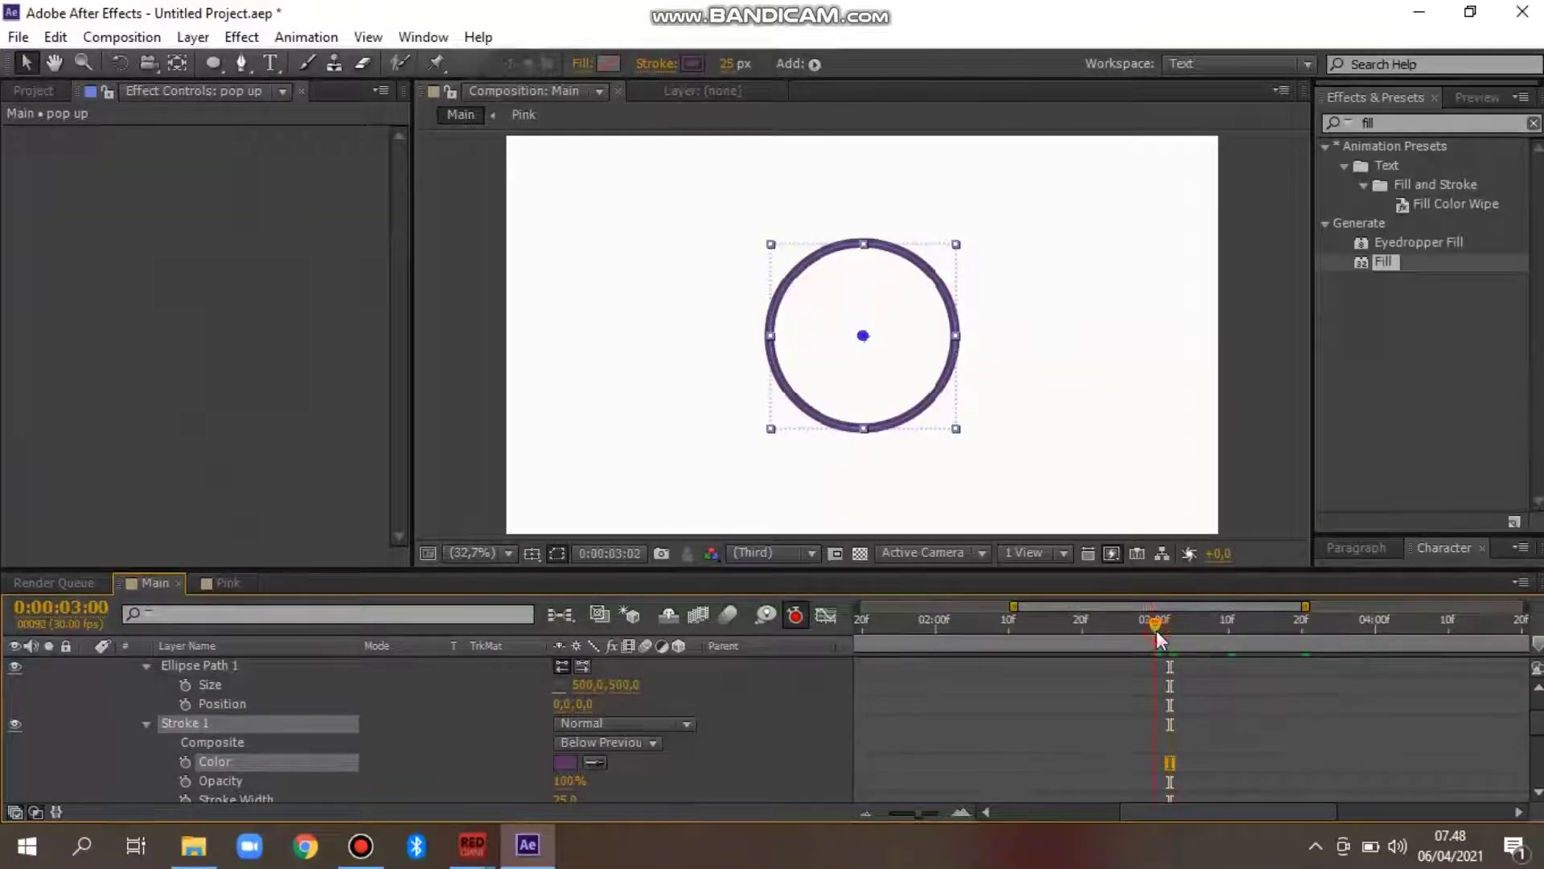
pyautogui.scroll(2, 465, 742)
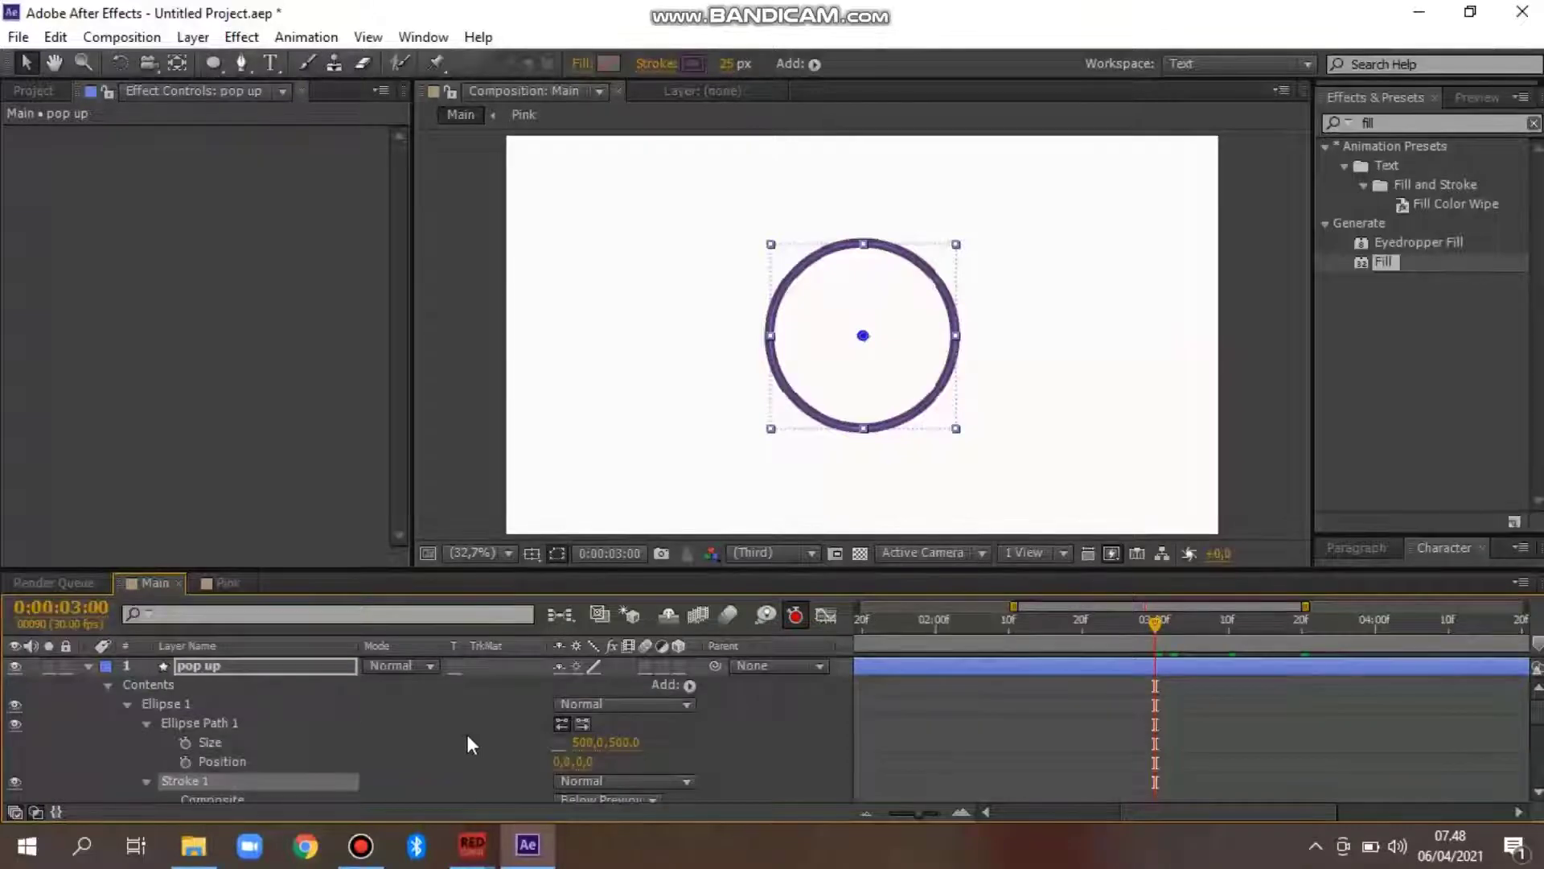
pyautogui.scroll(-2, 383, 722)
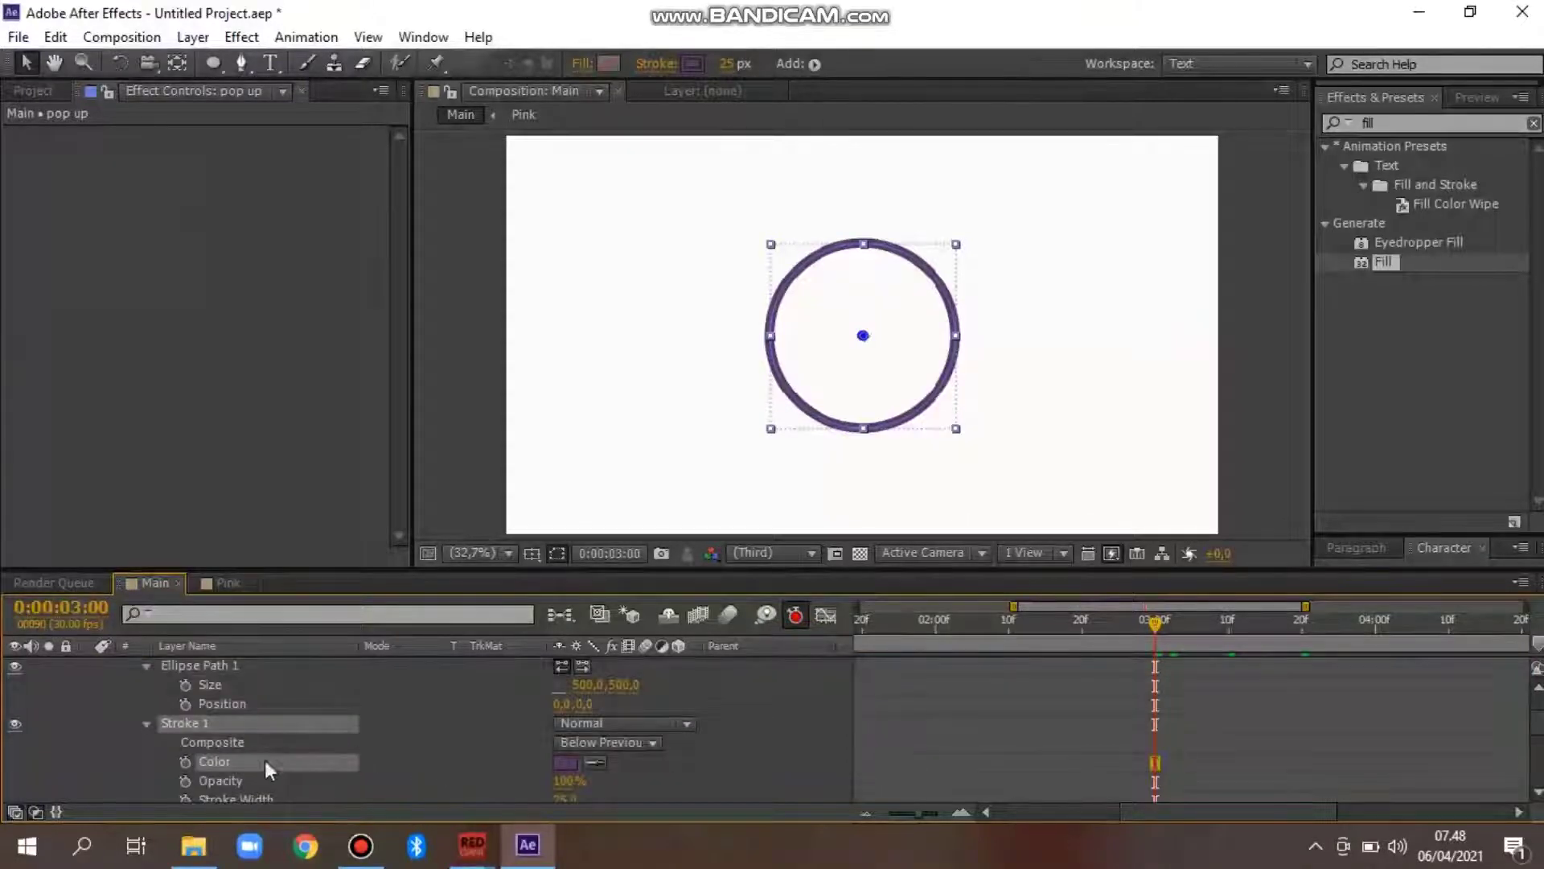
pyautogui.scroll(-2, 262, 766)
pyautogui.click(256, 738)
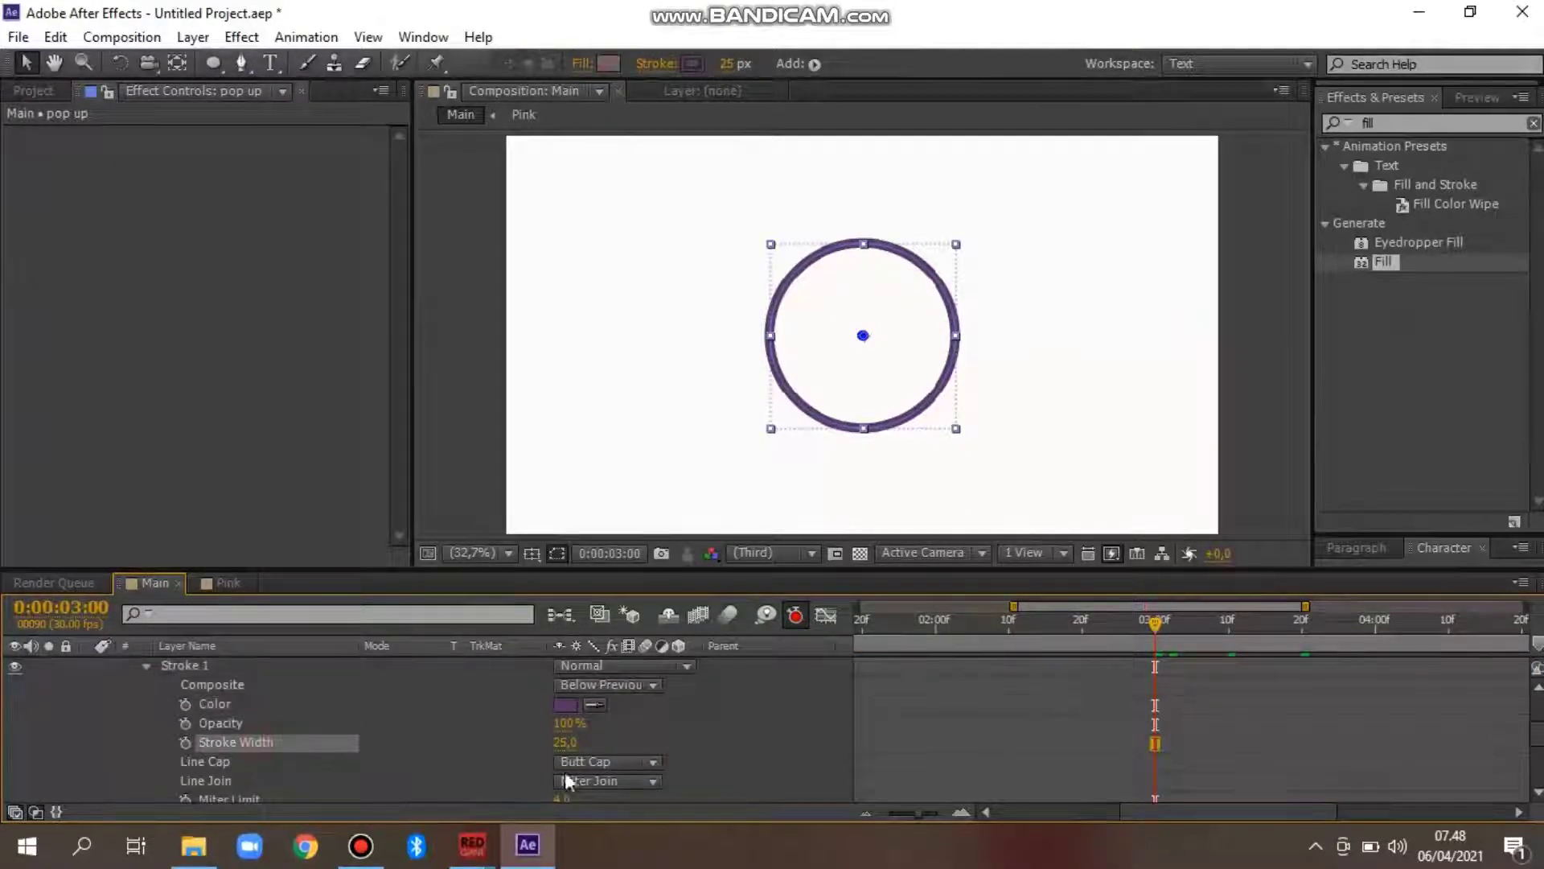
pyautogui.click(566, 741)
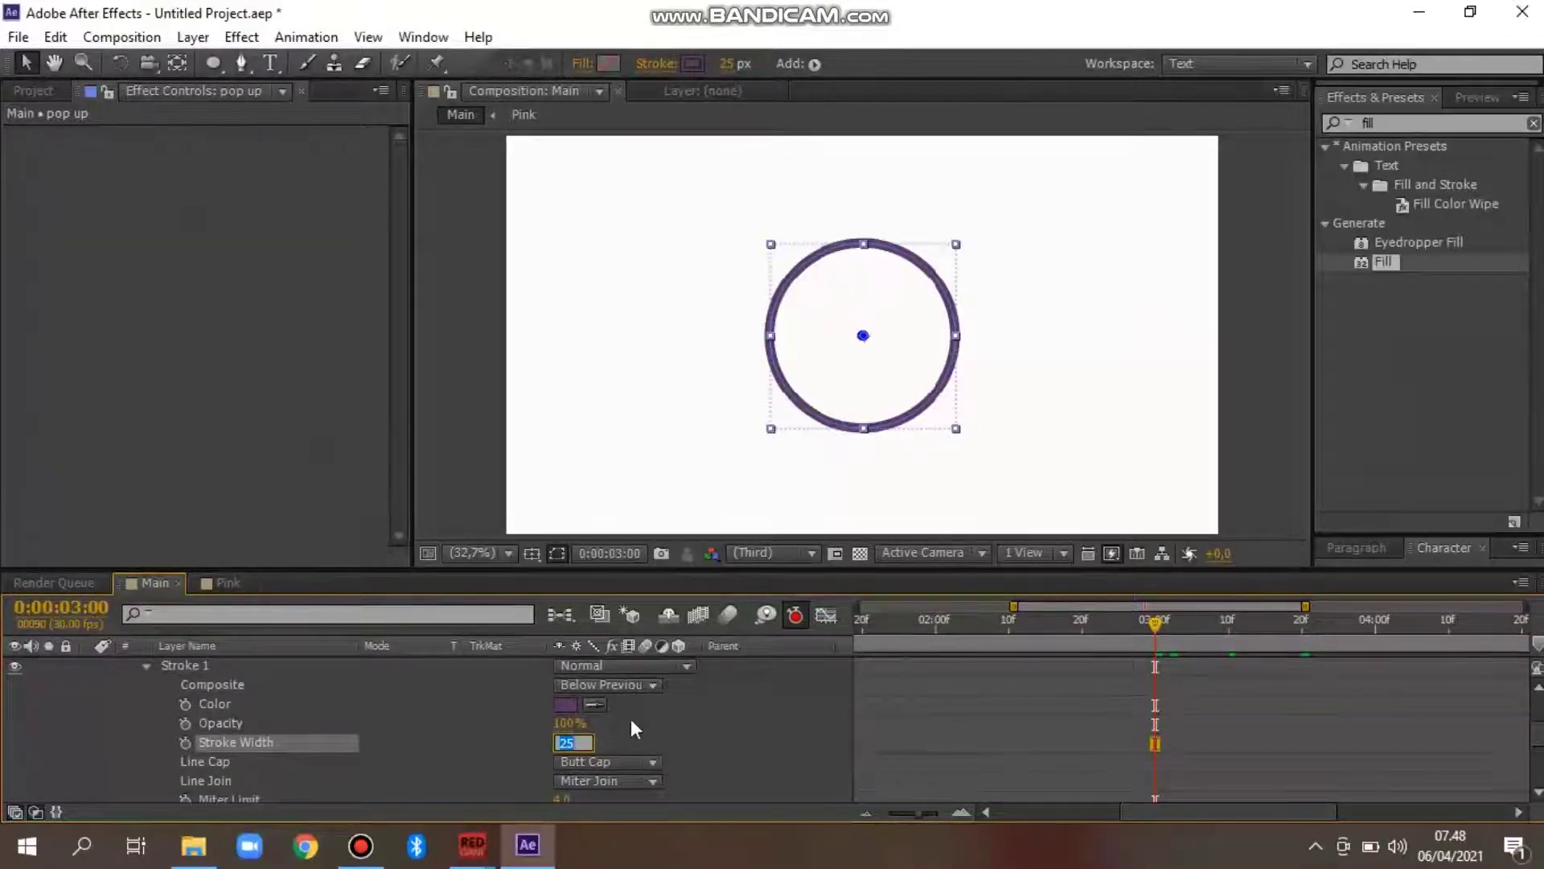
pyautogui.write('75')
pyautogui.press('Return')
# Set the pop up layer's Stroke Width to 0 at 0:00:04:00 and apply Easy Ease to both Stroke Width keyframes
pyautogui.press('space')
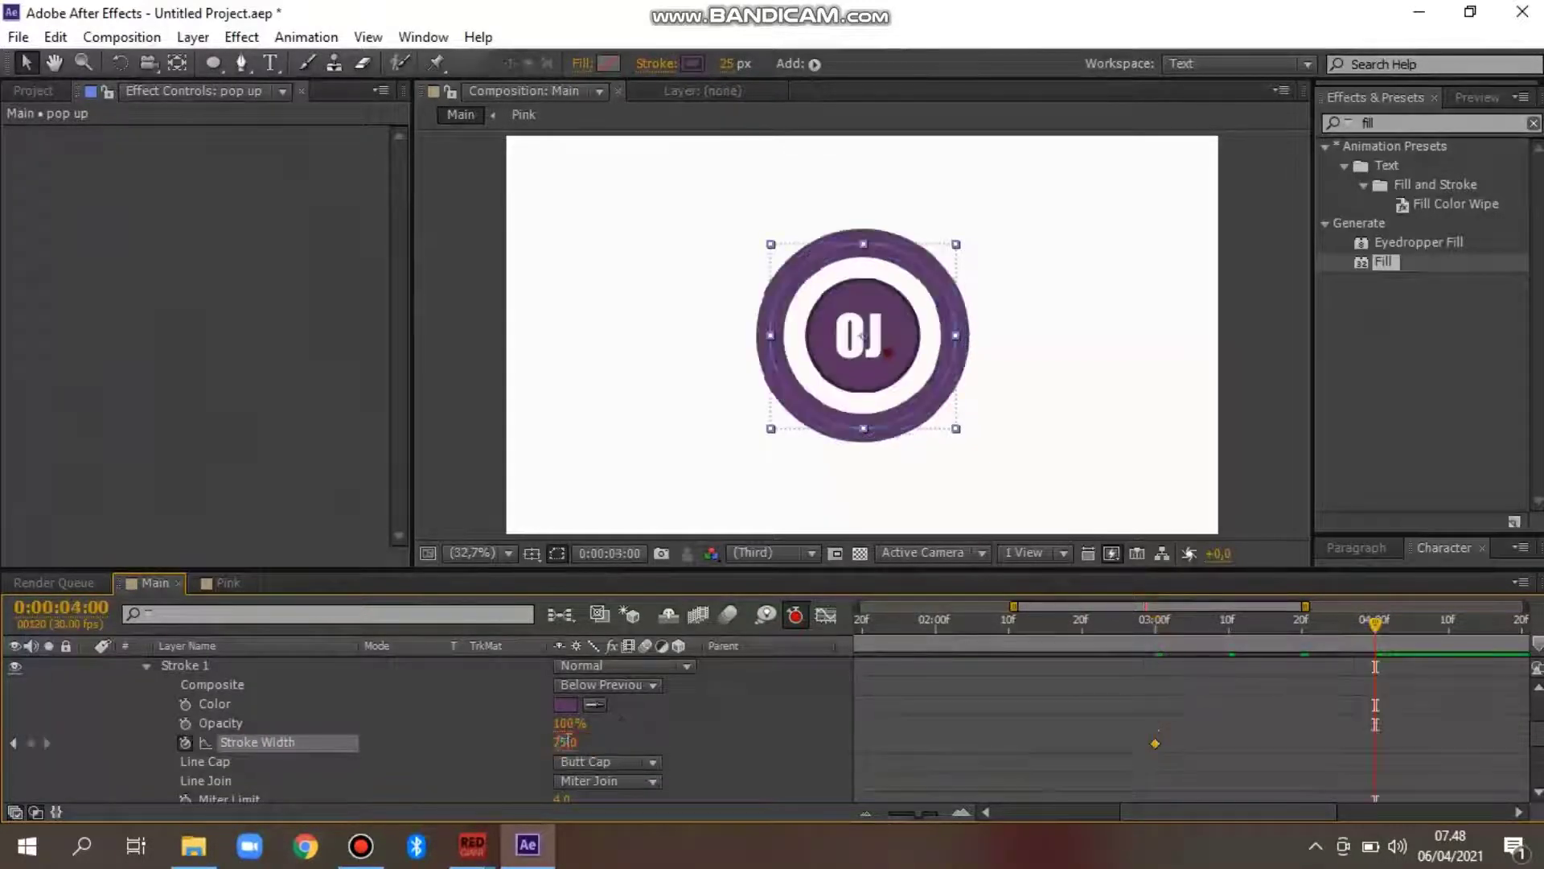
pyautogui.click(565, 741)
pyautogui.write('0')
pyautogui.press('Return')
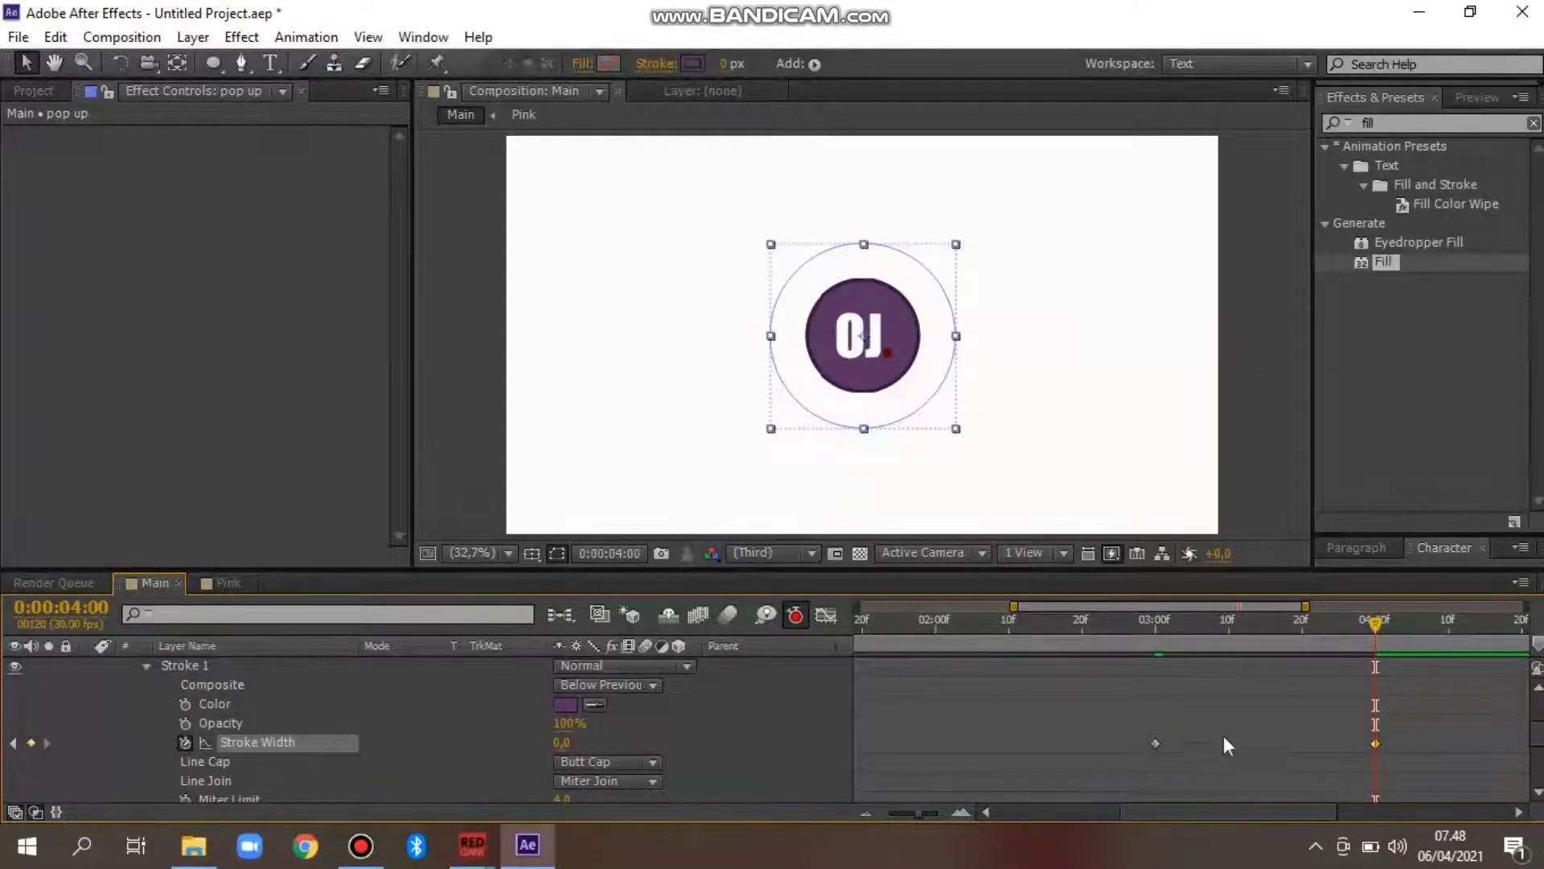
pyautogui.moveTo(1388, 761)
pyautogui.mouseDown()
pyautogui.moveTo(1287, 707)
pyautogui.moveTo(1127, 726)
pyautogui.mouseUp()
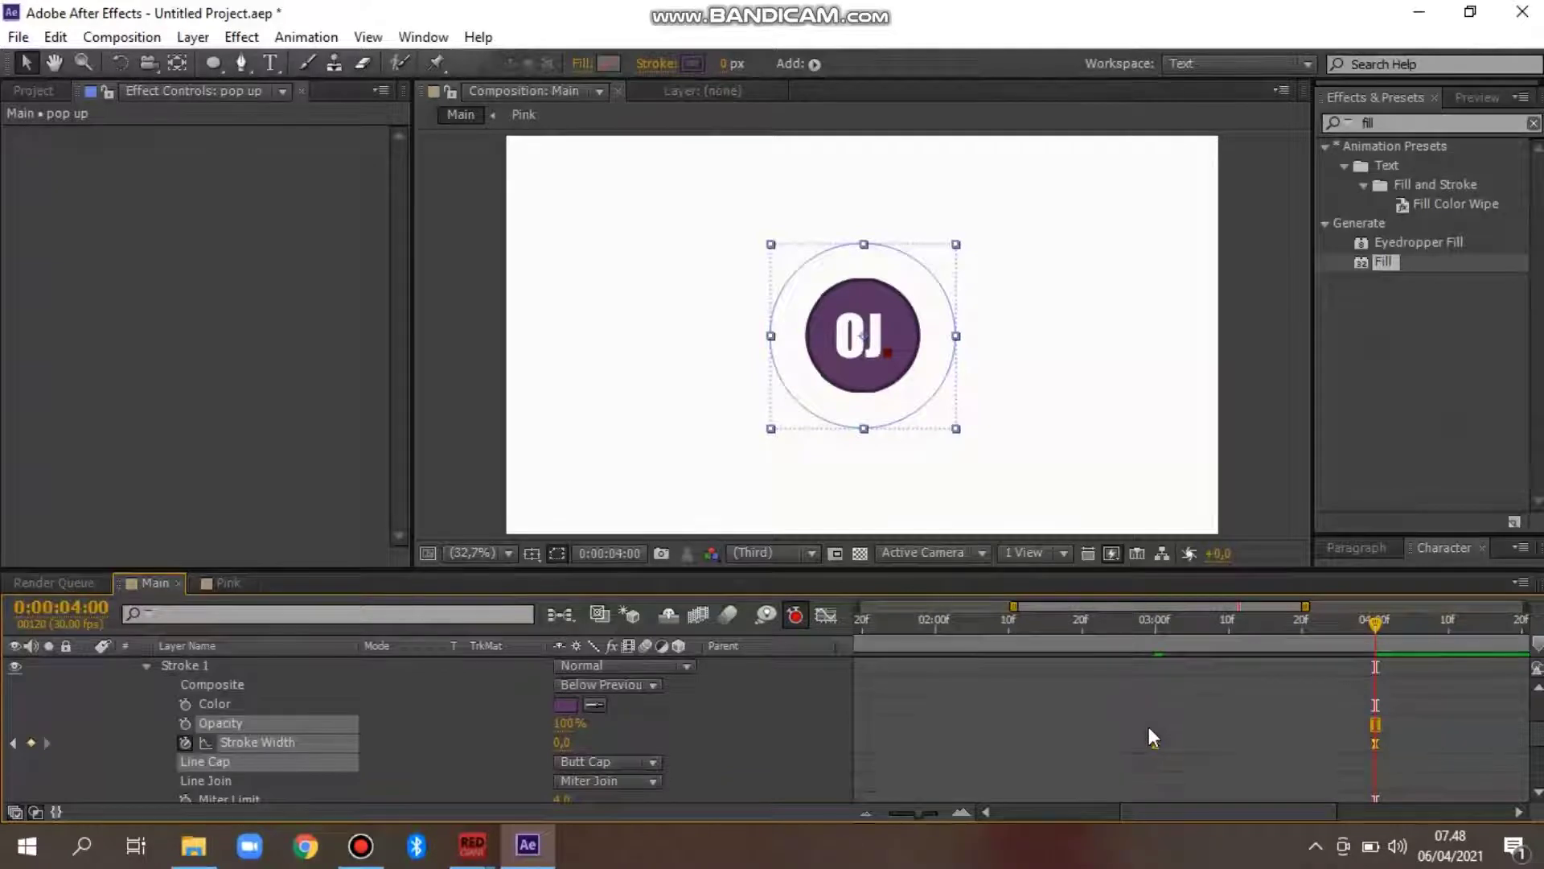
pyautogui.press('F9')
# Add a Size keyframe to the pop up layer's ellipse path at 0:00:04:00
pyautogui.click(1156, 622)
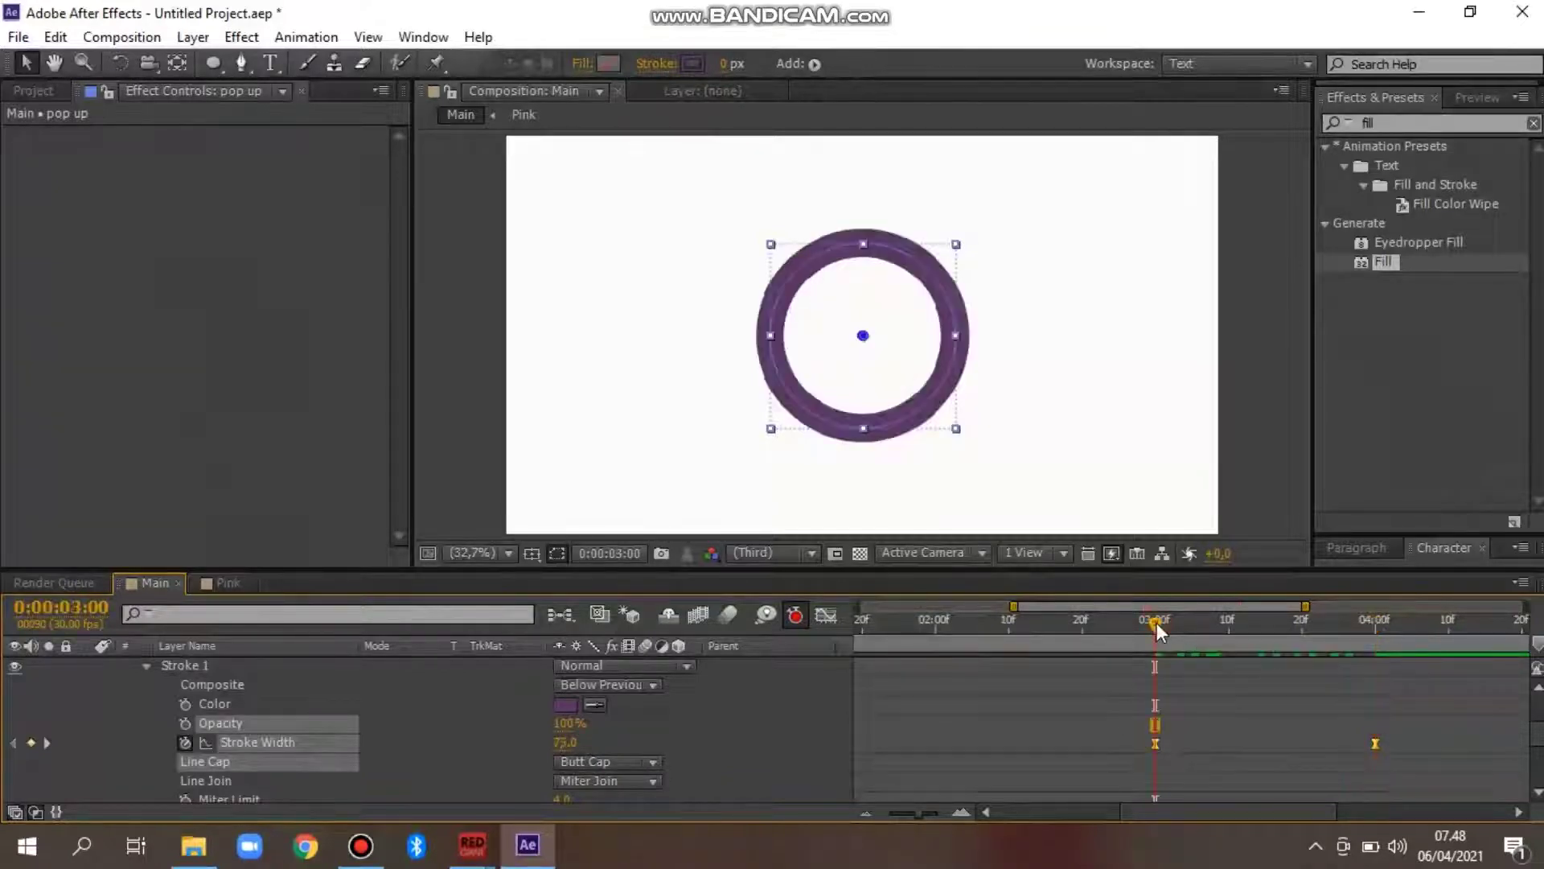
pyautogui.moveTo(1013, 605); pyautogui.dragTo(960, 605)
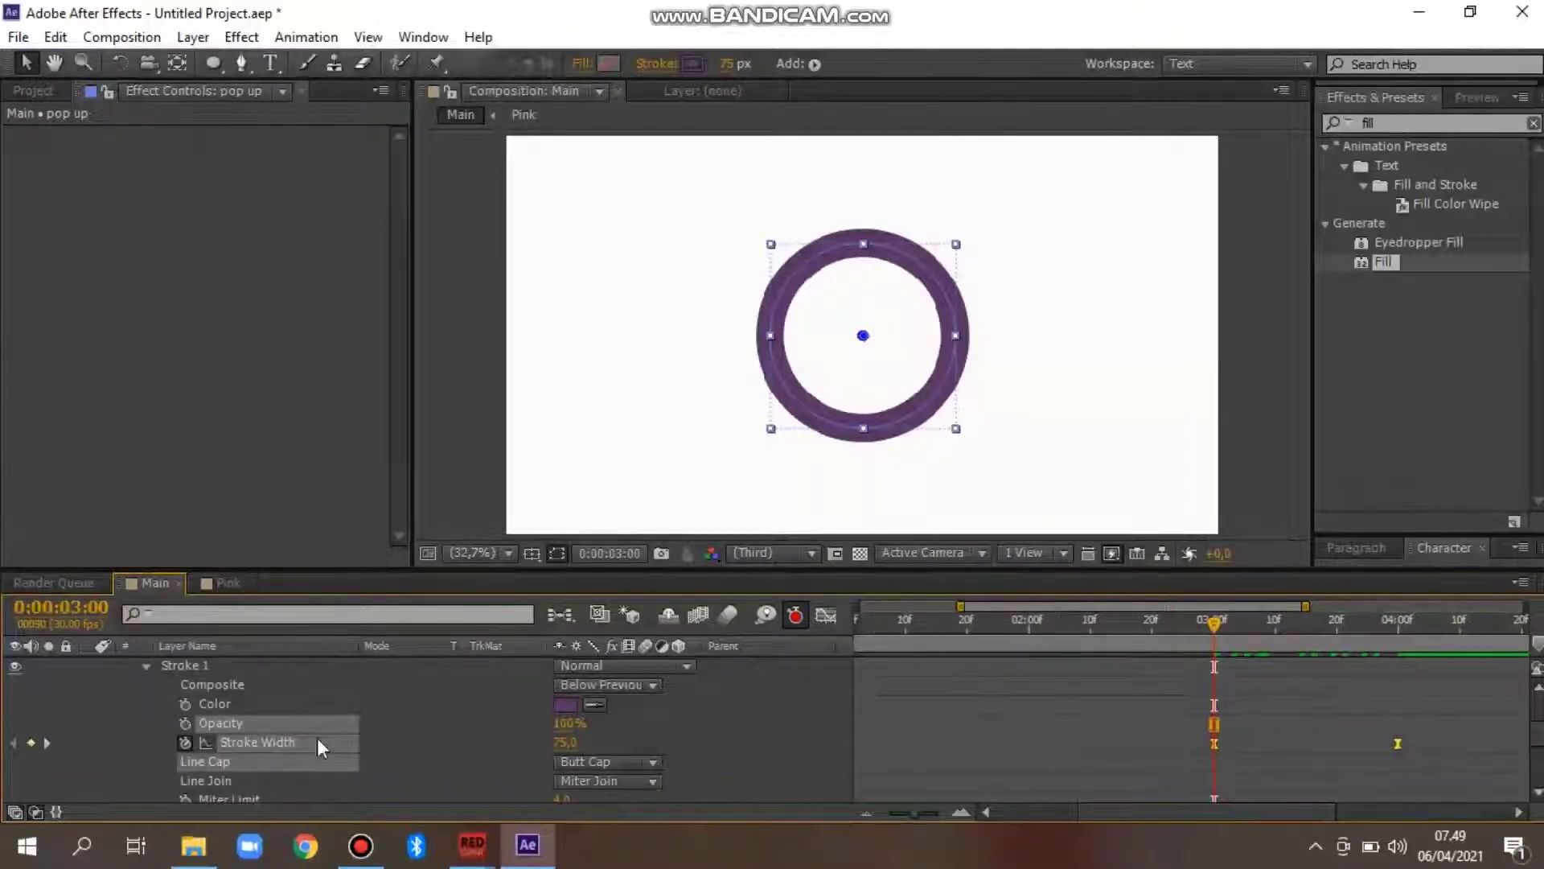
pyautogui.scroll(3, 456, 758)
pyautogui.scroll(3, 427, 722)
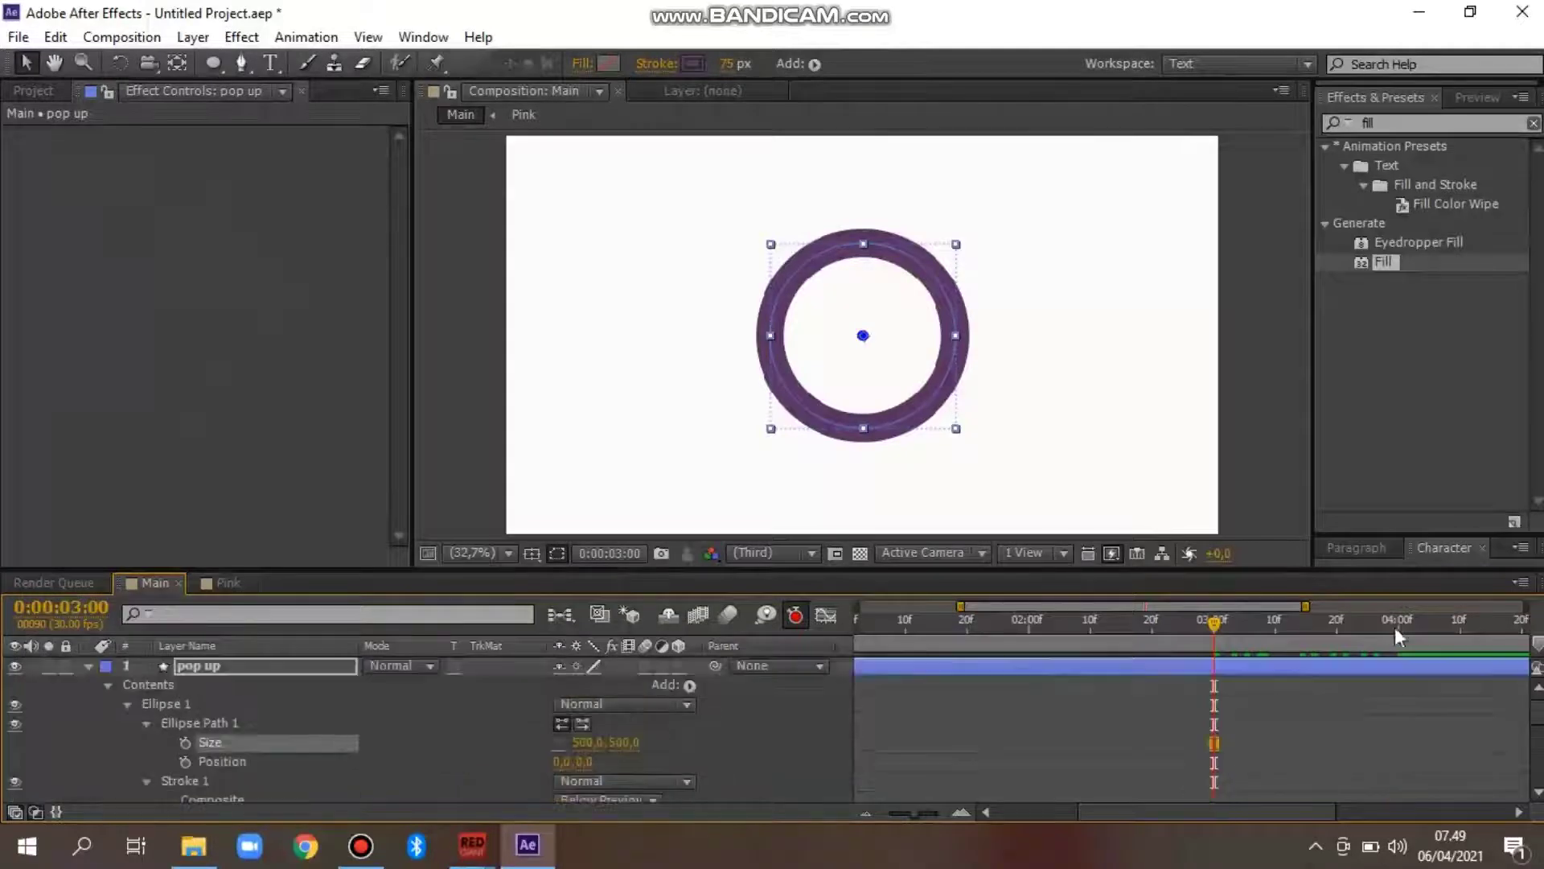
pyautogui.click(1398, 624)
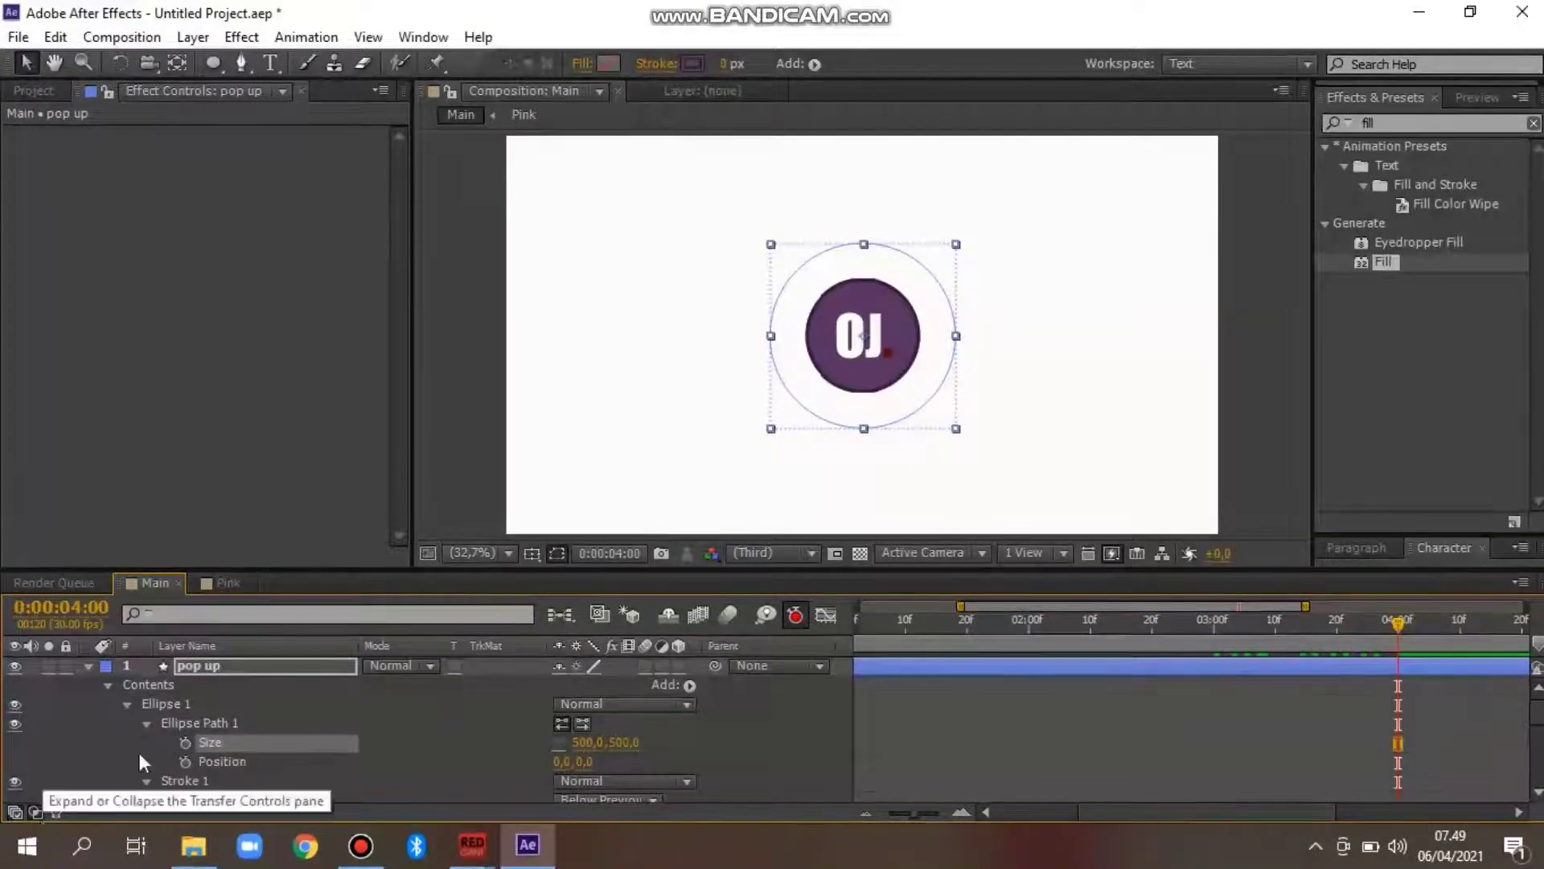
pyautogui.click(186, 742)
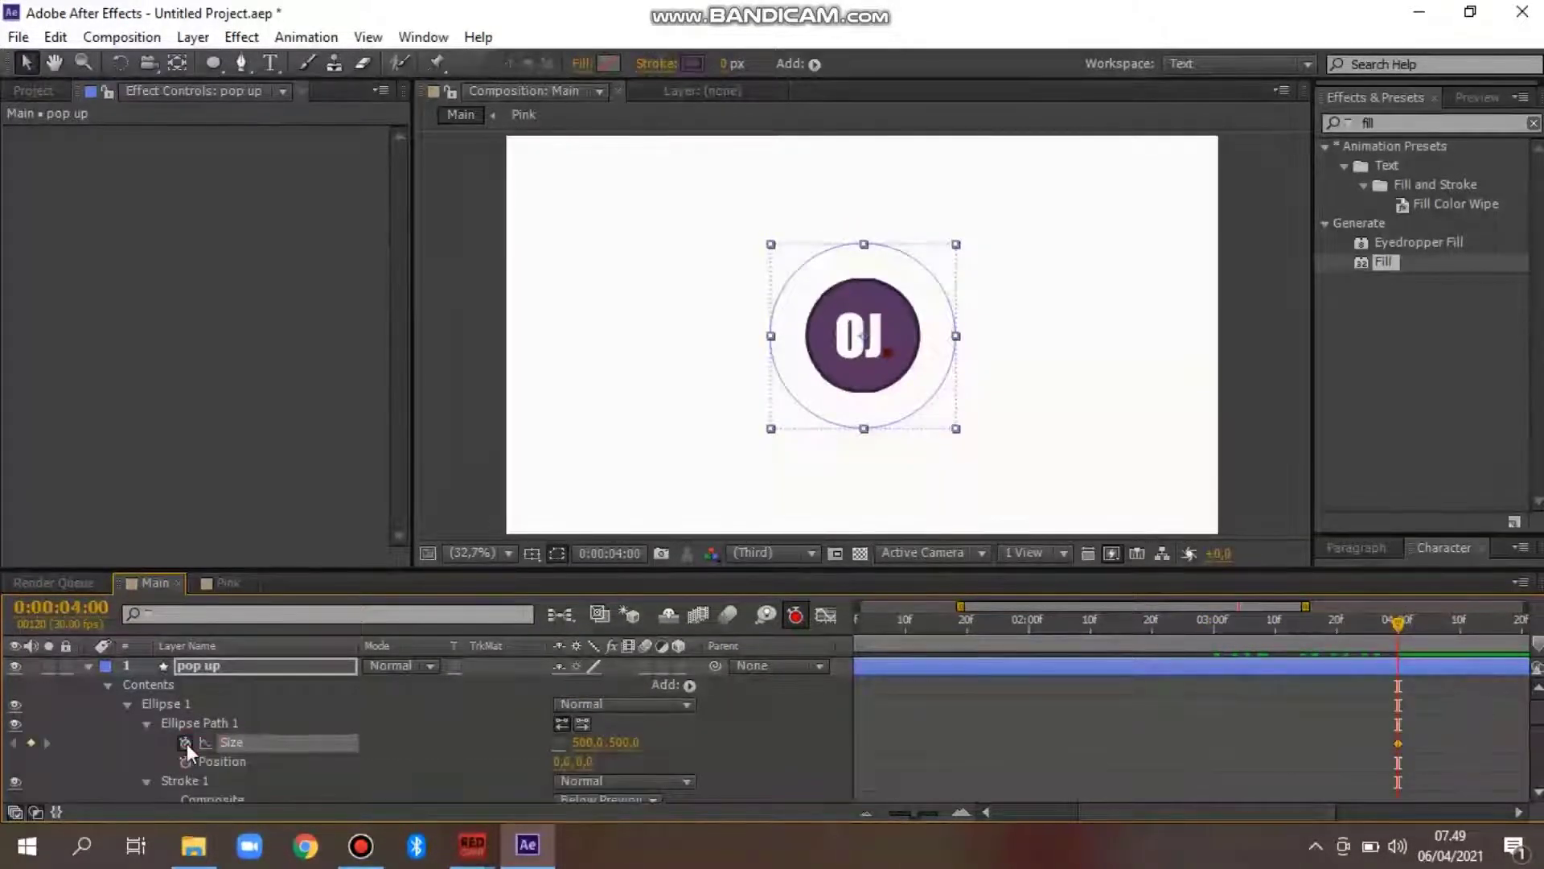
# Set the pop up ellipse's Size to 0 by 0 at 0:00:03:00 with linked proportions, using eased Size keyframes
pyautogui.click(1213, 627)
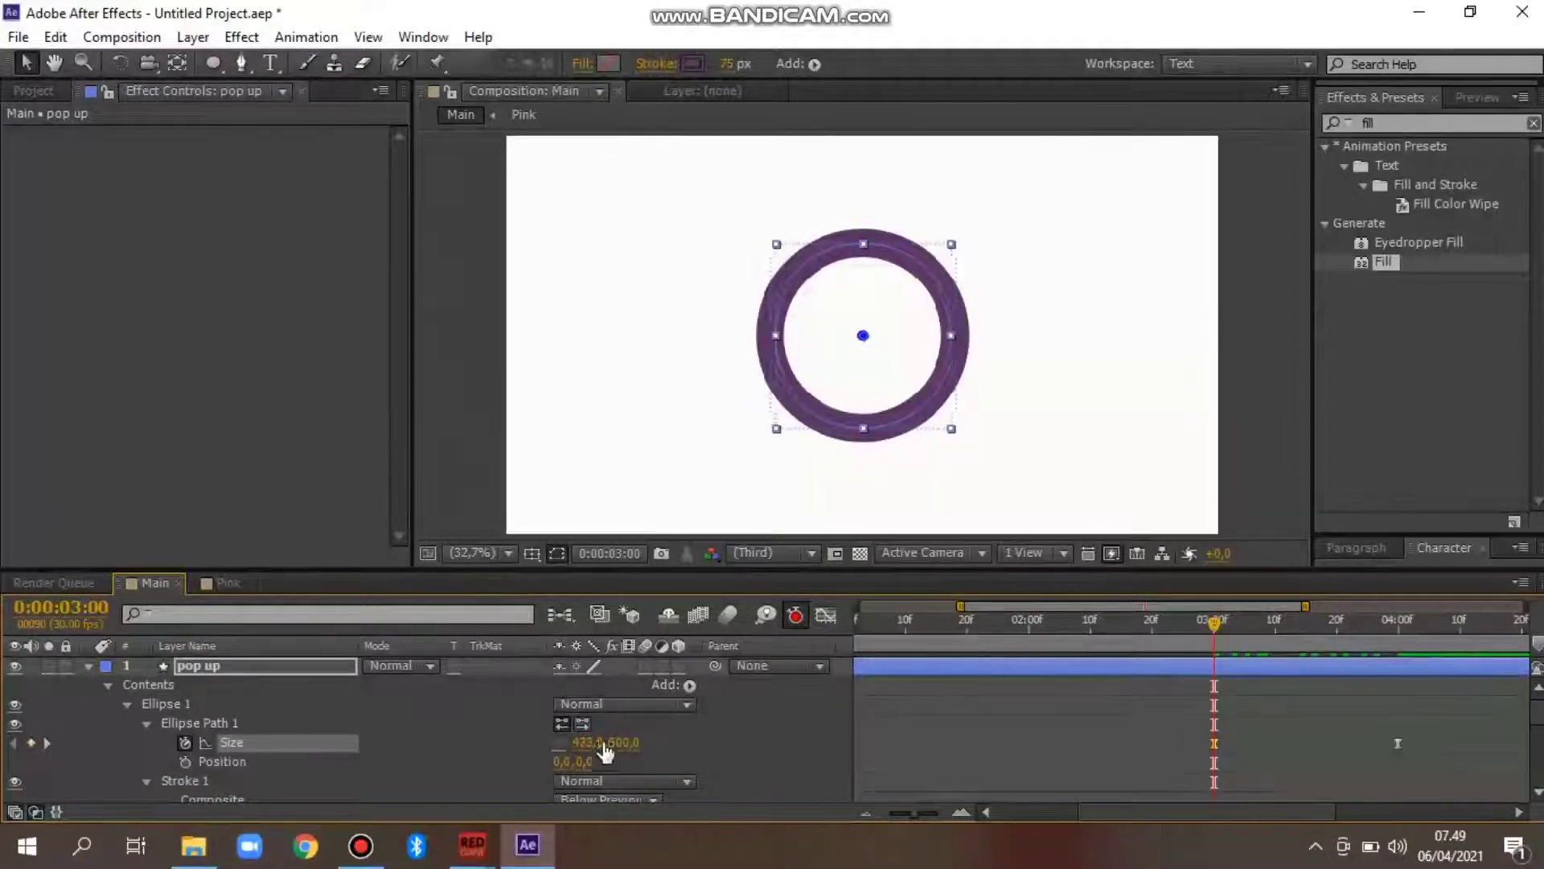
pyautogui.moveTo(603, 752)
pyautogui.mouseDown()
pyautogui.moveTo(574, 756)
pyautogui.moveTo(595, 752)
pyautogui.mouseUp()
pyautogui.hotkey('ctrl', 'z')
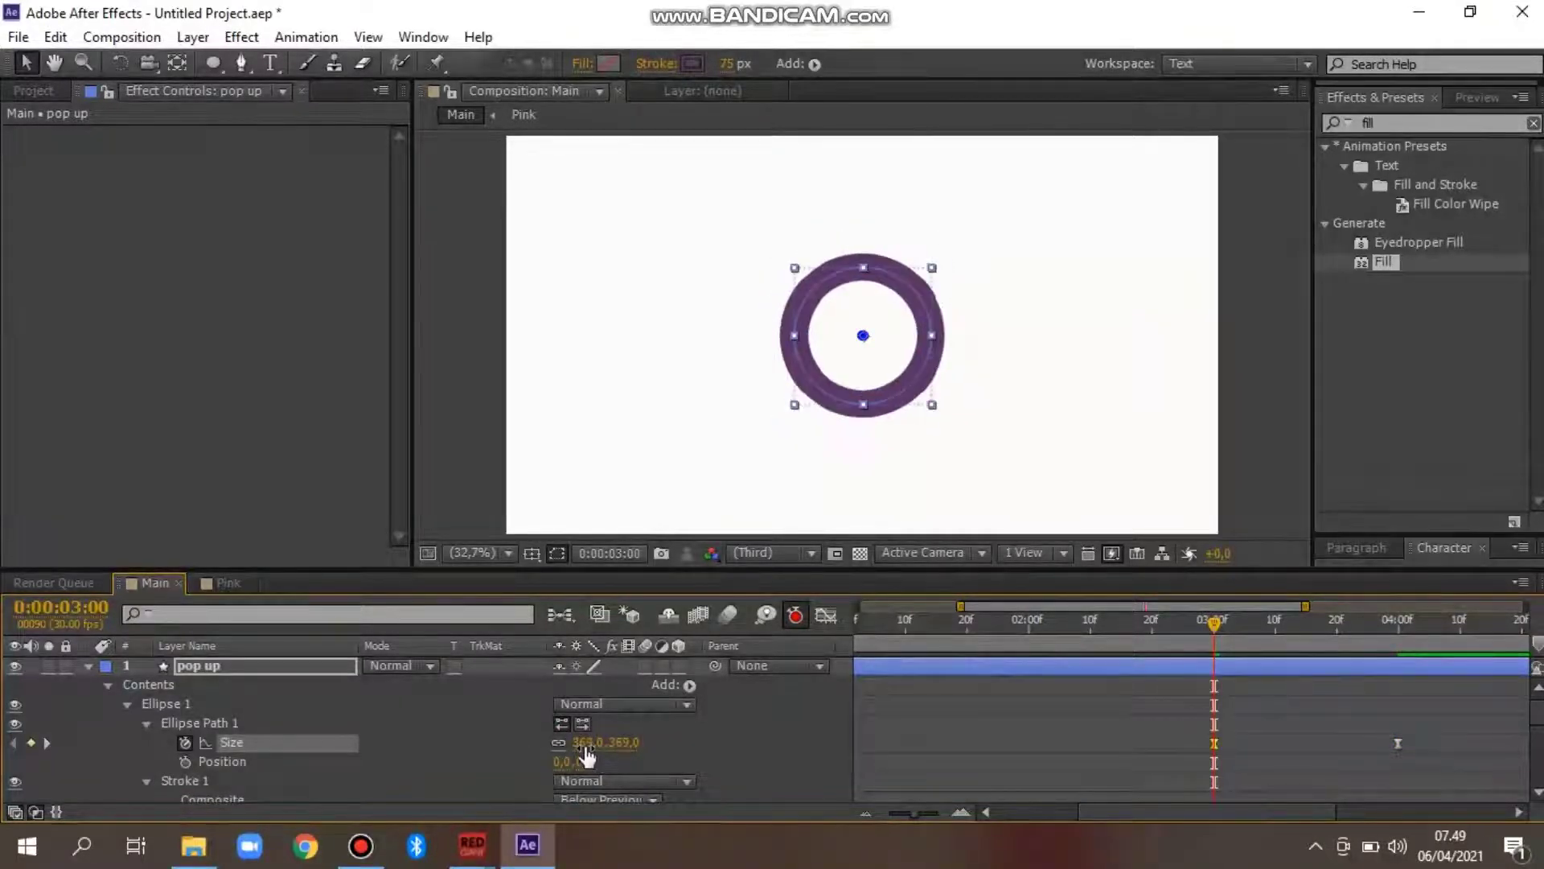
pyautogui.click(587, 743)
pyautogui.write('0')
pyautogui.press('Return')
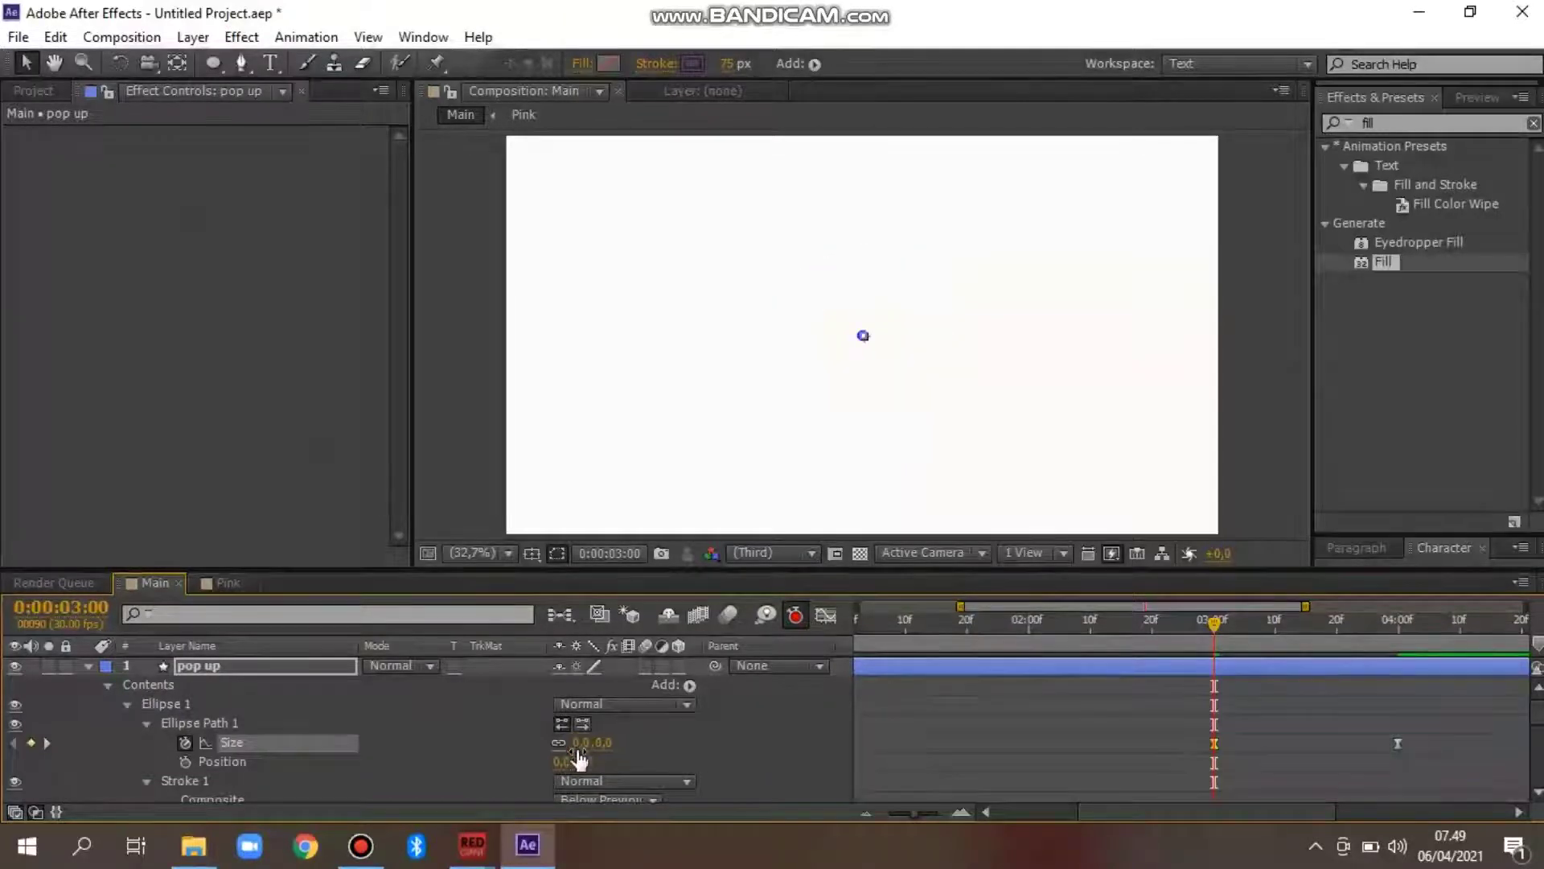
# Extend the work area back to the start of the composition and preview the ring animation
pyautogui.press('k')
pyautogui.moveTo(961, 605); pyautogui.dragTo(857, 605)
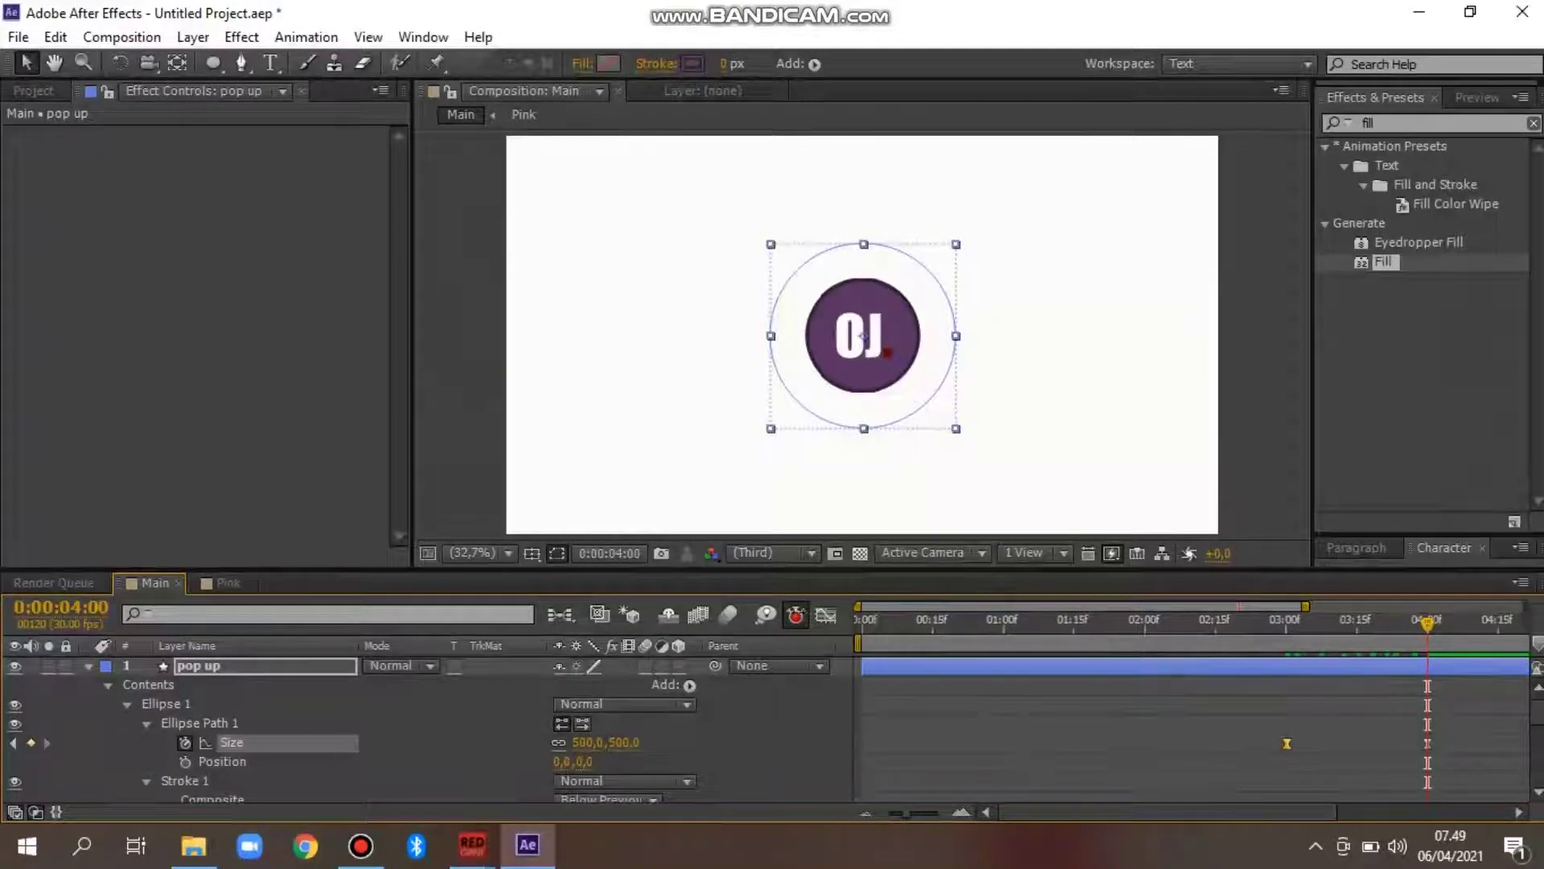
pyautogui.click(1478, 98)
pyautogui.click(1534, 127)
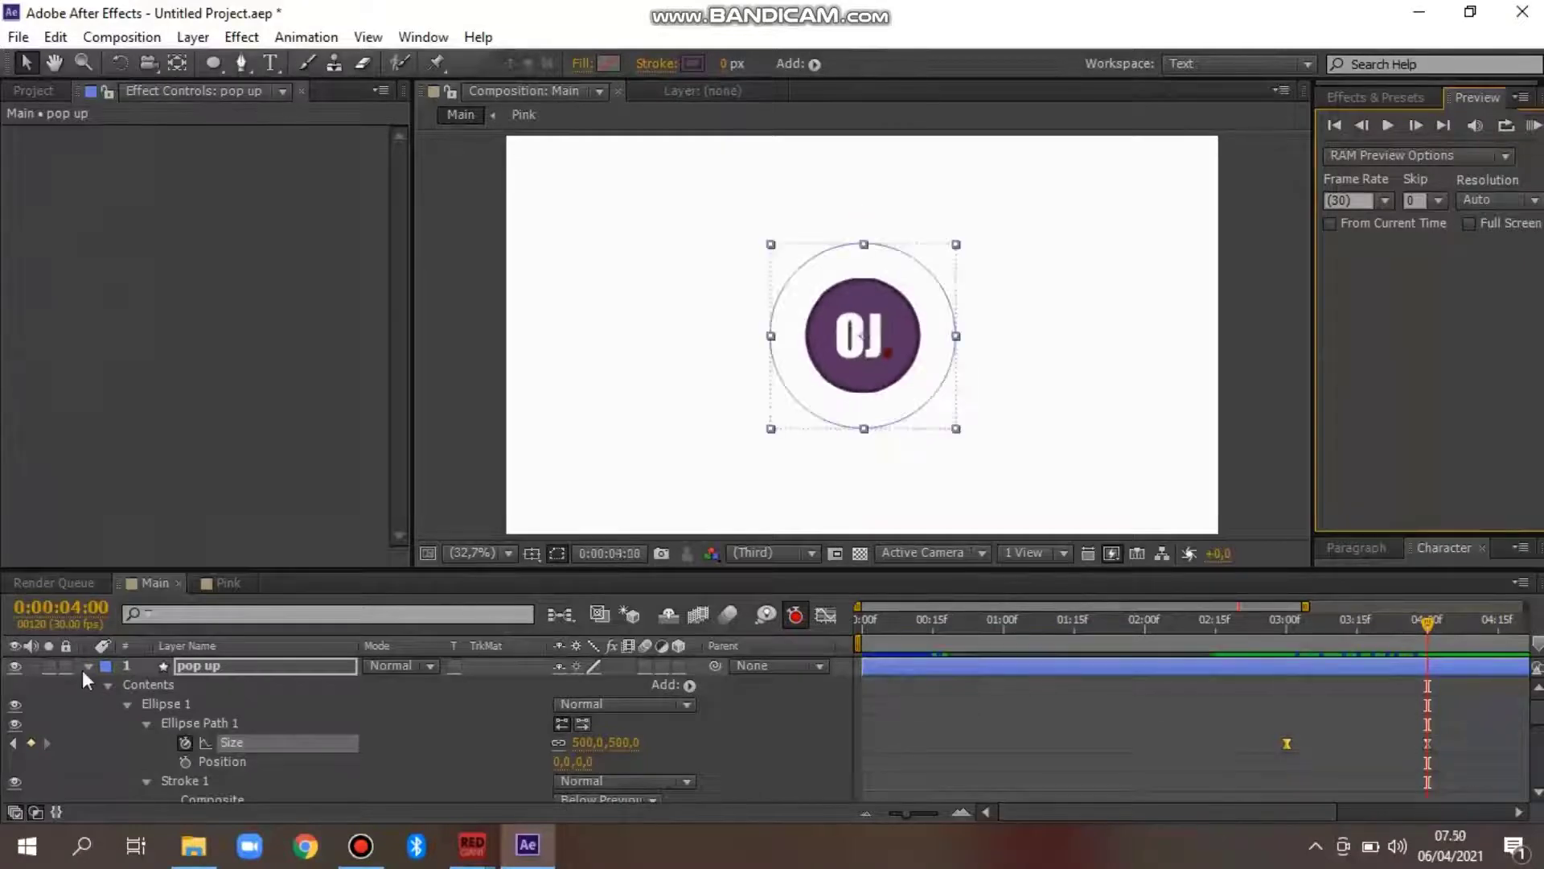
# Duplicate the pop up layer and enlarge the copy's Scale to about 113%
pyautogui.hotkey('ctrl', 'd')
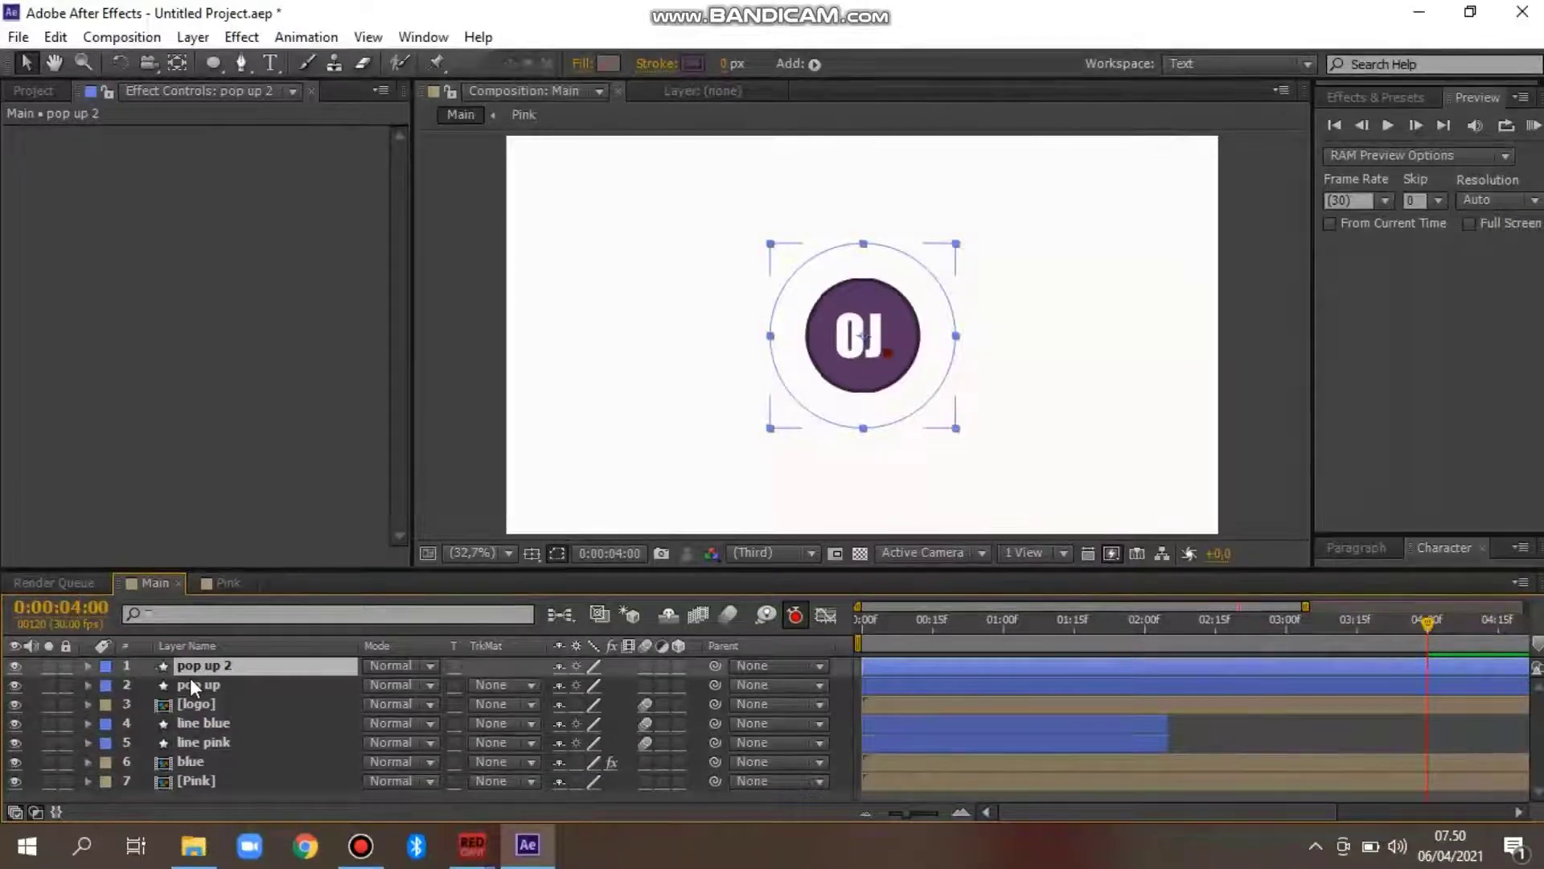
pyautogui.press('s')
pyautogui.moveTo(615, 689)
pyautogui.mouseDown()
pyautogui.moveTo(589, 685)
pyautogui.moveTo(611, 692)
pyautogui.mouseUp()
pyautogui.hotkey('alt', 'shift', 's')
pyautogui.click(1390, 626)
pyautogui.click(1403, 628)
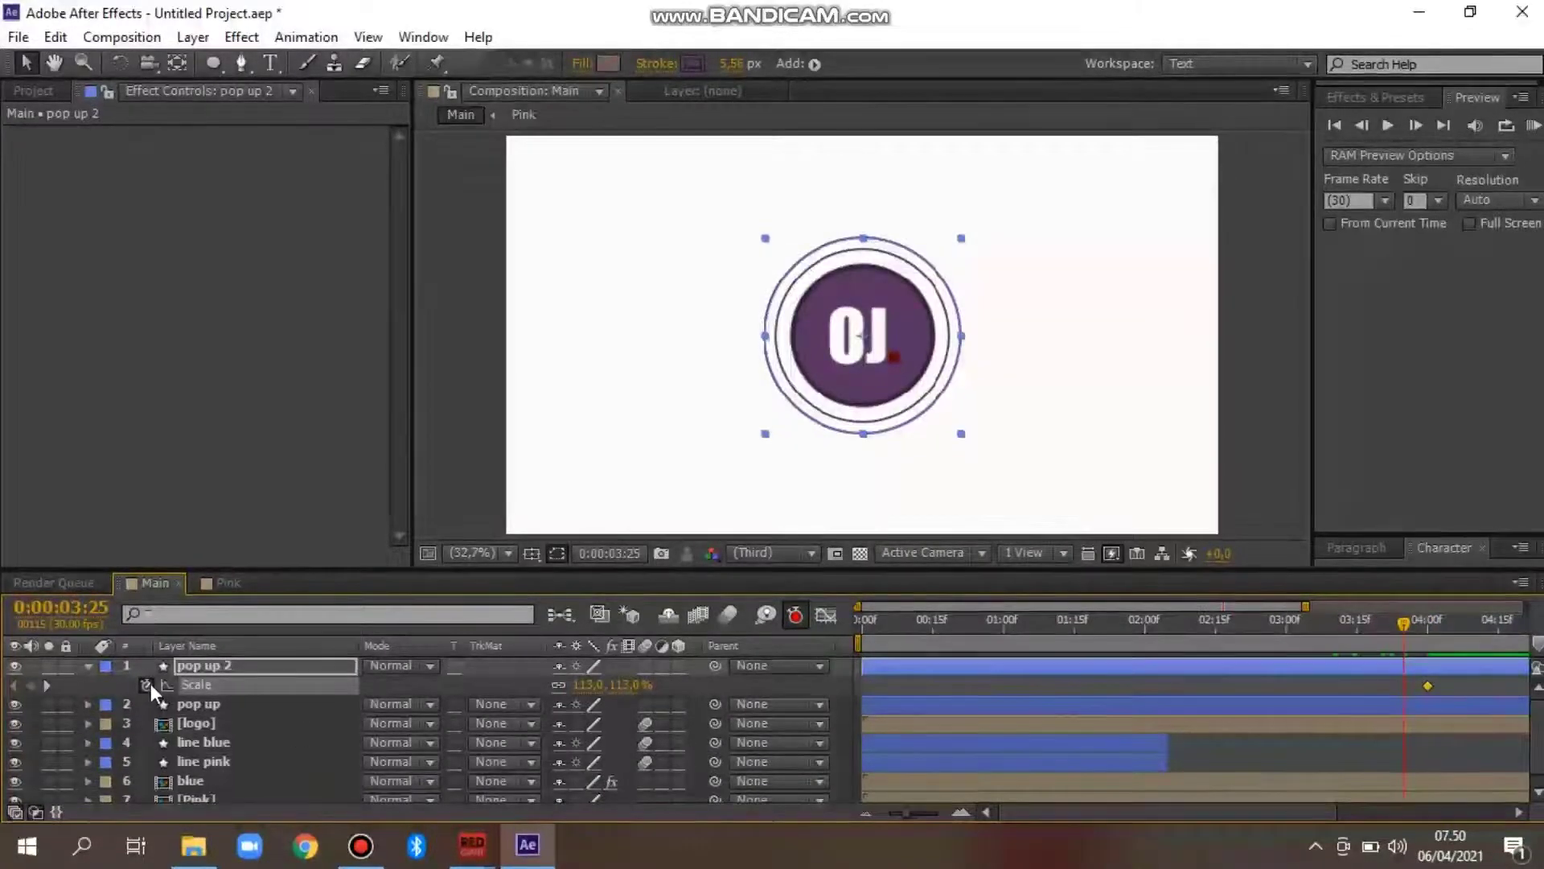
# Set the Scale of the pop up 2 layer to 120% and remove its Scale keyframes
pyautogui.click(588, 686)
pyautogui.write('120')
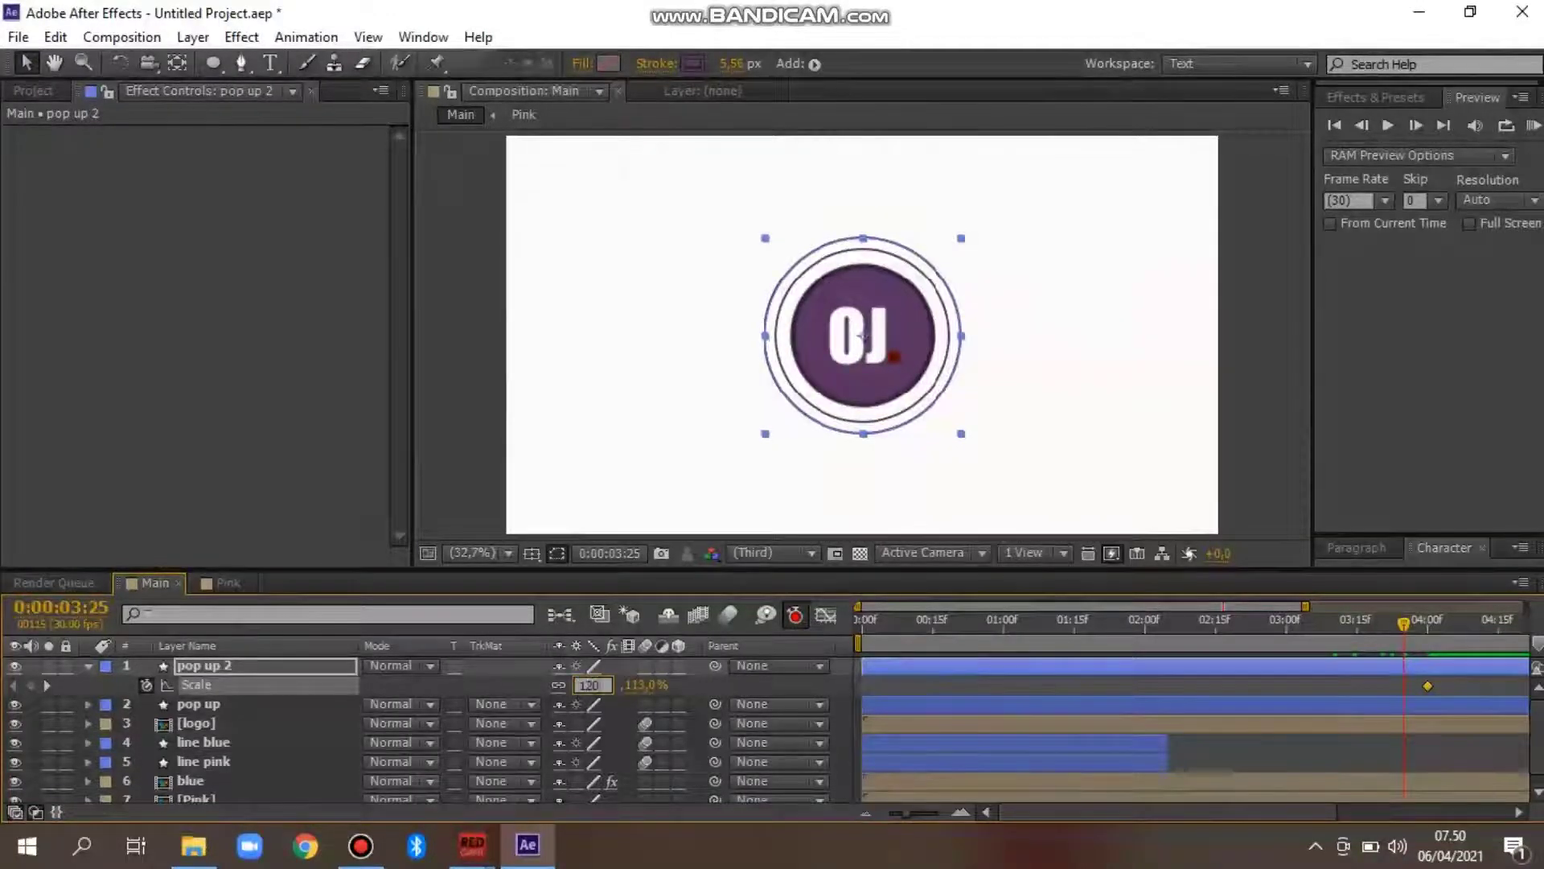
pyautogui.press('Return')
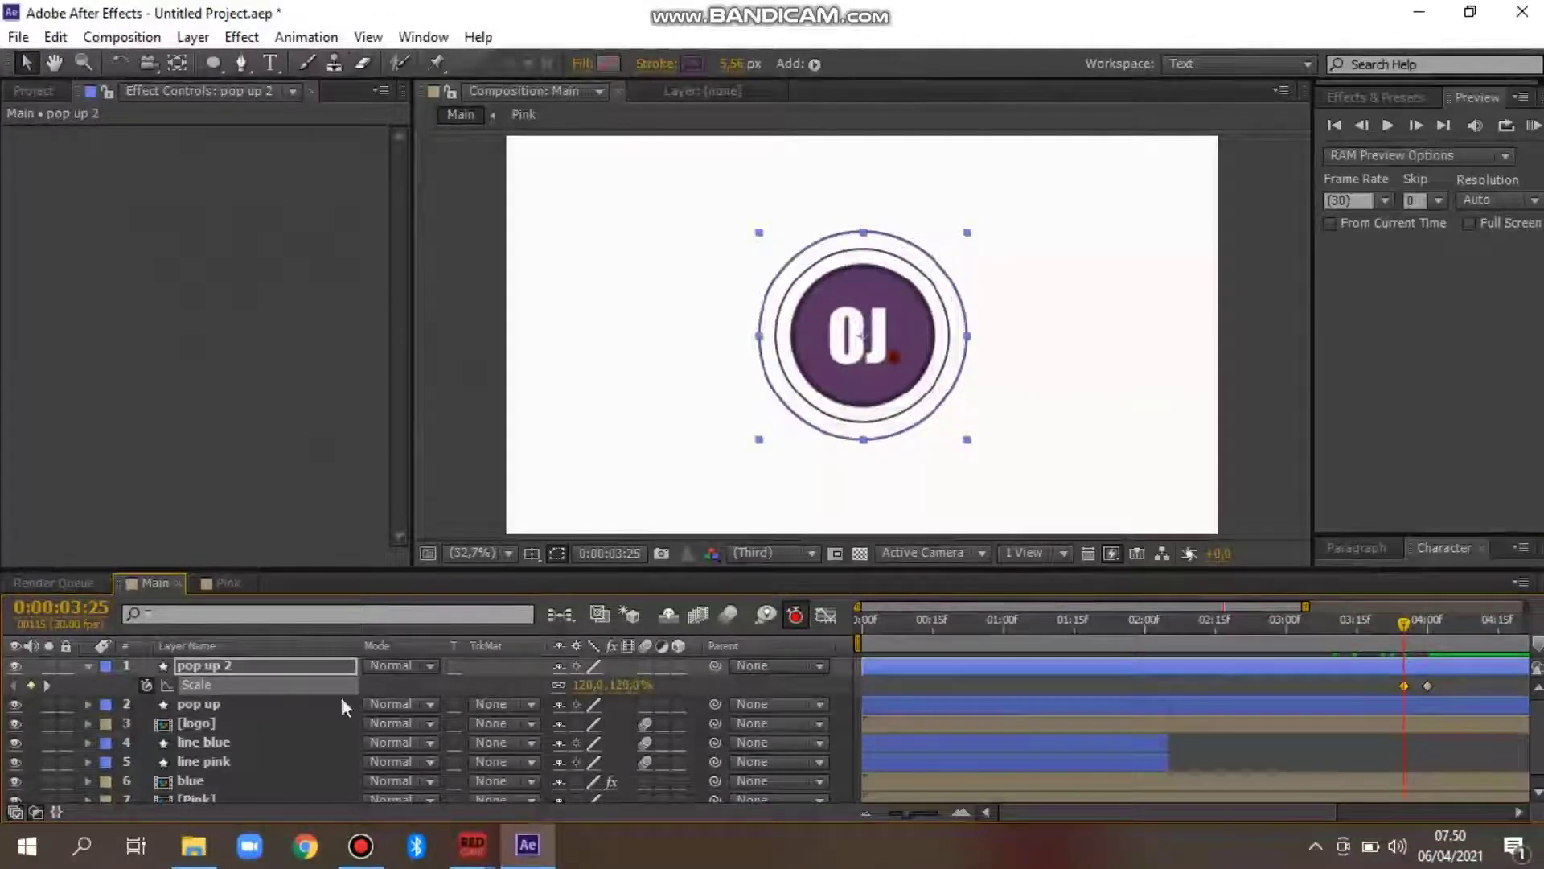
pyautogui.click(141, 686)
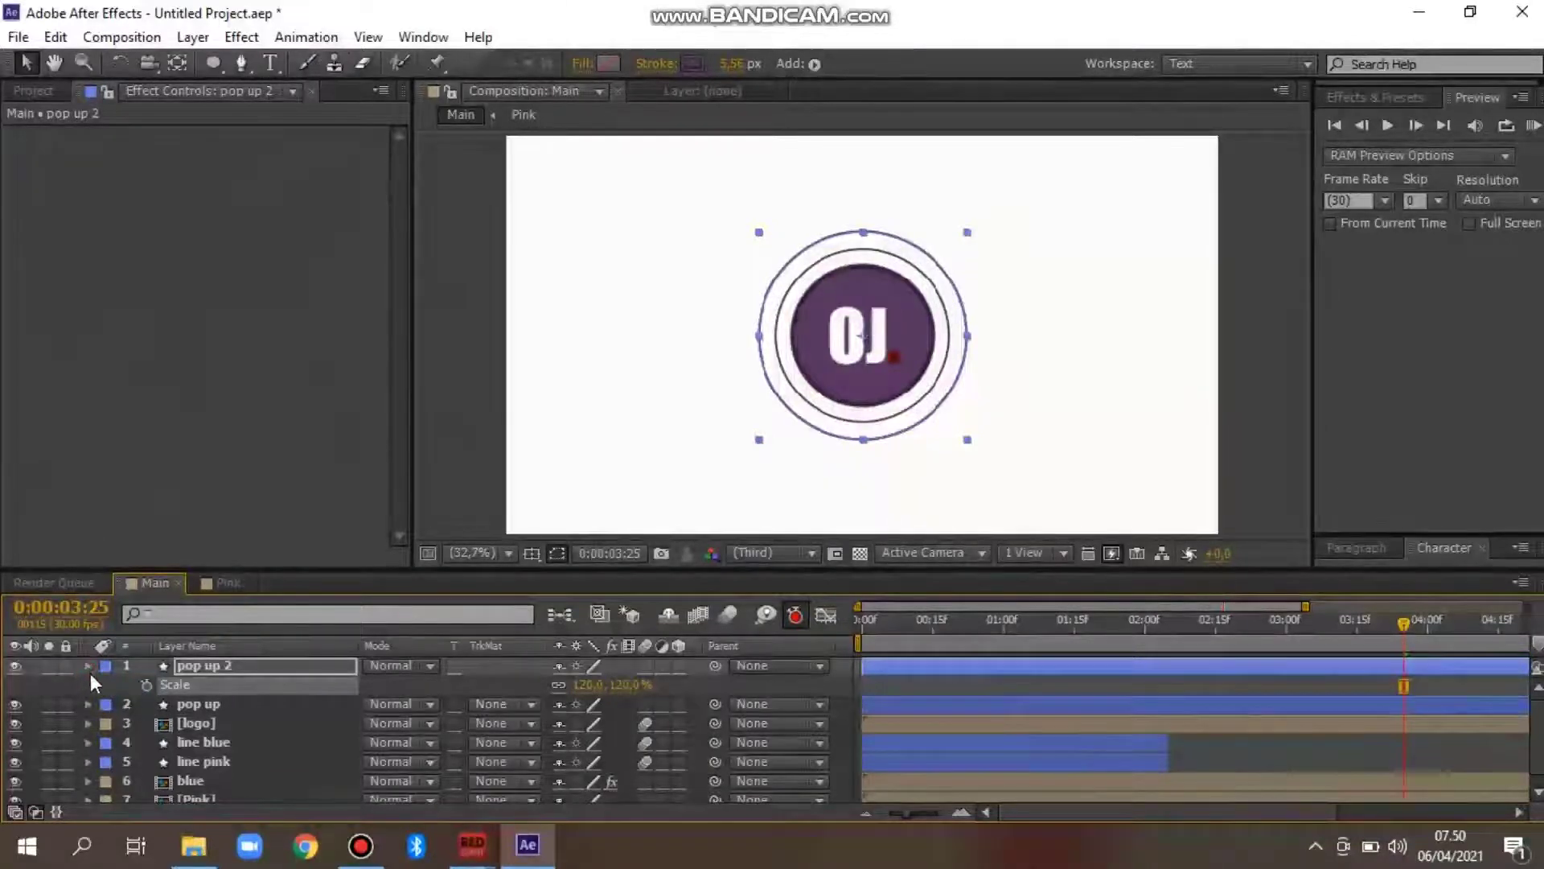
# Set the Stroke Width keyframe of the pop up 2 layer's ellipse to 40 at 0:00:03:00
pyautogui.click(89, 667)
pyautogui.click(88, 666)
pyautogui.click(107, 703)
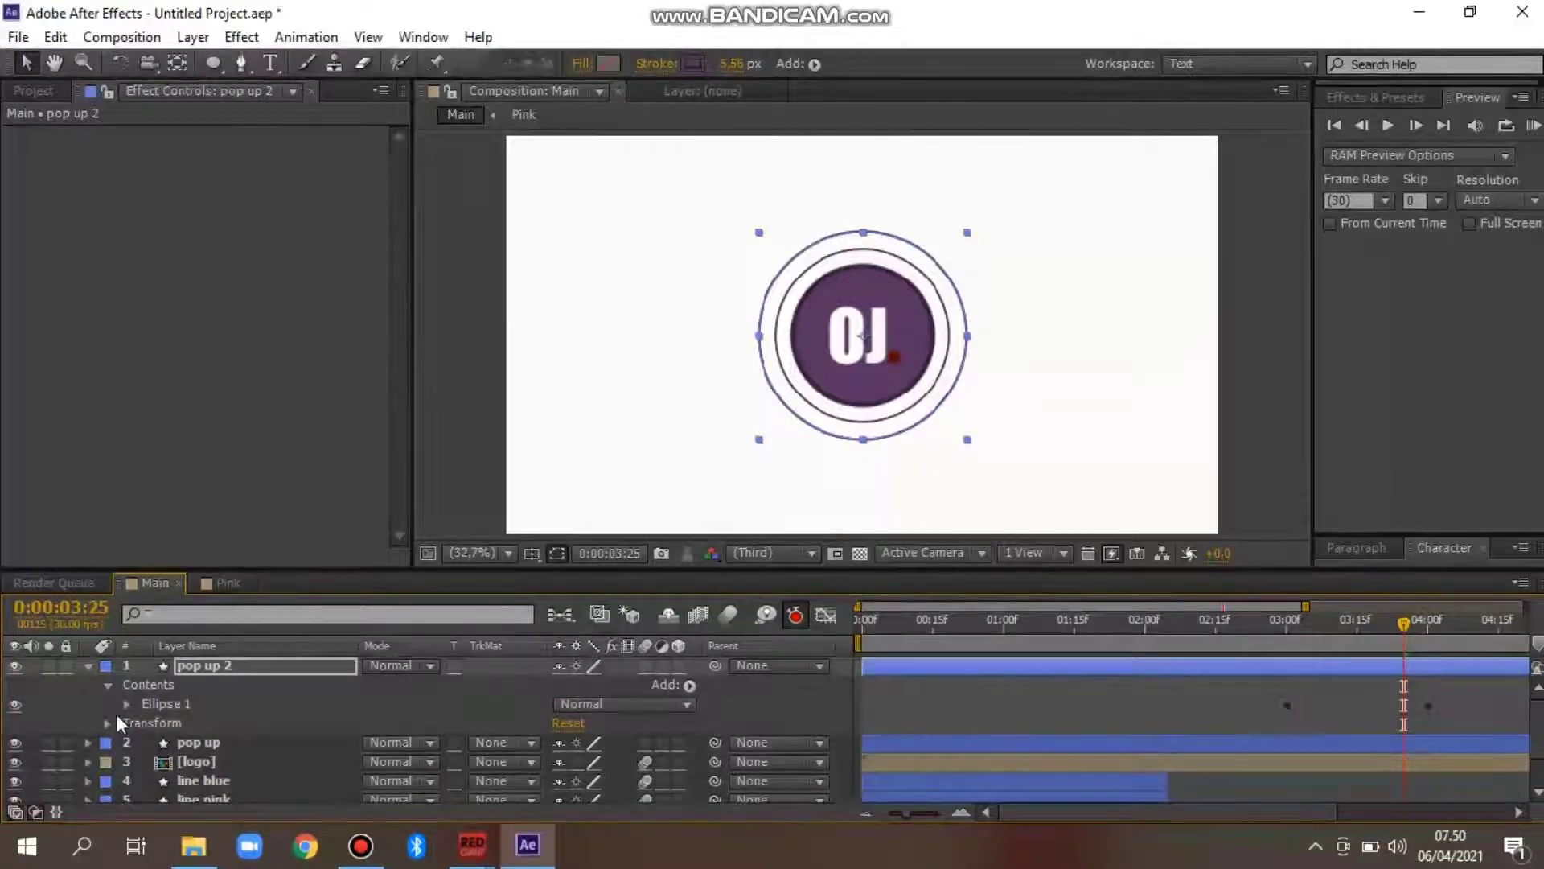
pyautogui.click(127, 704)
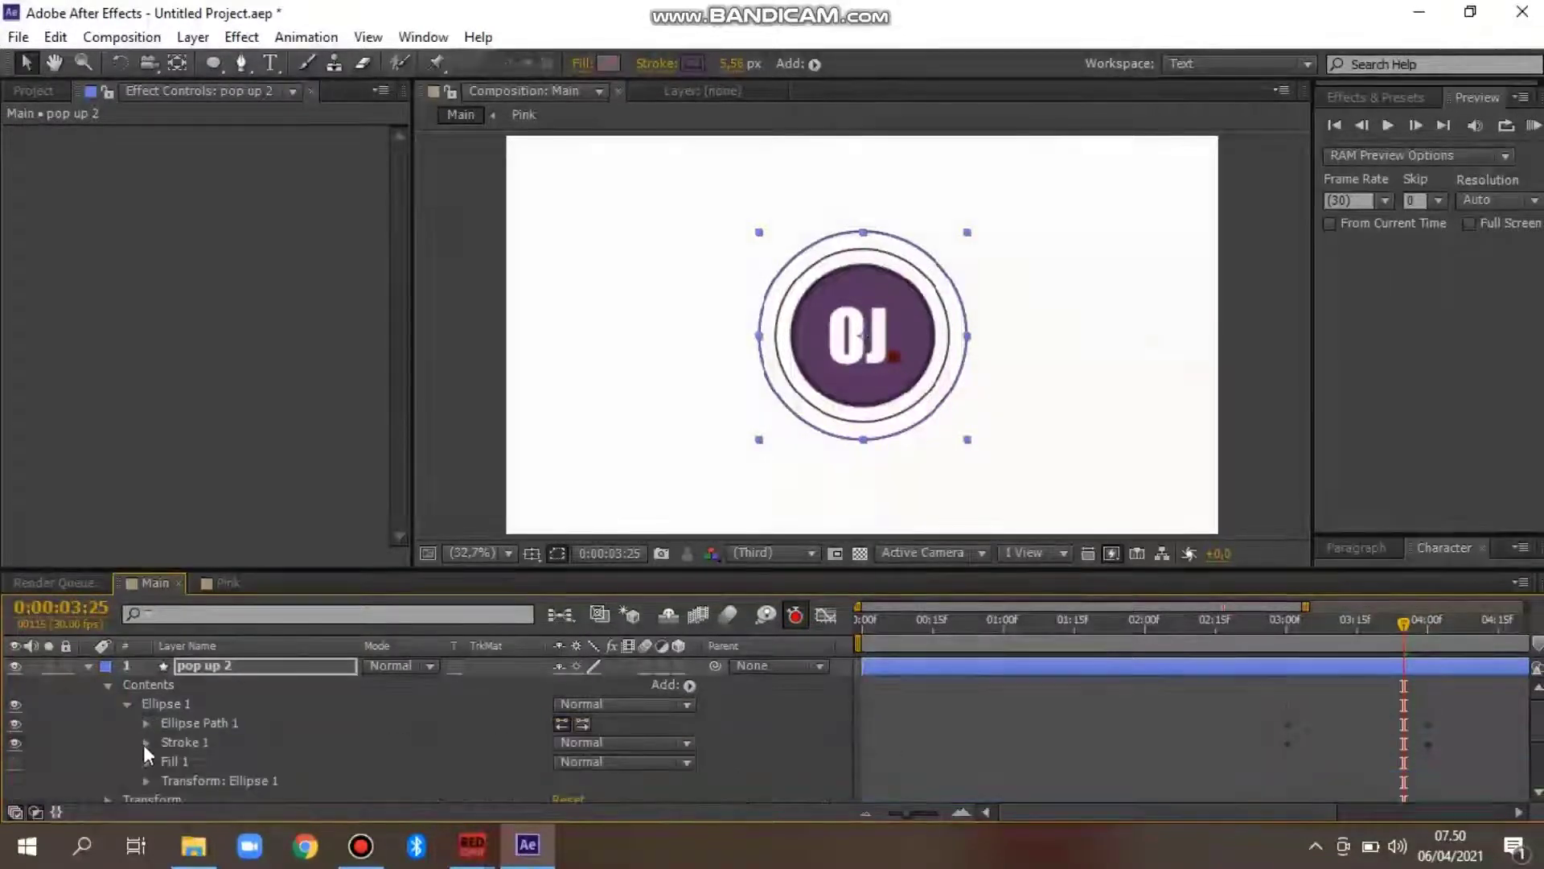
pyautogui.click(146, 742)
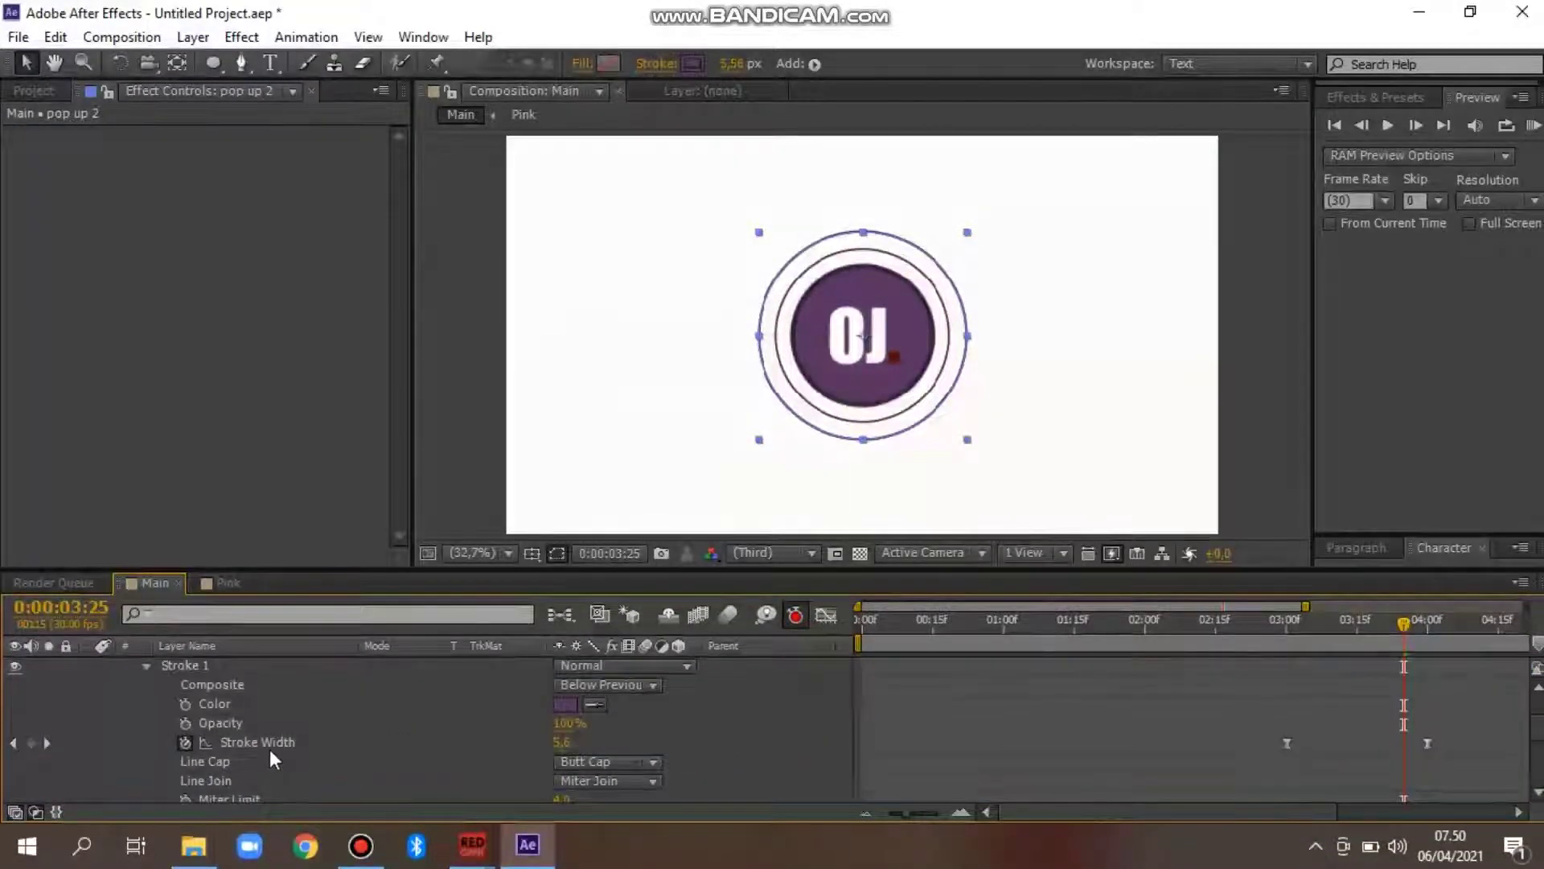
pyautogui.click(1285, 626)
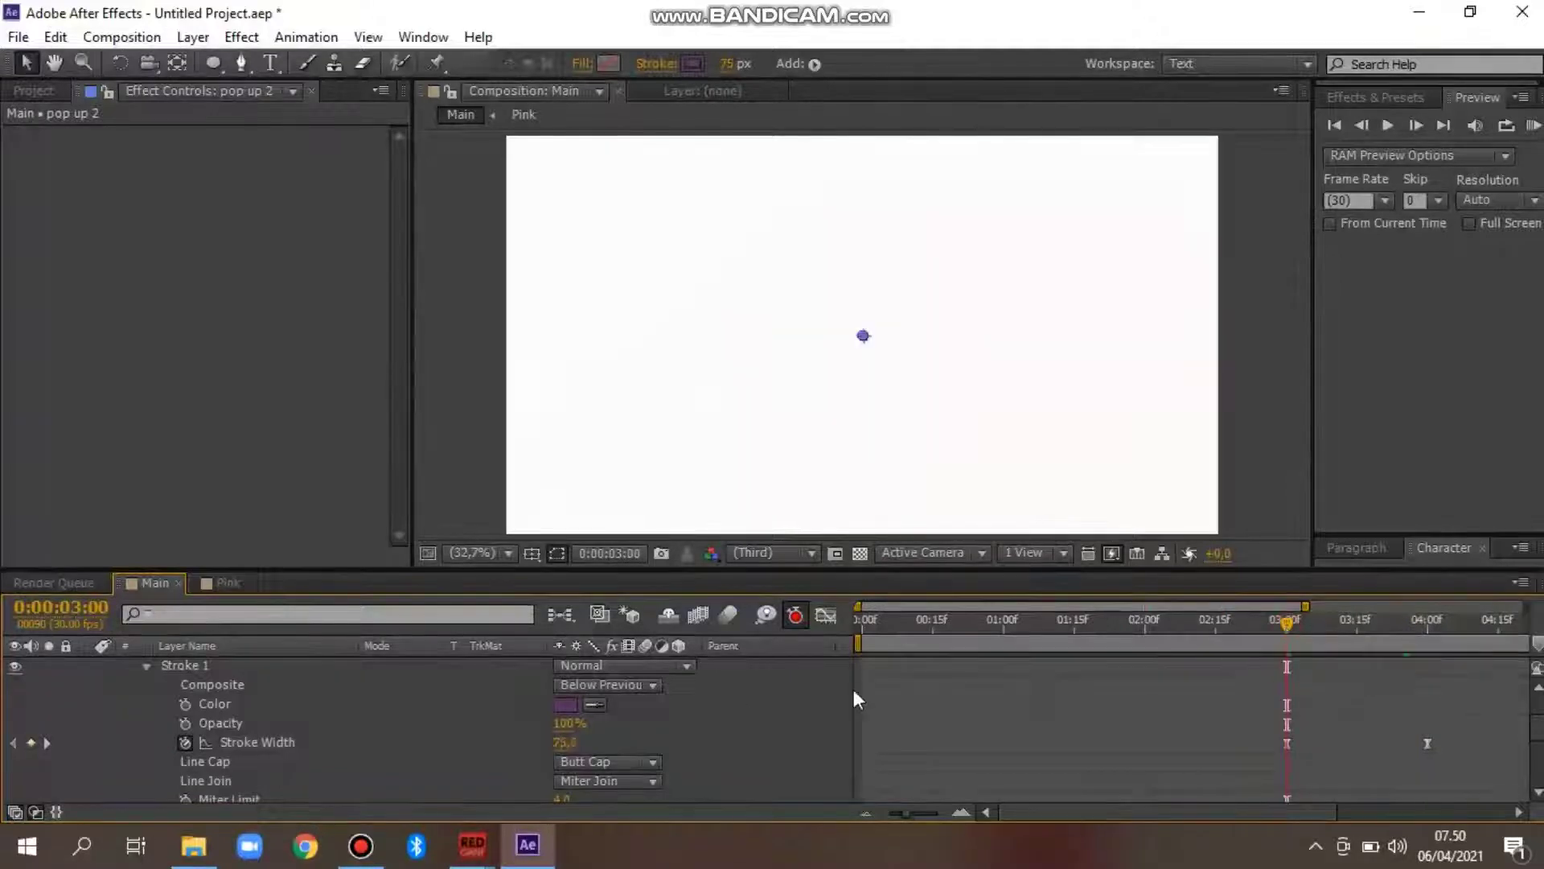
pyautogui.click(565, 741)
pyautogui.write('4')
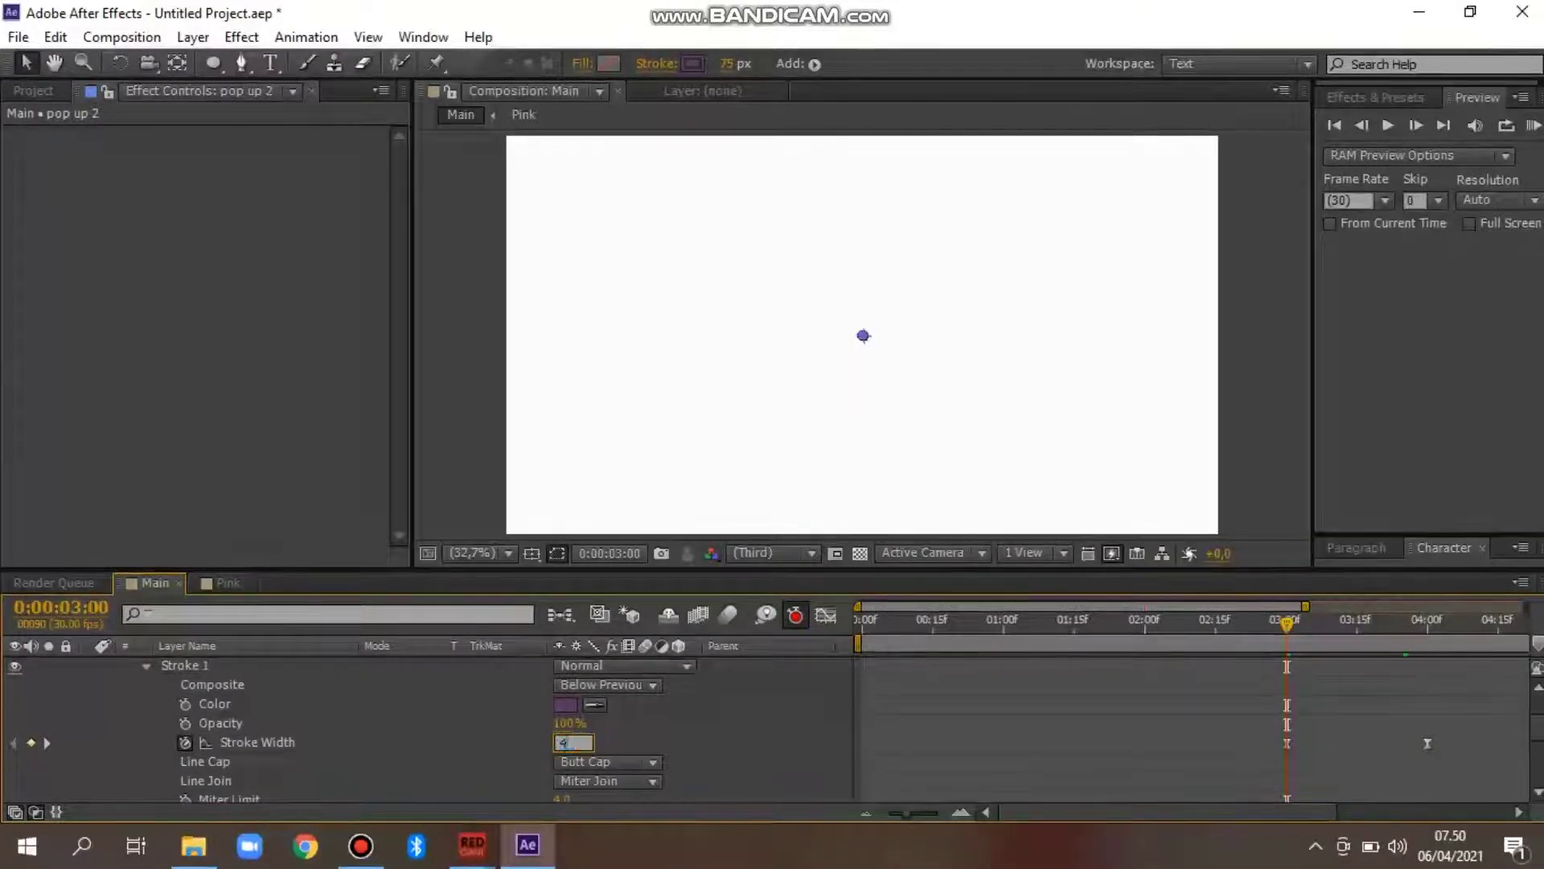
pyautogui.write('0')
pyautogui.press('Return')
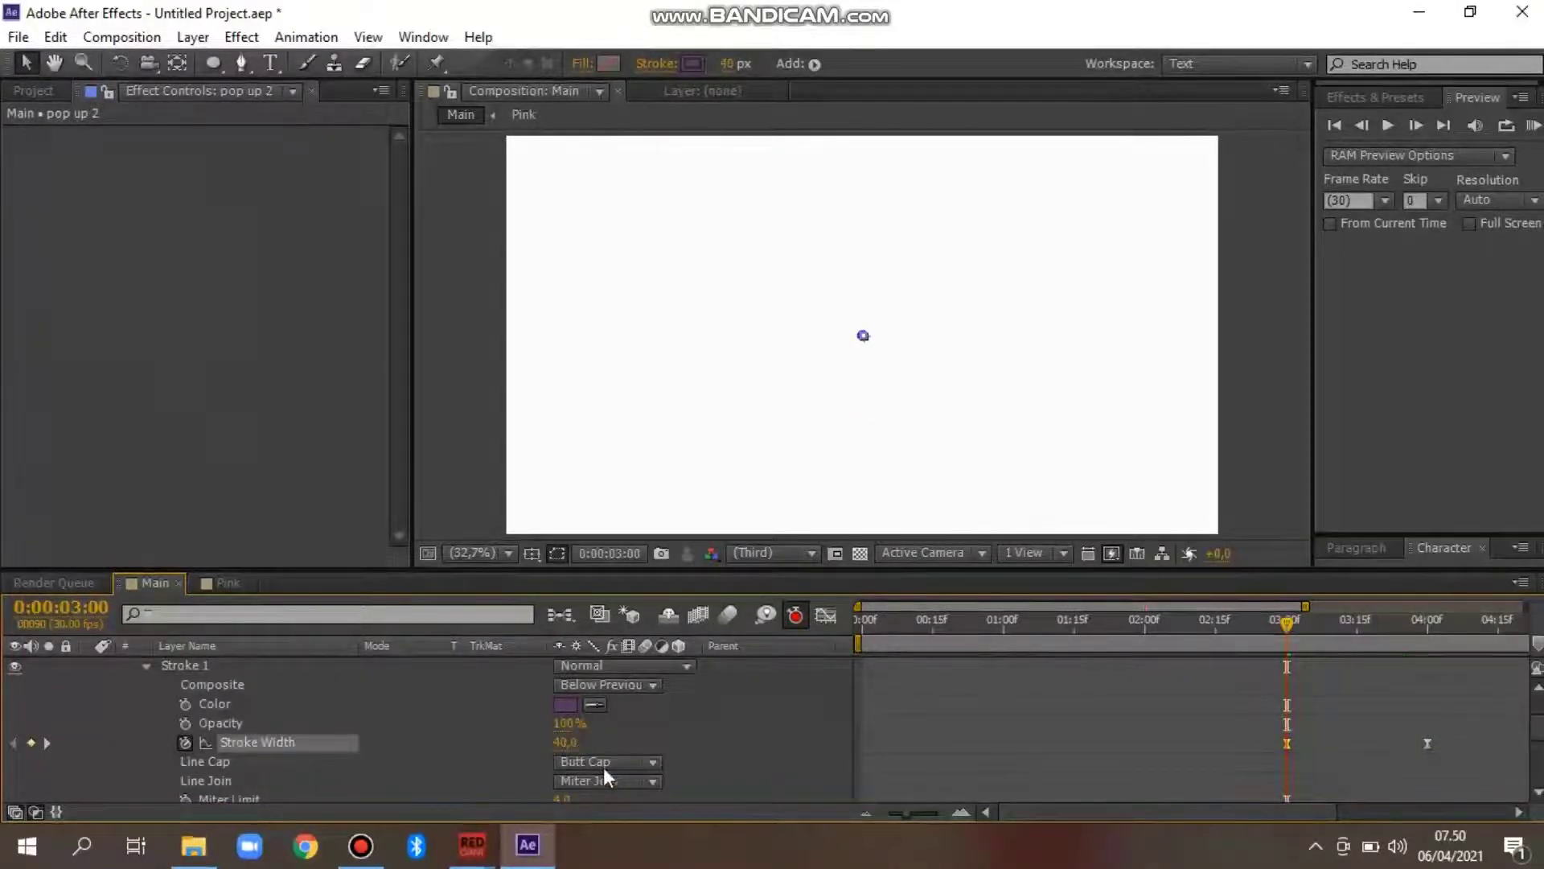
# Add dashes to the pop up 2 layer's stroke and check the dashed ring from 0:00:03:00 to 0:00:03:26
pyautogui.scroll(-3, 603, 767)
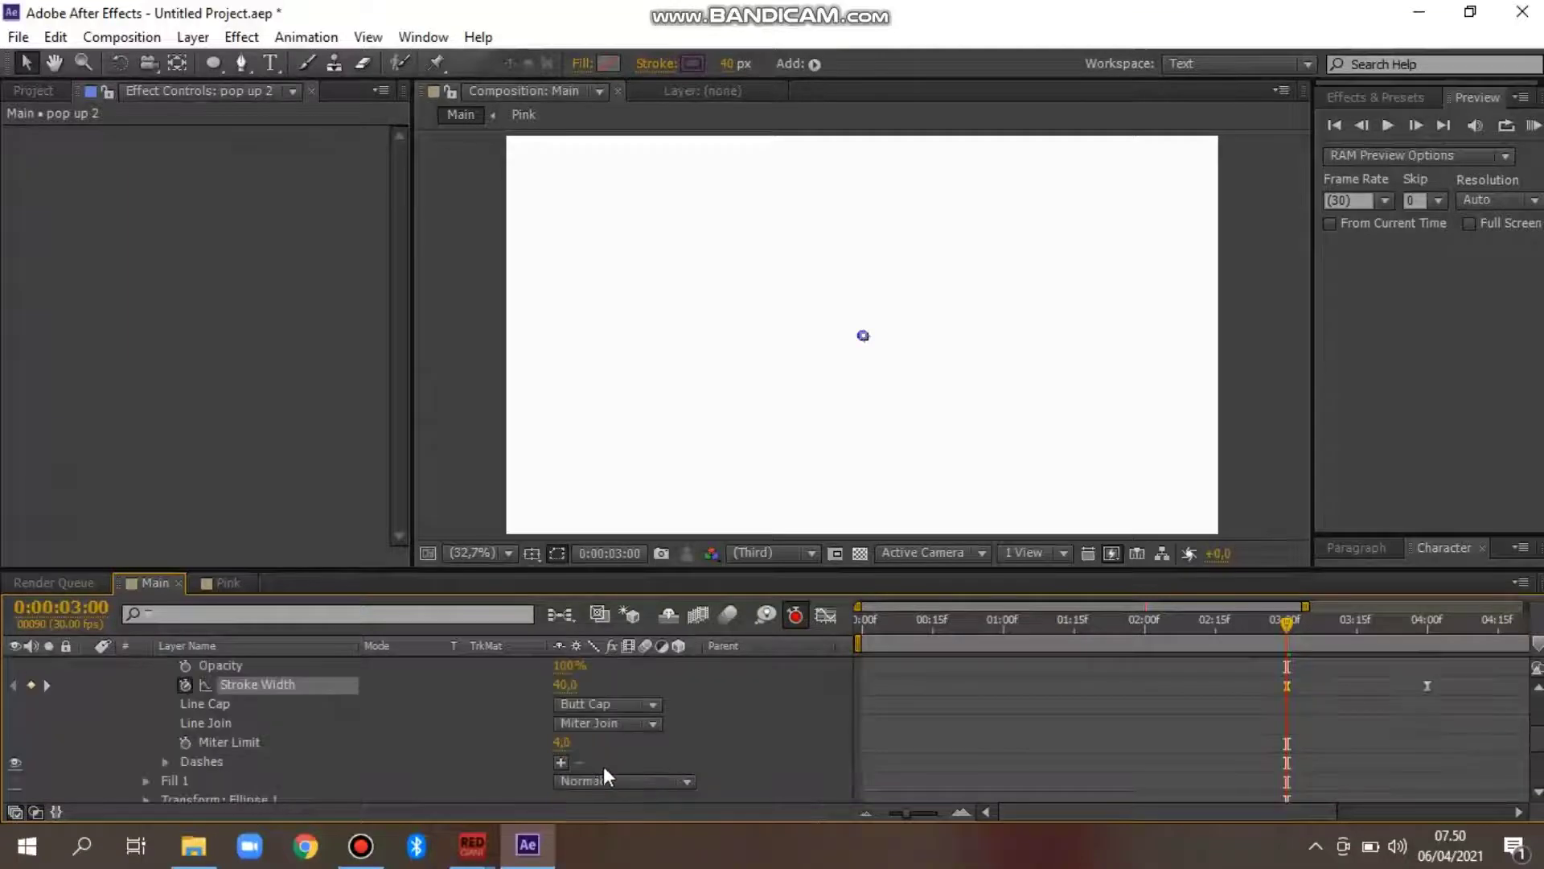
pyautogui.click(561, 761)
pyautogui.scroll(-3, 600, 777)
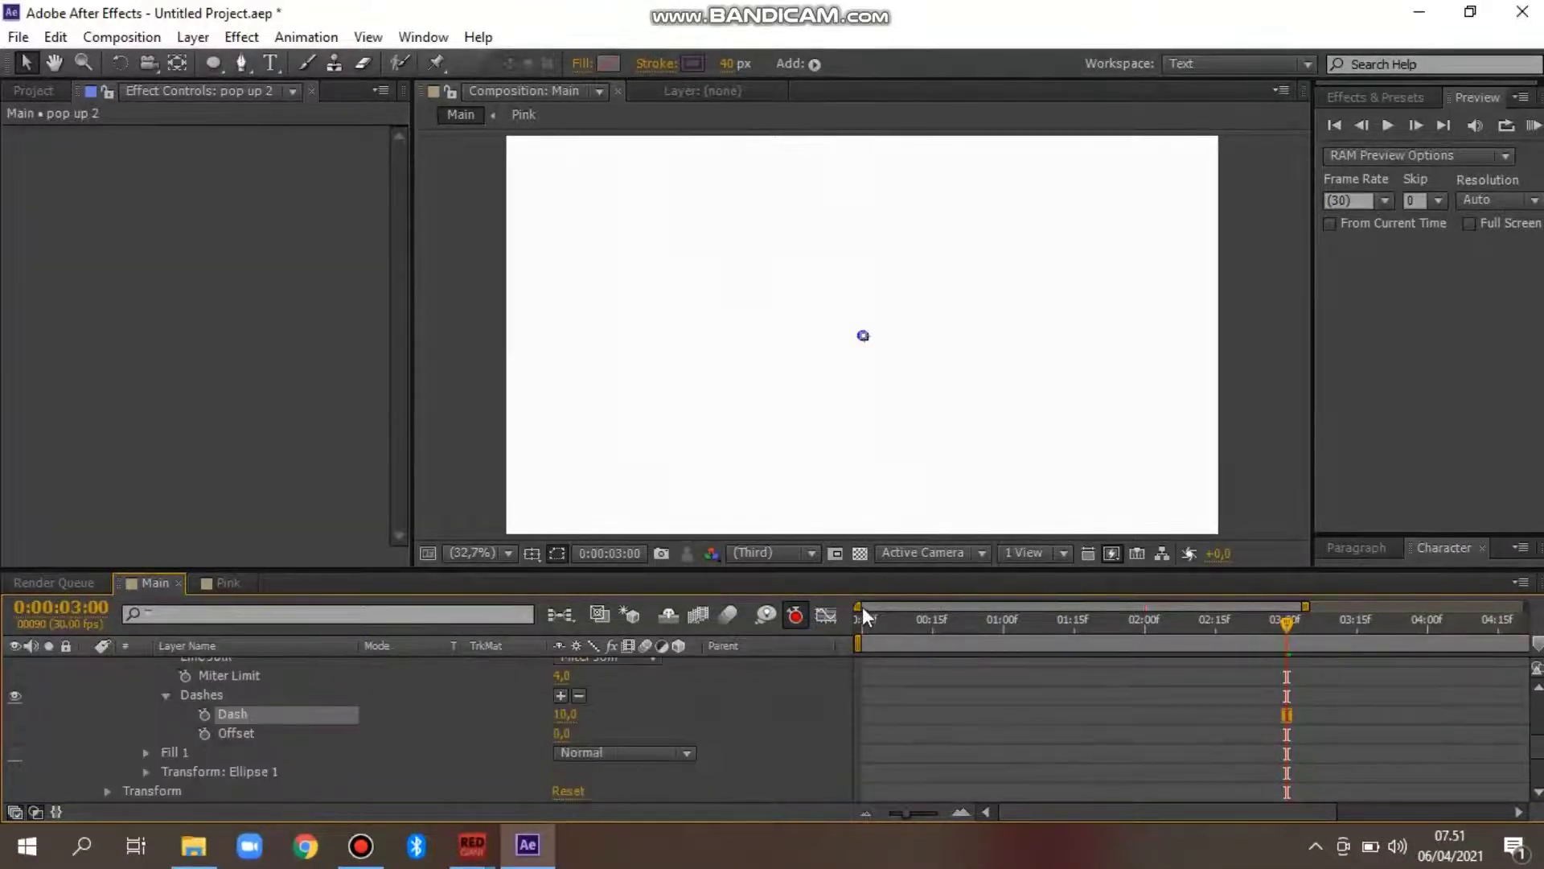
pyautogui.moveTo(859, 604); pyautogui.dragTo(1026, 605)
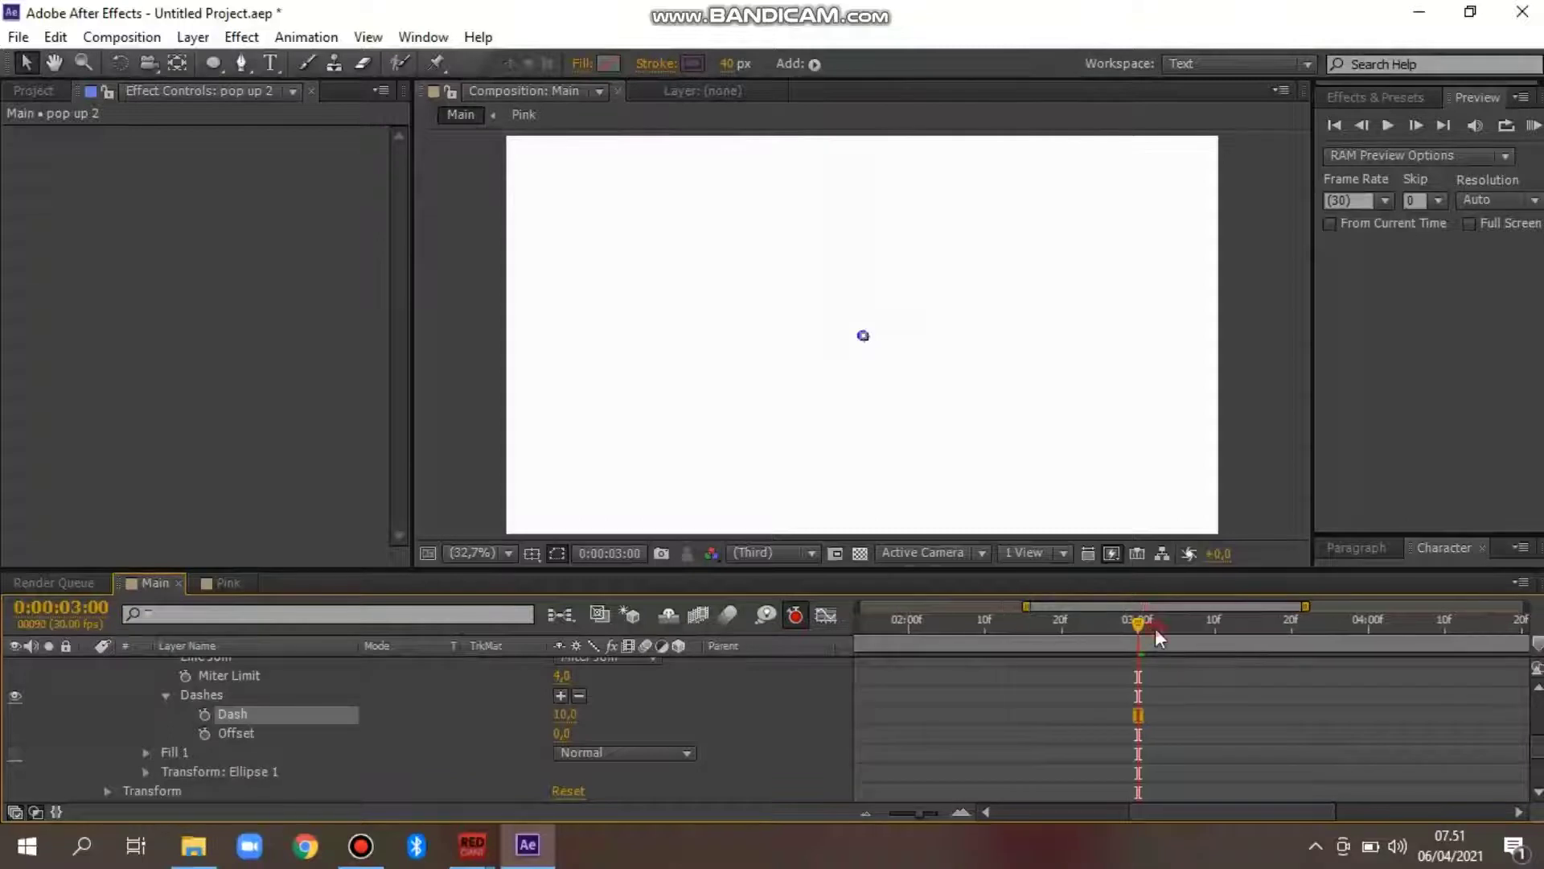
pyautogui.click(1155, 627)
pyautogui.moveTo(1163, 627); pyautogui.dragTo(1314, 631)
pyautogui.click(1339, 629)
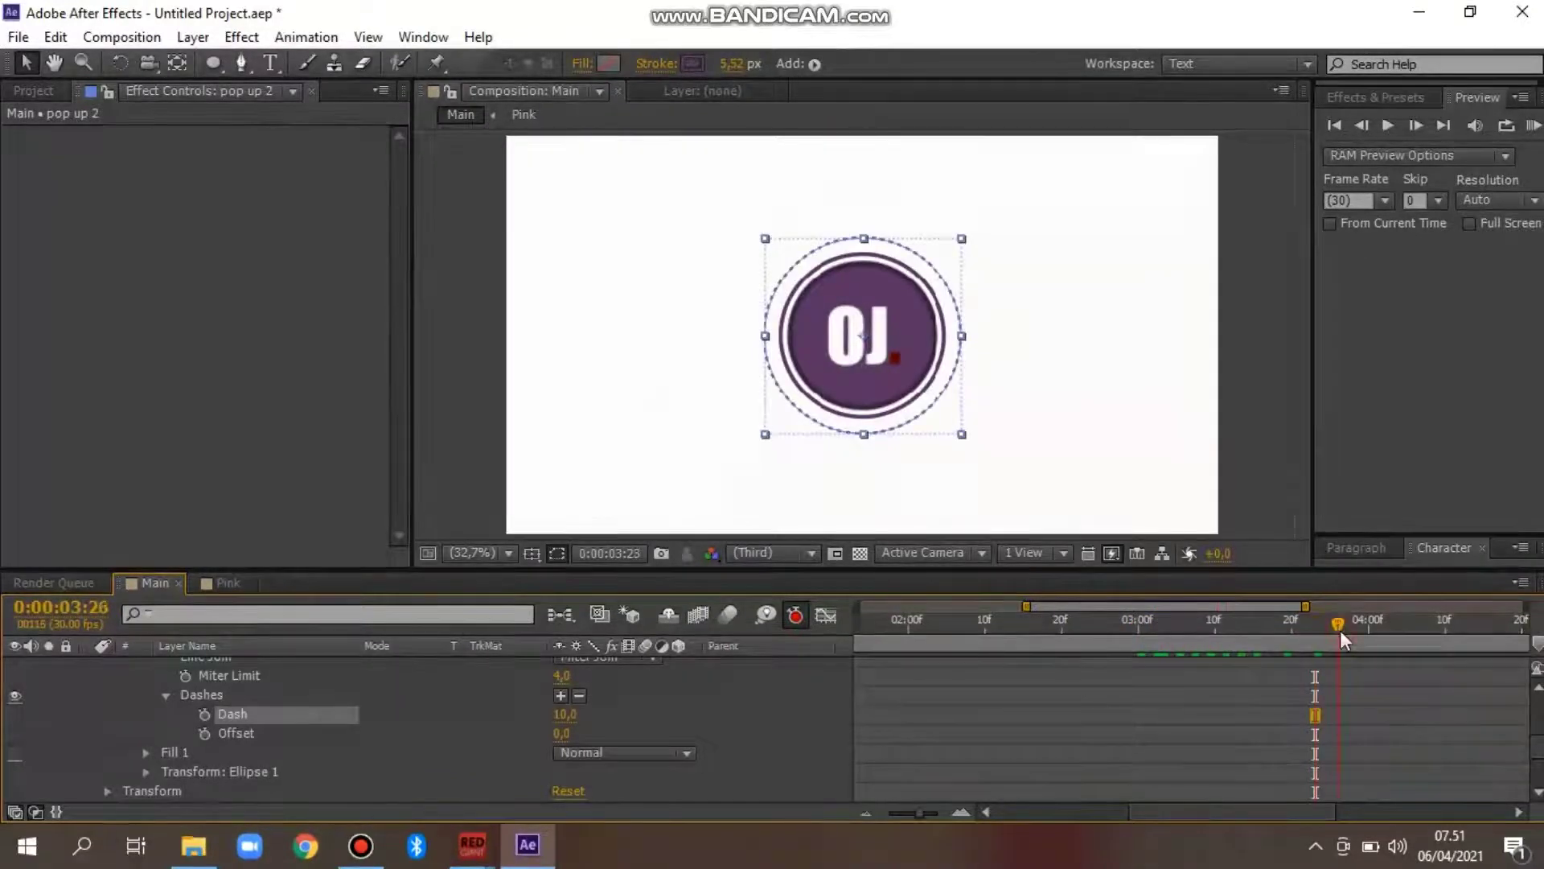
# Try a different Dash length on the pop up 2 ring at 0:00:03:24, restoring 10 and removing the keyframe
pyautogui.click(1321, 625)
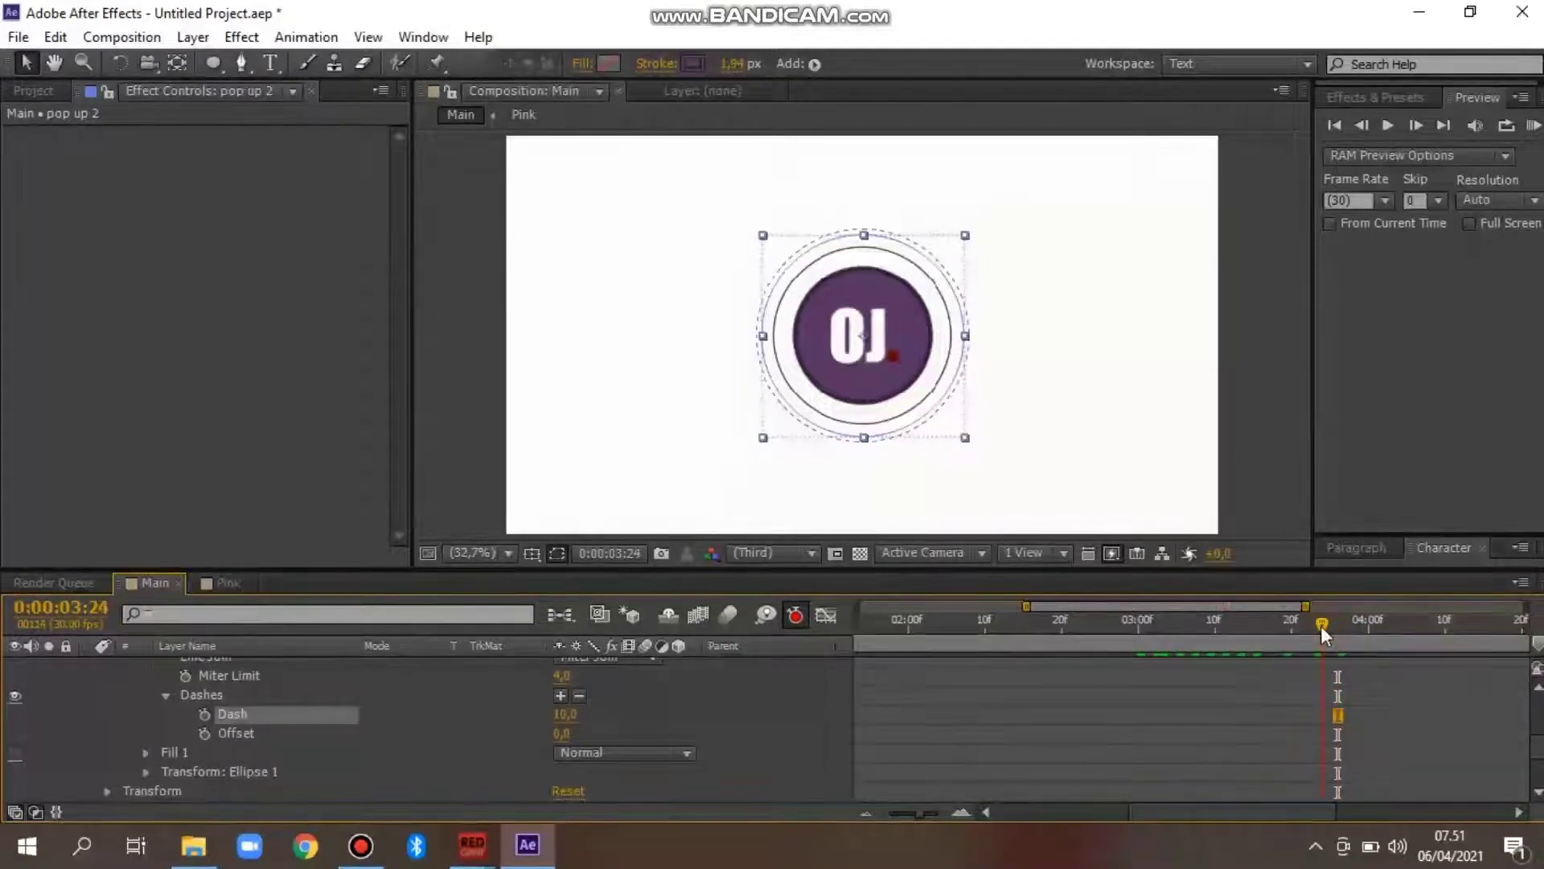
pyautogui.moveTo(571, 718); pyautogui.dragTo(563, 718)
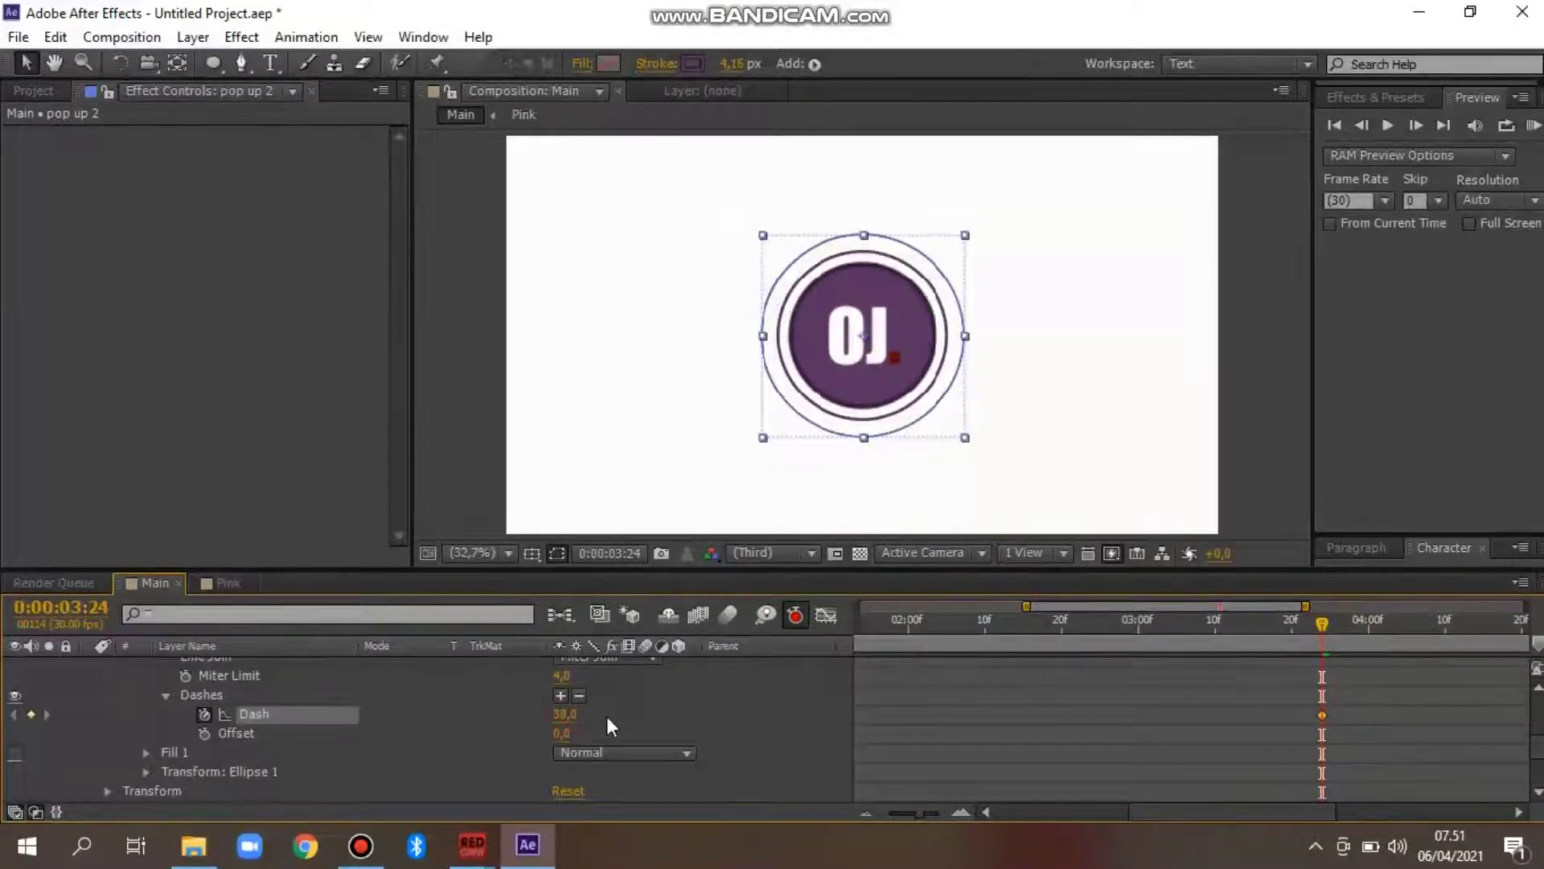
pyautogui.moveTo(602, 714); pyautogui.dragTo(562, 723)
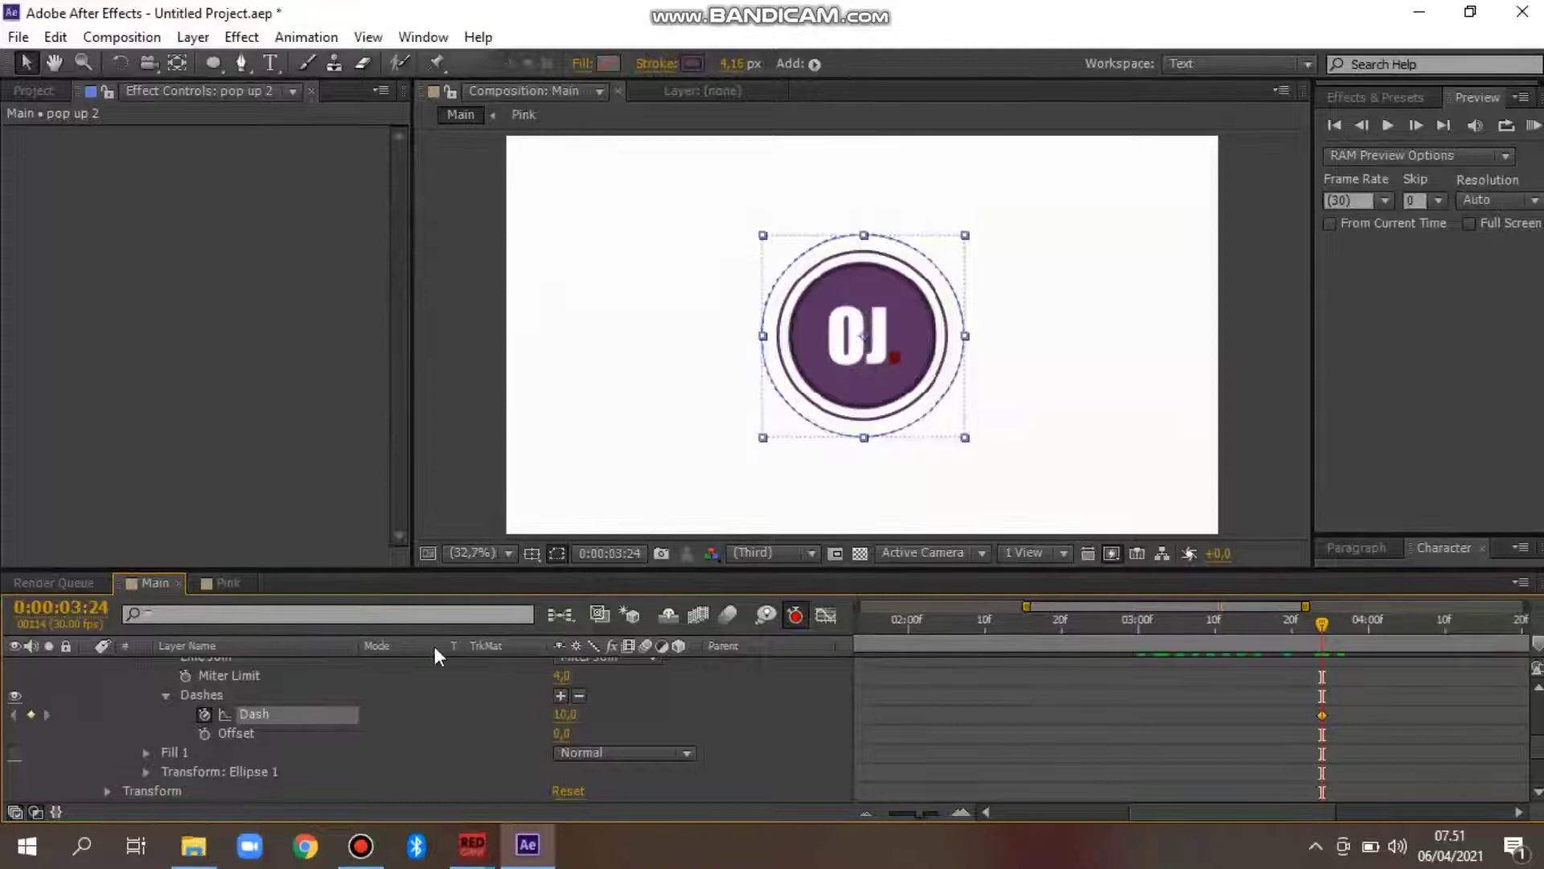
pyautogui.click(202, 715)
# Pre-compose all layers of the Main composition into a new composition named animation
pyautogui.scroll(1, 265, 724)
pyautogui.scroll(3, 300, 716)
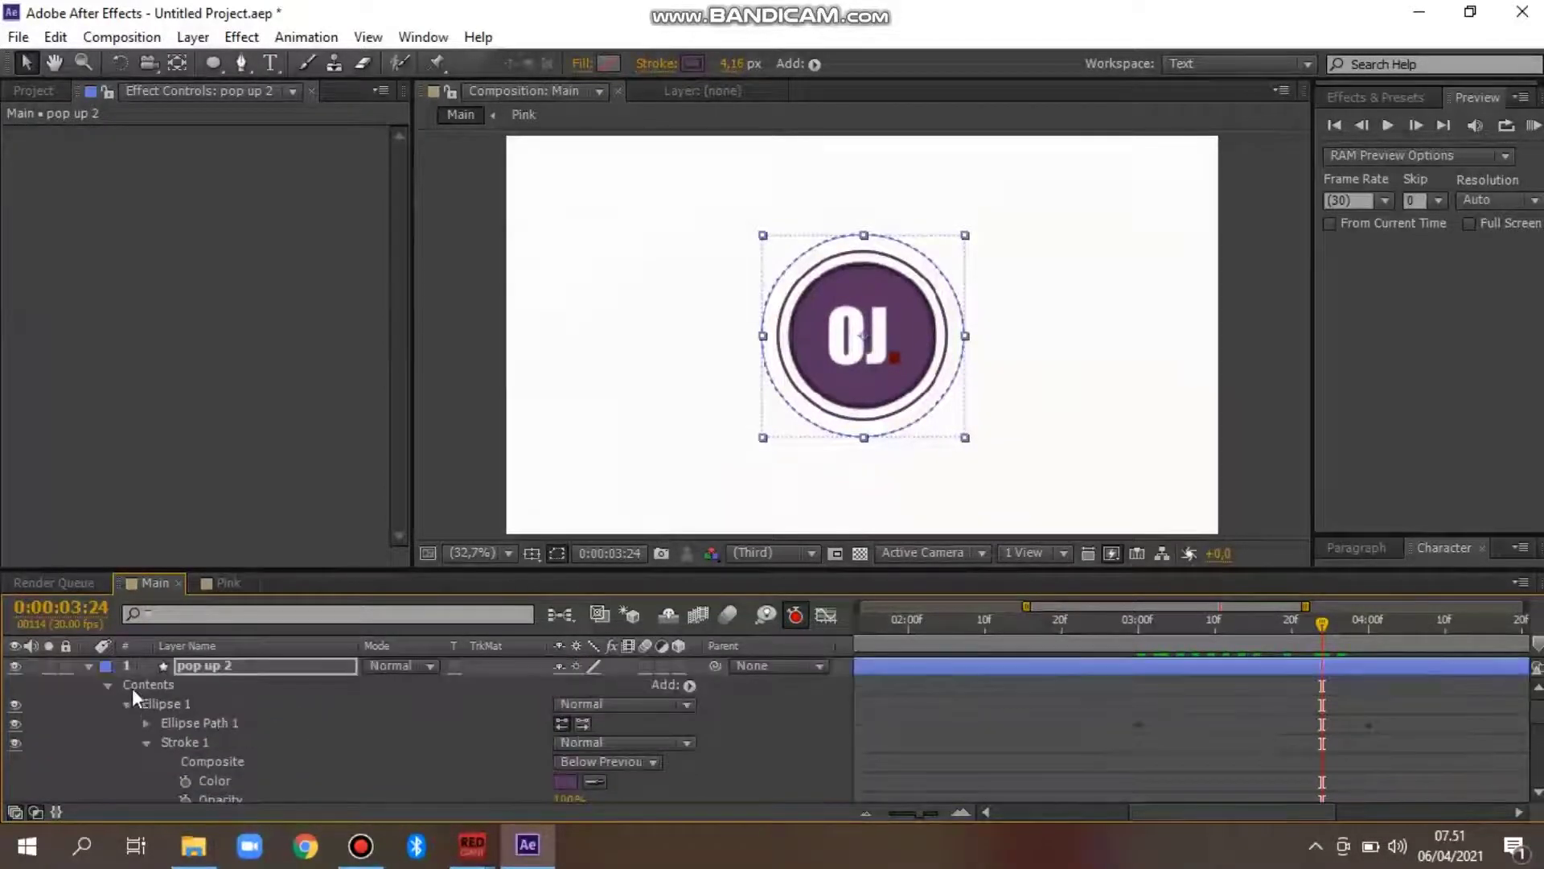
pyautogui.click(90, 667)
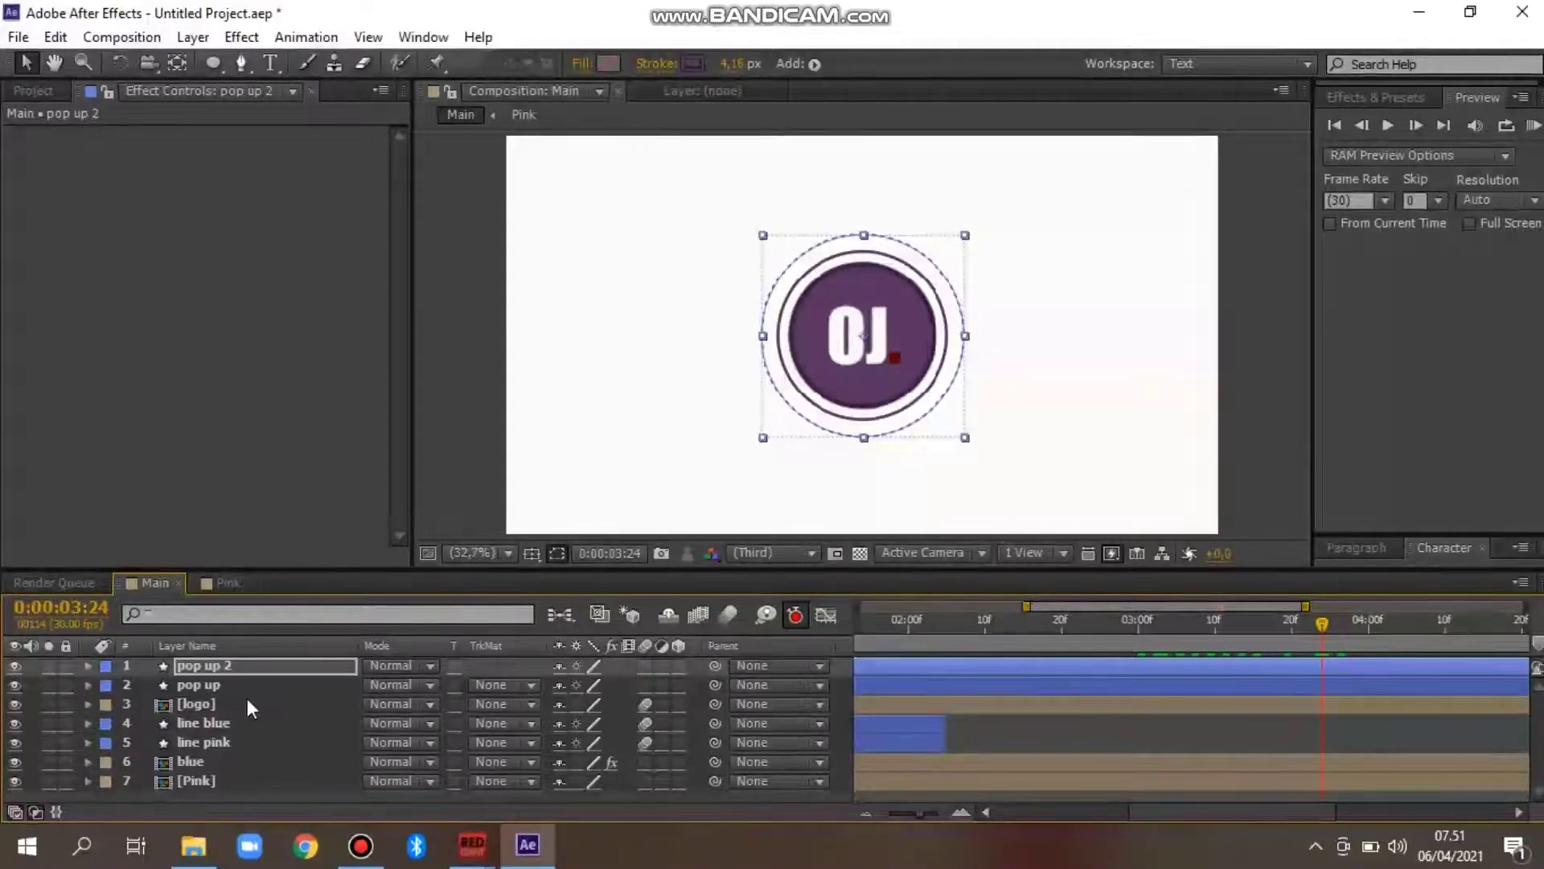
pyautogui.hotkey('ctrl', 'a')
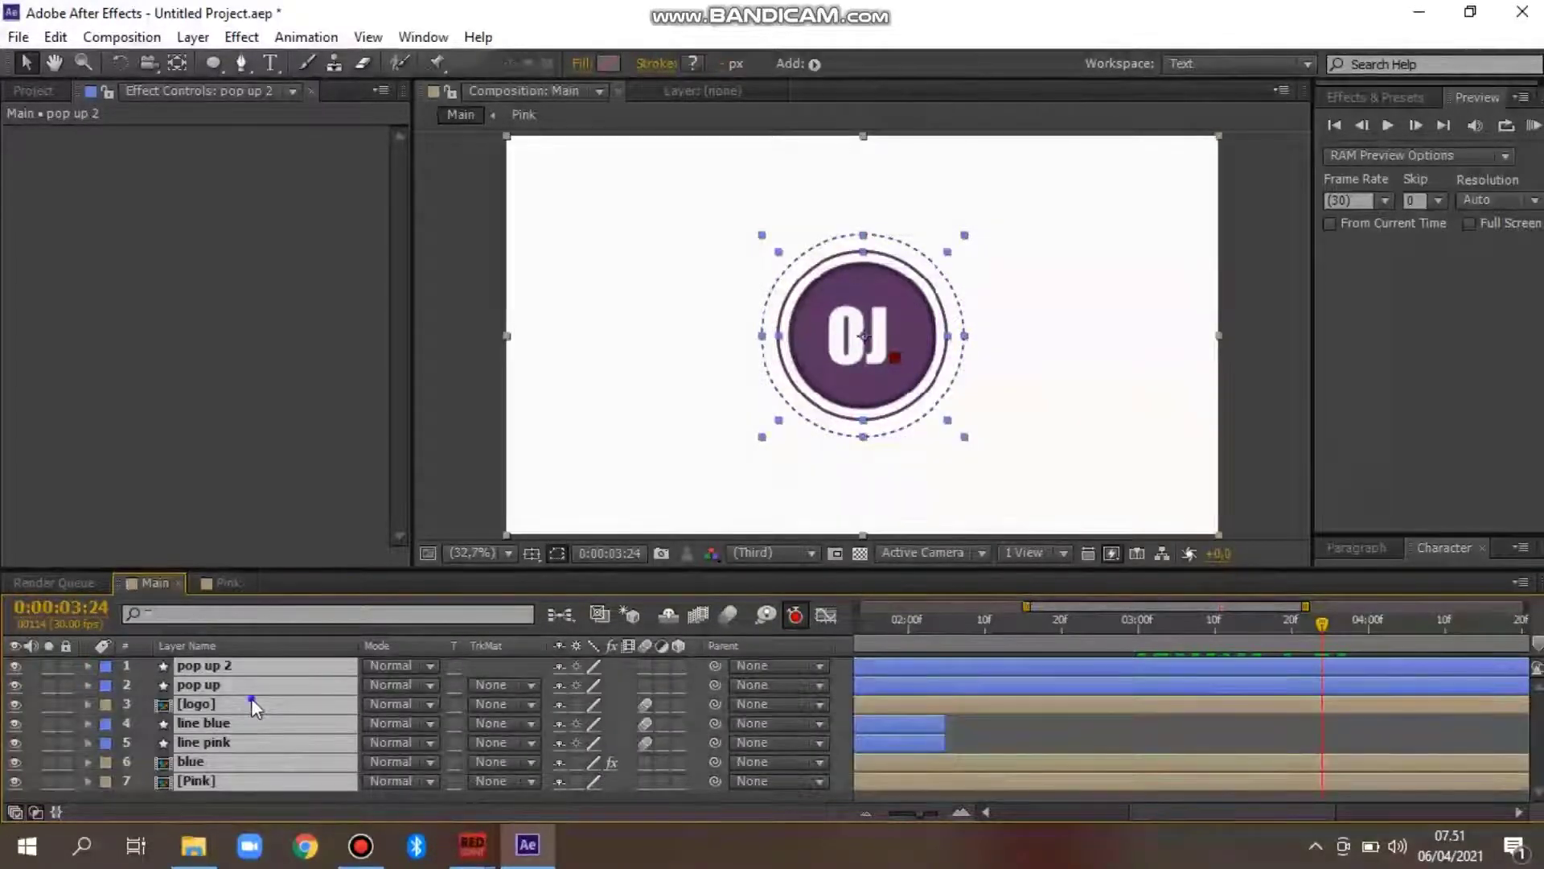
pyautogui.rightClick(251, 698)
pyautogui.click(278, 683)
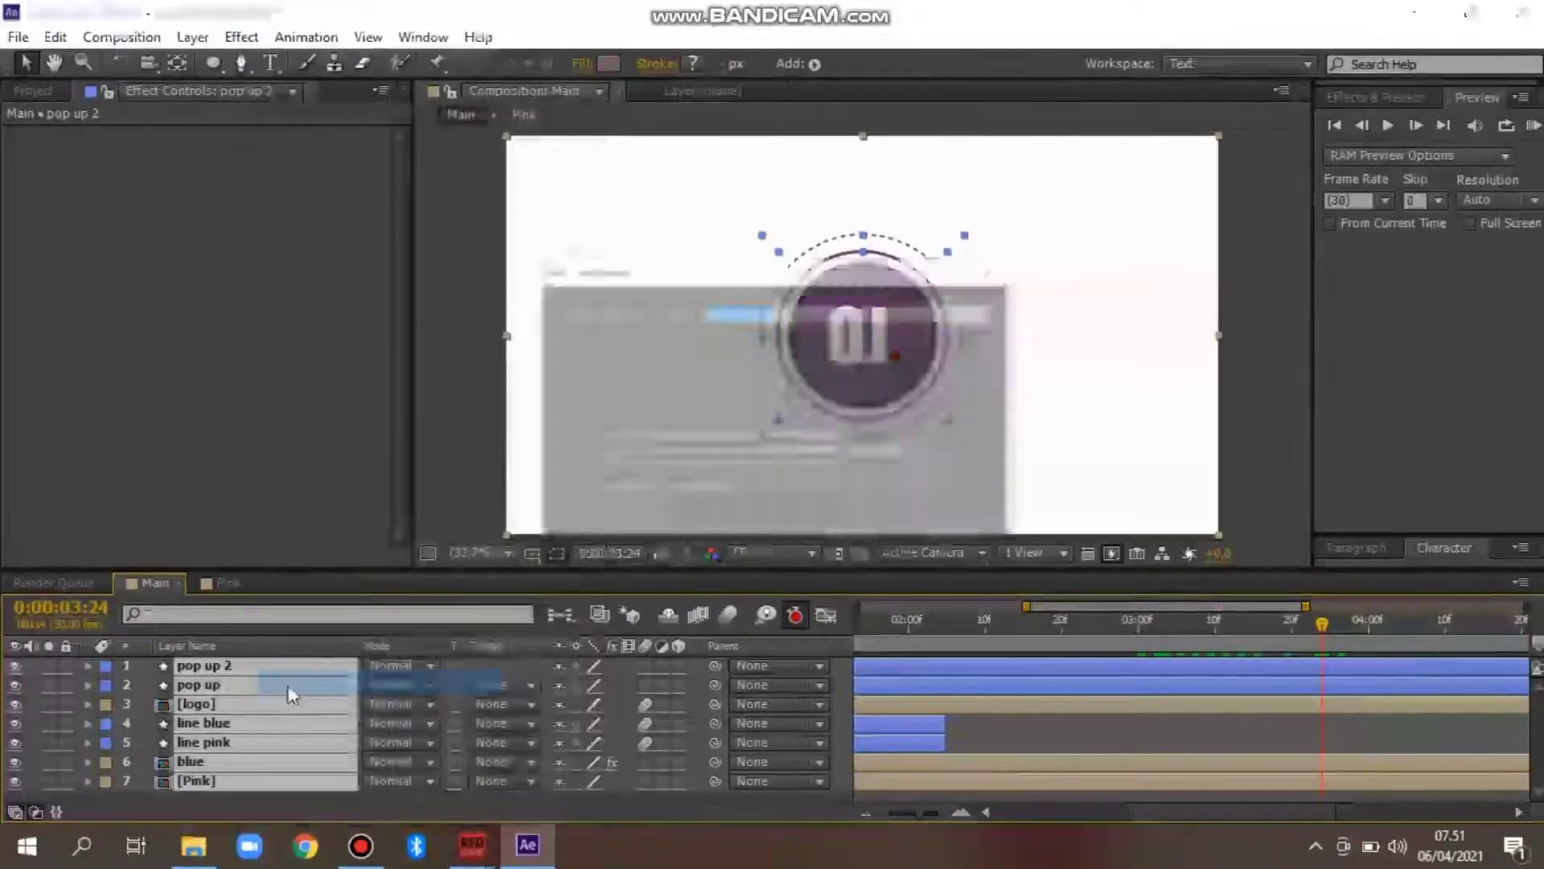
pyautogui.write('animation')
pyautogui.press('Return')
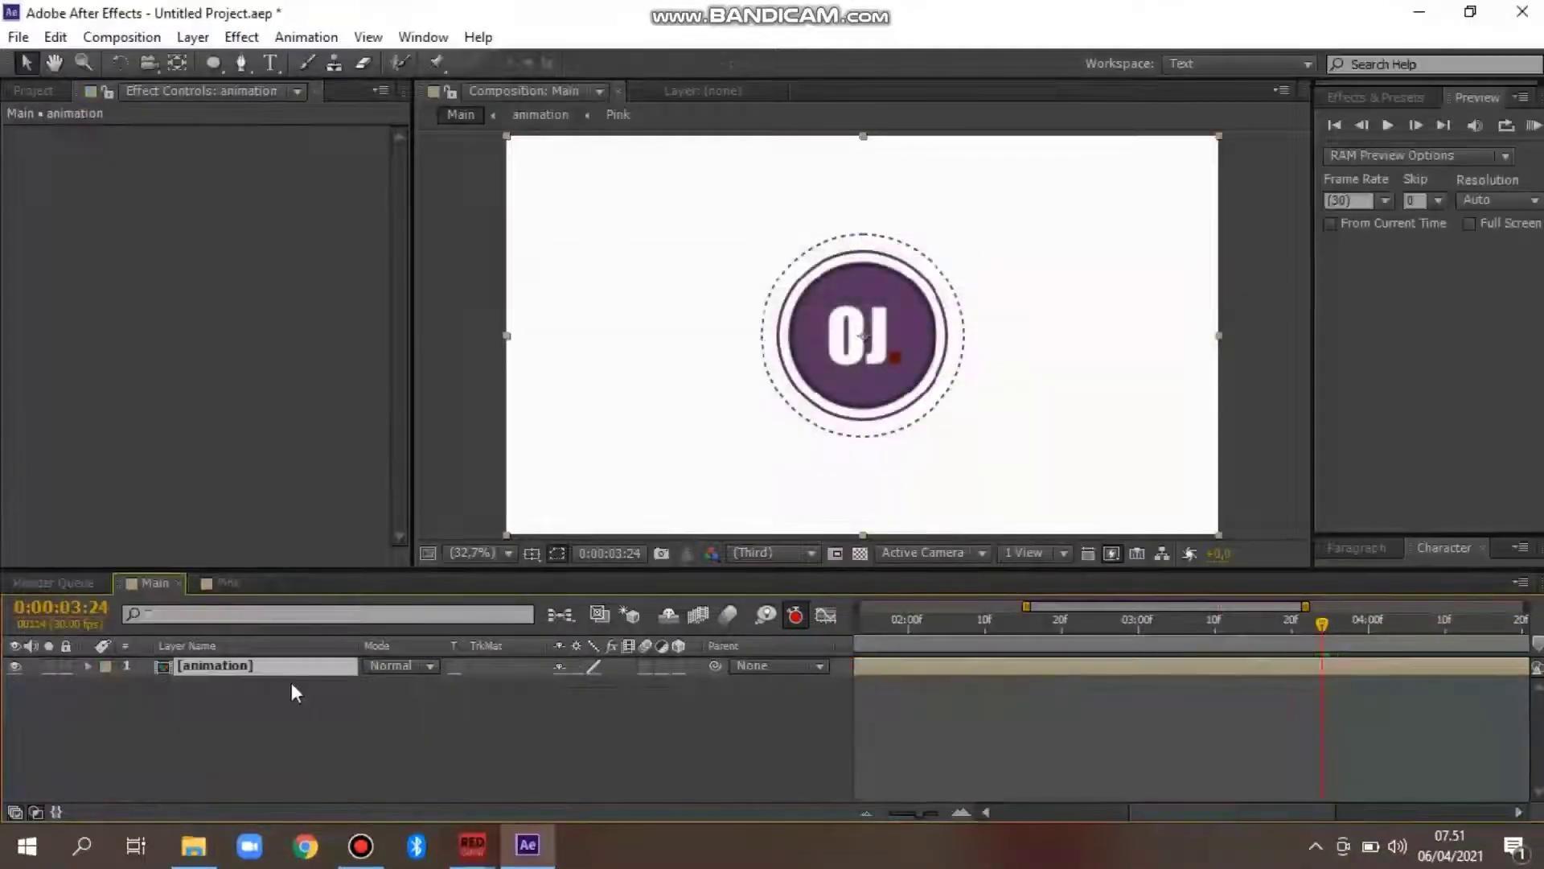
# Duplicate the animation layer and hide the upper copy
pyautogui.hotkey('ctrl', 'd')
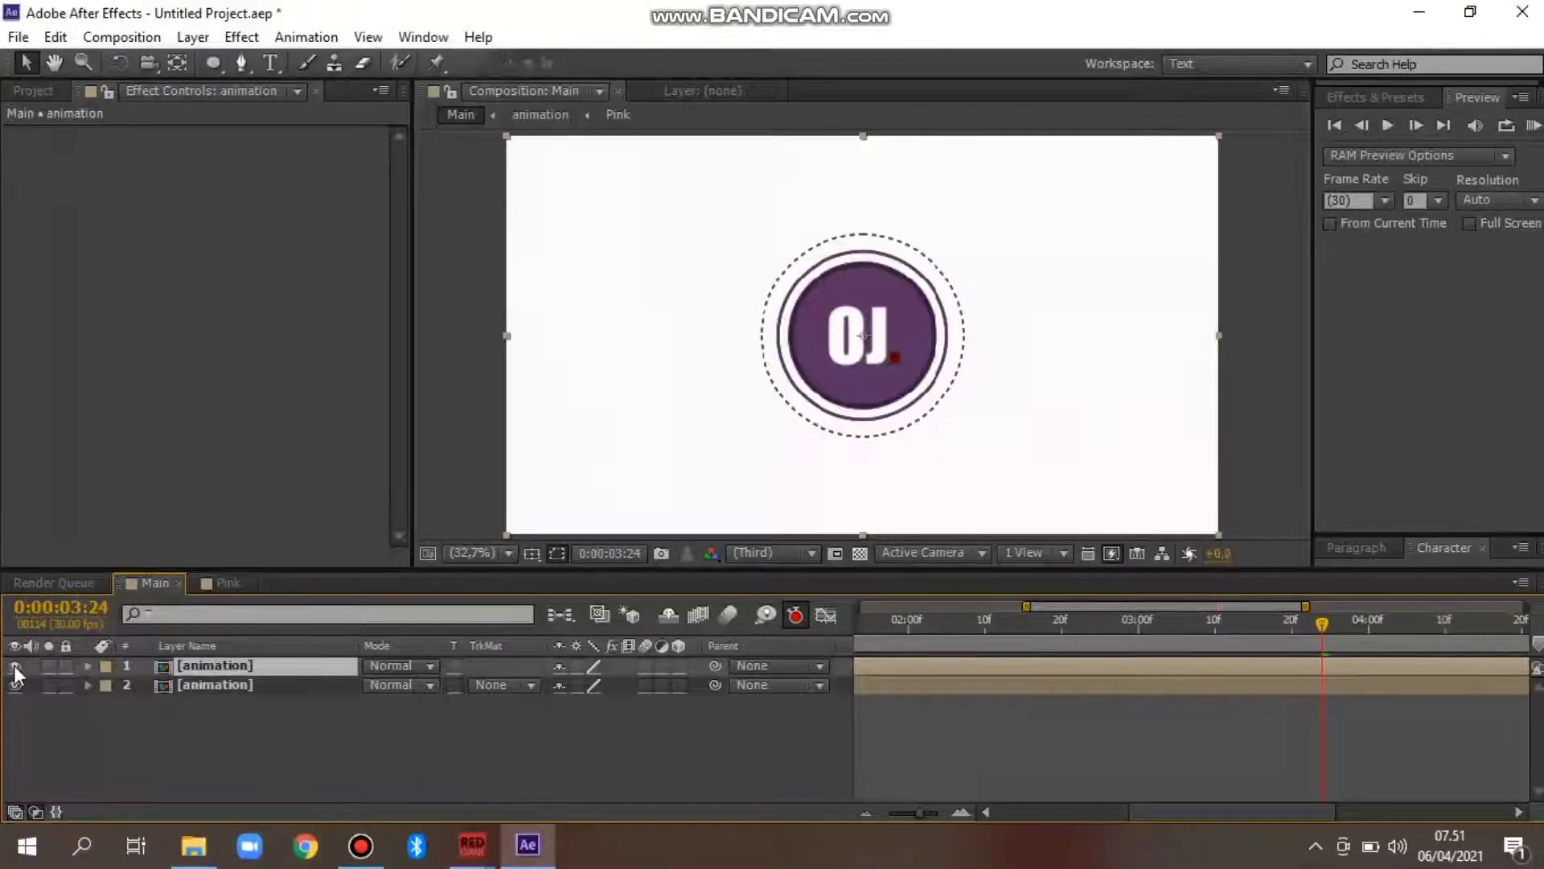
pyautogui.click(15, 666)
pyautogui.click(209, 687)
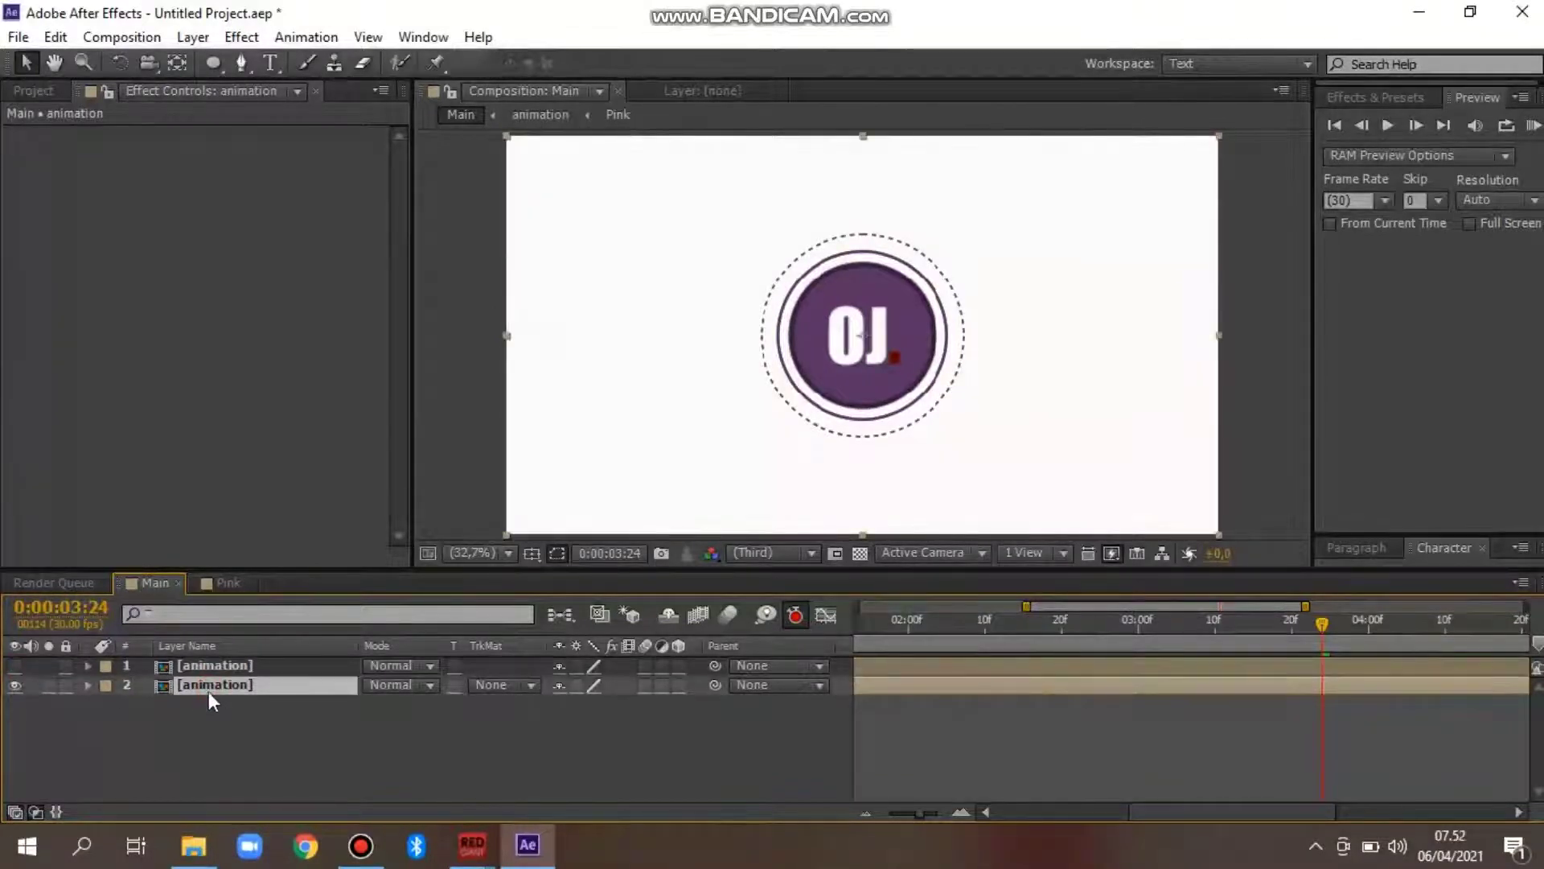
# Apply the CC Radial Blur effect to the lower animation layer
pyautogui.click(1375, 97)
pyautogui.click(1377, 123)
pyautogui.write('fill')
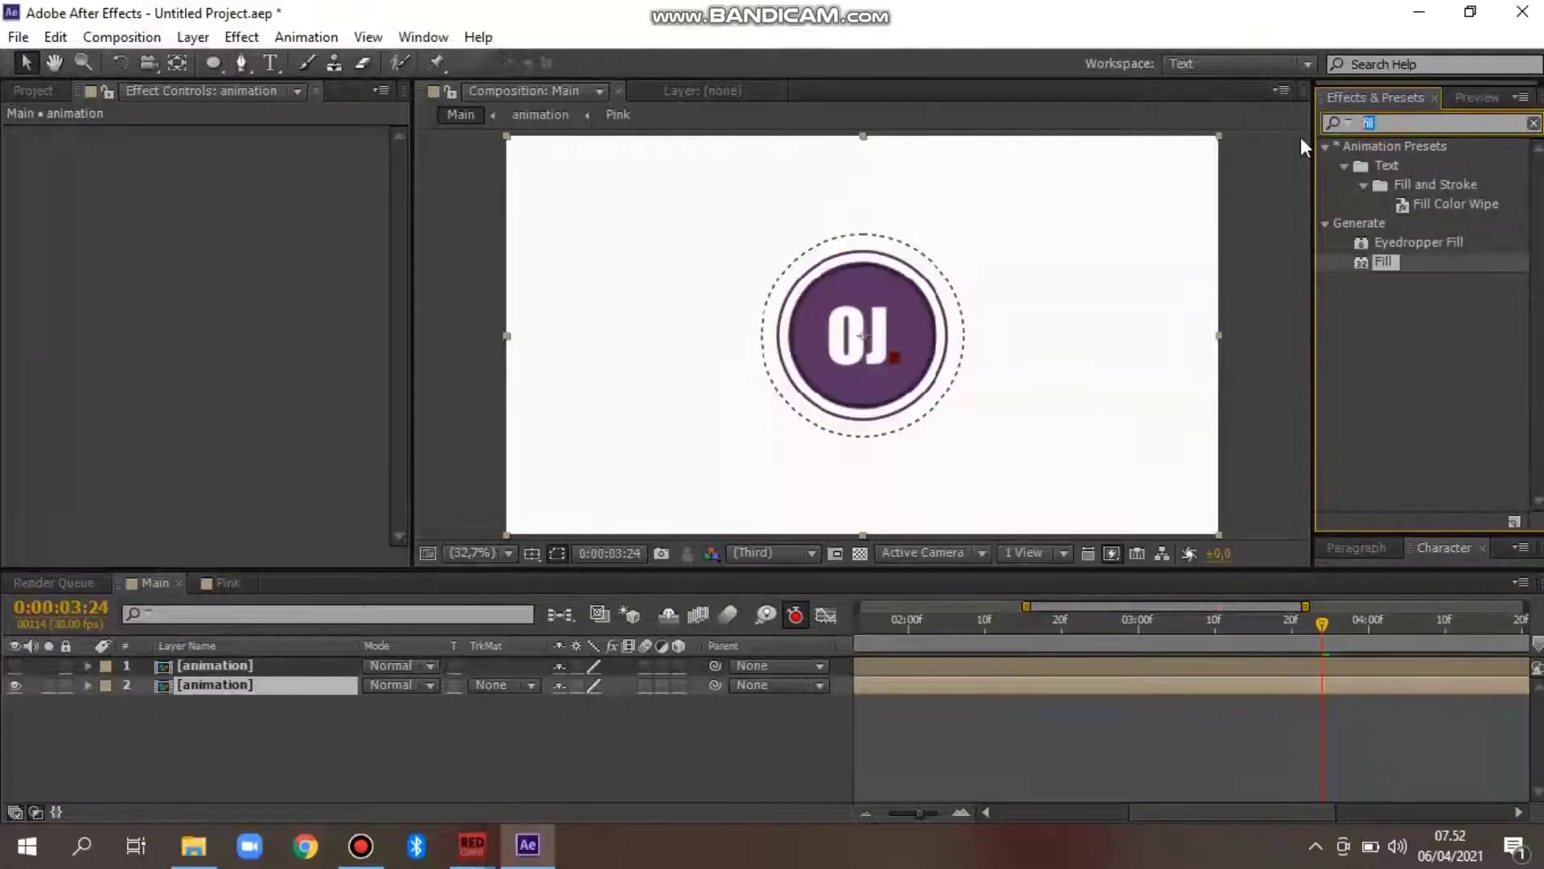
pyautogui.write('cc ra')
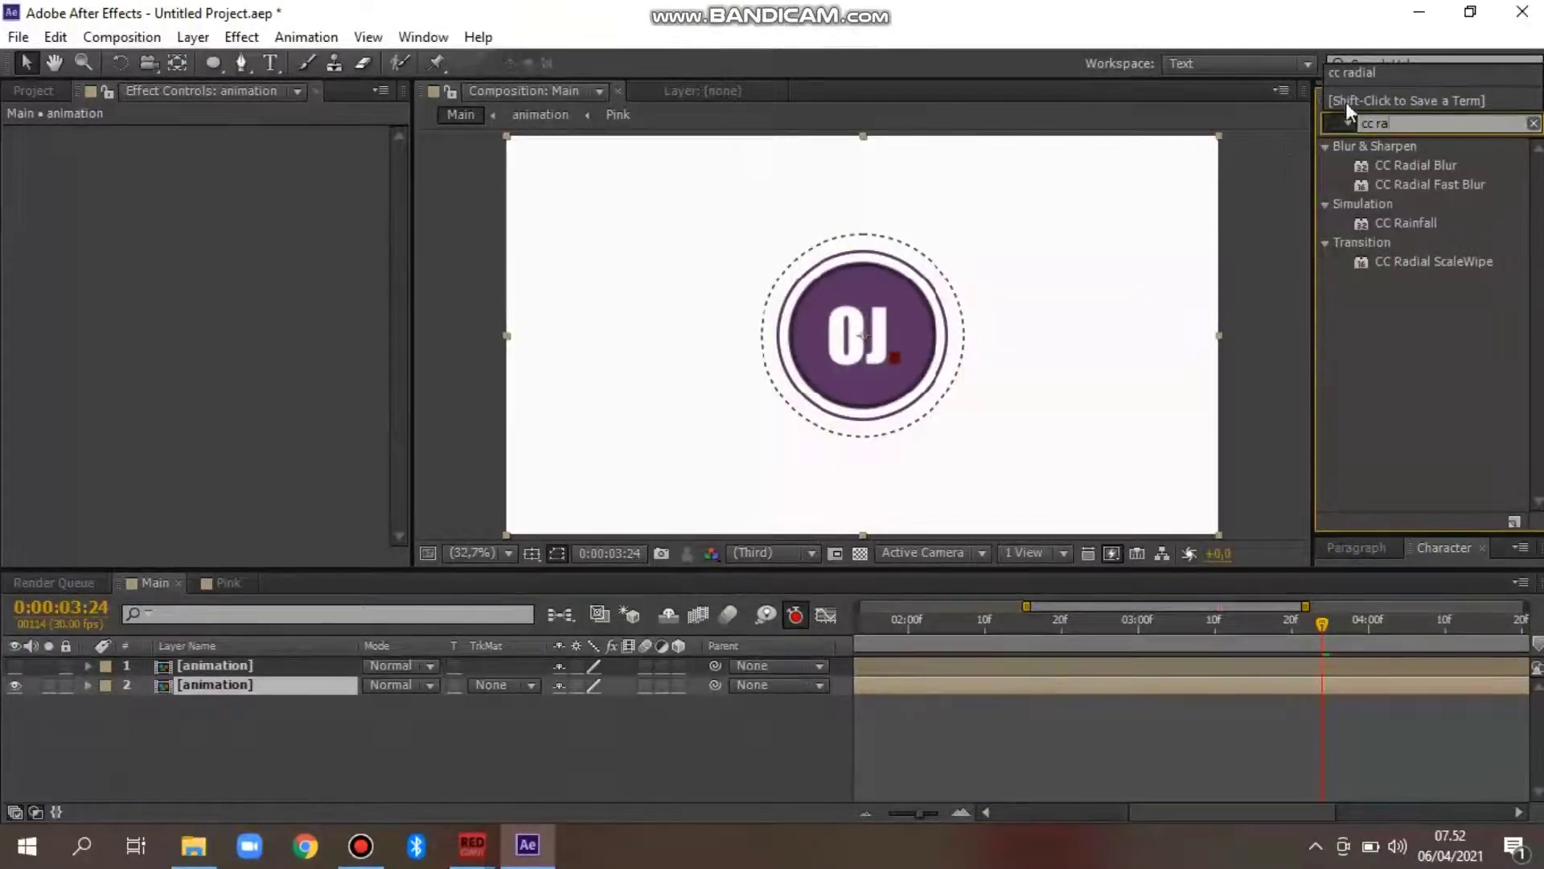
pyautogui.click(1430, 169)
pyautogui.moveTo(1430, 172); pyautogui.dragTo(235, 689)
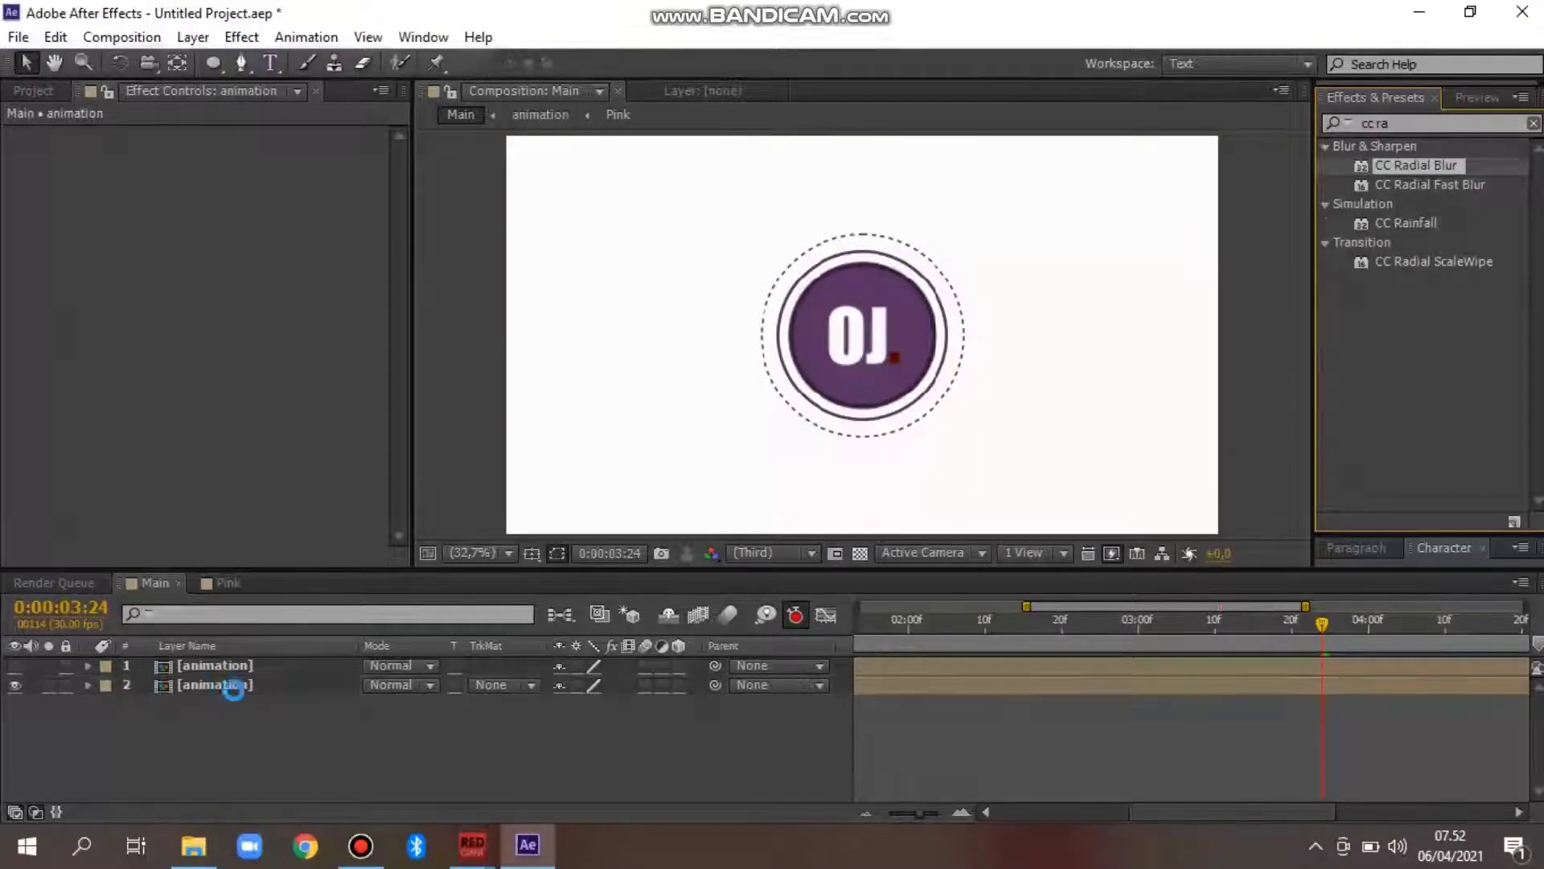
# Set the CC Radial Blur type to Straight Zoom with an Amount of 82
pyautogui.click(319, 156)
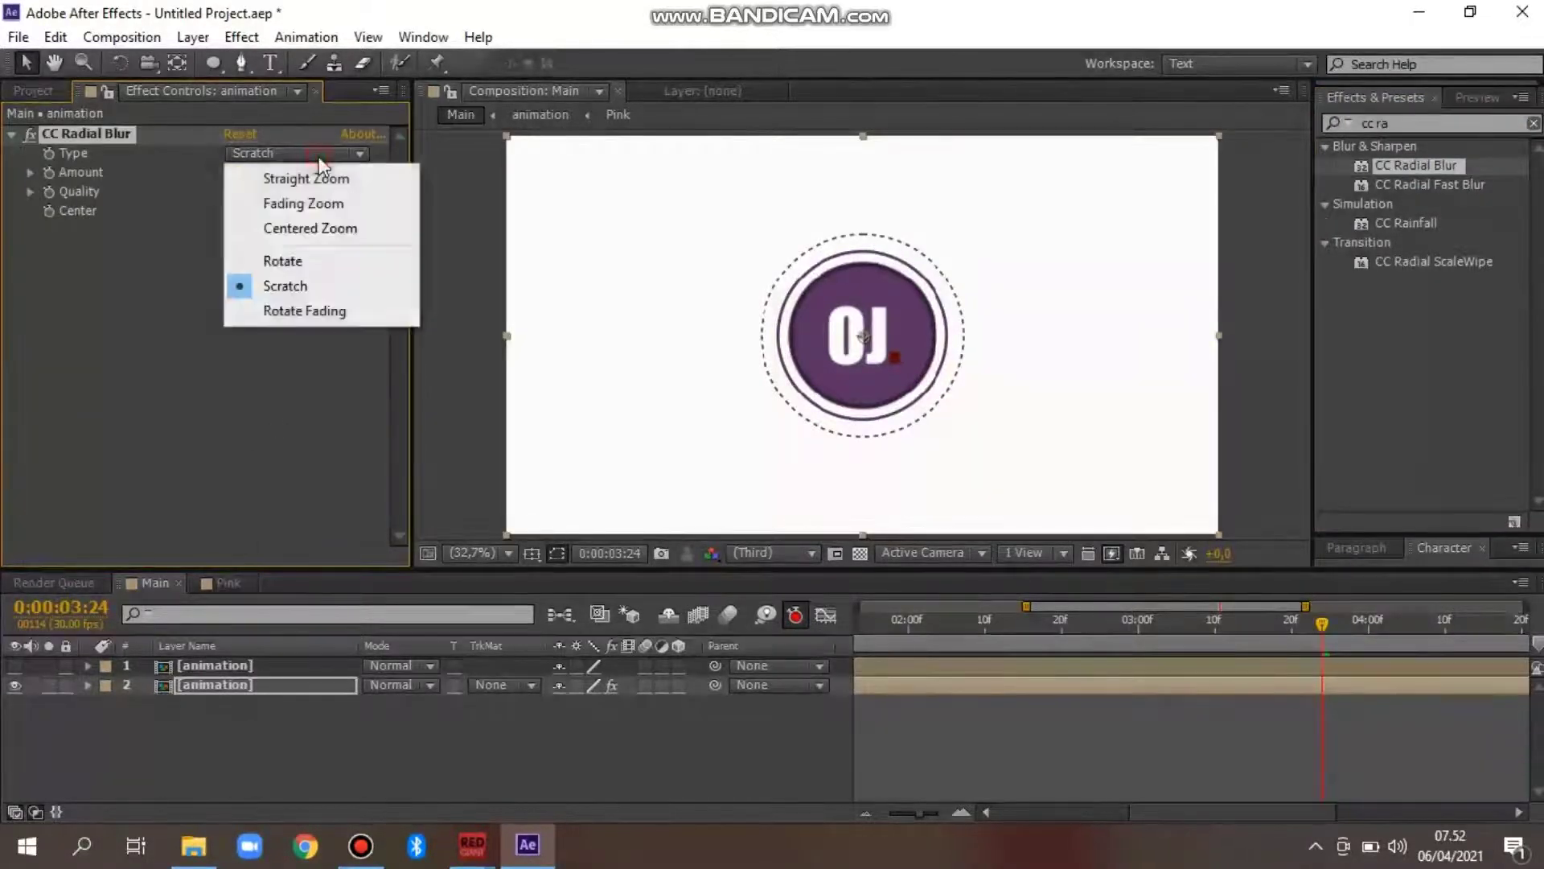
pyautogui.click(318, 175)
pyautogui.click(233, 172)
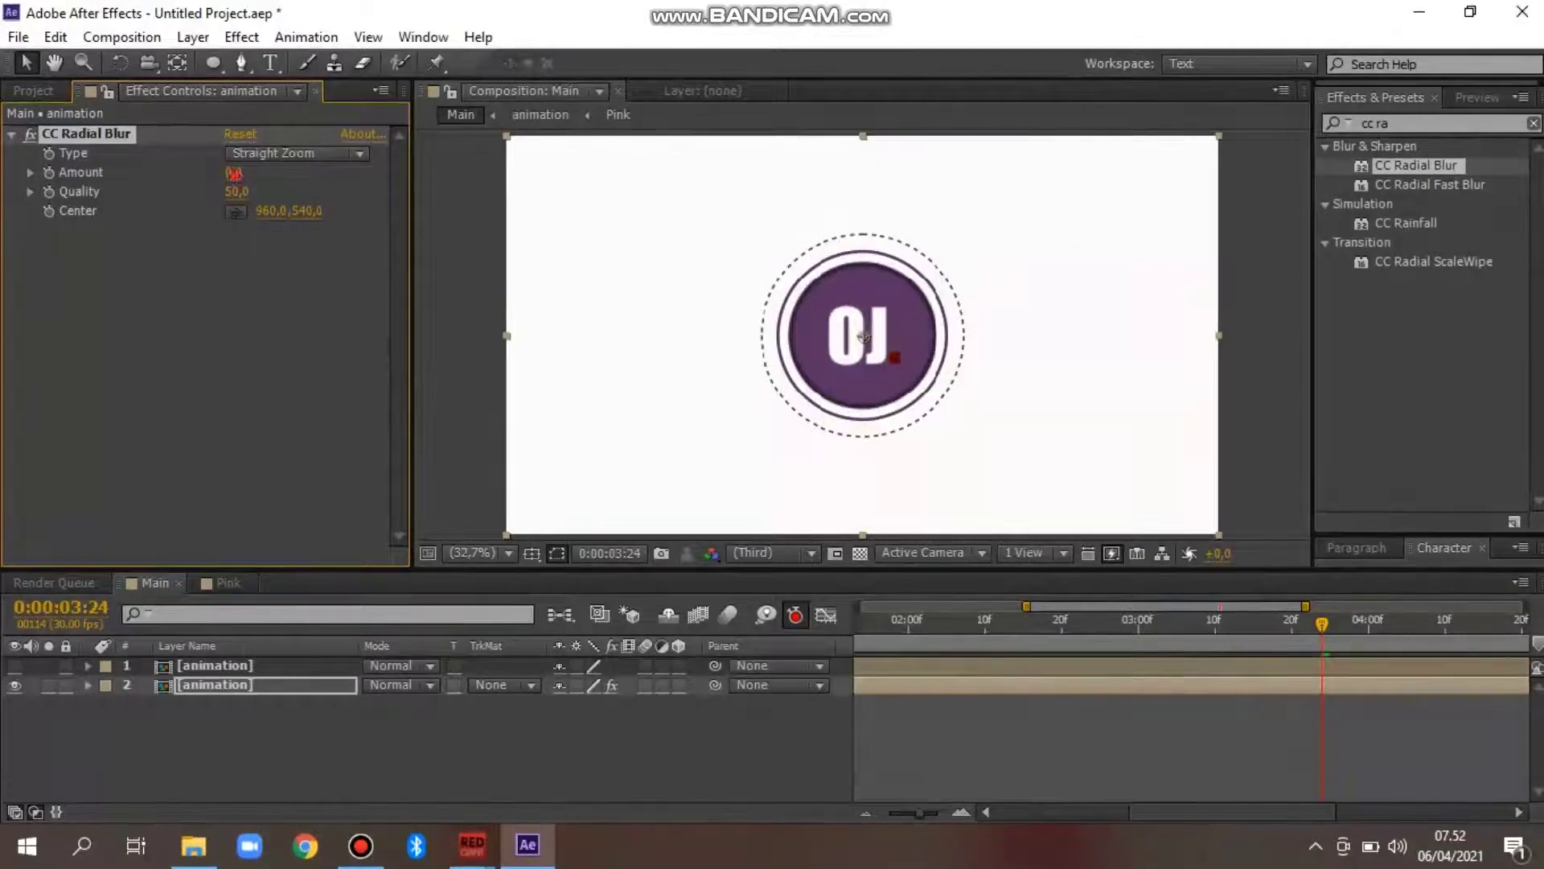
pyautogui.write('82')
pyautogui.press('Return')
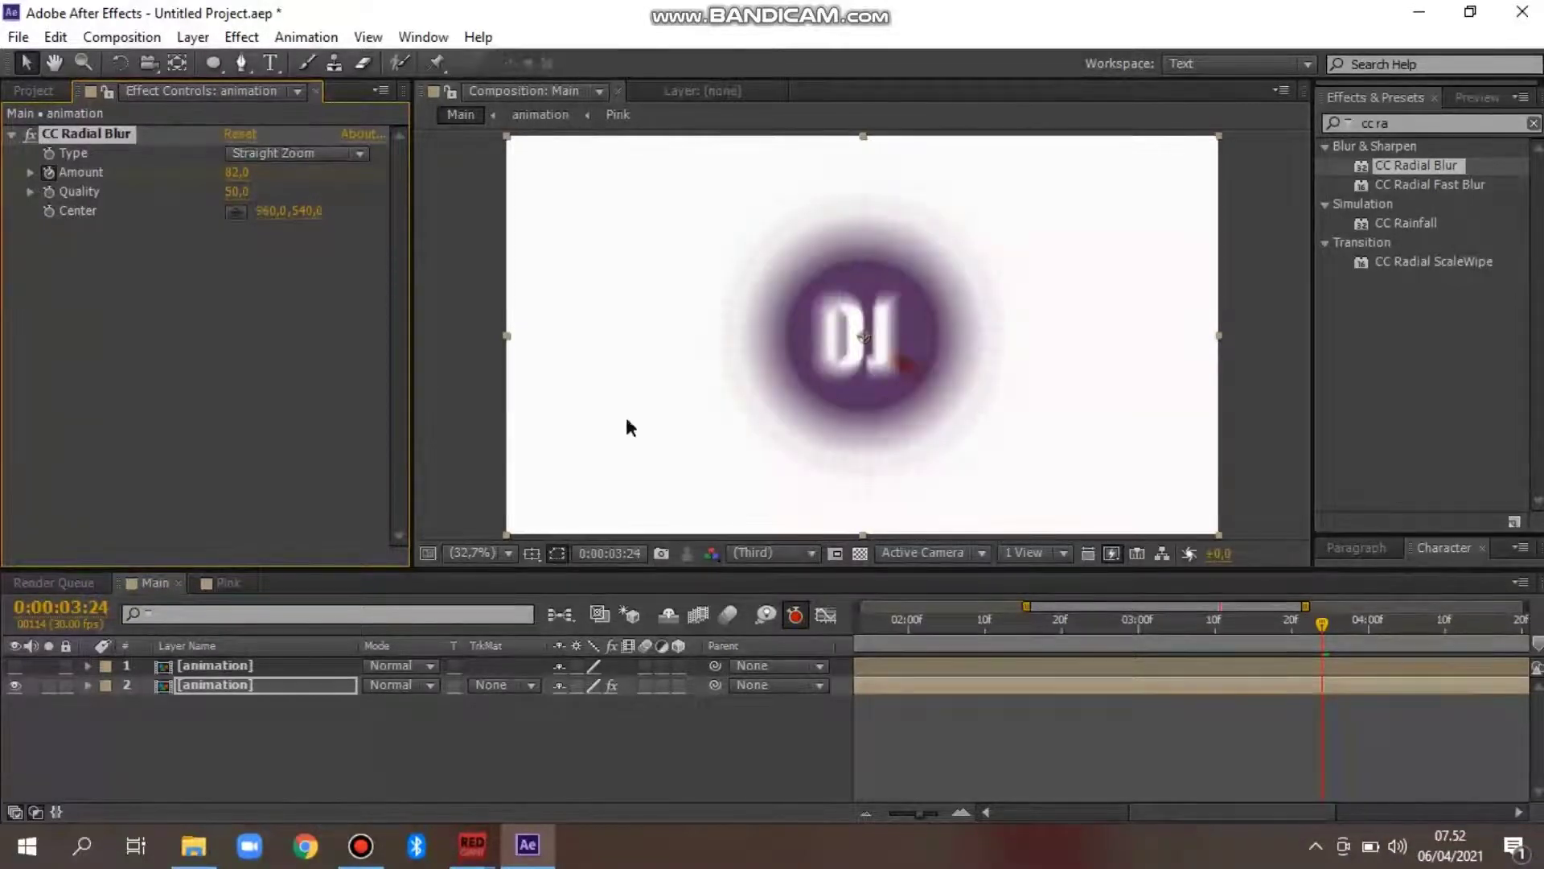
# Place the radial blur's Center beyond the frame's upper-left corner at about -294, -264, and remove the Center and Amount keyframes
pyautogui.scroll(-2, 627, 424)
pyautogui.click(233, 211)
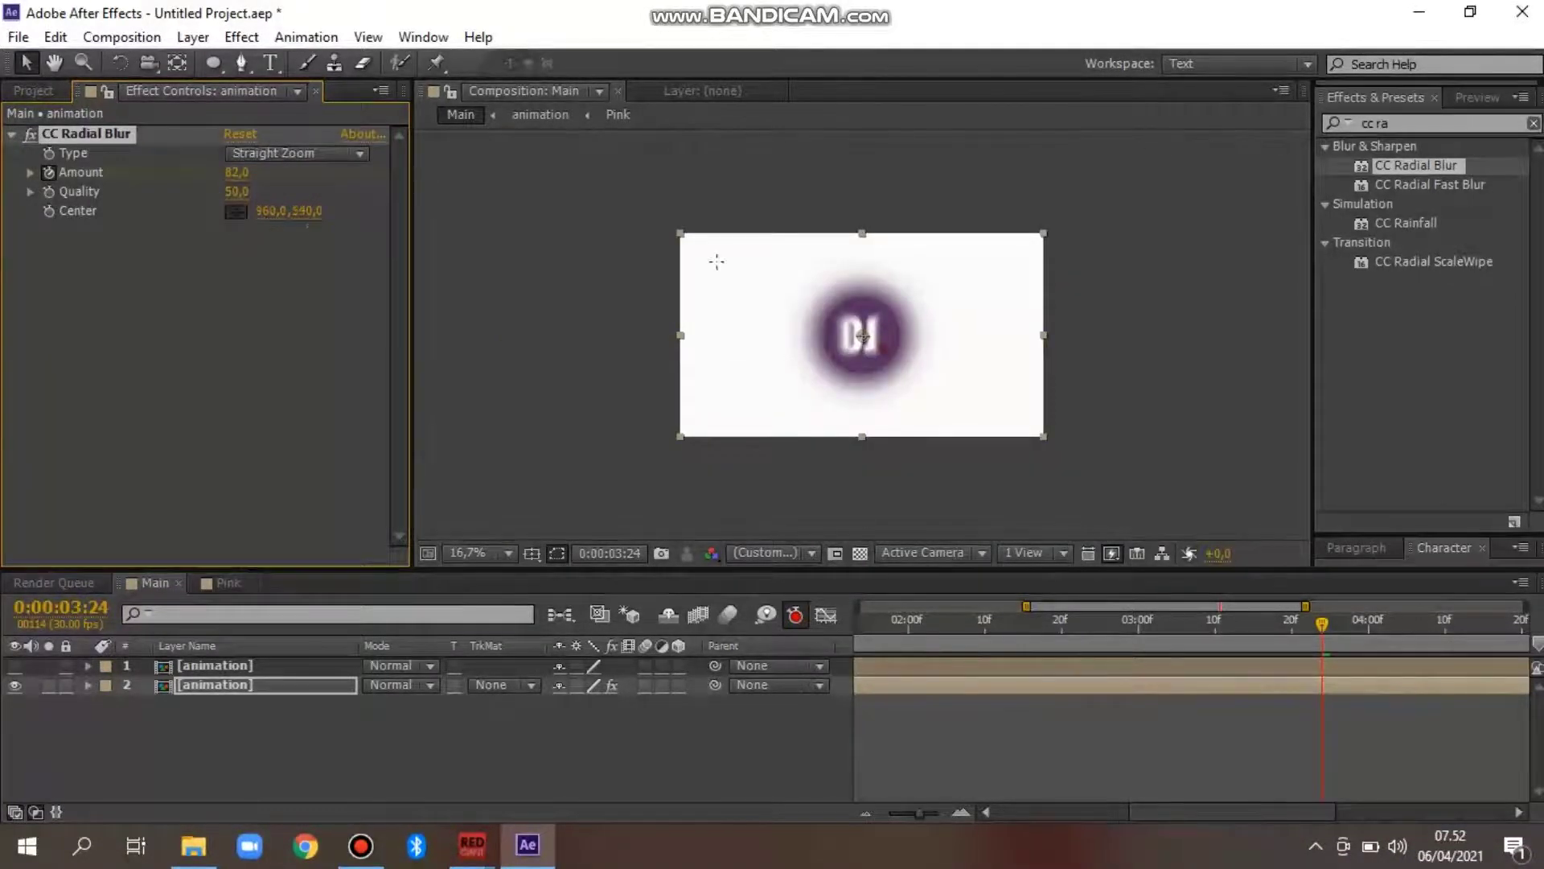
pyautogui.click(620, 183)
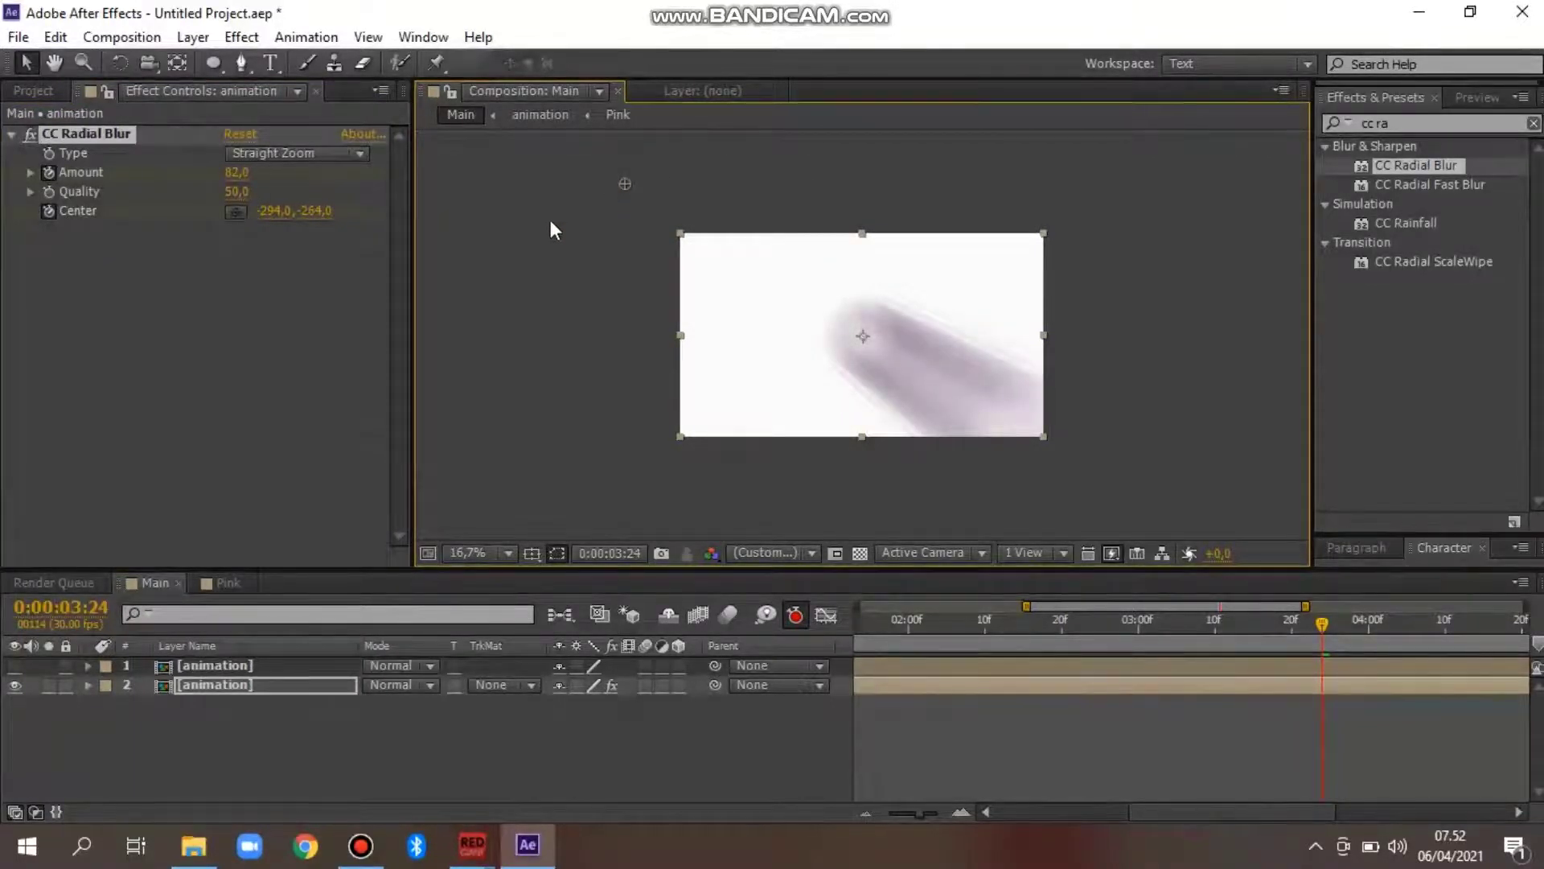
pyautogui.click(48, 211)
pyautogui.click(49, 172)
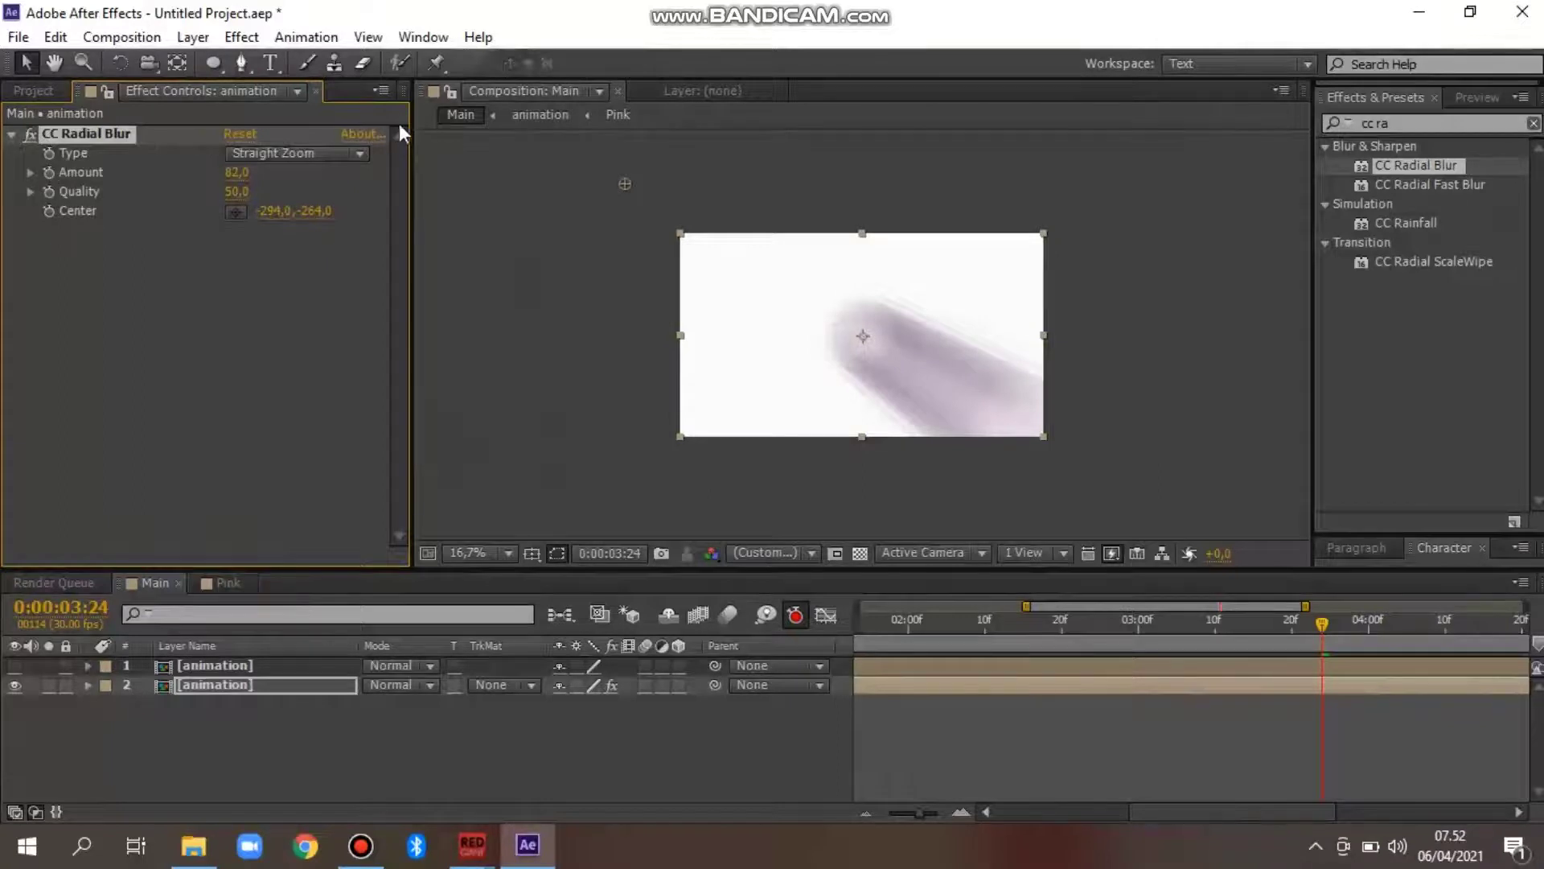
# Add the Levels effect to the lower animation layer after the radial blur
pyautogui.click(1407, 128)
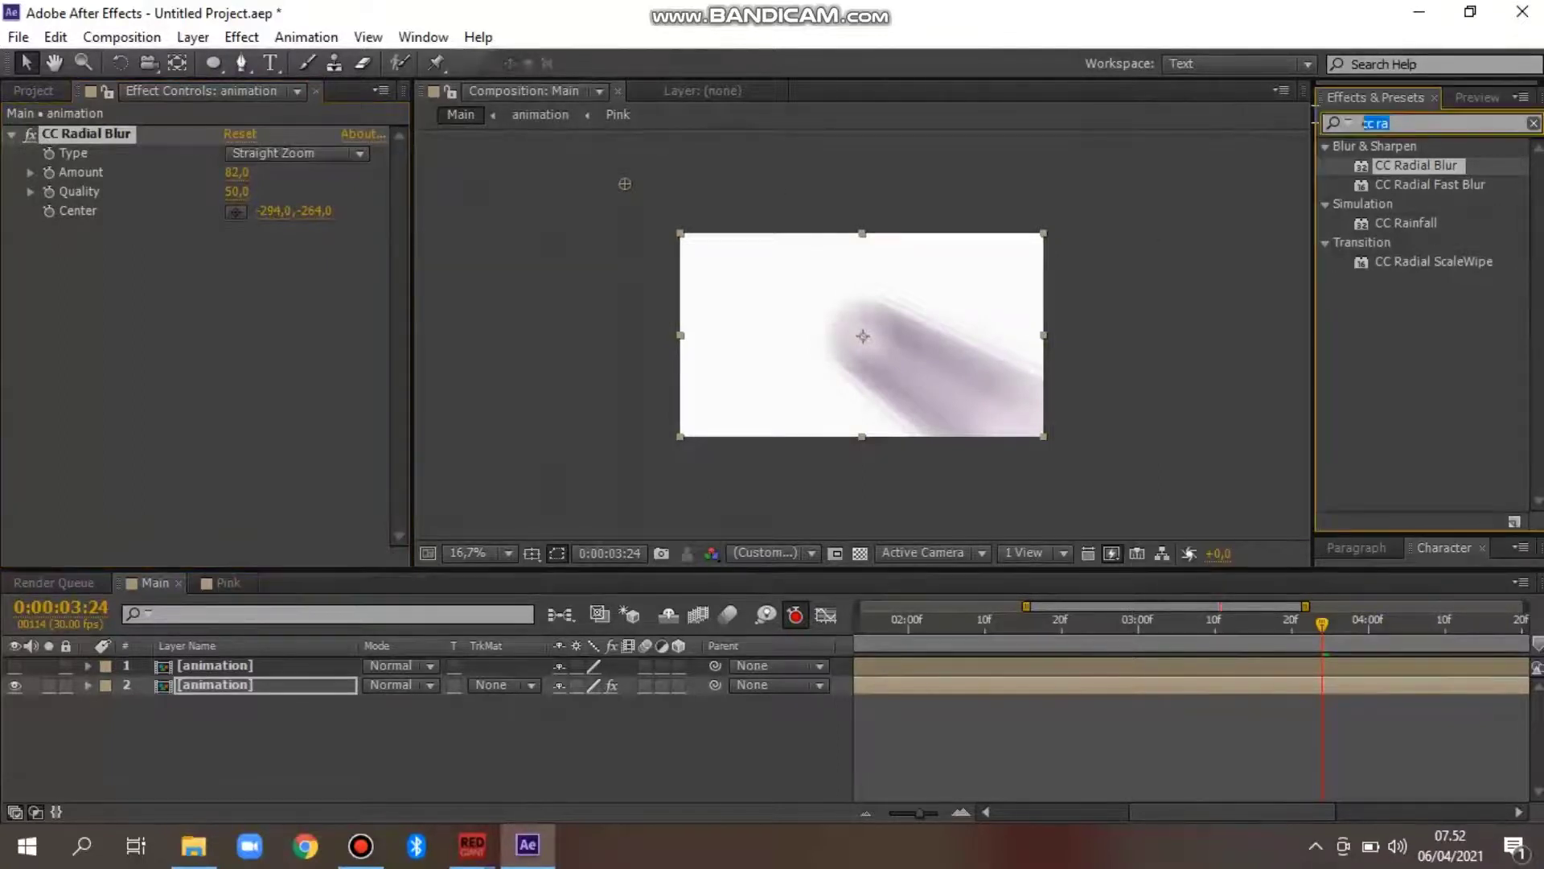
pyautogui.write('leve')
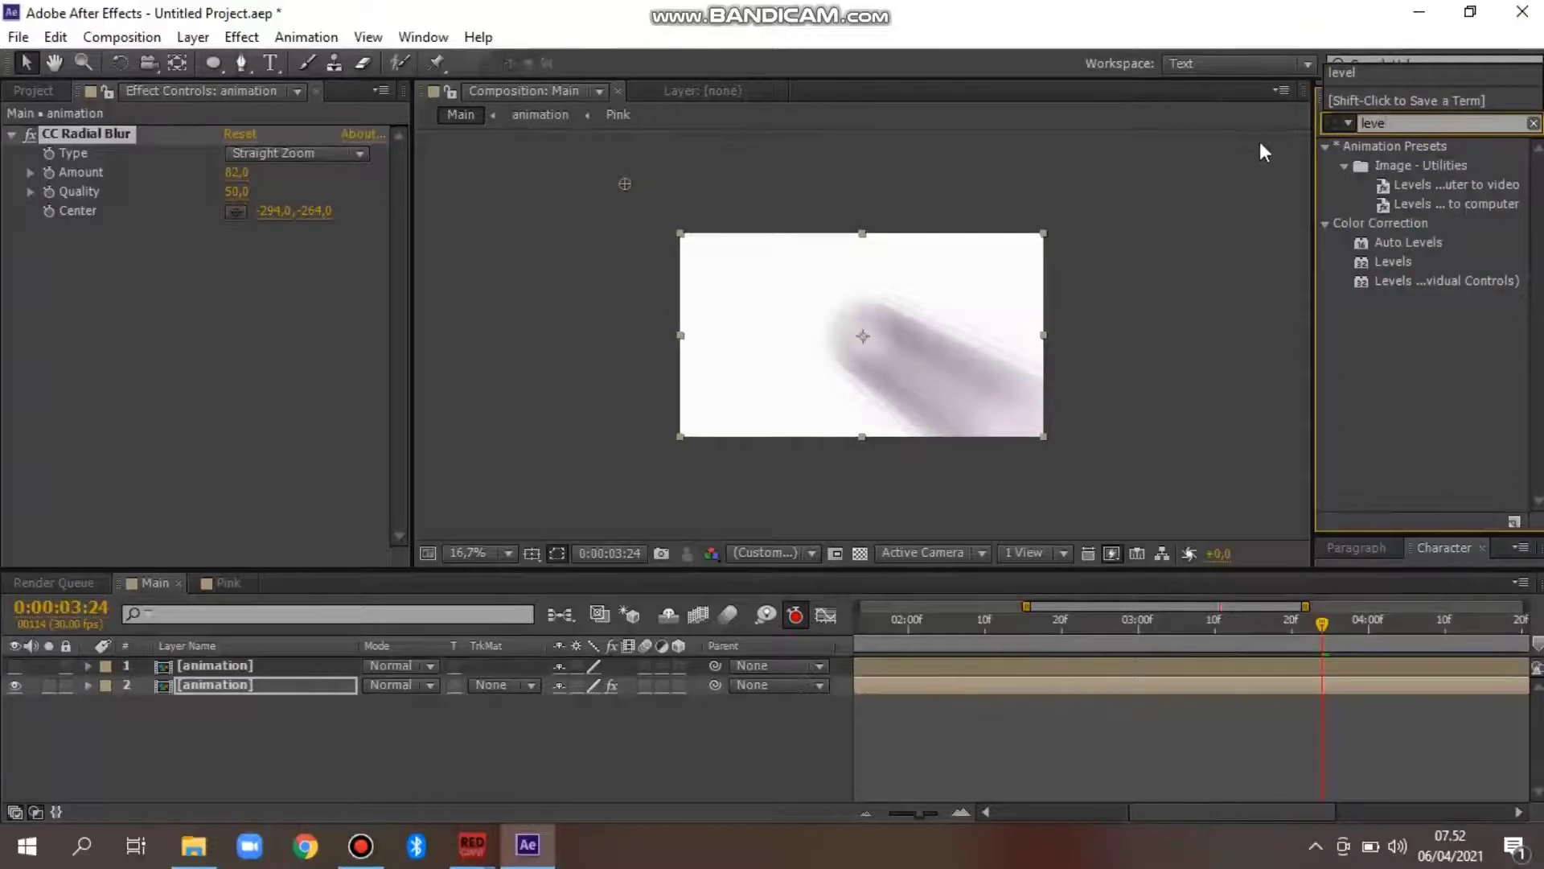
pyautogui.click(1401, 256)
pyautogui.click(1395, 262)
pyautogui.moveTo(1397, 261); pyautogui.dragTo(264, 324)
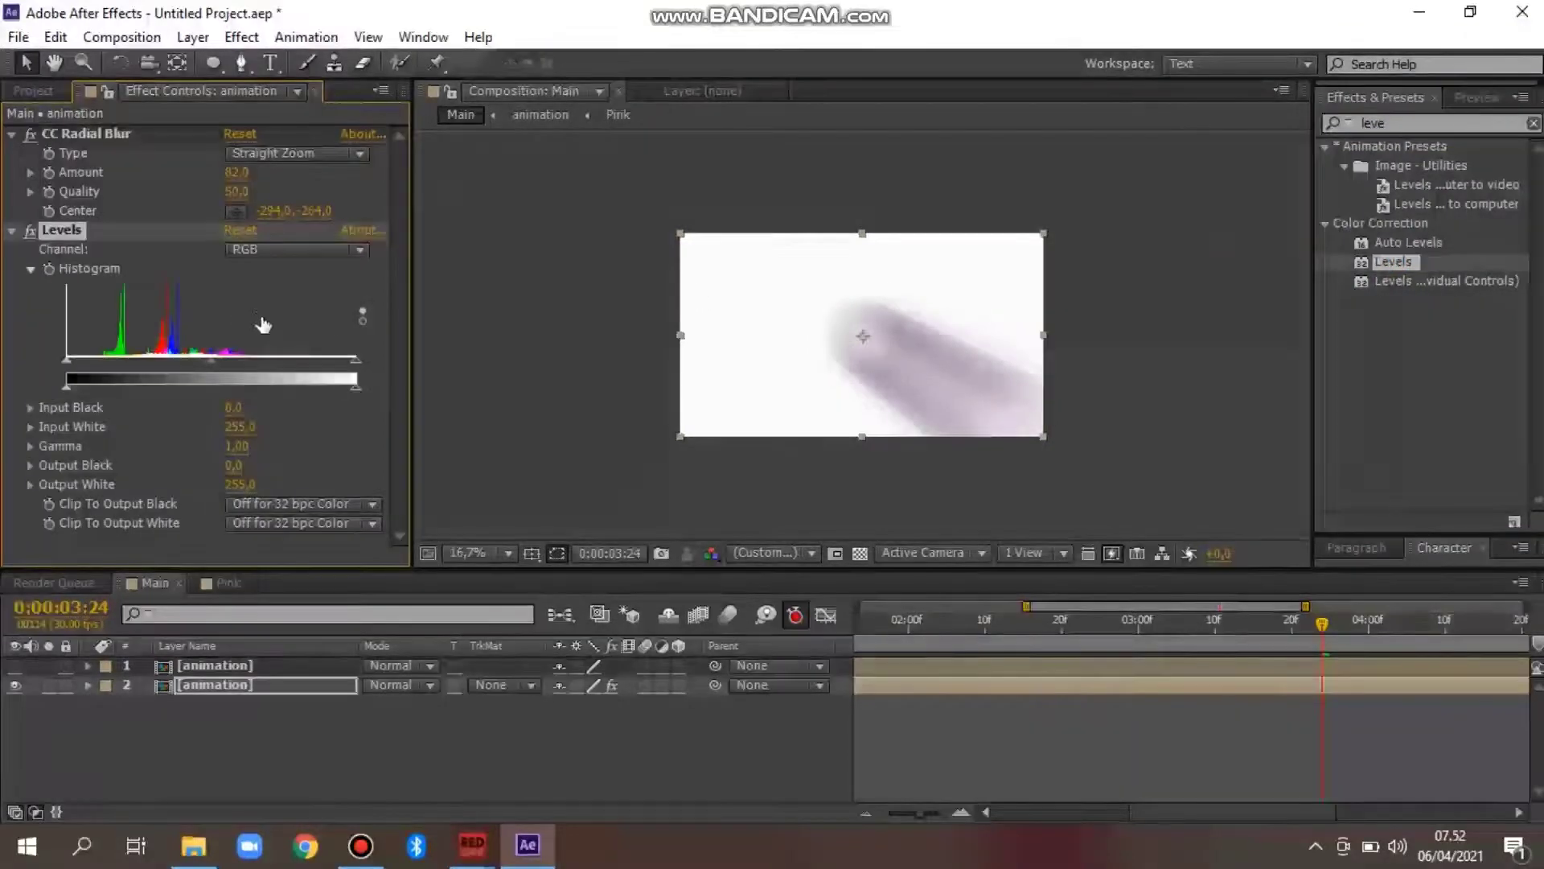
# Switch the Levels channel to Alpha and set Alpha Input White to 2,5
pyautogui.click(316, 248)
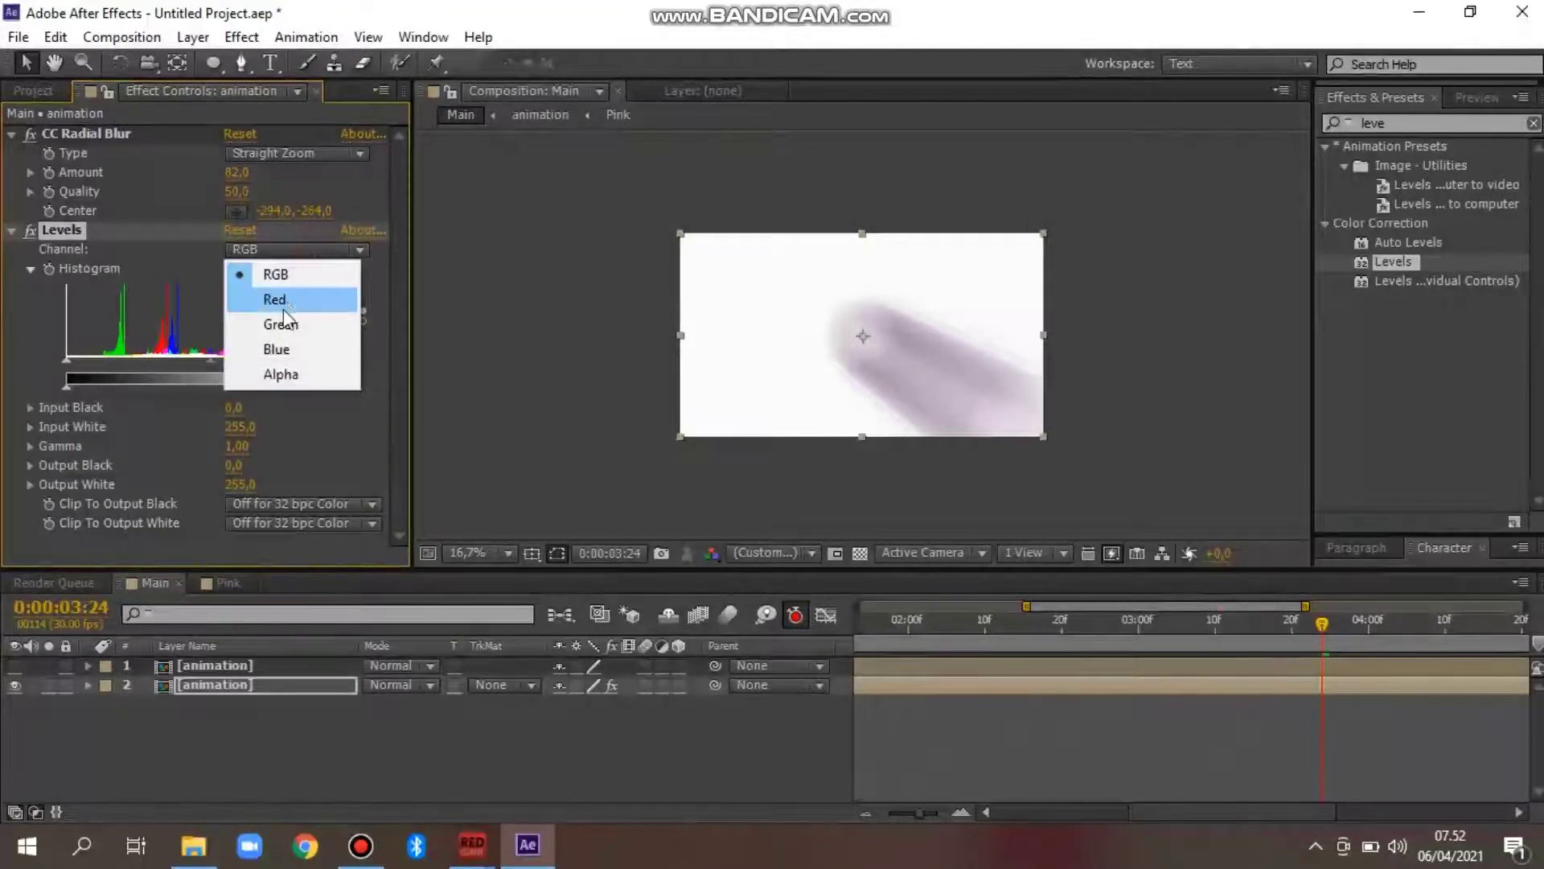
pyautogui.click(280, 374)
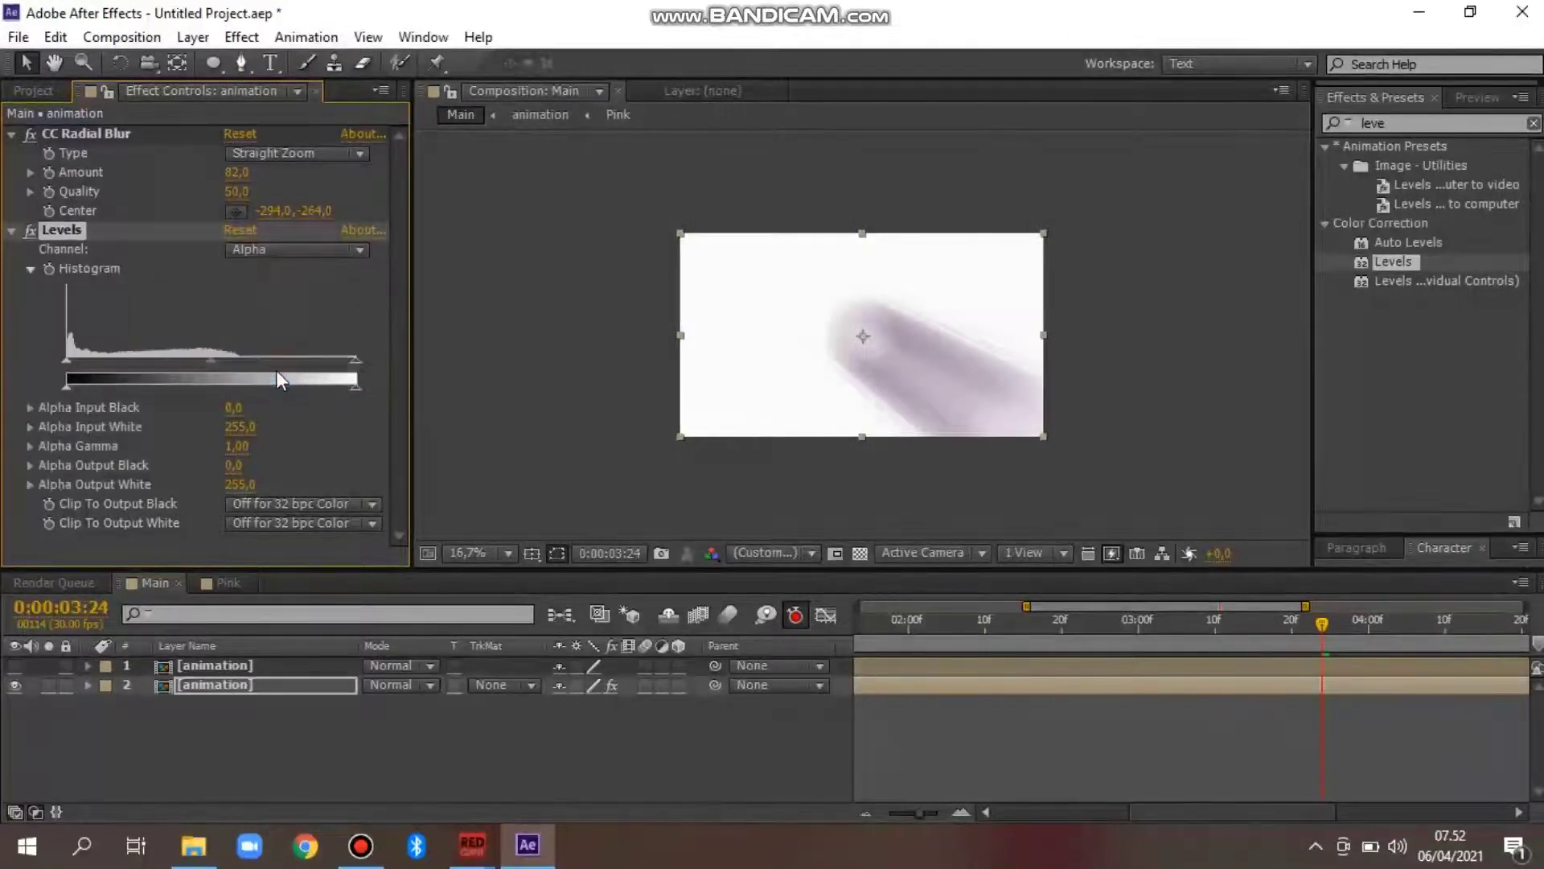
pyautogui.click(239, 426)
pyautogui.write('2,5')
pyautogui.press('Return')
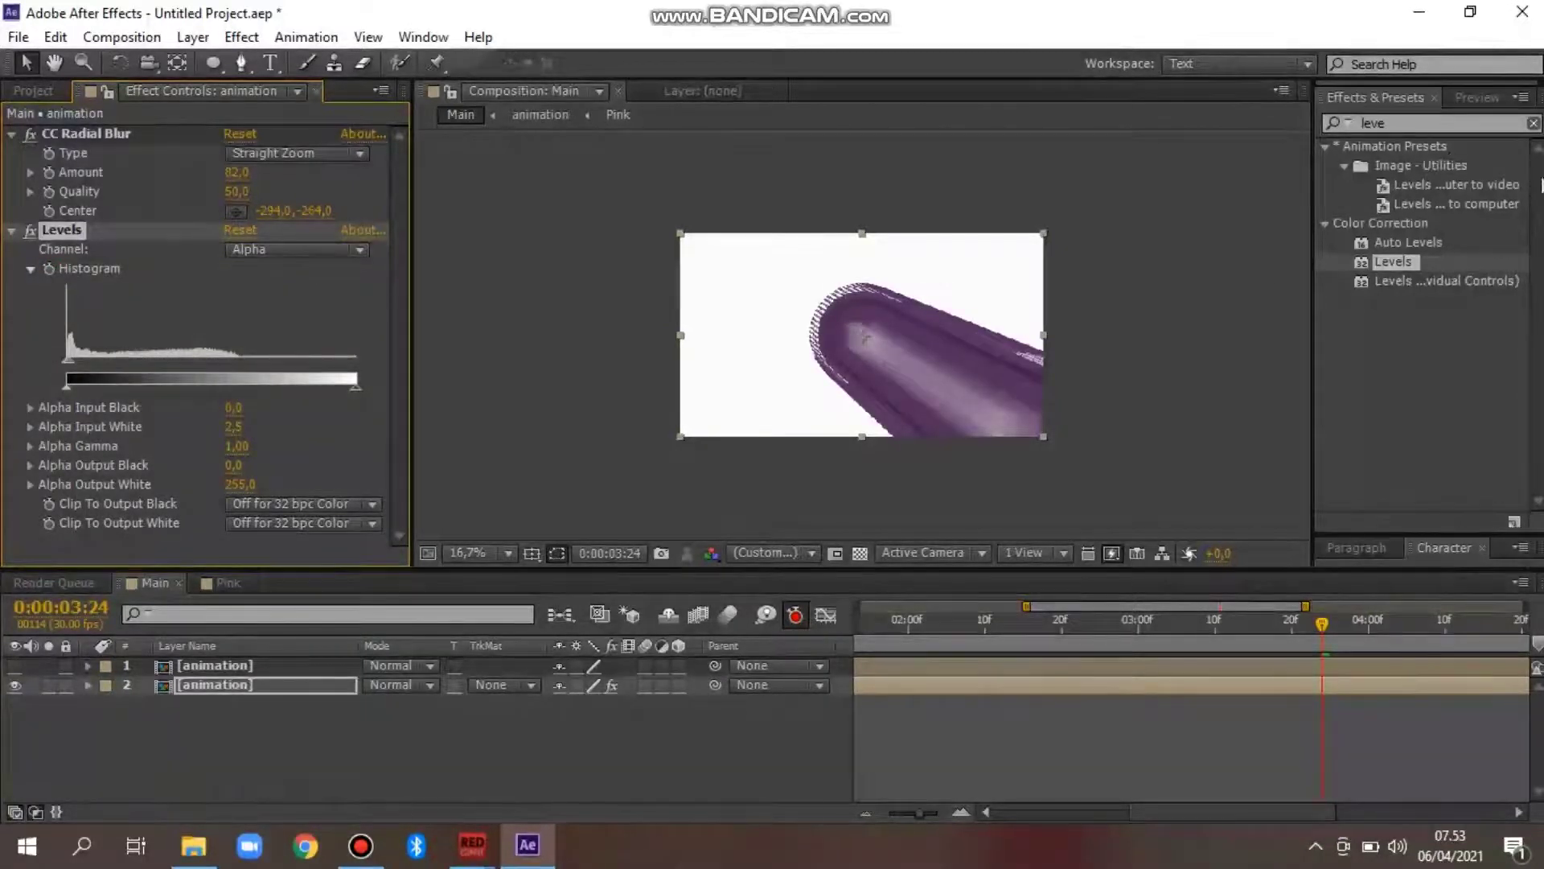
# Add the Fill effect to the lower animation layer below Levels
pyautogui.click(1396, 129)
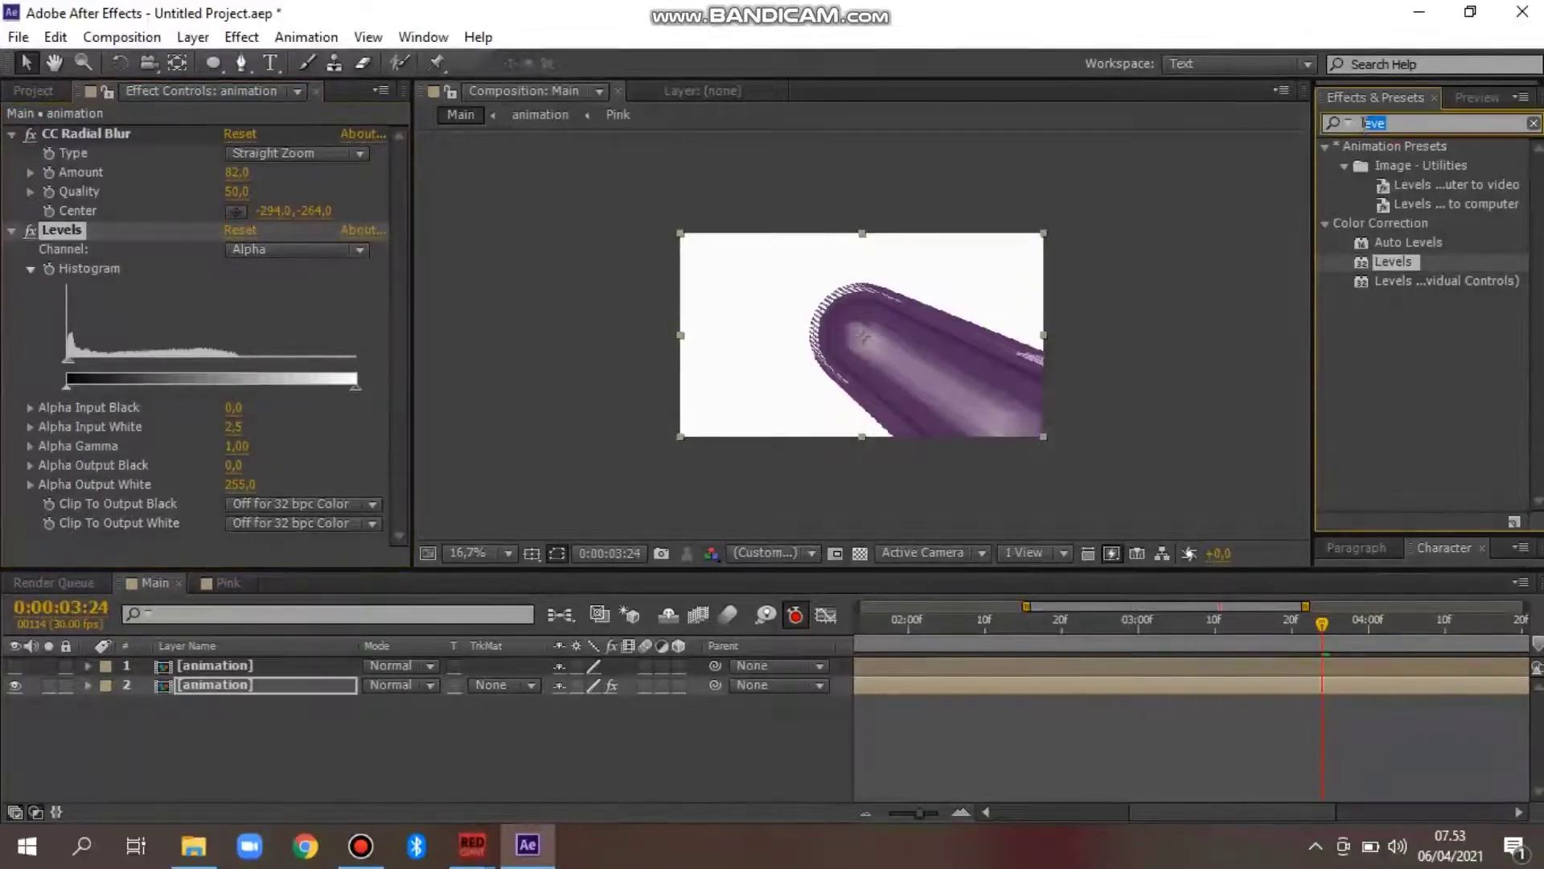
pyautogui.write('fill')
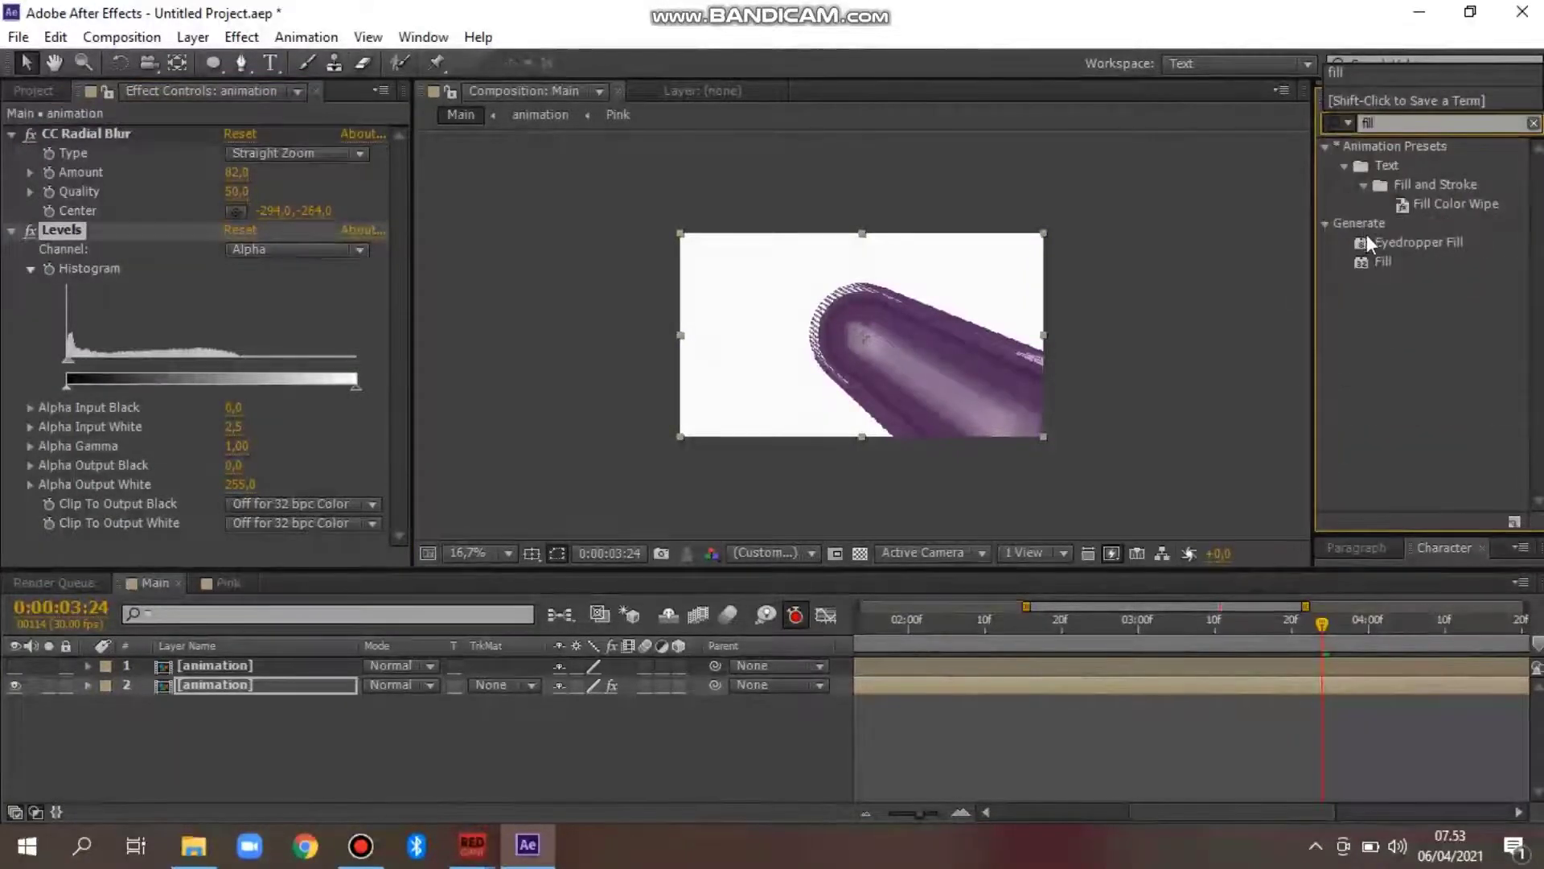
pyautogui.moveTo(1378, 262); pyautogui.dragTo(159, 547)
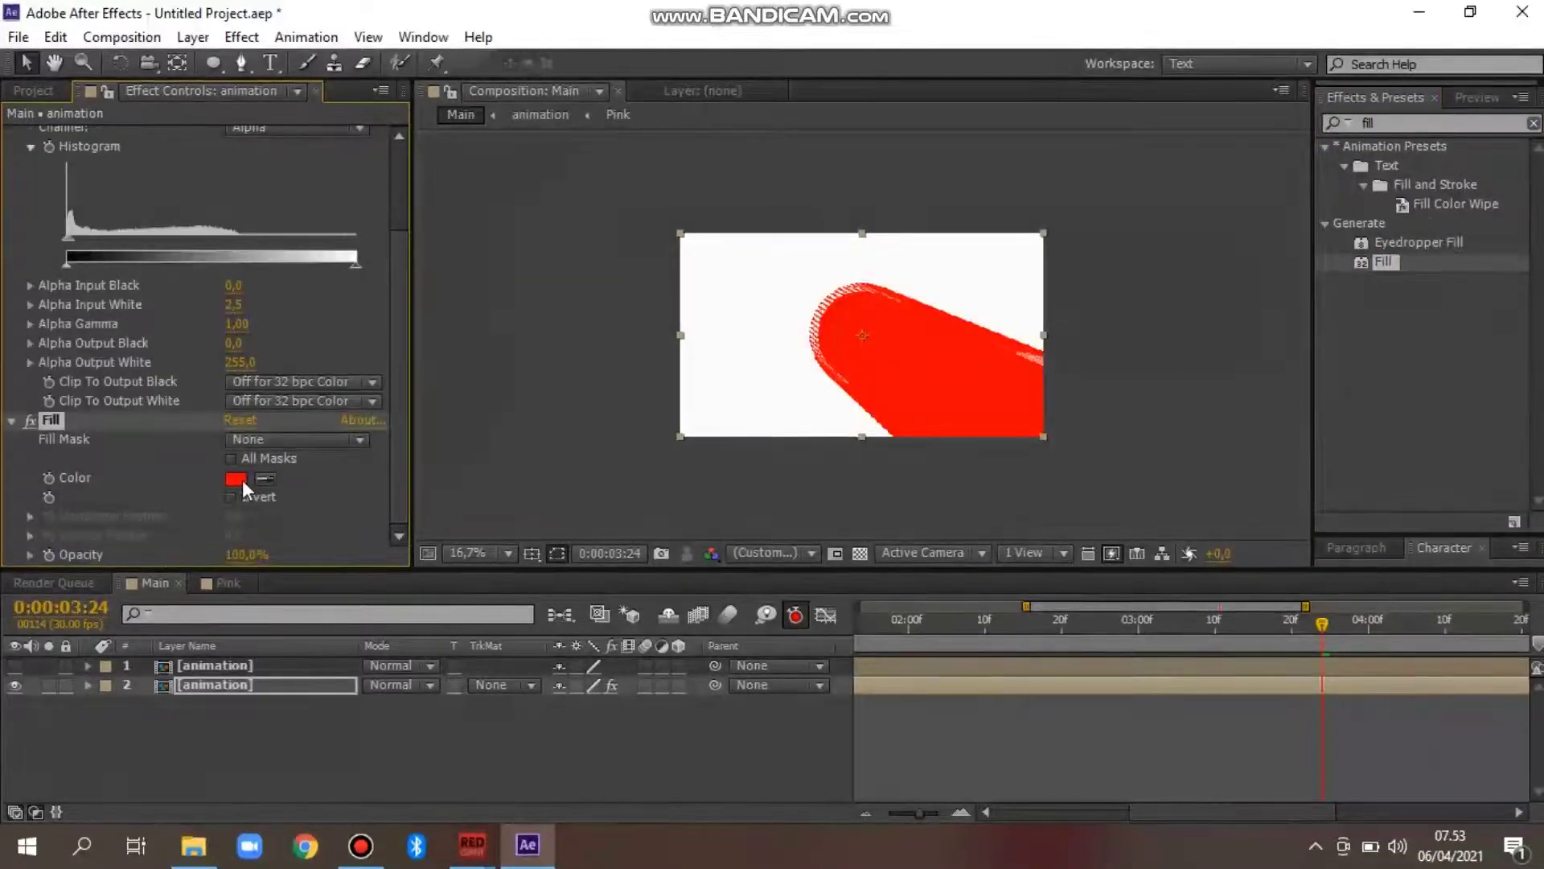
# Set the Fill effect's color to black and its opacity to 8%
pyautogui.click(234, 480)
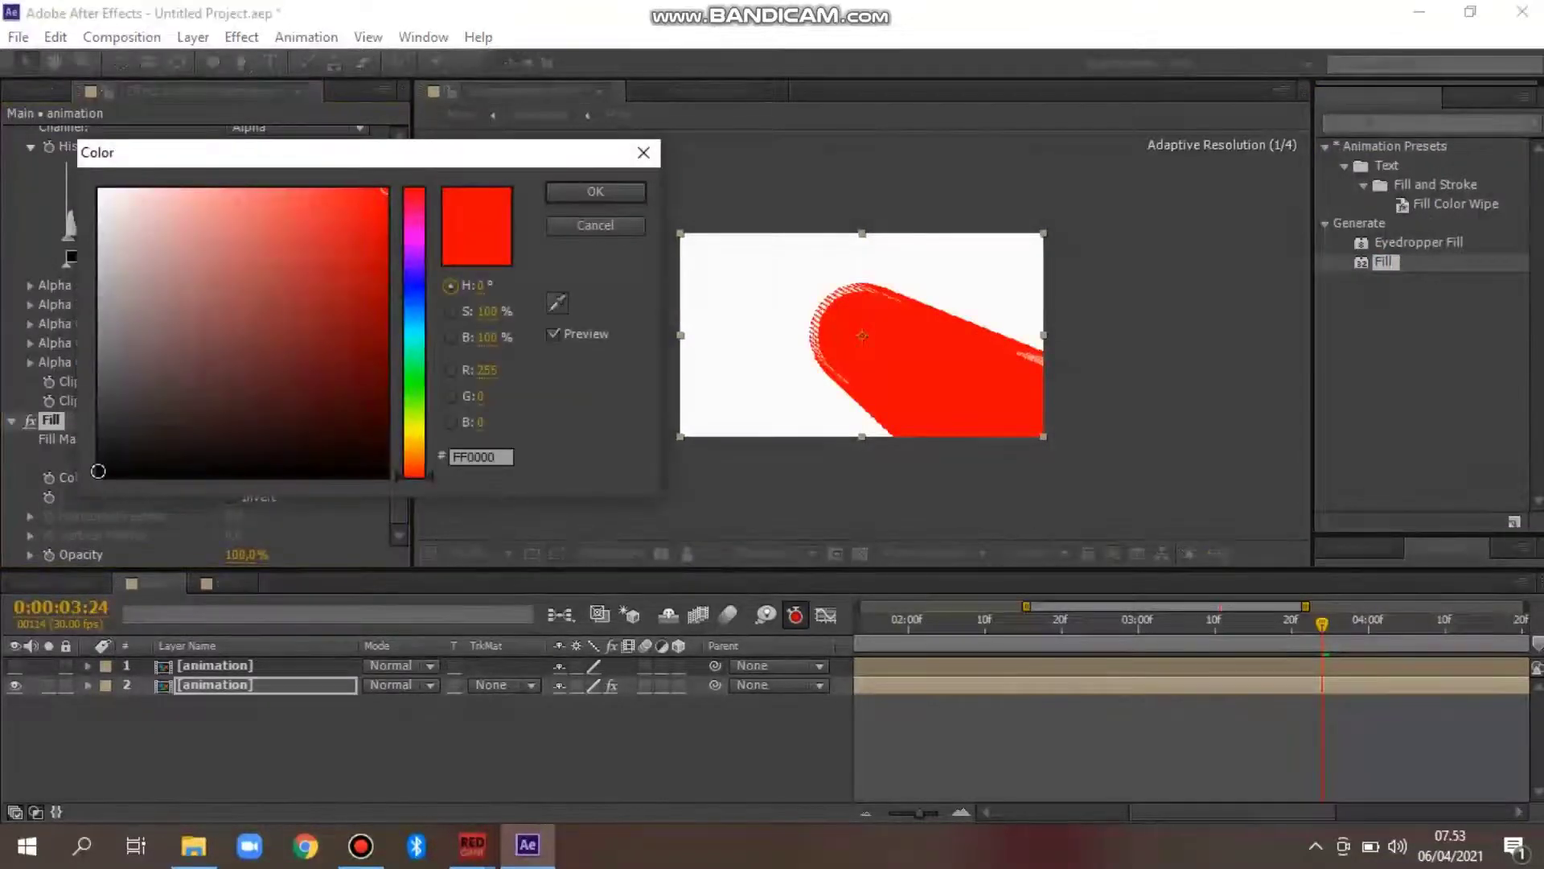
pyautogui.click(98, 471)
pyautogui.click(595, 191)
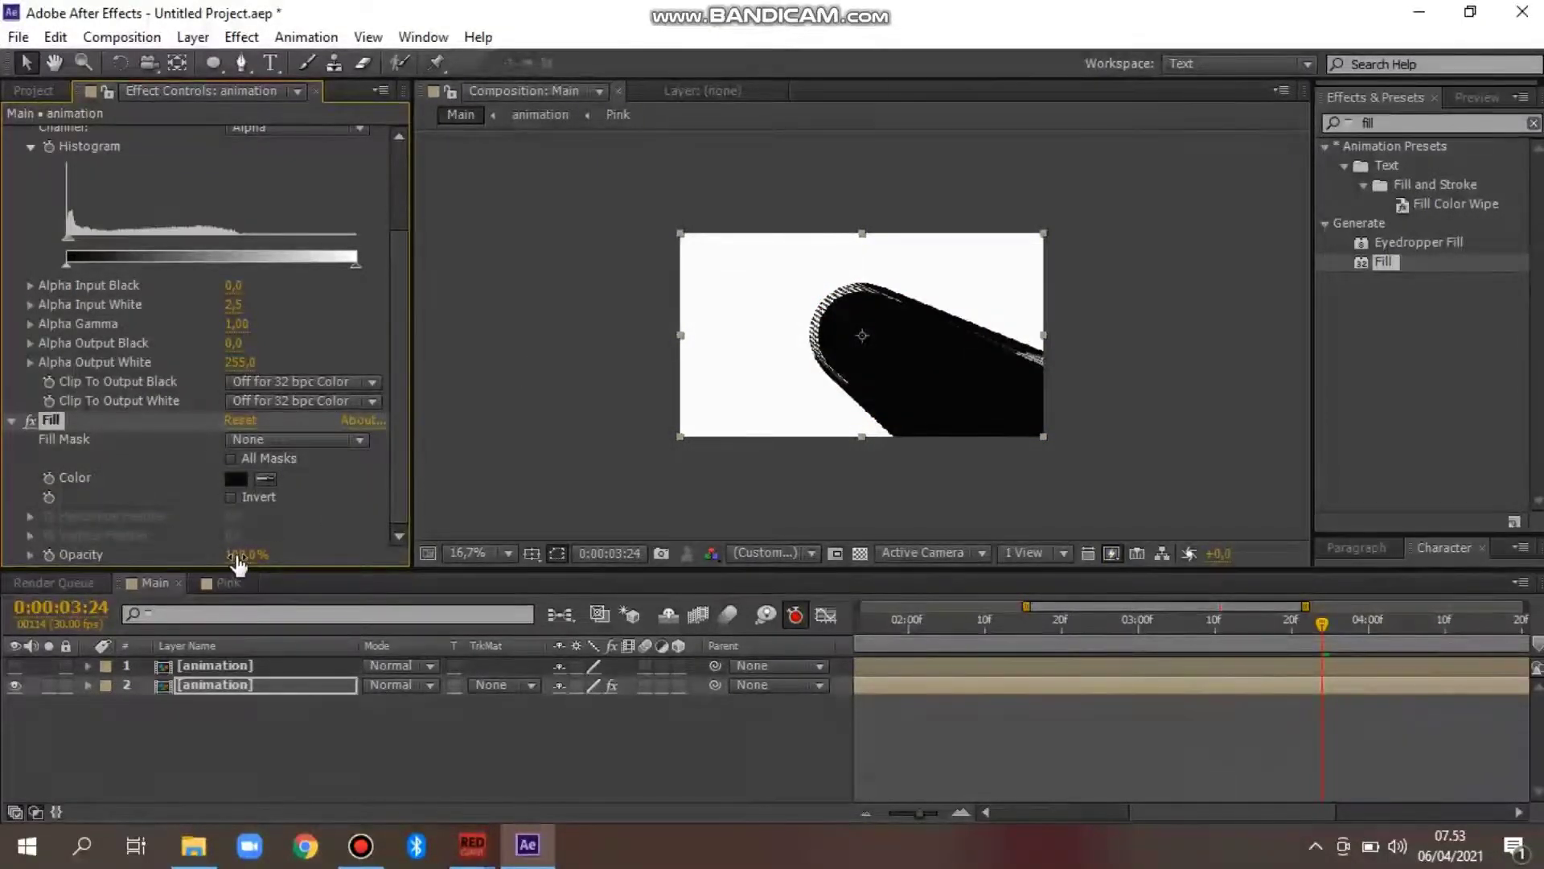
pyautogui.click(239, 556)
pyautogui.write('8')
pyautogui.press('Return')
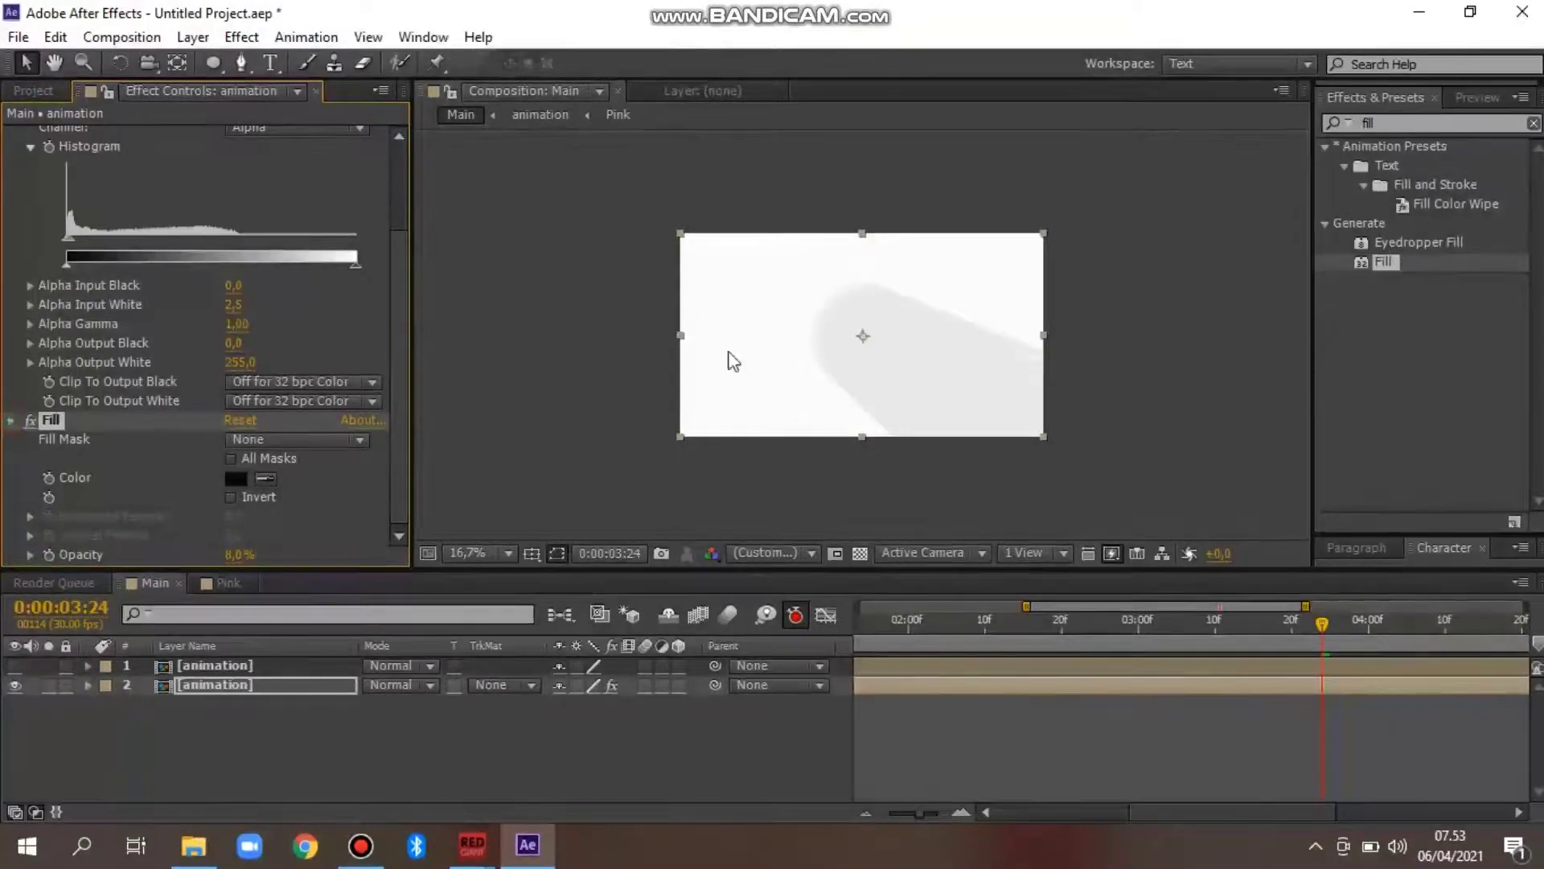
# Collapse the existing effects and add the Linear Wipe transition effect to the lower animation layer
pyautogui.click(10, 420)
pyautogui.click(10, 229)
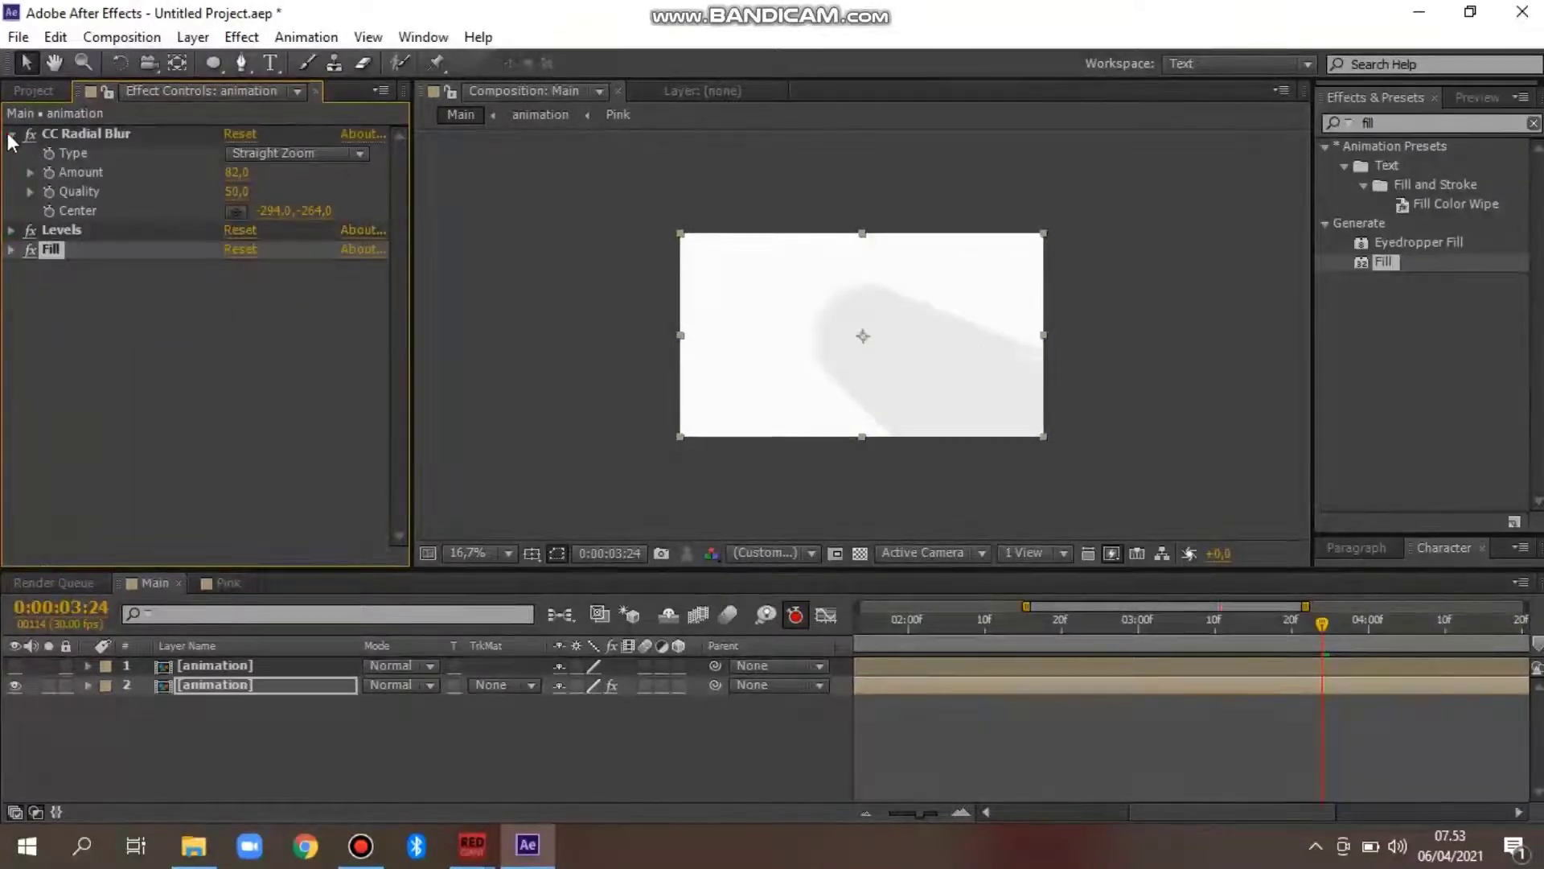
pyautogui.click(10, 138)
pyautogui.click(1367, 122)
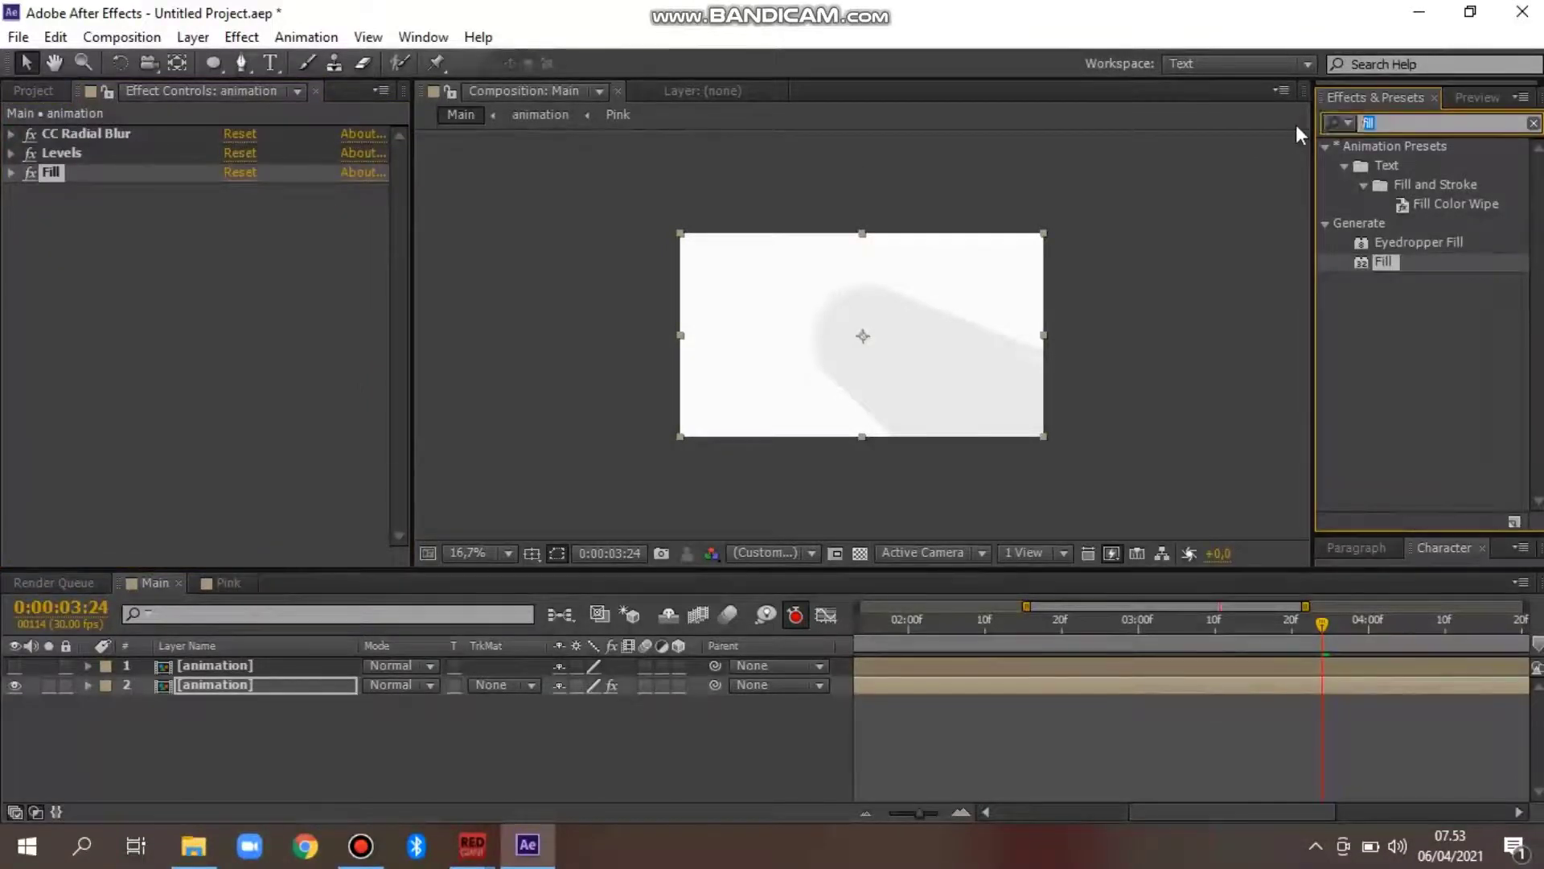
pyautogui.write('linear')
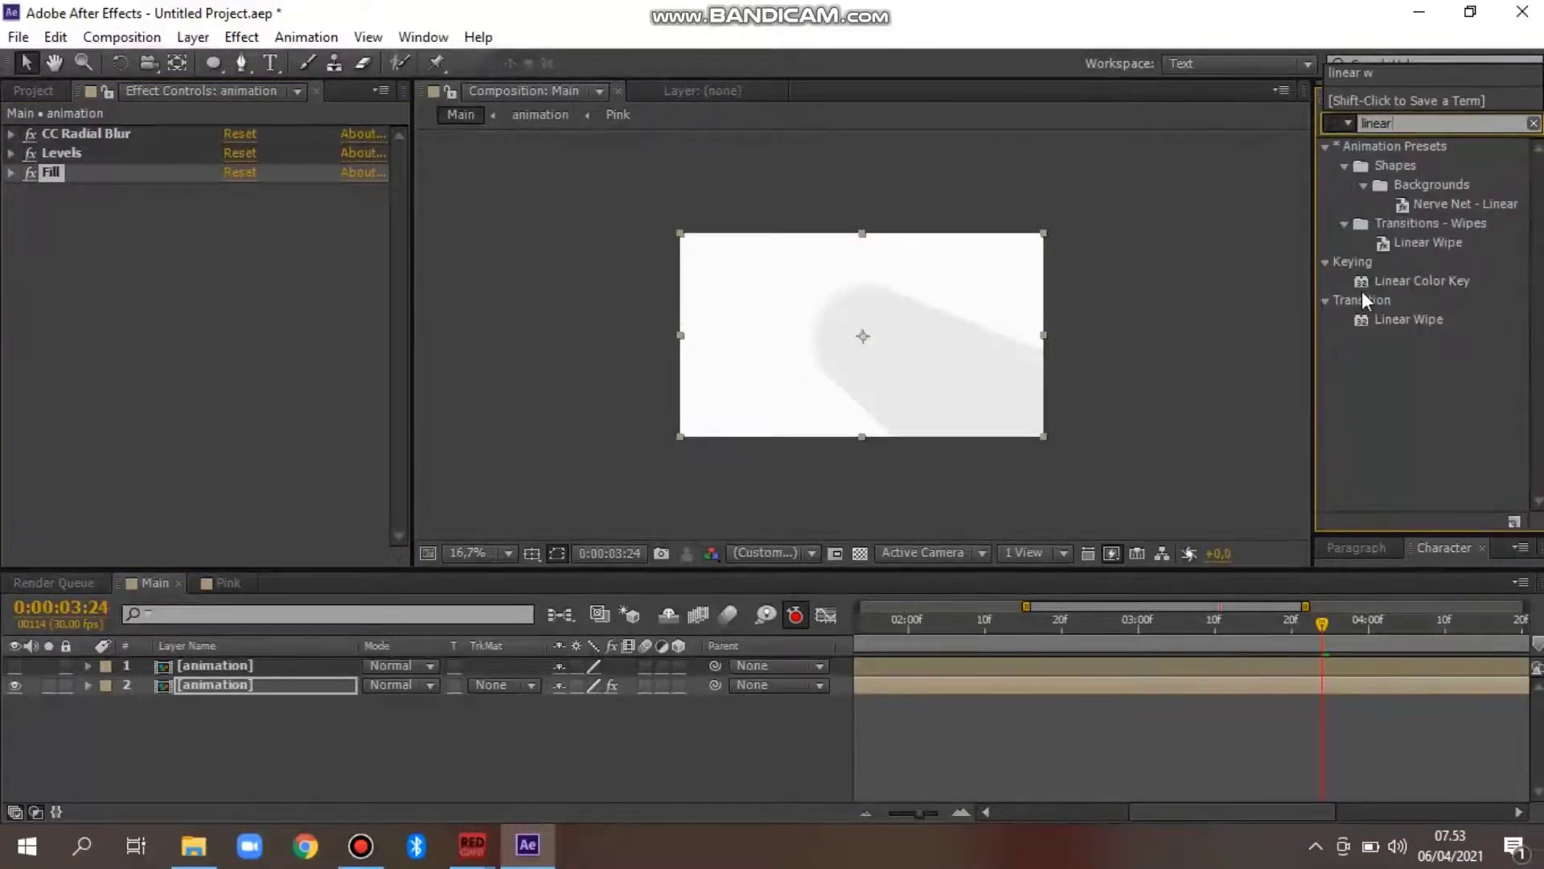
pyautogui.click(1394, 318)
pyautogui.moveTo(1395, 317); pyautogui.dragTo(229, 332)
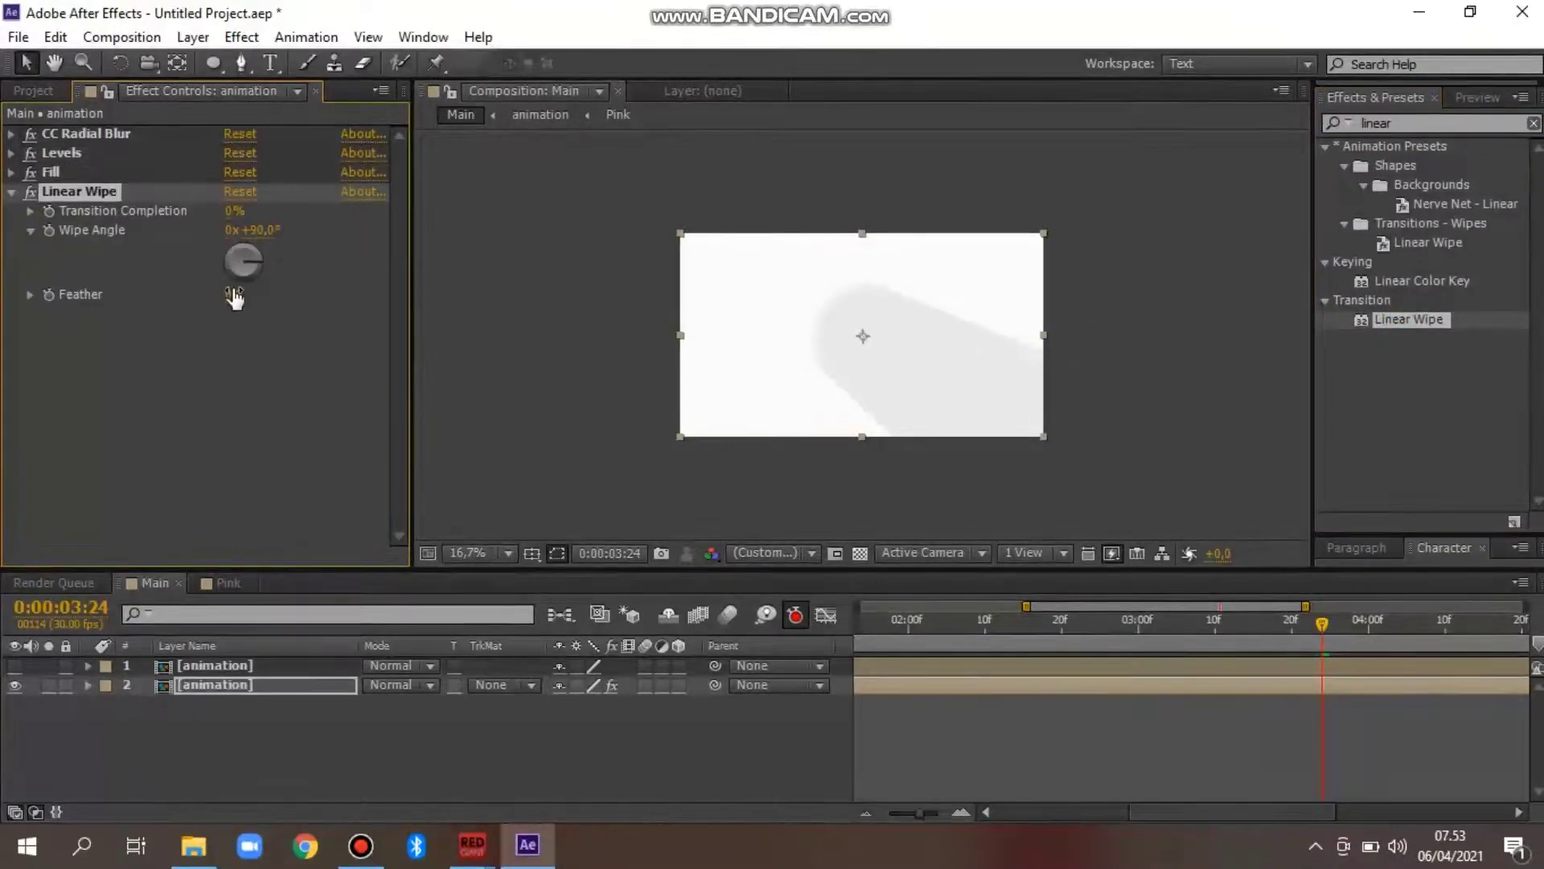
# Set the lower animation layer's Linear Wipe to 37% Transition Completion, 300° Wipe Angle and 1200 Feather
pyautogui.click(233, 211)
pyautogui.write('37')
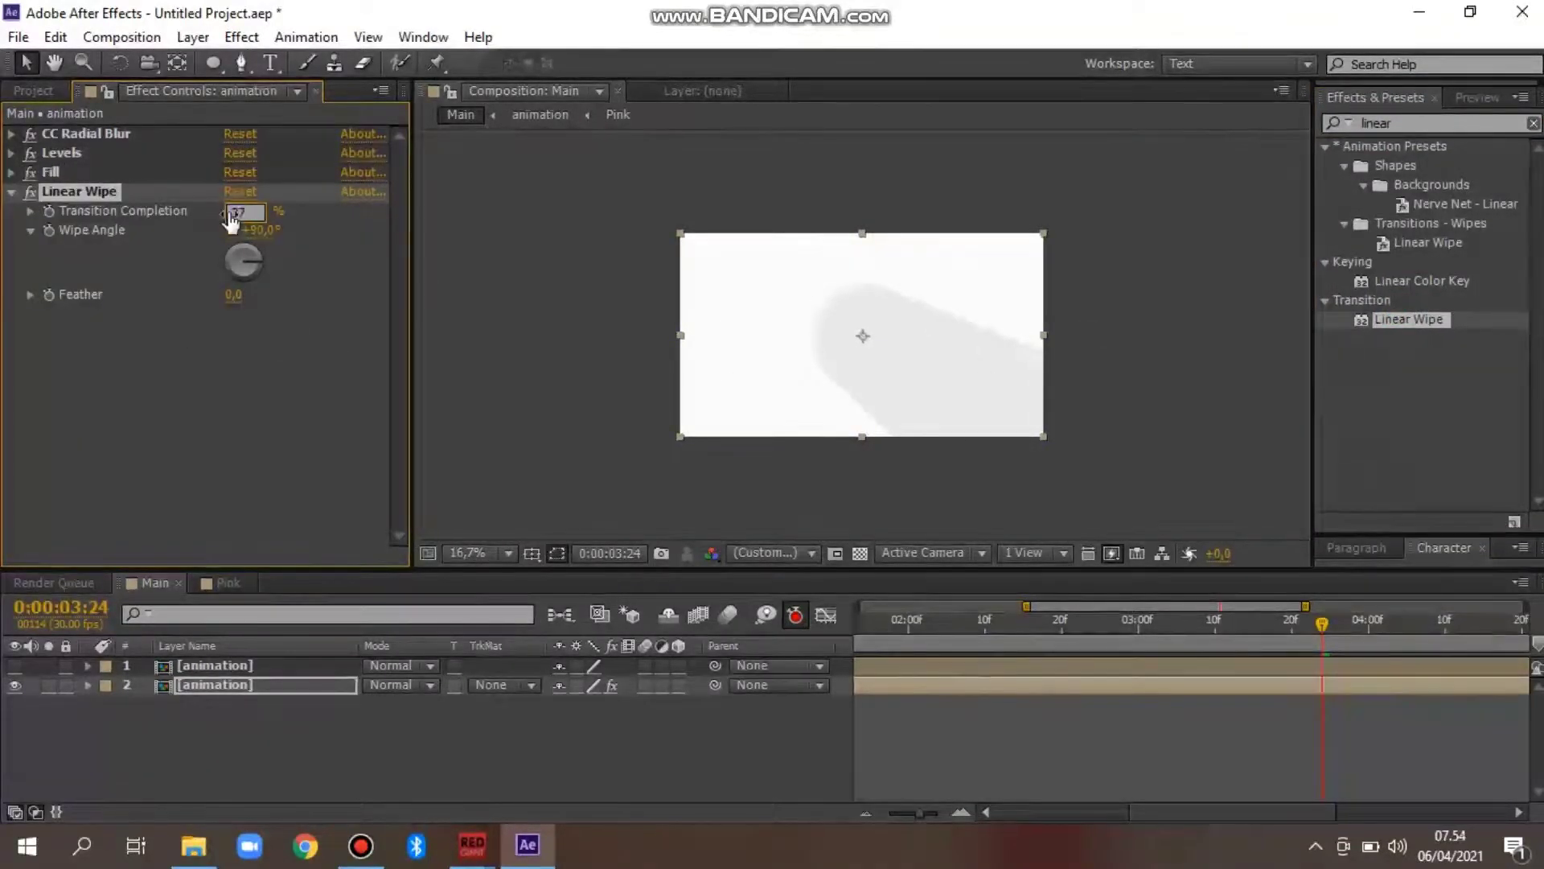
pyautogui.press('Return')
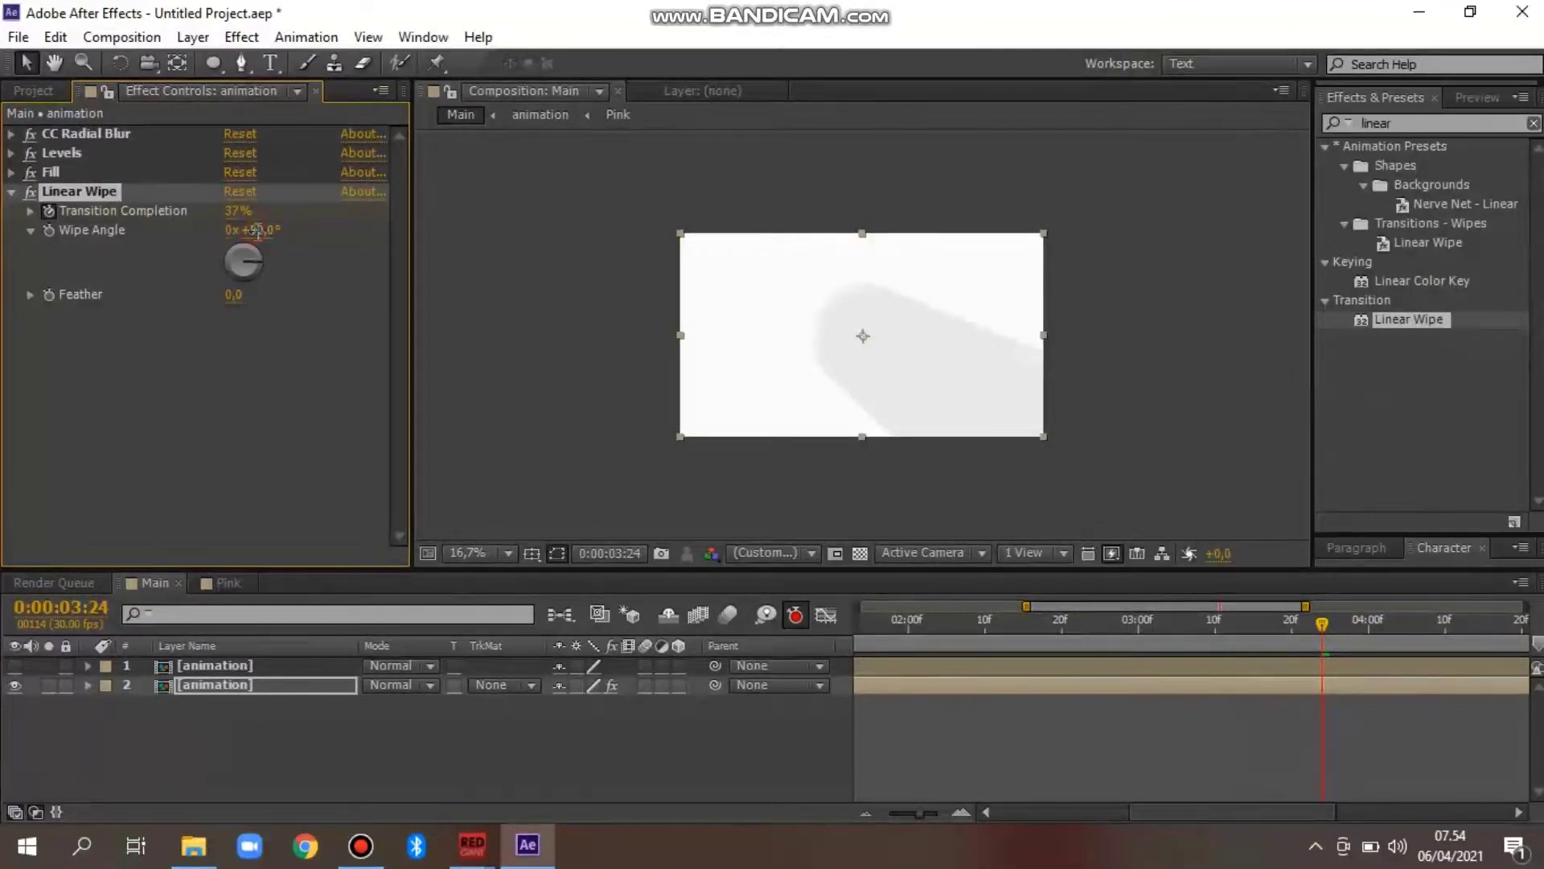
pyautogui.click(255, 231)
pyautogui.write('300')
pyautogui.press('Return')
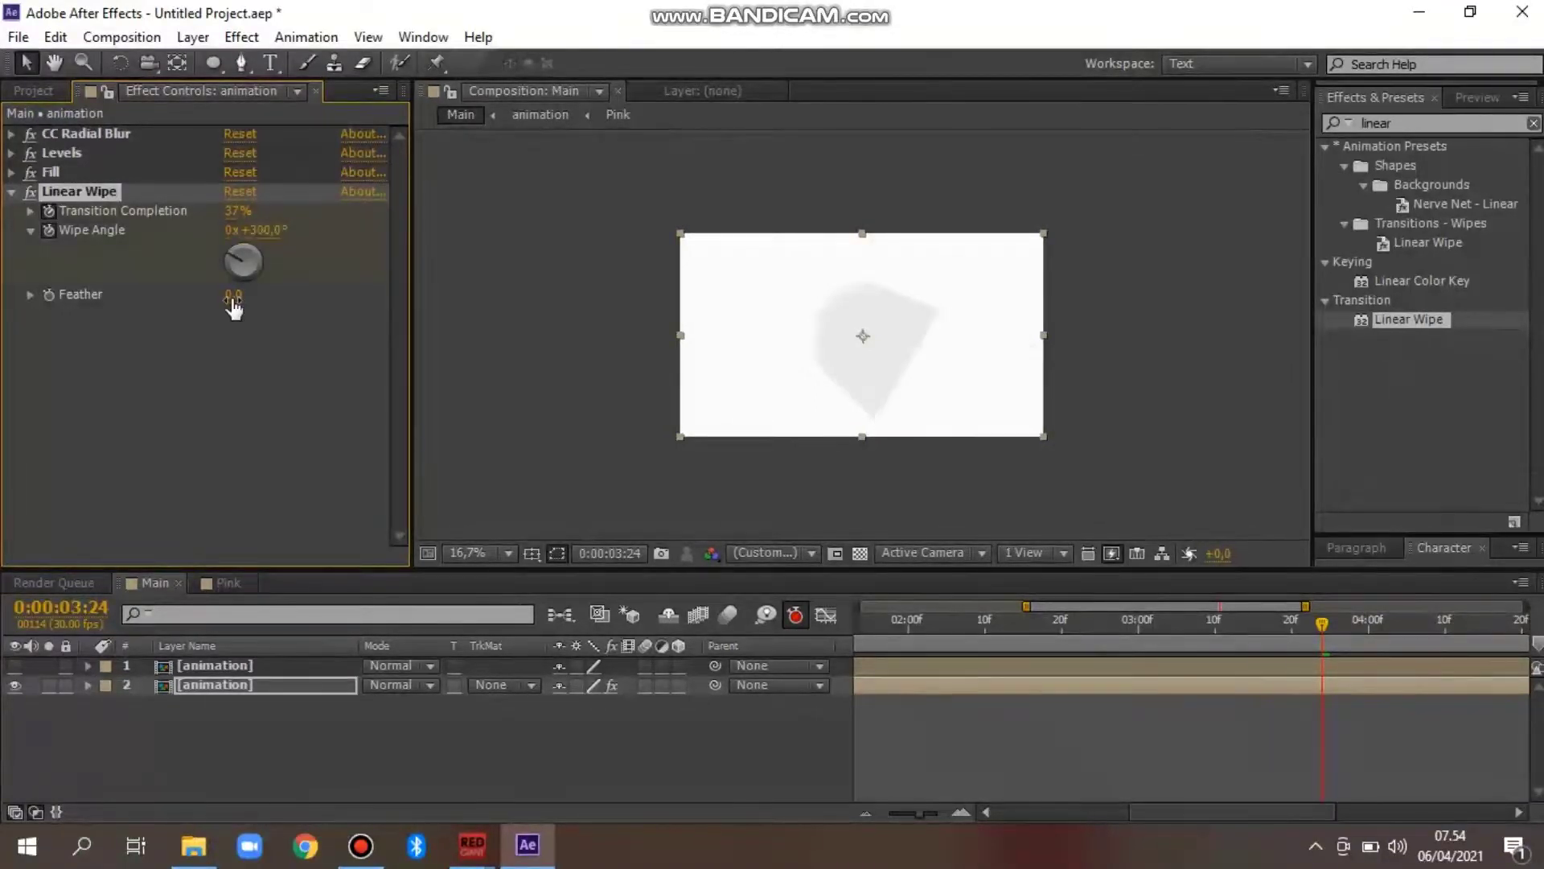
pyautogui.click(234, 294)
pyautogui.write('120')
pyautogui.press('Return')
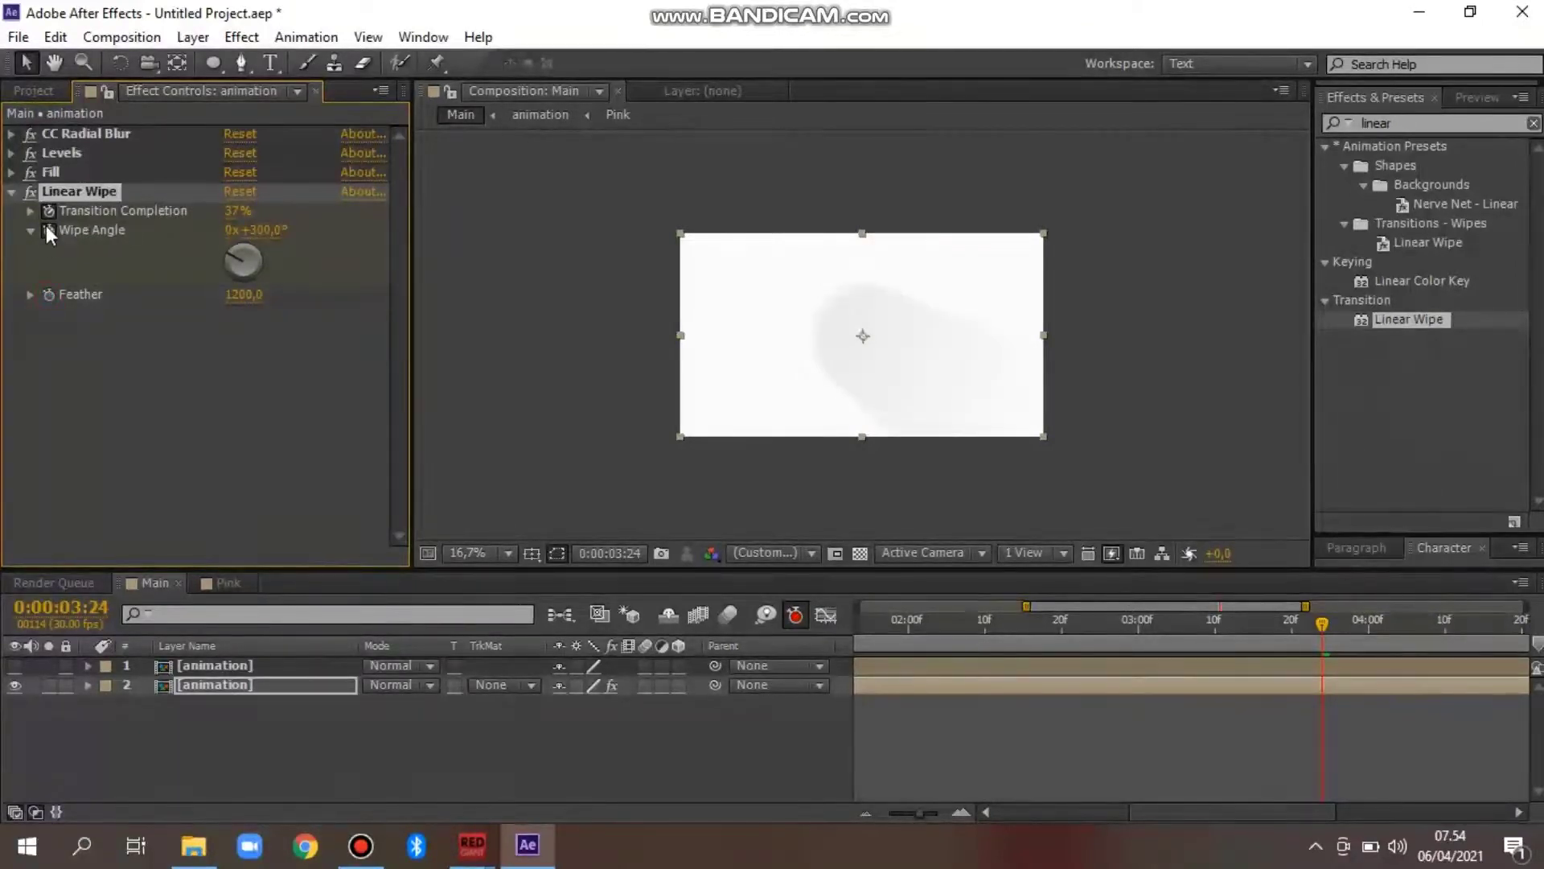
pyautogui.click(13, 193)
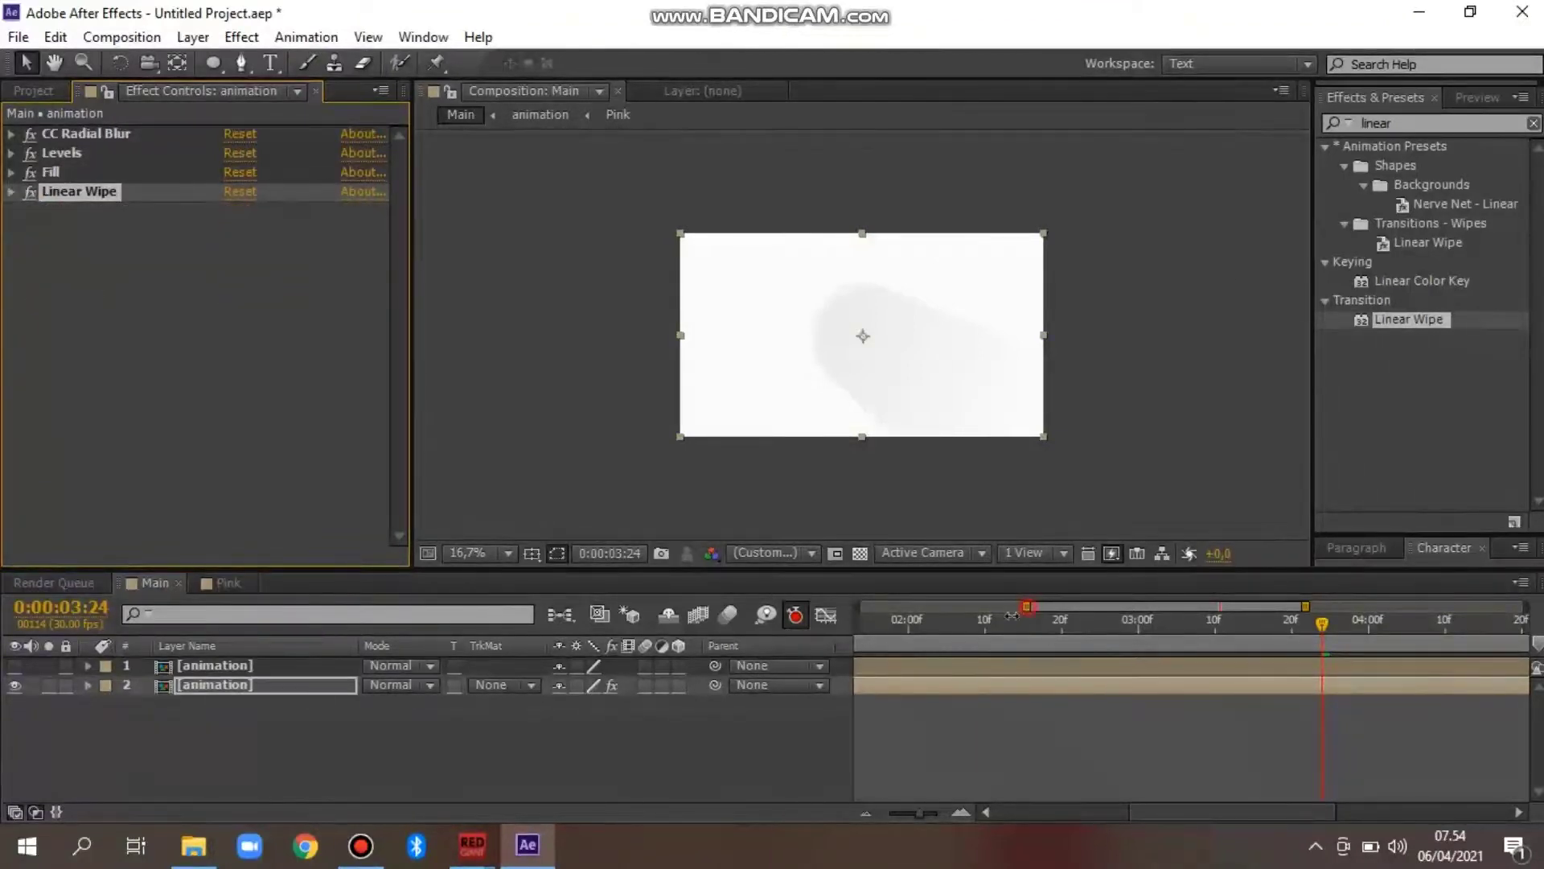
# Make the upper animation layer visible again above the shadow layer
pyautogui.moveTo(1012, 616); pyautogui.dragTo(855, 613)
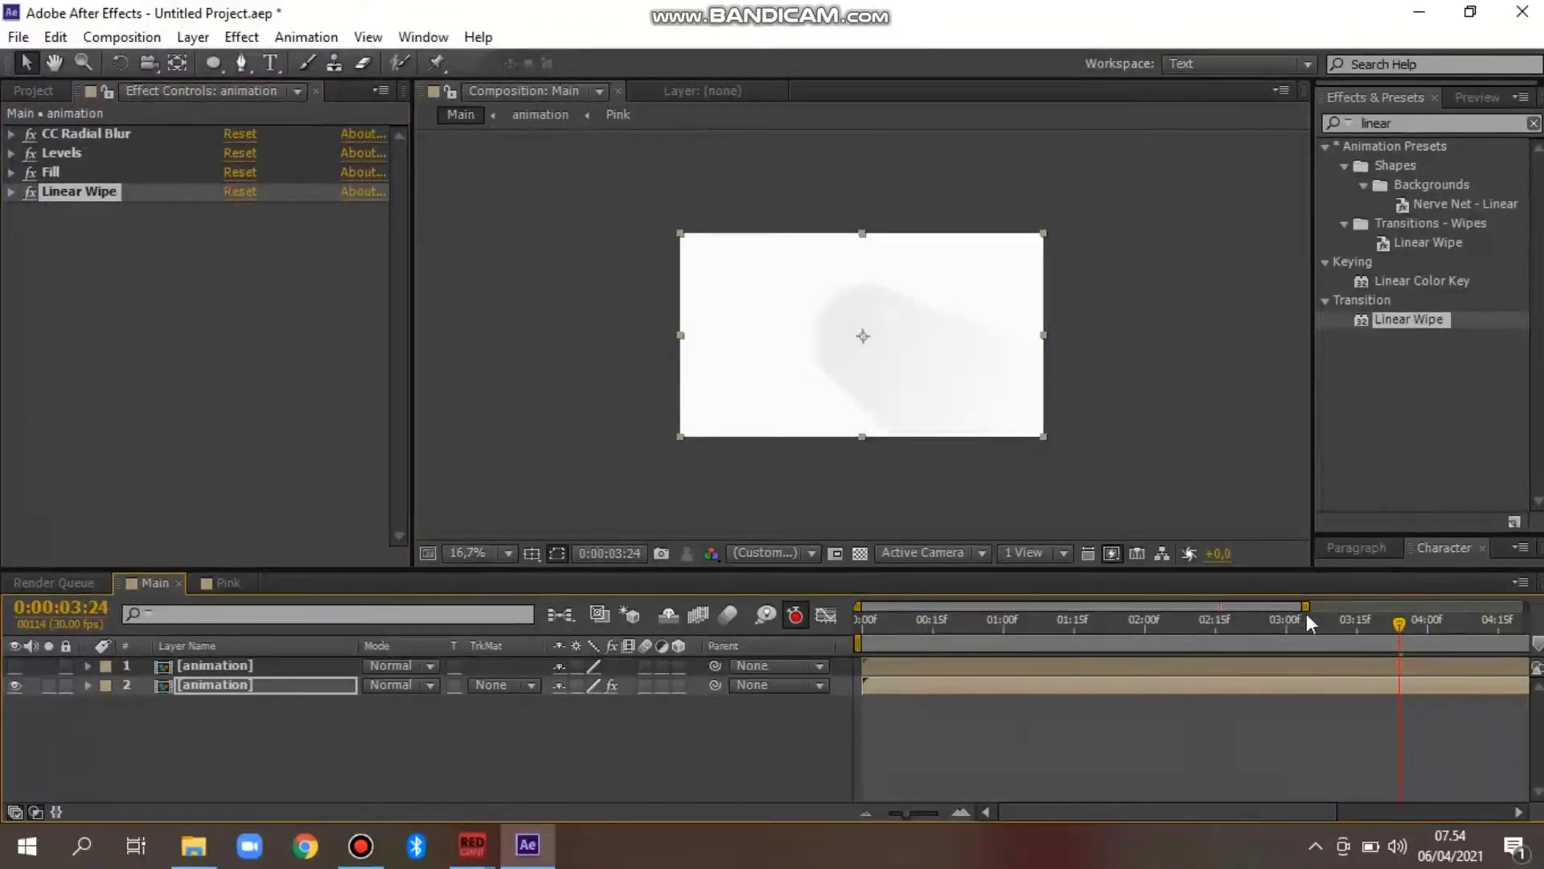
pyautogui.moveTo(1373, 609); pyautogui.dragTo(1524, 609)
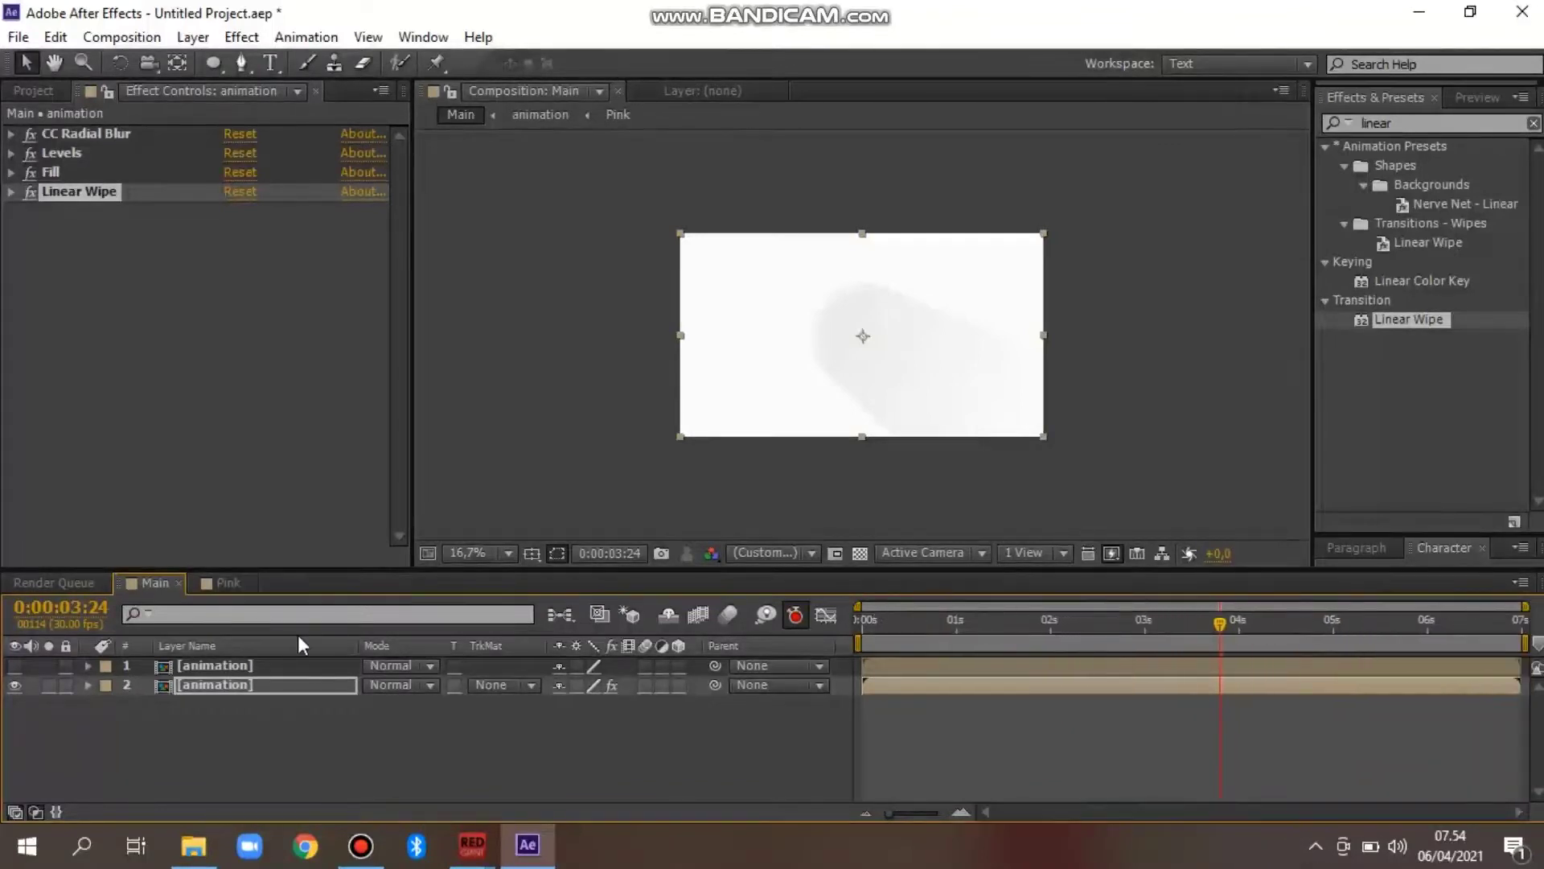
pyautogui.click(15, 666)
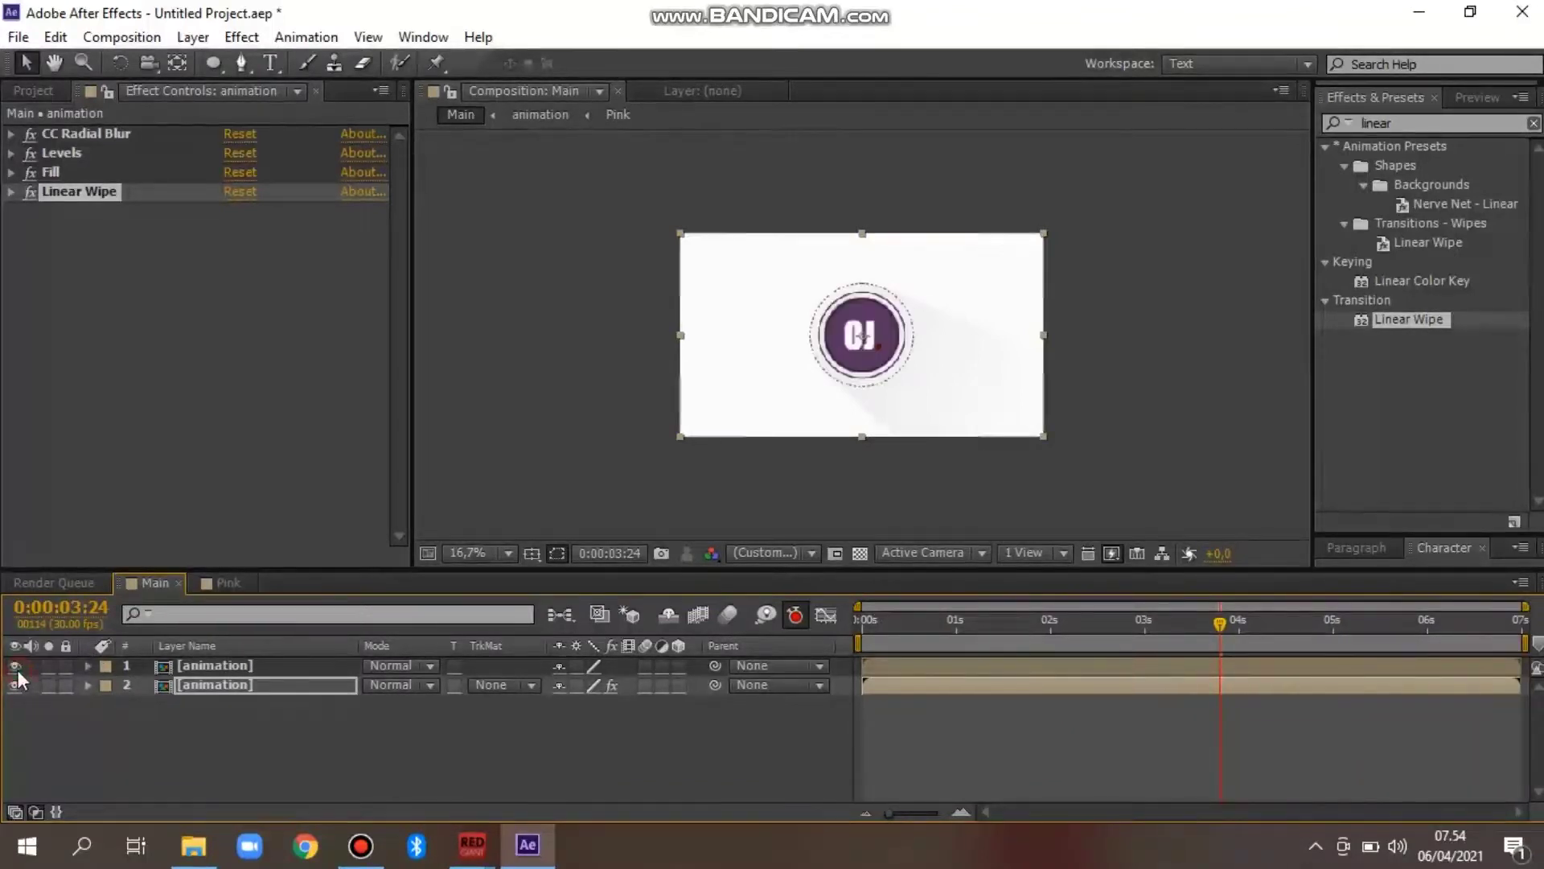
pyautogui.click(300, 755)
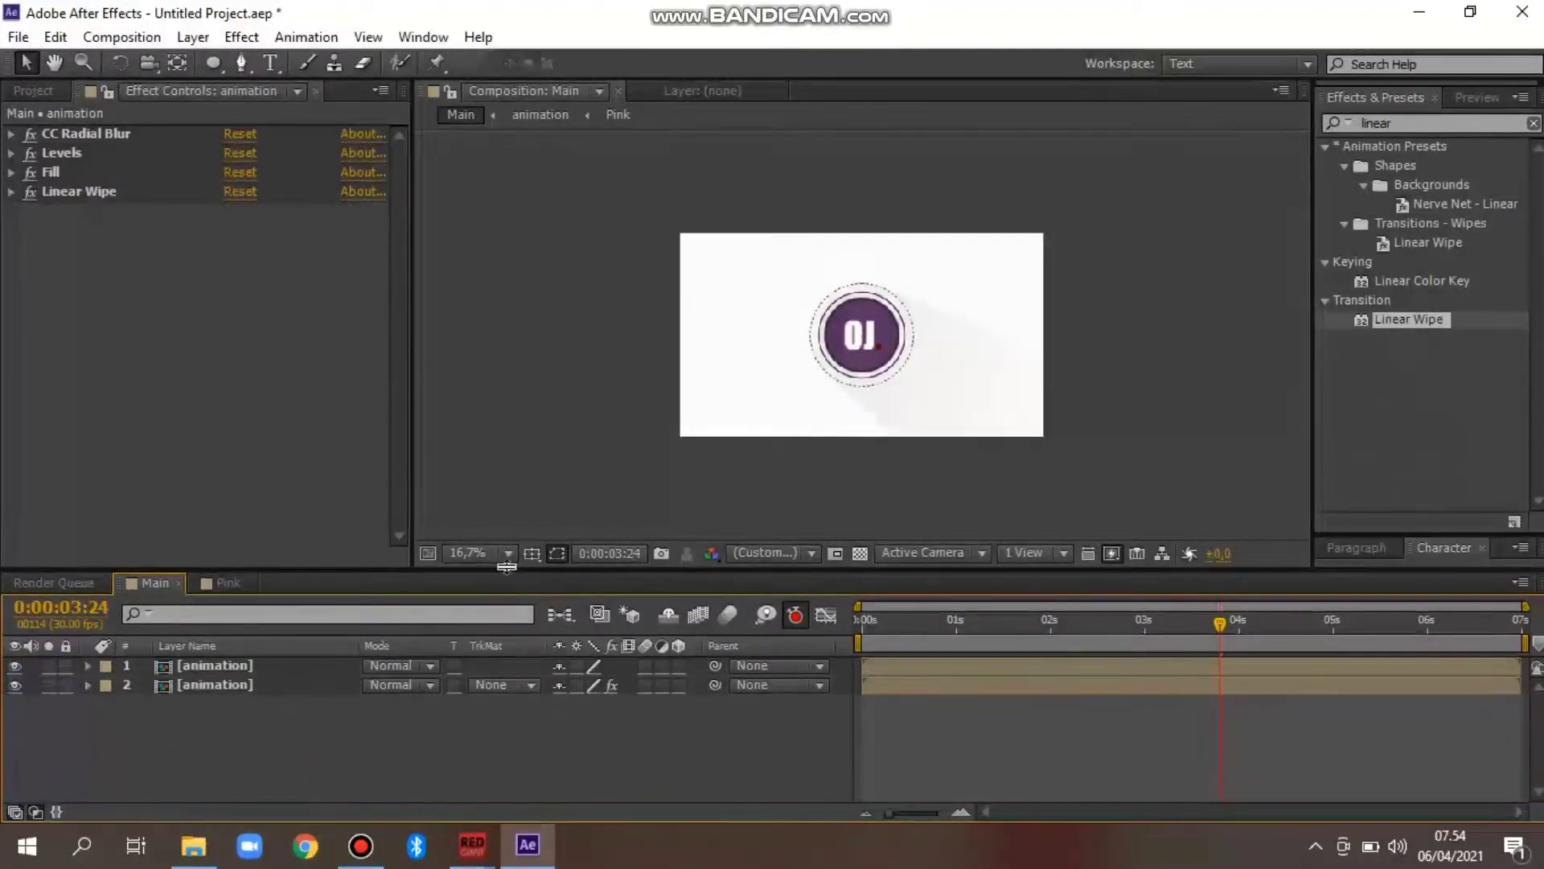
# Fit the Main composition to the viewer and start a RAM preview of the logo animation with its shadow
pyautogui.click(482, 553)
pyautogui.click(557, 170)
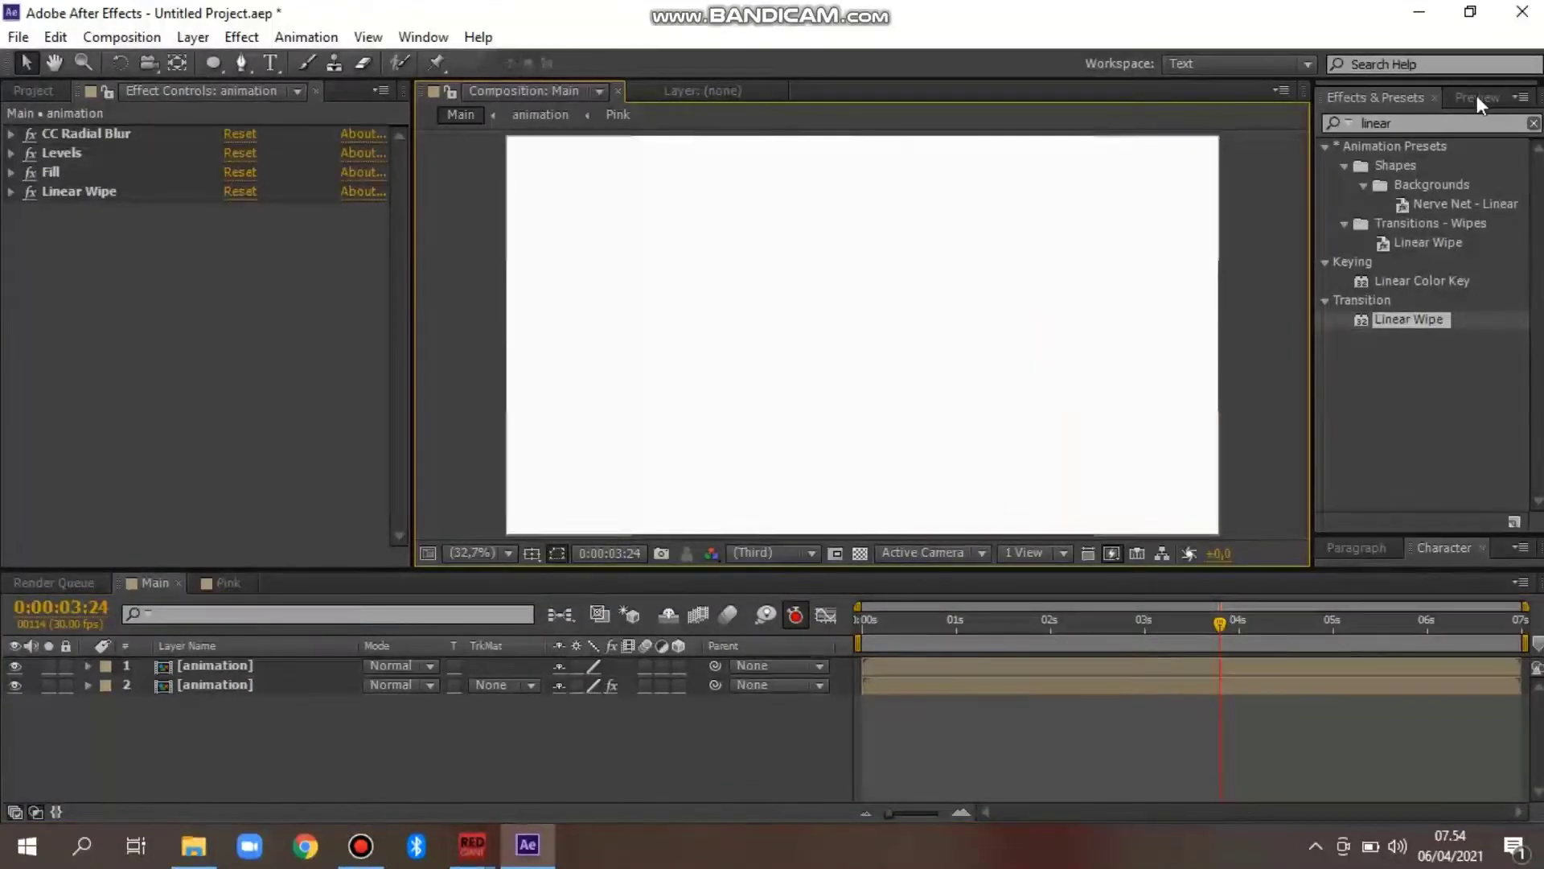
pyautogui.click(1476, 95)
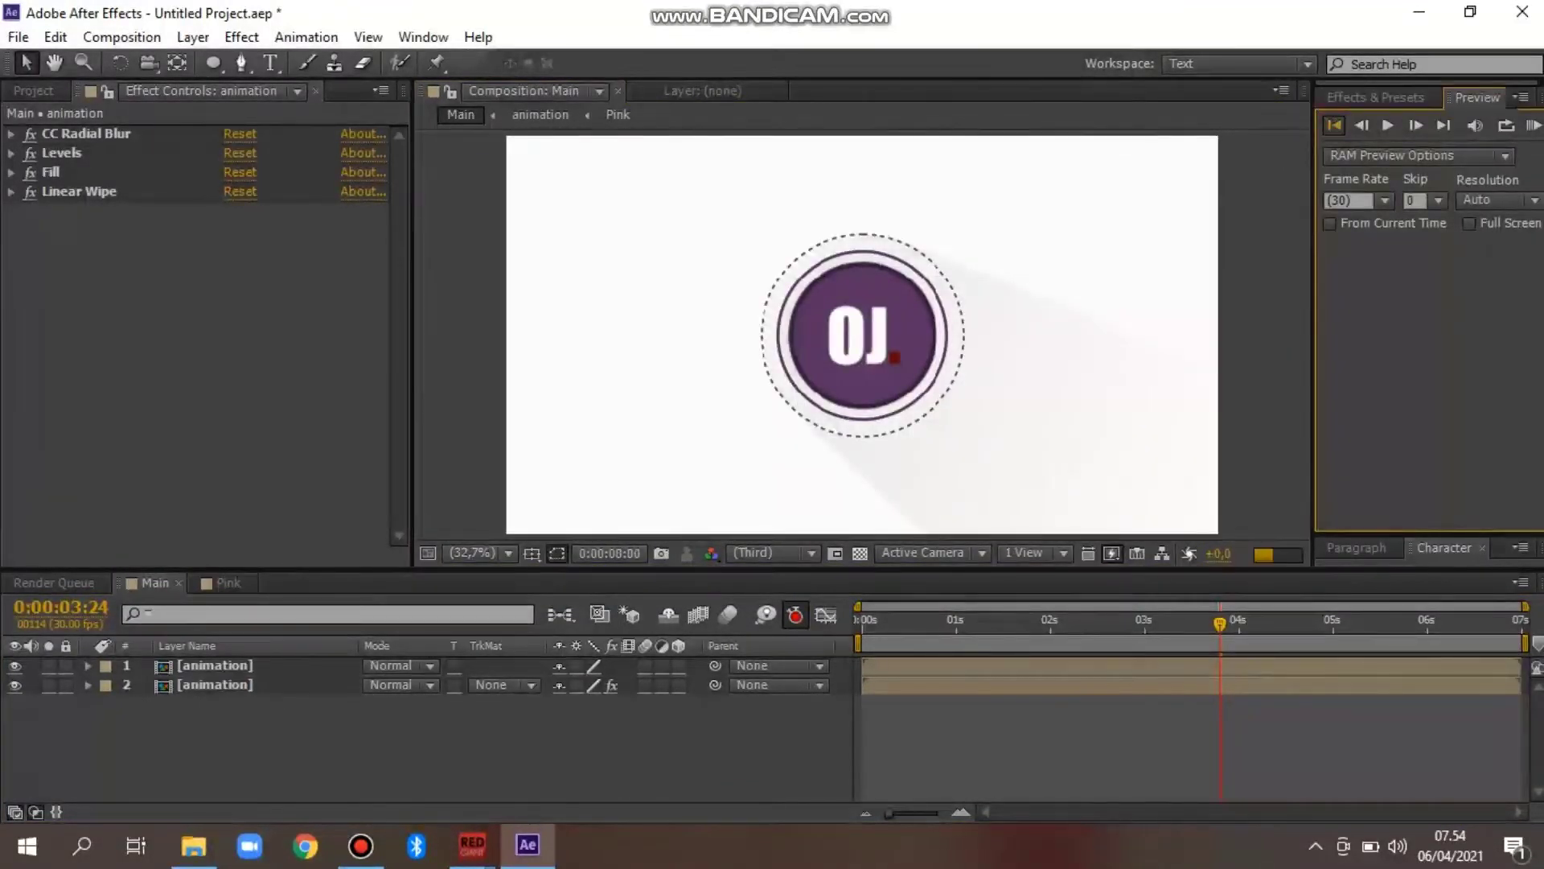